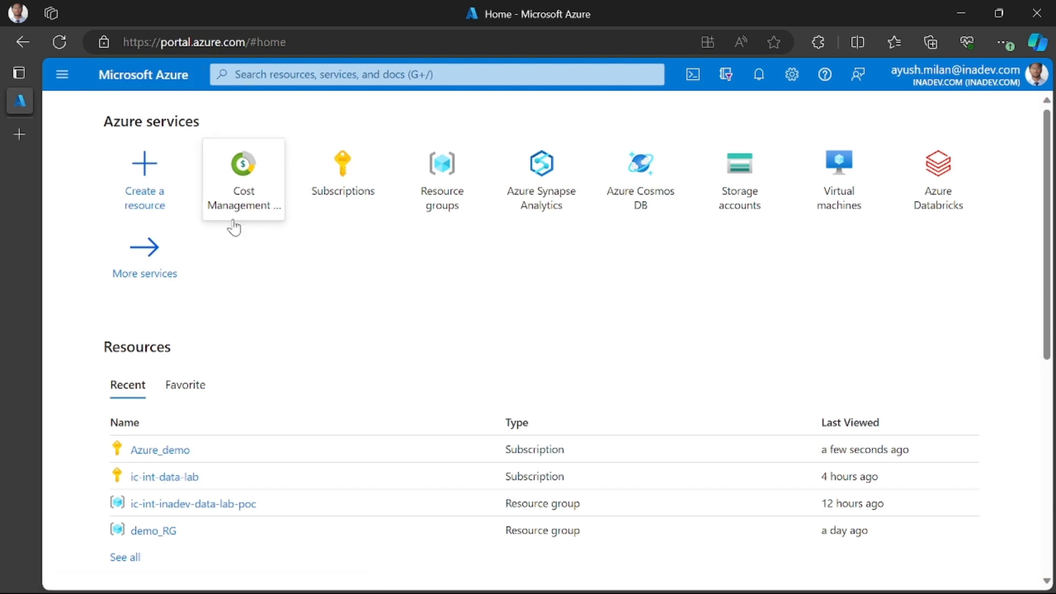
- Find the Azure Synapse Analytics service by searching for "syna" and start creating a new Synapse workspace
left_click(303, 73)
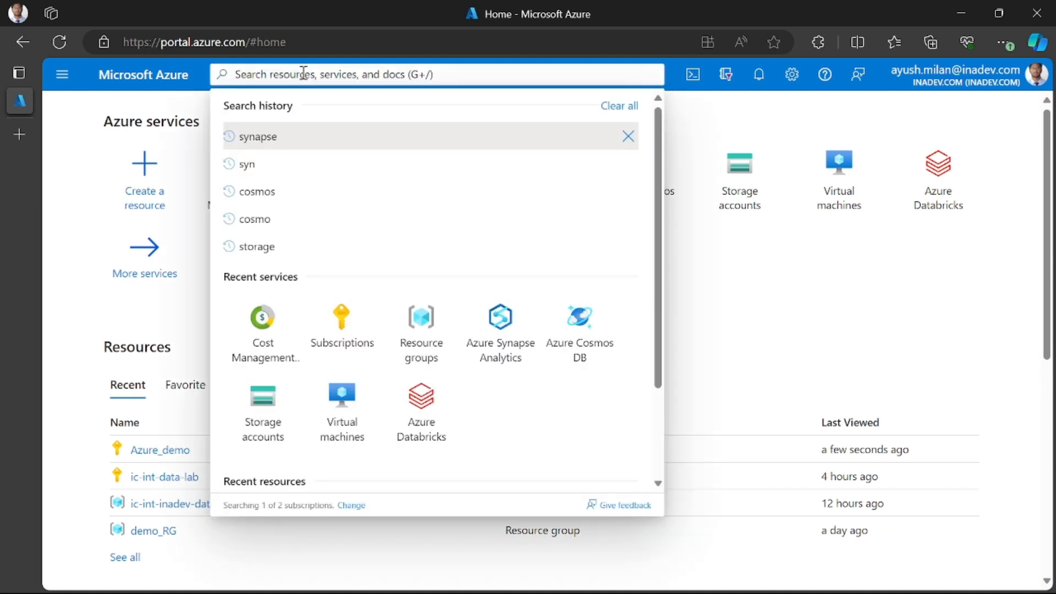
type("syna")
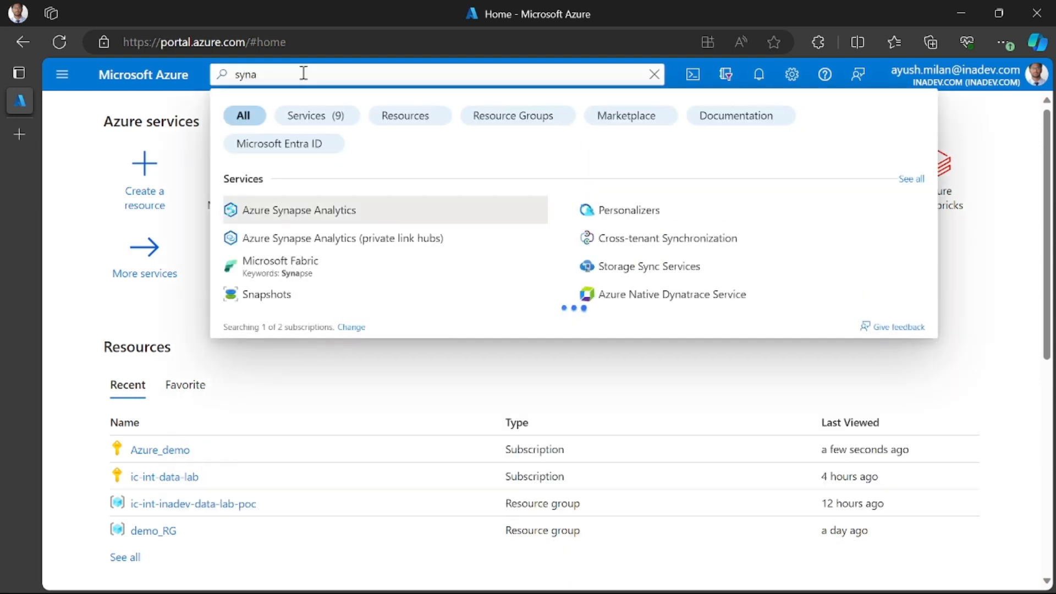
left_click(329, 217)
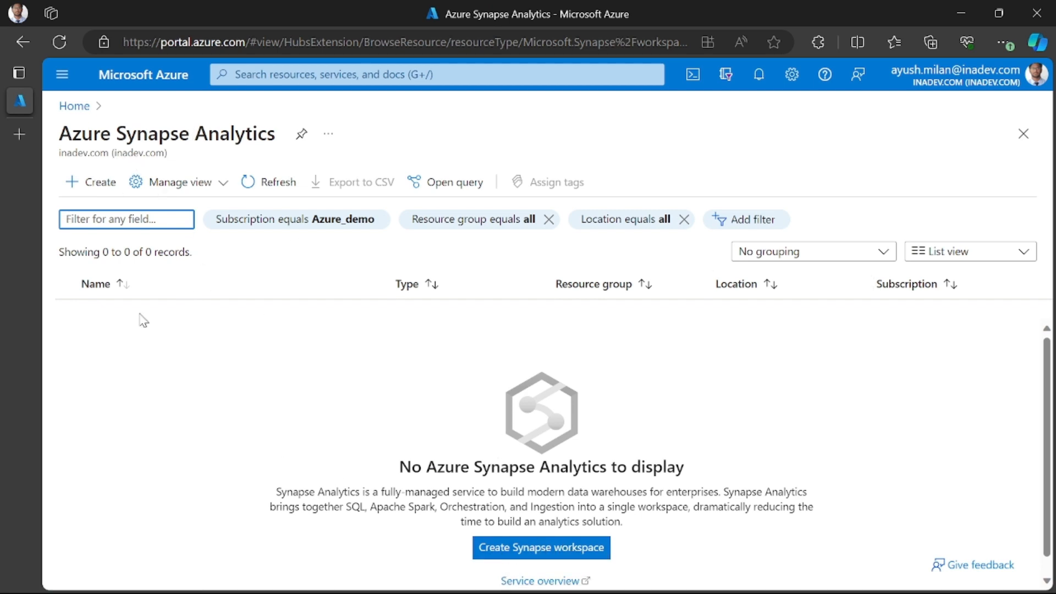
left_click(101, 187)
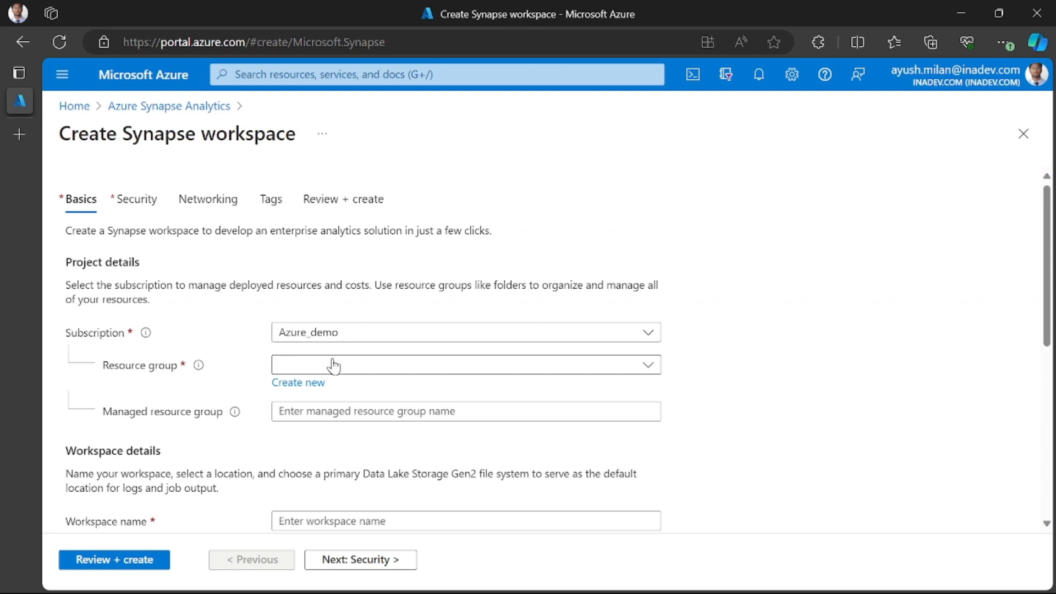
- Select Azure_demo as the subscription for the Synapse workspace
scroll(334, 366, "down", 2)
scroll(333, 365, "up", 2)
left_click(280, 336)
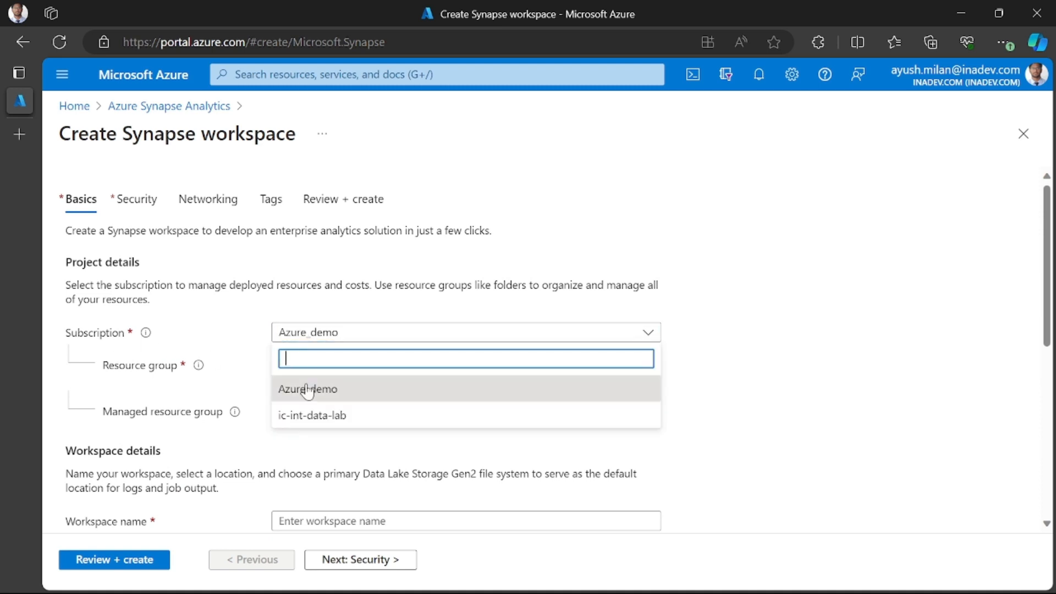
left_click(332, 393)
left_click(350, 331)
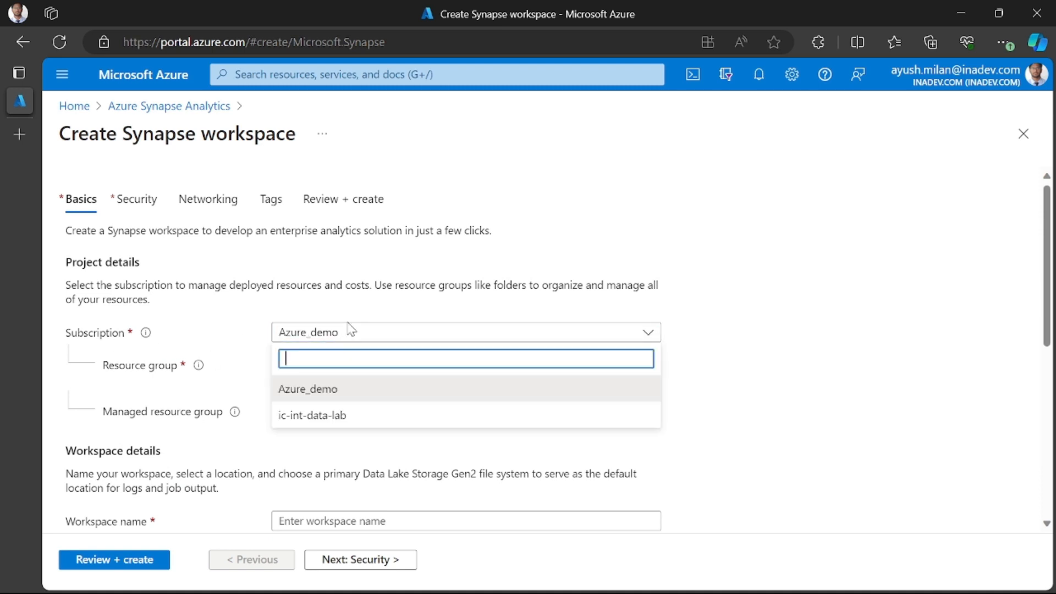
left_click(289, 389)
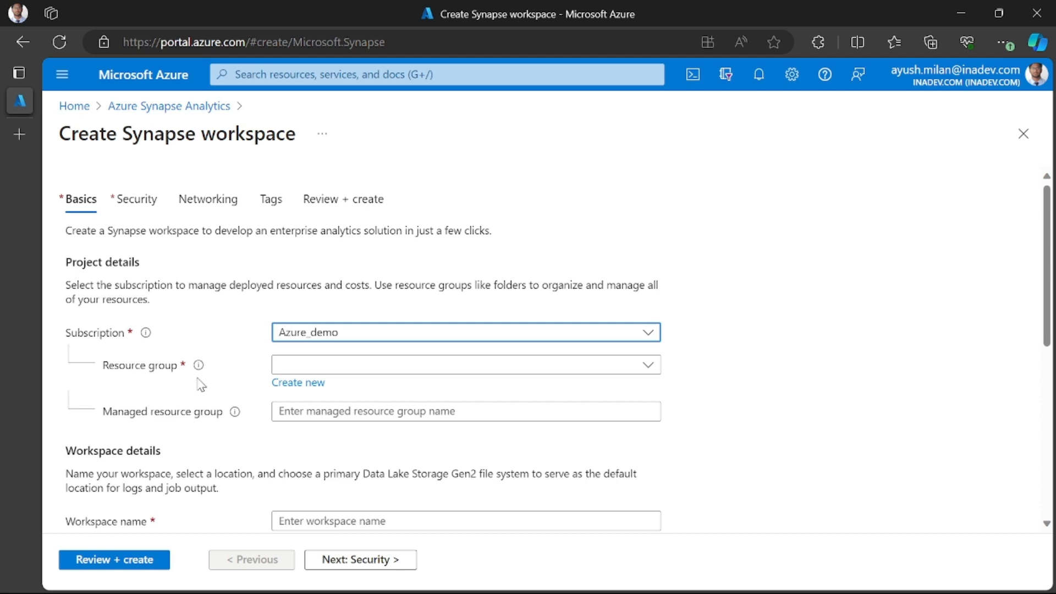
- Create a new resource group named synapse_rg for the workspace
left_click(309, 365)
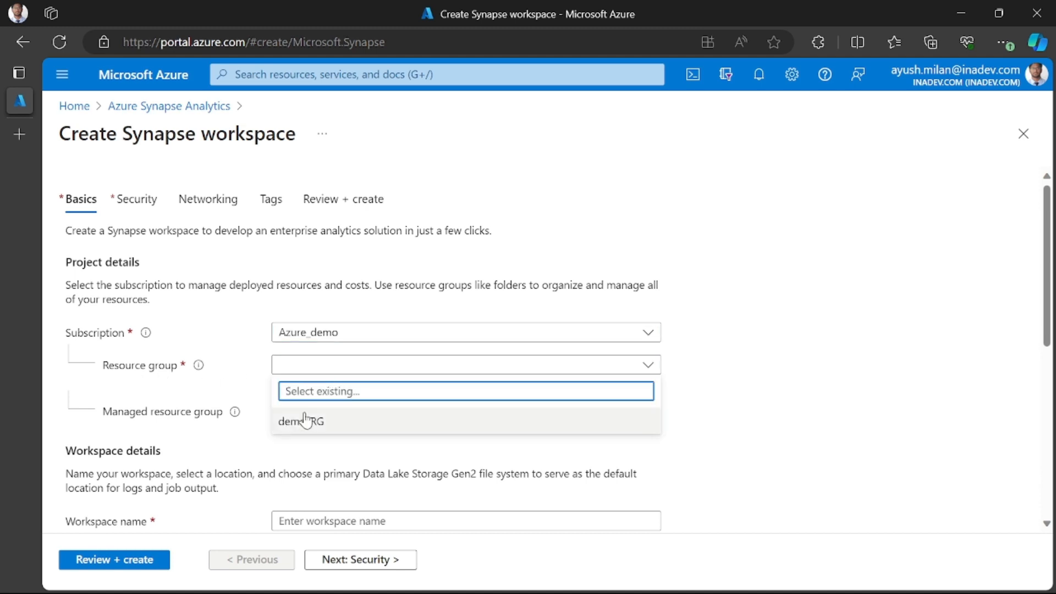
left_click(253, 386)
left_click(312, 385)
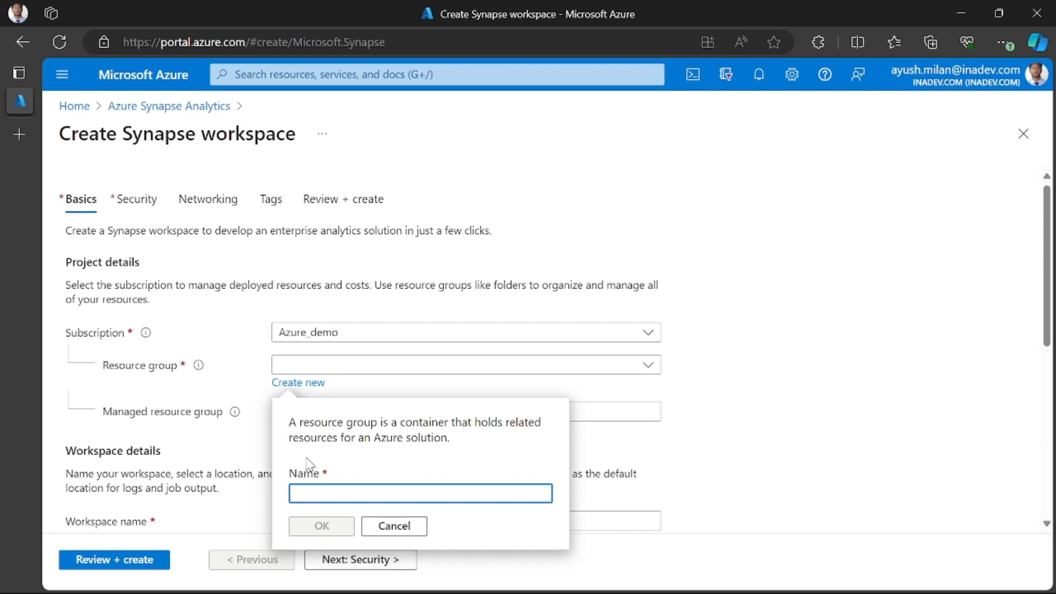
type("synap")
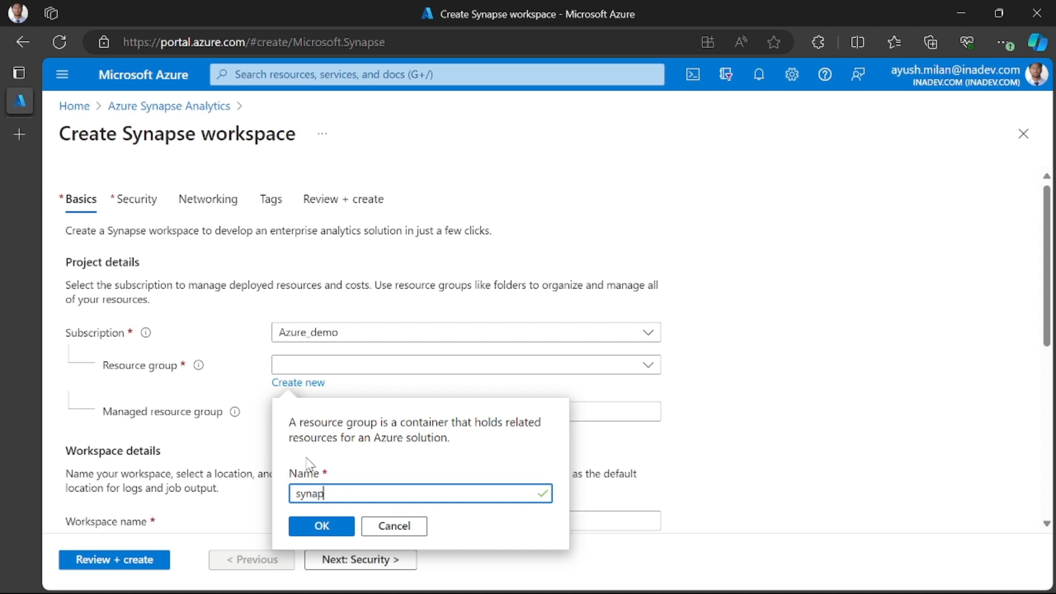
type("se_rg")
left_click(344, 526)
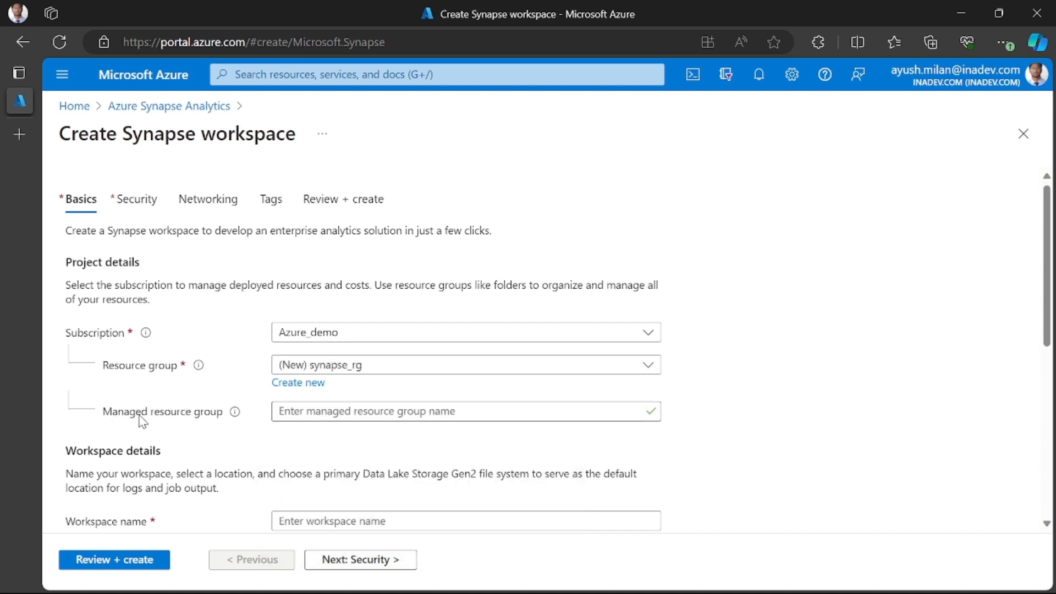
- Name the managed resource group synapse_managed_rg
left_click(327, 414)
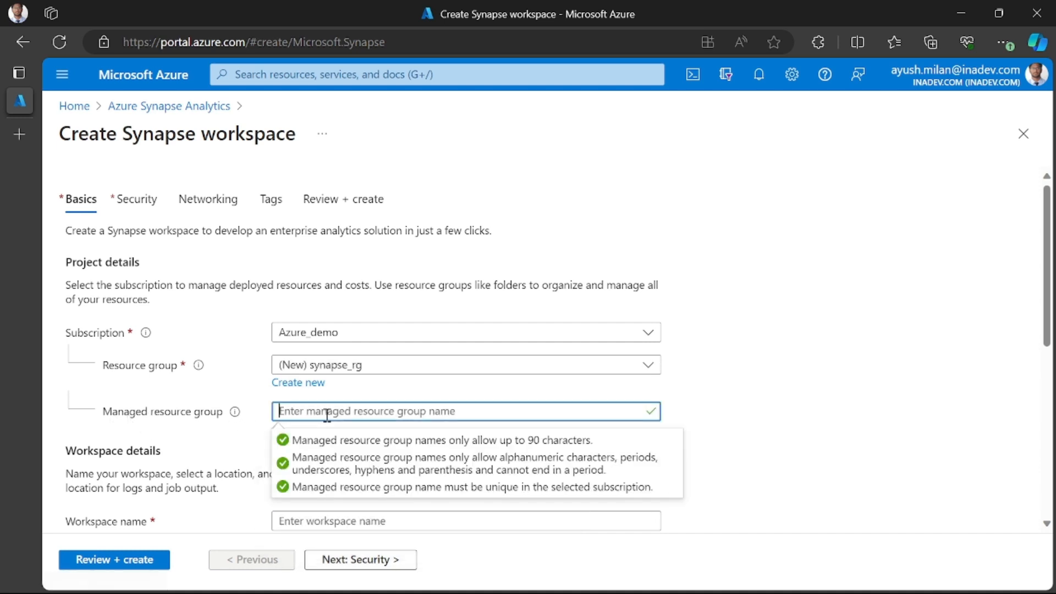
type("s")
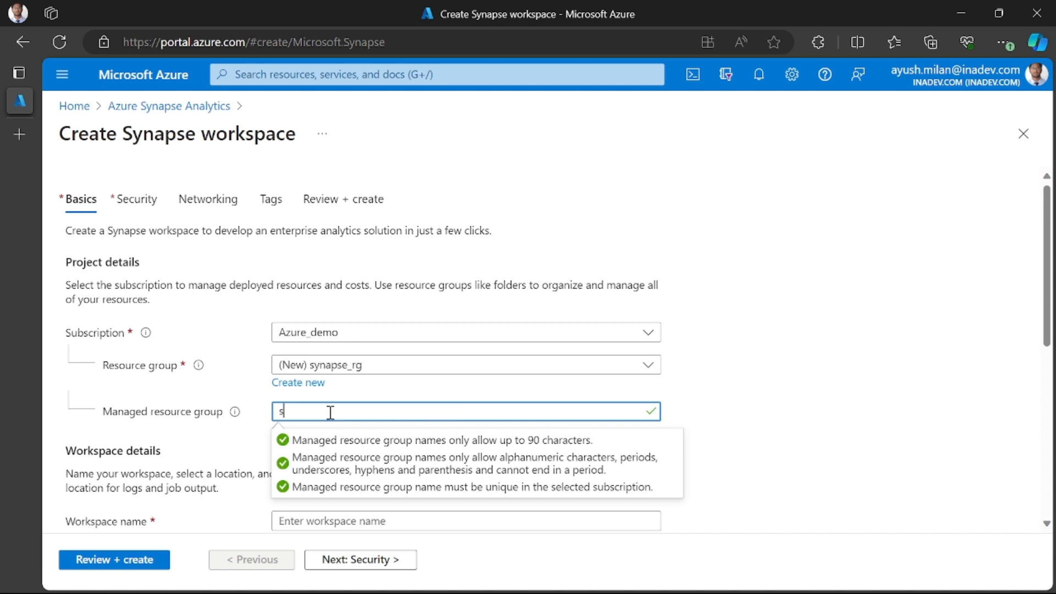
type("ynapse_manag")
key("BackSpace")
type("_rg")
left_click(723, 429)
- Enter synapse-ws-demo as the workspace name in the workspace details
scroll(418, 440, "down", 2)
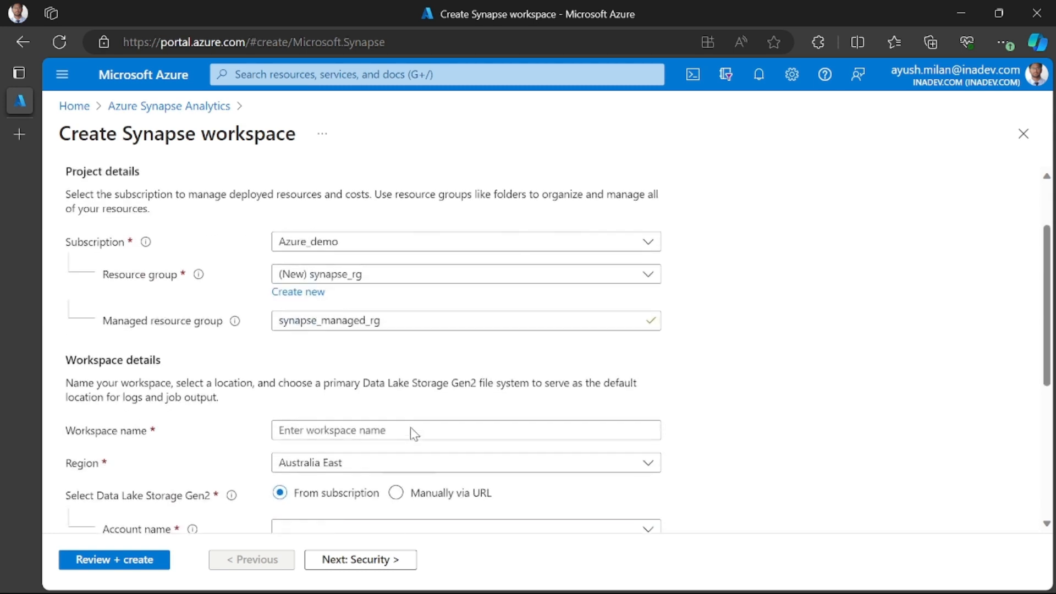
scroll(404, 446, "down", 3)
left_click(369, 303)
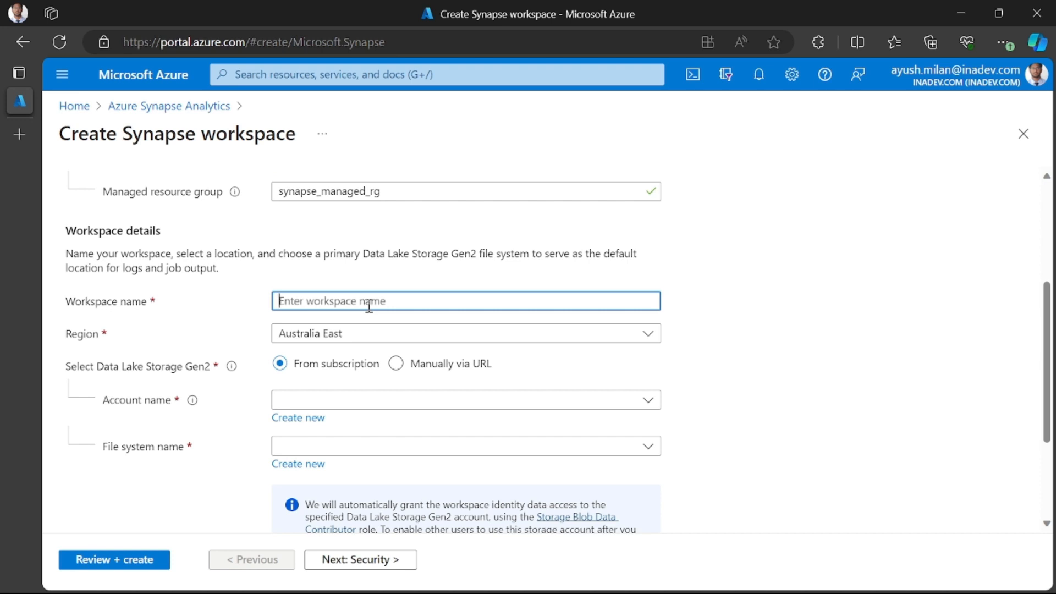
type("syna")
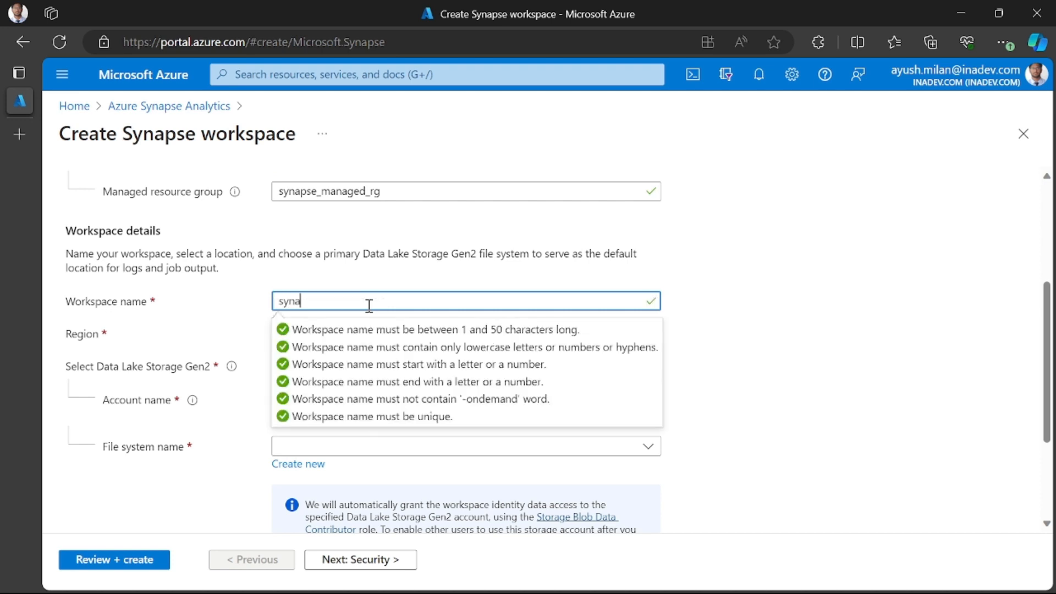
type("pse-ws-demo")
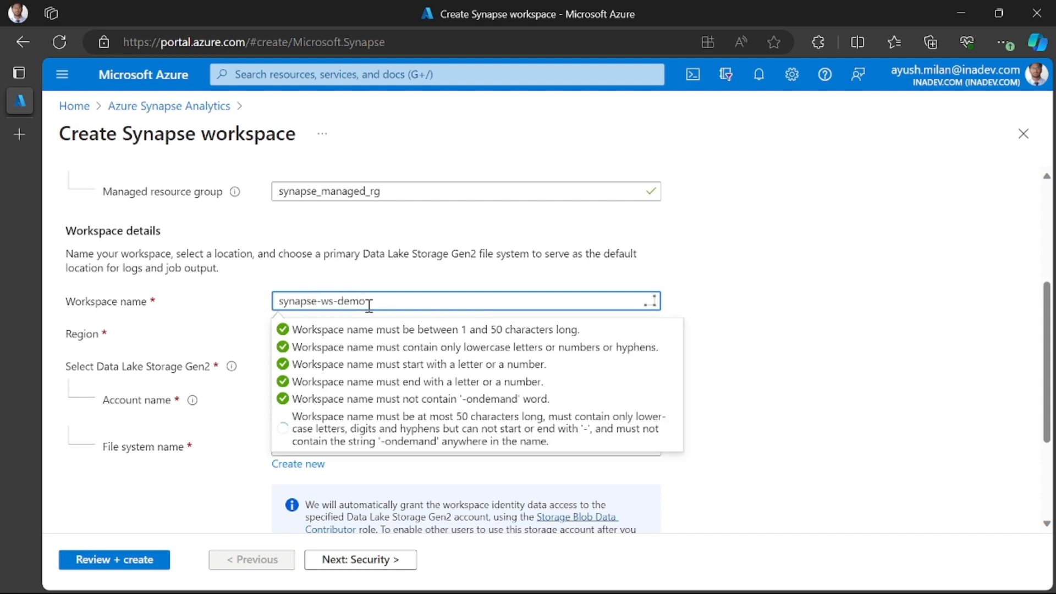
left_click(765, 397)
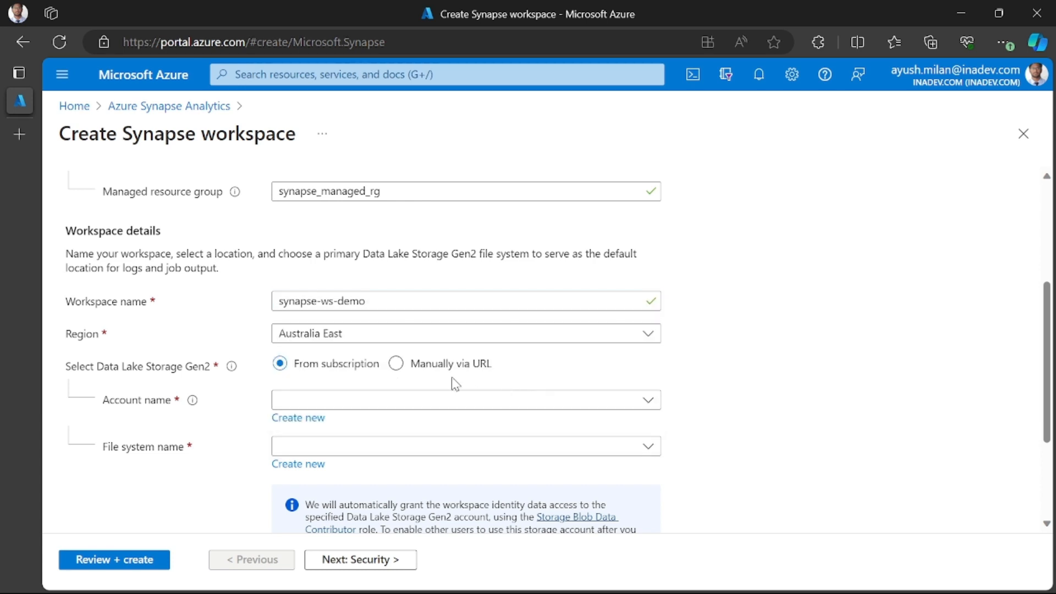
- Set the workspace region to Central India
left_click(354, 334)
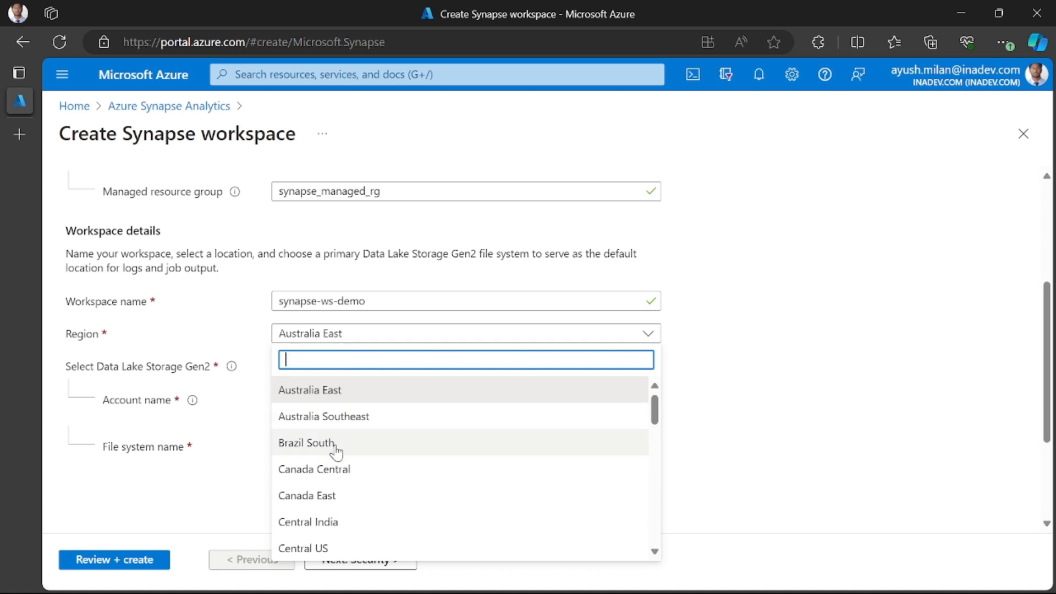
scroll(372, 455, "down", 1)
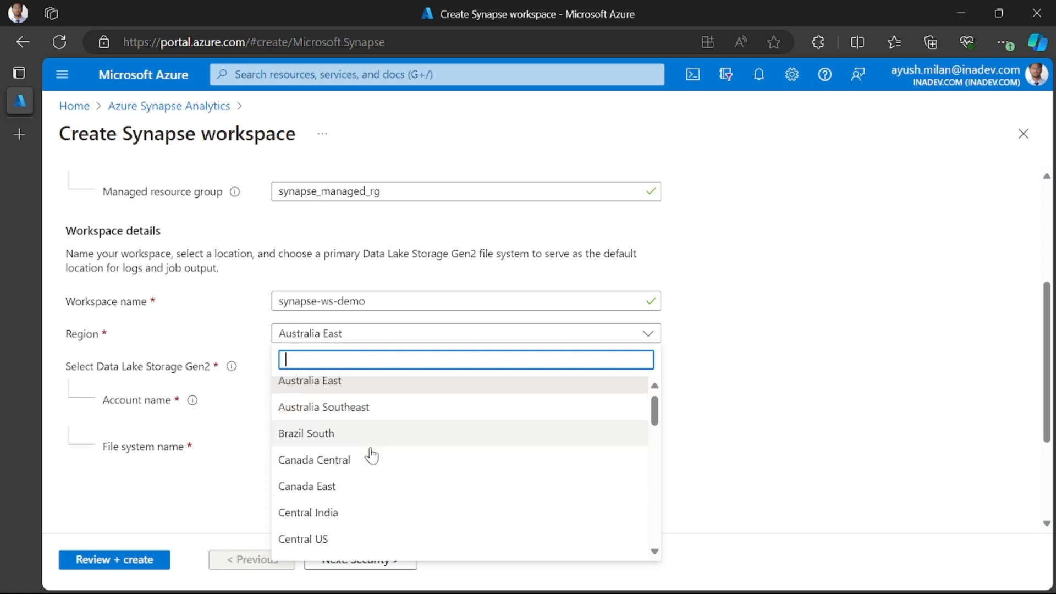
scroll(371, 455, "down", 1)
type("indi")
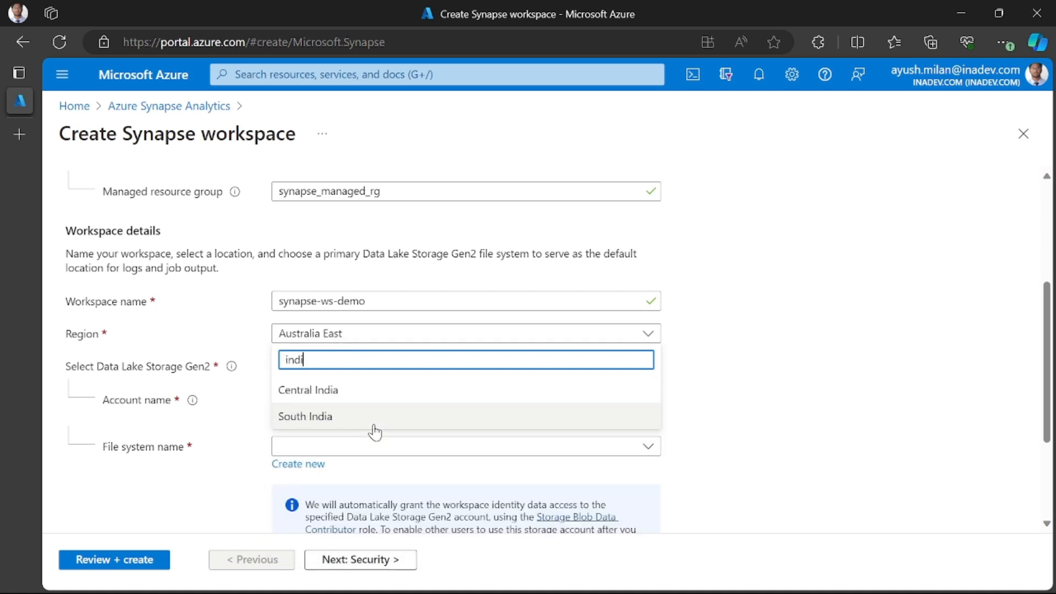
left_click(381, 391)
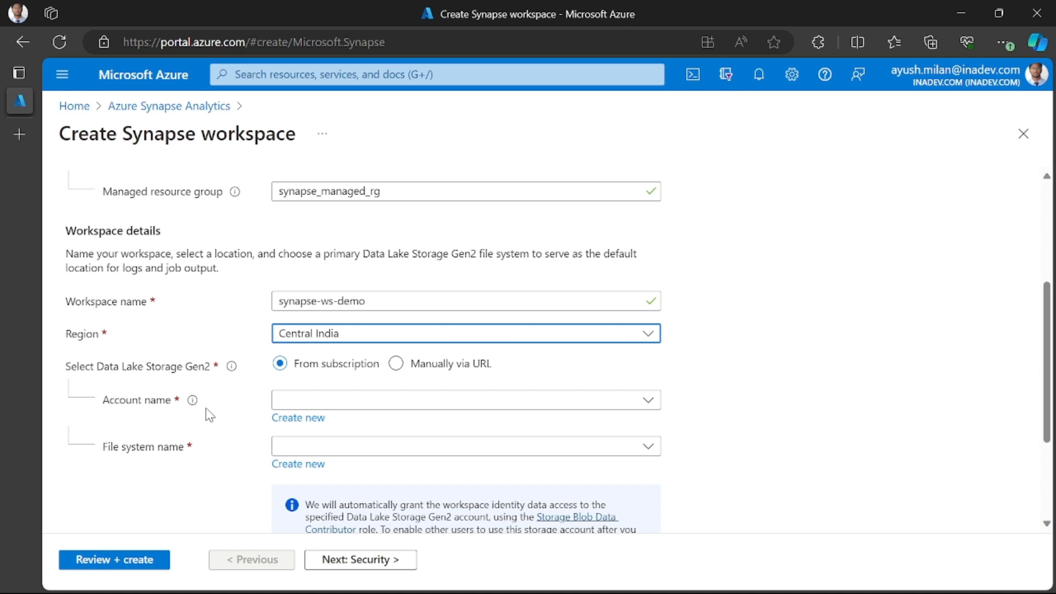
- Create a new Data Lake Storage Gen2 account named datalake00007 for the workspace
left_click(299, 419)
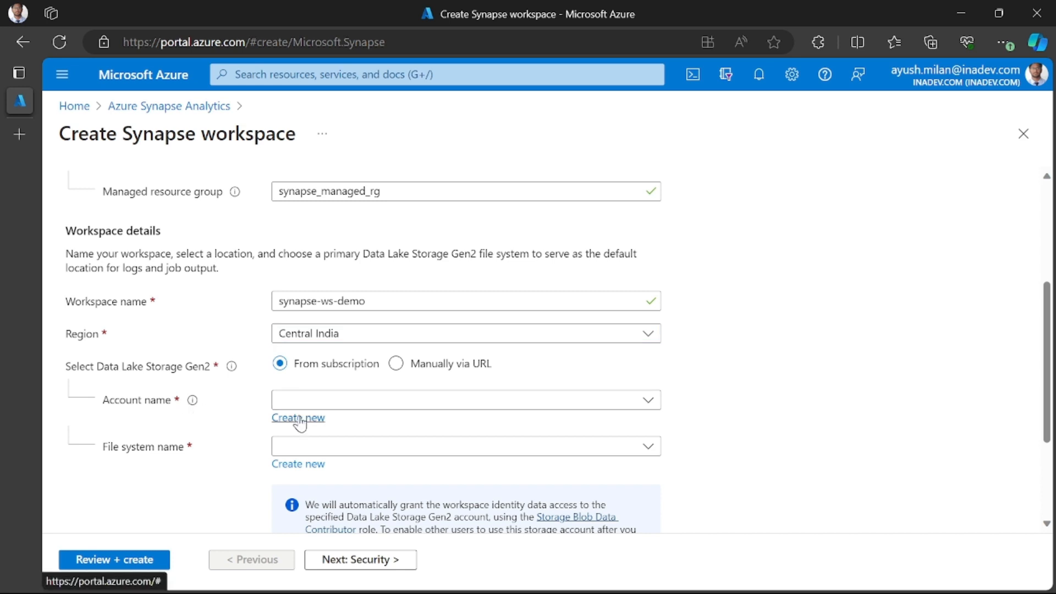
left_click(235, 430)
left_click(300, 399)
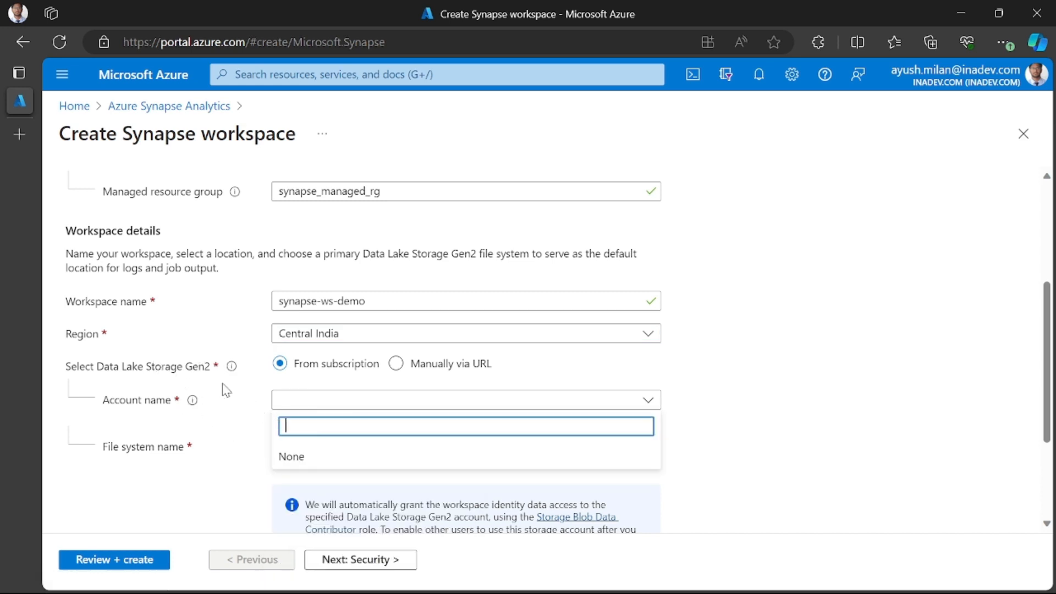
left_click(220, 438)
left_click(300, 418)
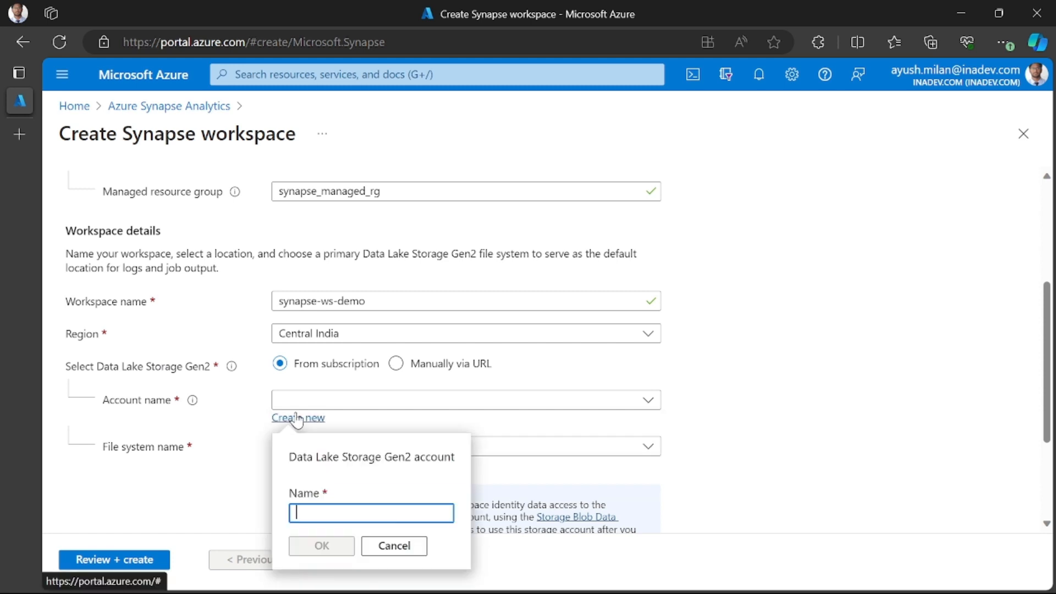
left_click(345, 510)
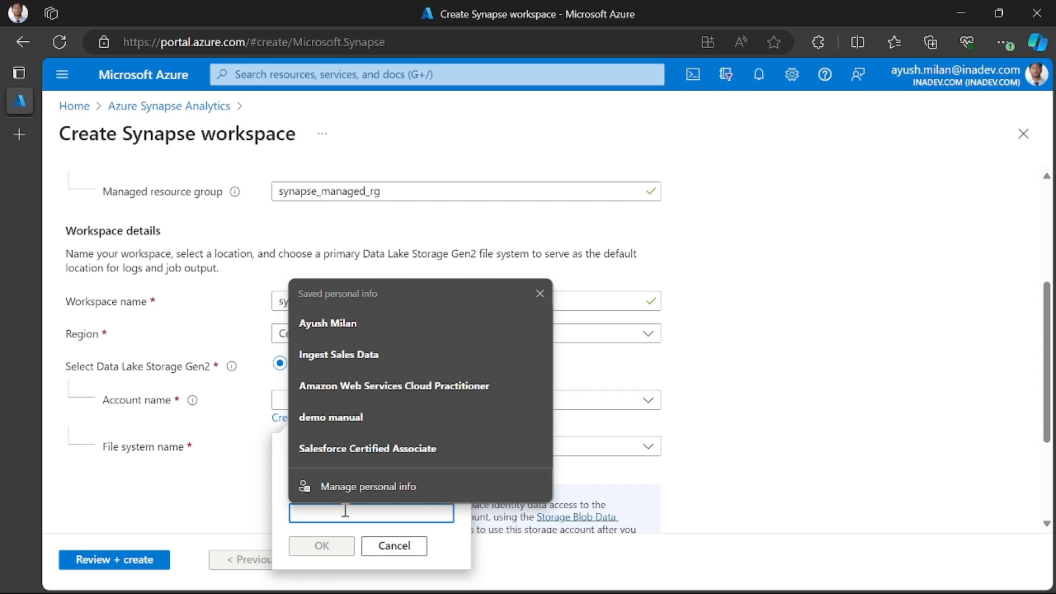
type("s")
key("BackSpace")
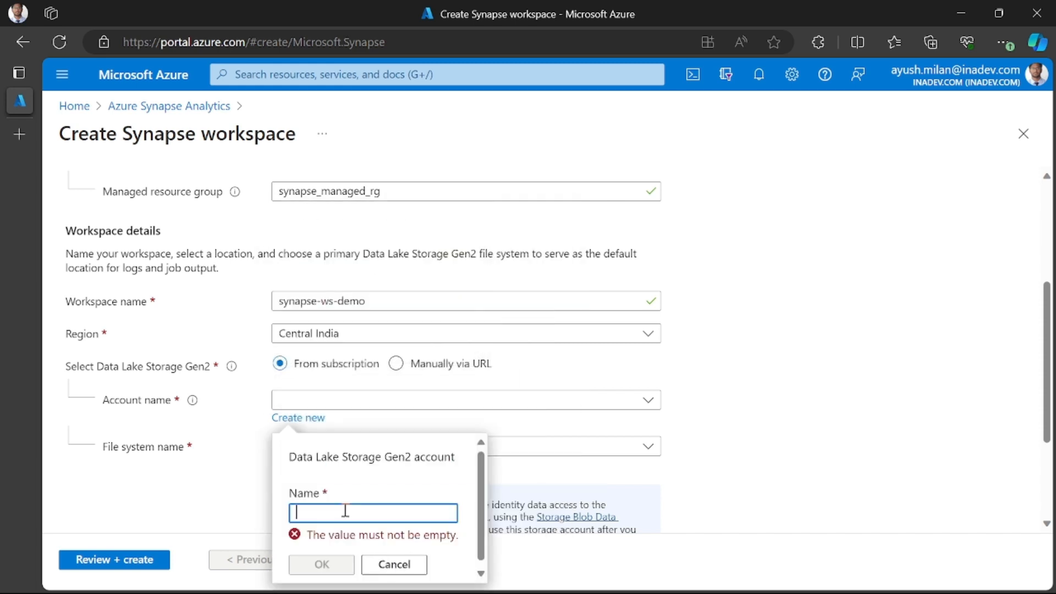
type("datalake")
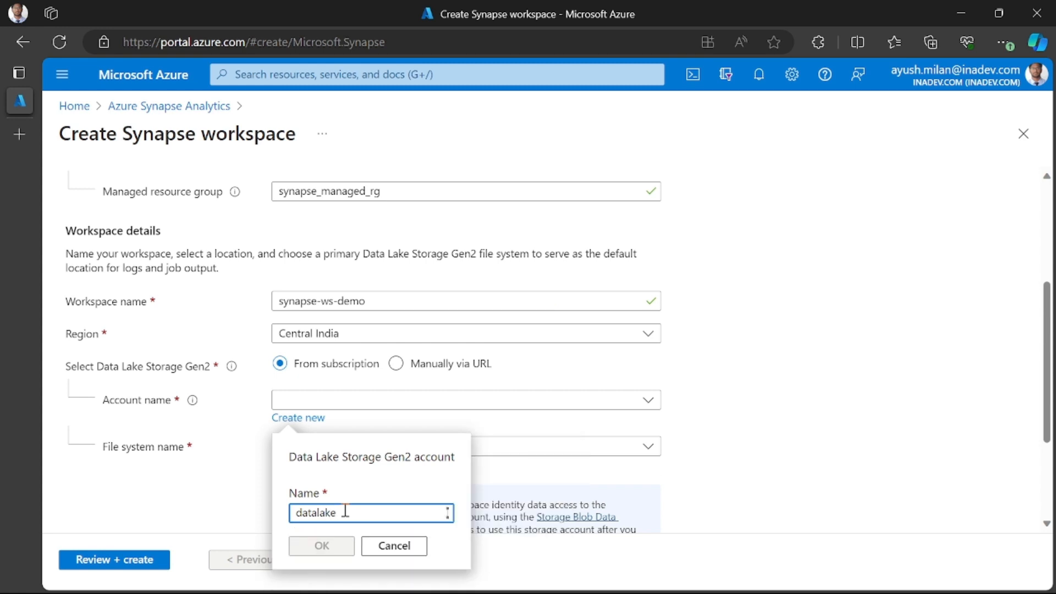
type("0")
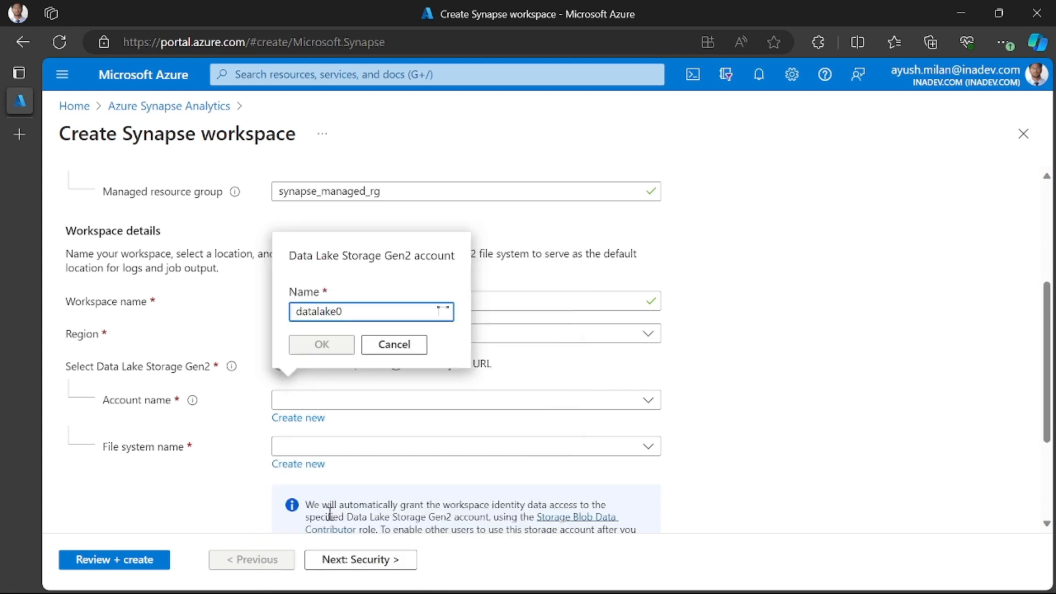
type("0007")
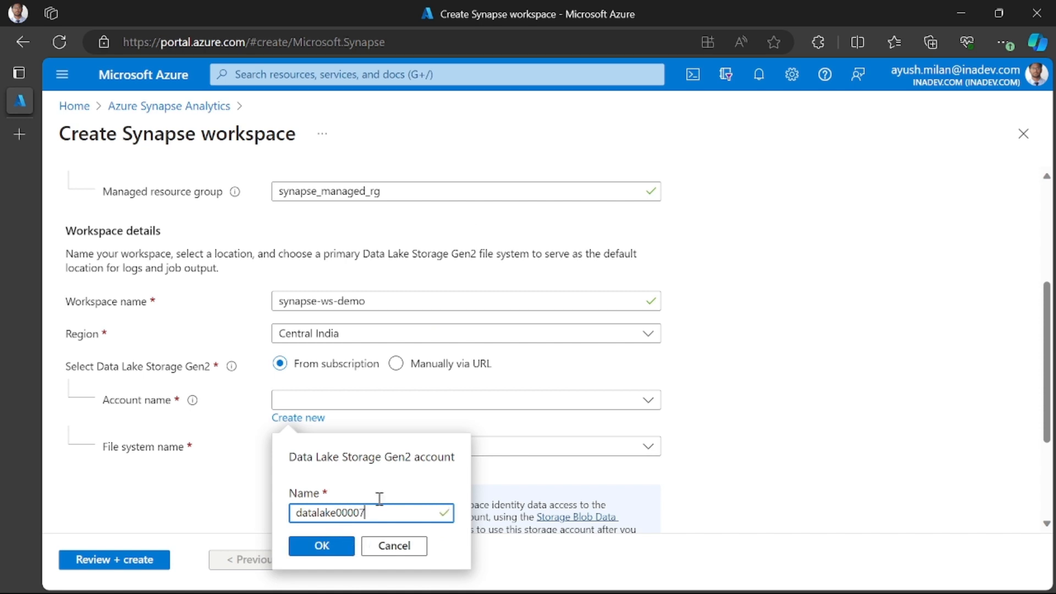
left_click(329, 544)
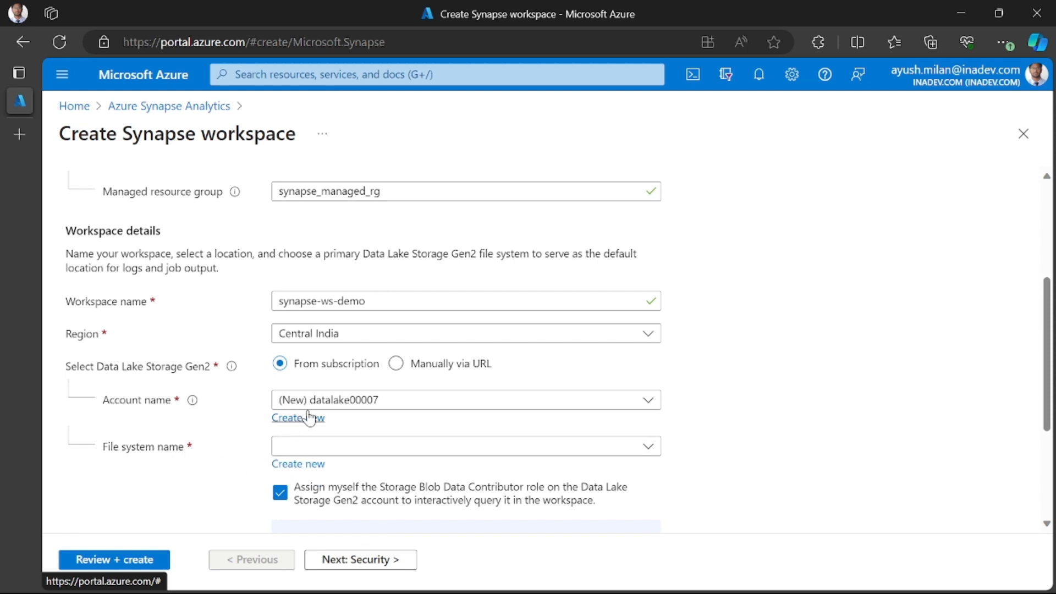
- Create a new Data Lake Storage Gen2 file system named fs-demo in the storage account
left_click(300, 465)
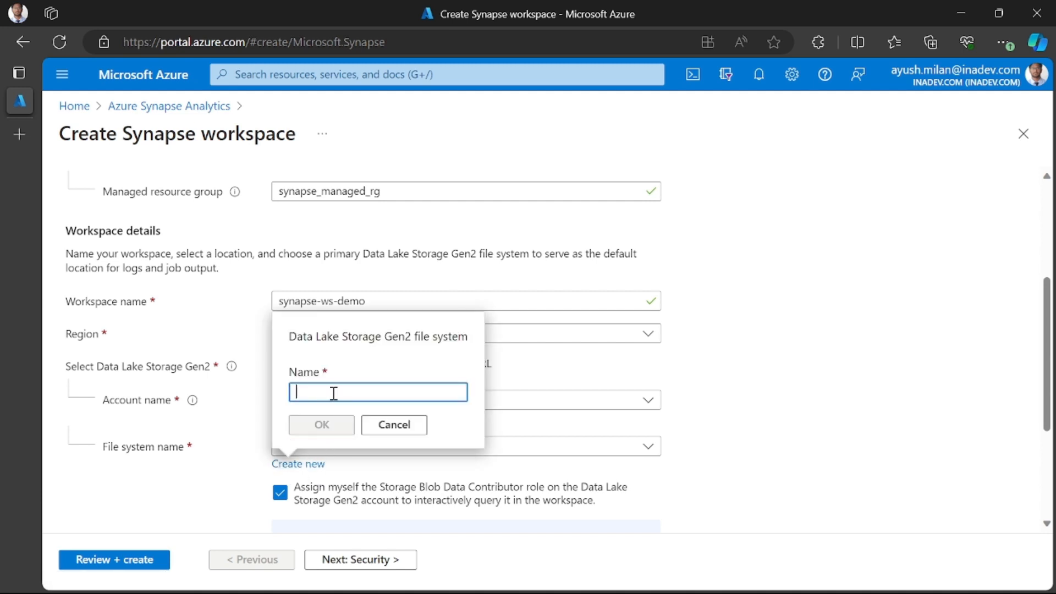
type("fs-")
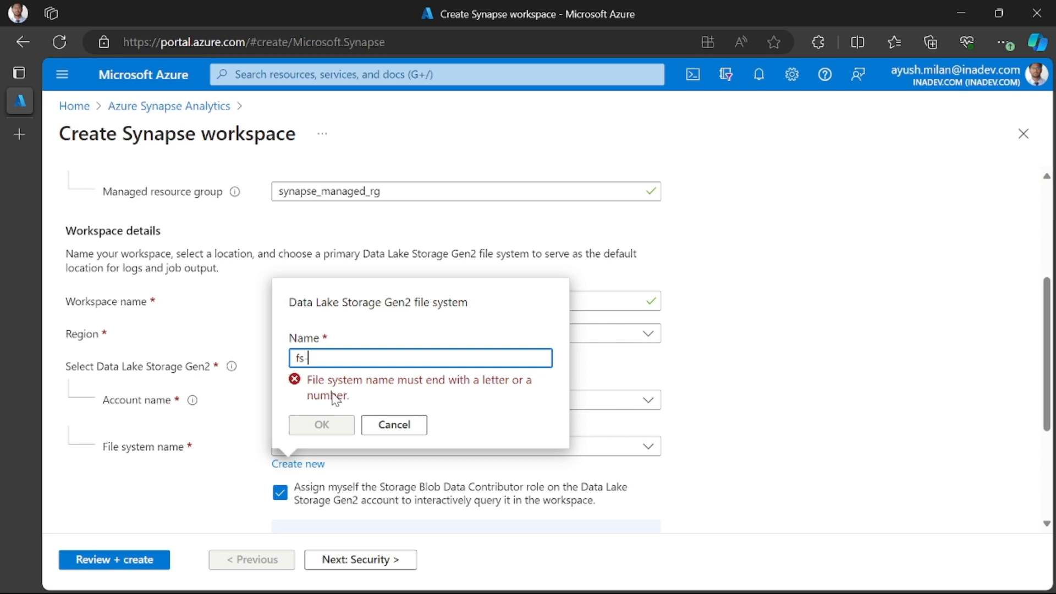
type("demo")
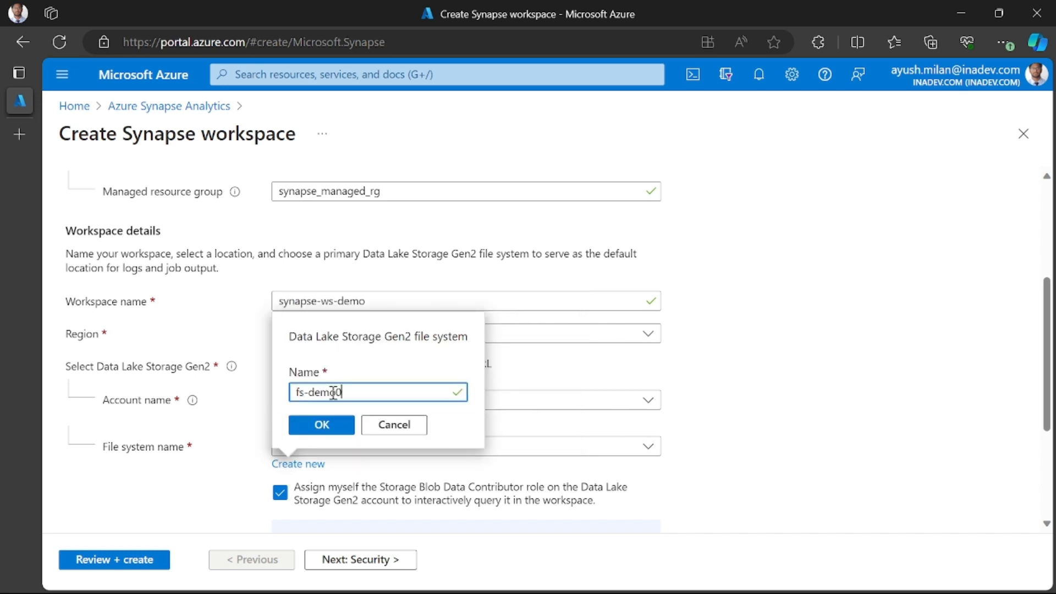
left_click(322, 424)
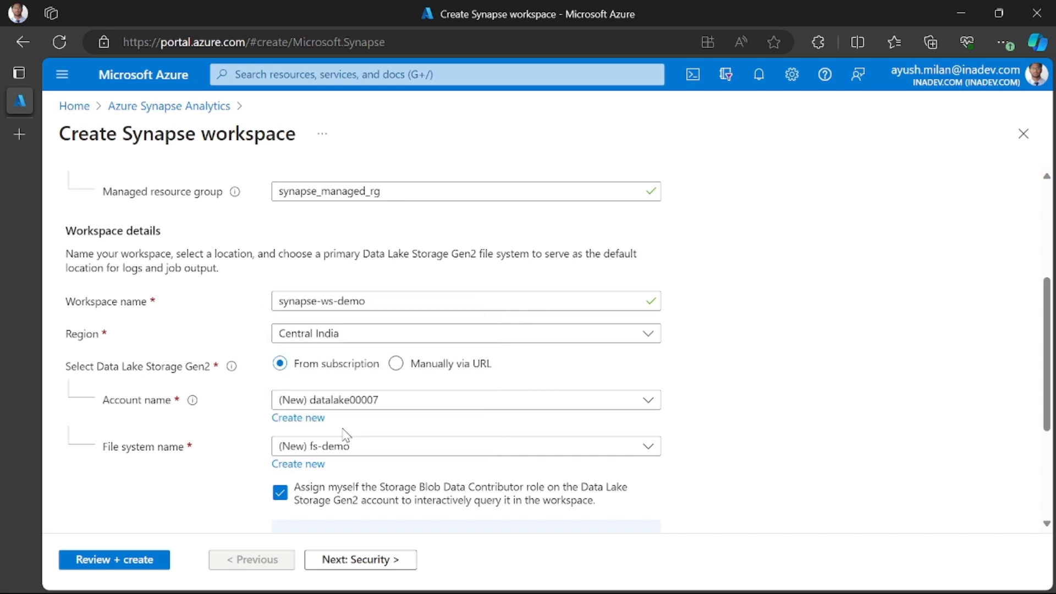
- Keep the default authentication and encryption options in the workspace's security settings and continue to the networking settings
scroll(404, 467, "down", 4)
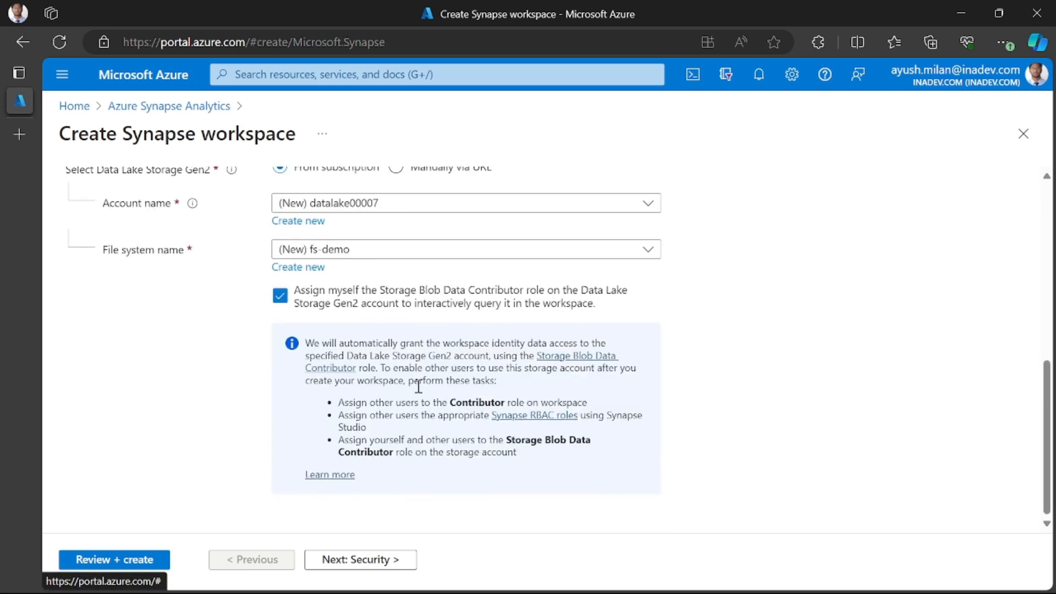
left_click(360, 559)
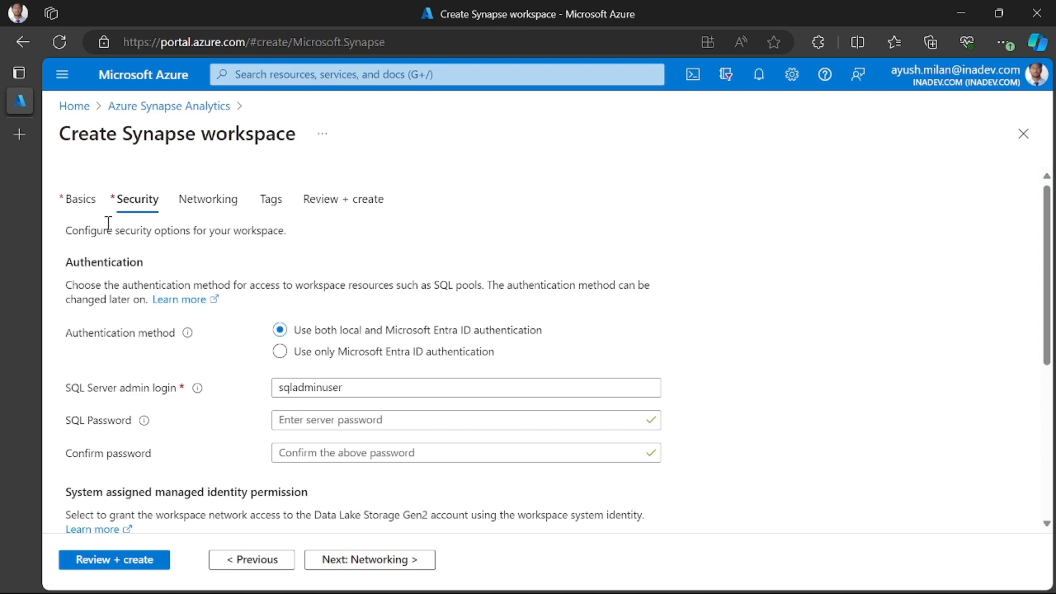
scroll(205, 406, "down", 5)
scroll(211, 412, "up", 5)
scroll(211, 411, "down", 2)
scroll(210, 412, "up", 2)
scroll(211, 411, "down", 3)
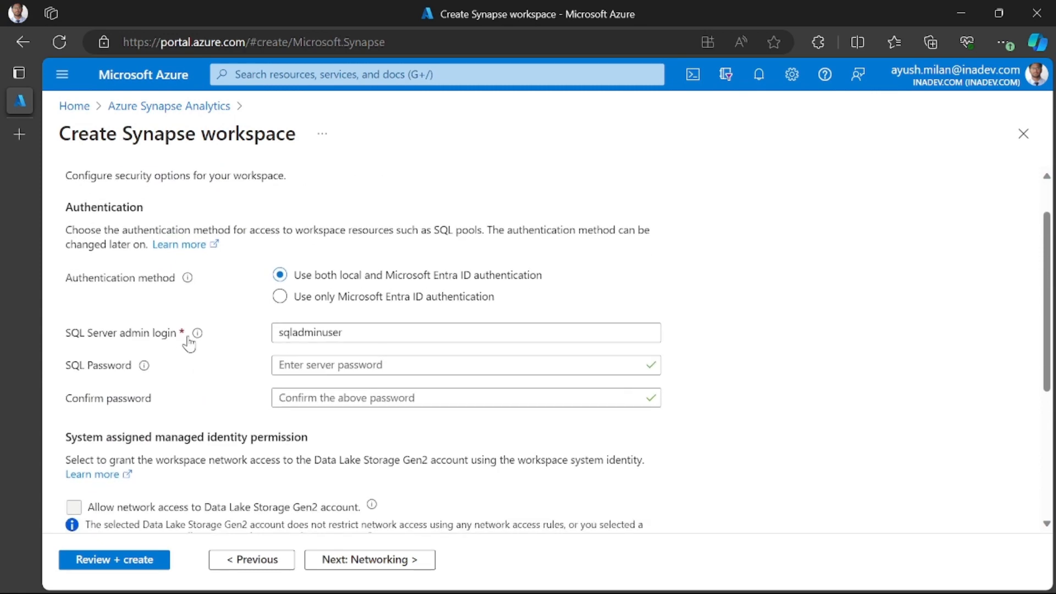
scroll(252, 342, "up", 3)
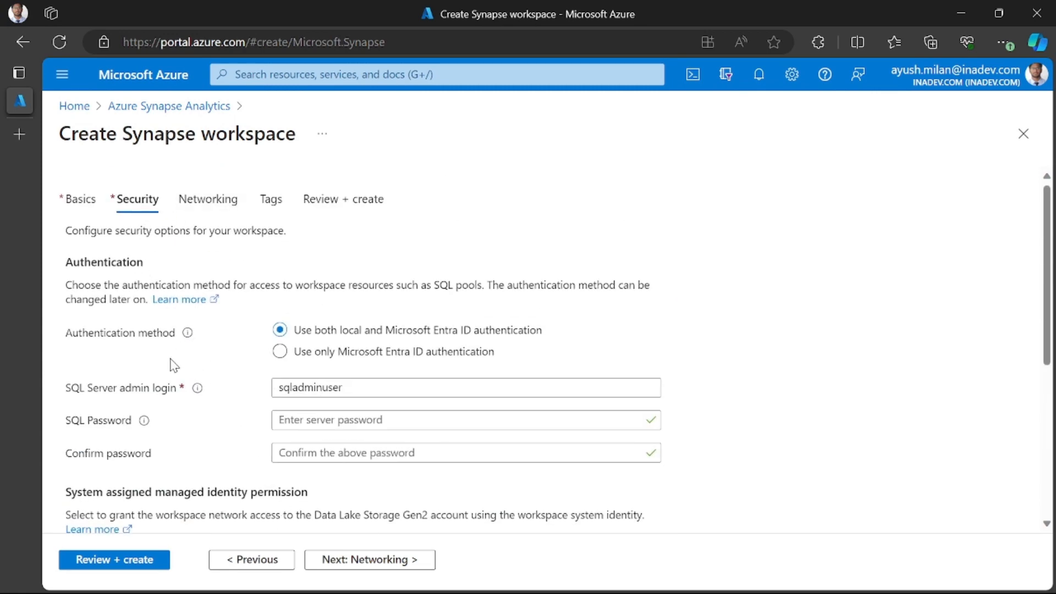
scroll(174, 364, "down", 2)
scroll(233, 322, "up", 1)
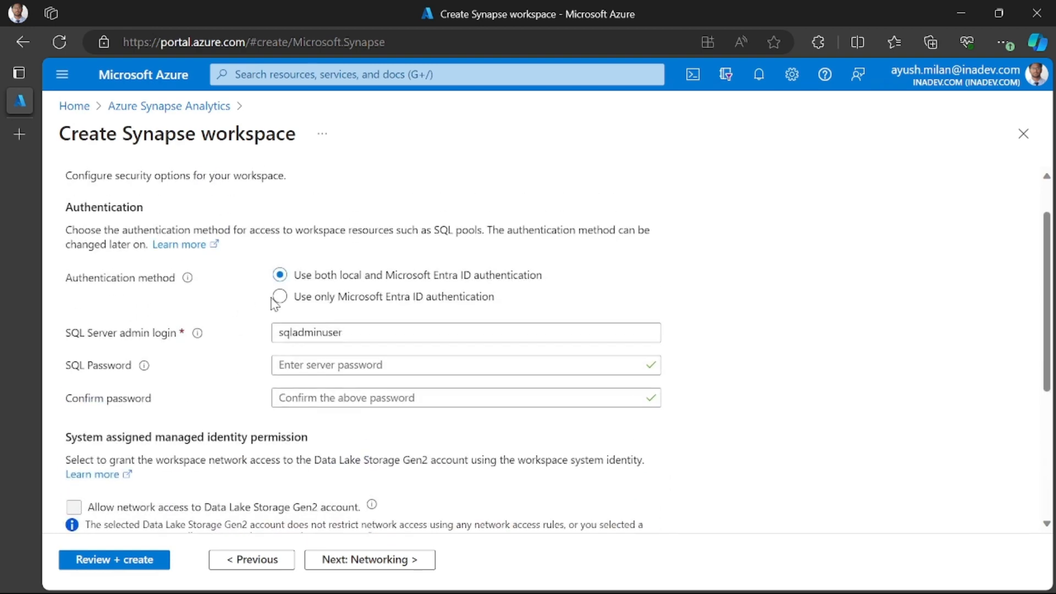
scroll(302, 403, "down", 4)
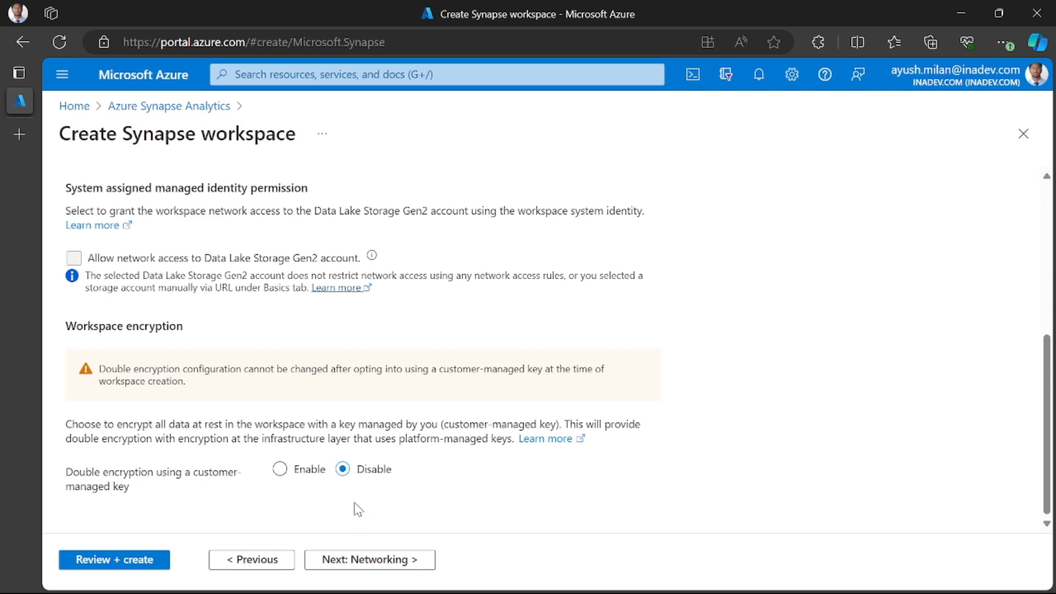
left_click(375, 564)
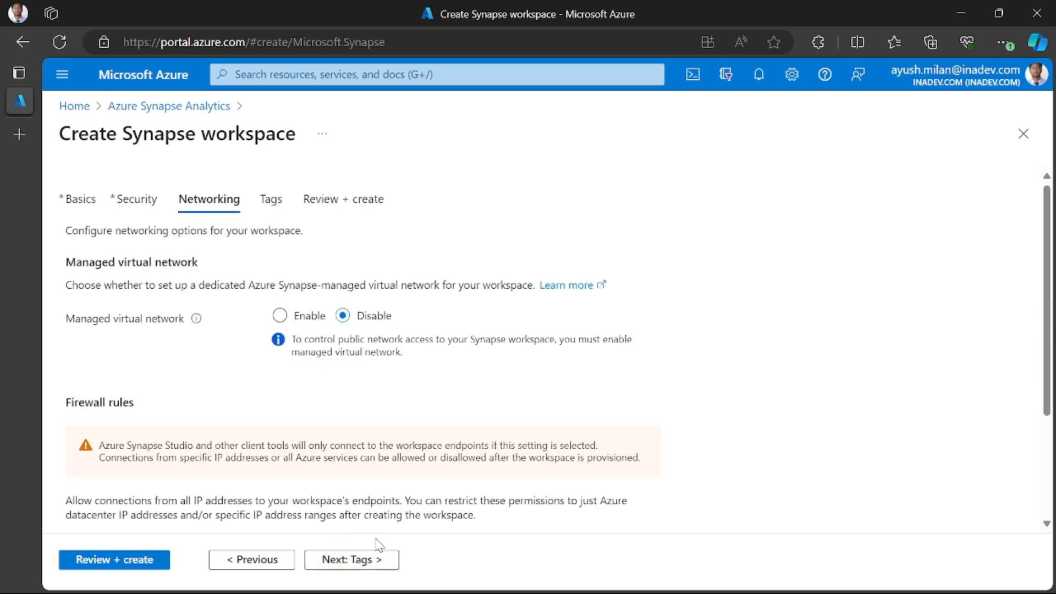
- Keep the default managed virtual network and firewall options for the workspace and continue to the tags settings
scroll(220, 349, "down", 3)
scroll(220, 349, "up", 2)
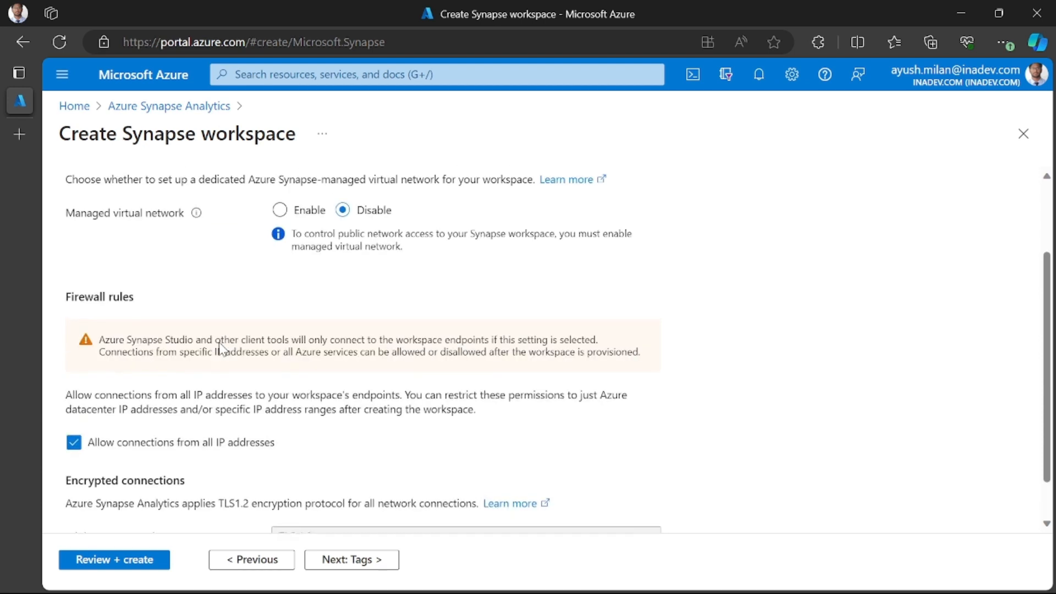
scroll(242, 385, "down", 2)
scroll(272, 432, "up", 3)
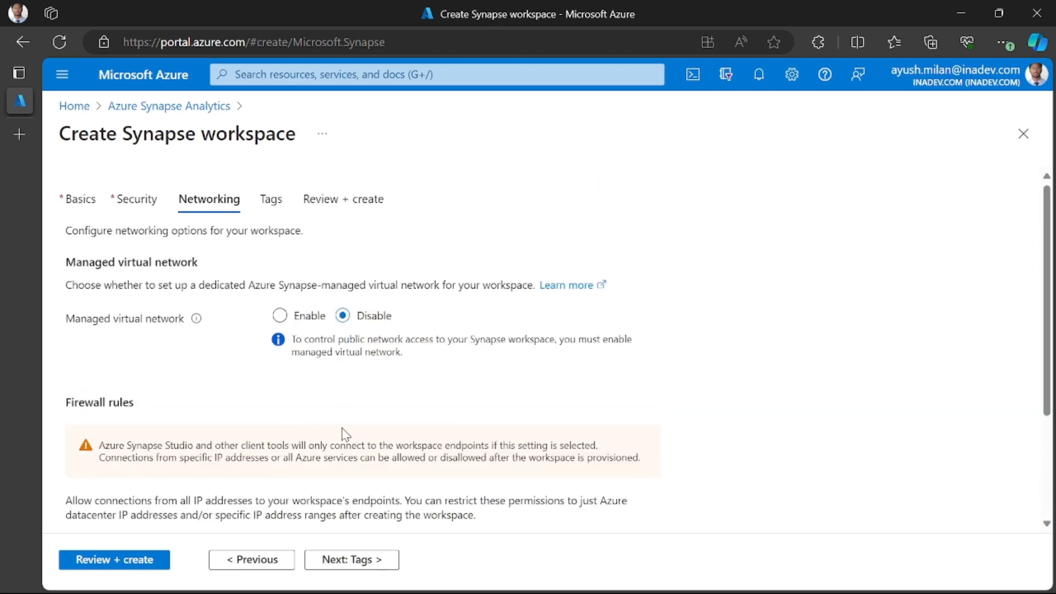
scroll(314, 478, "down", 3)
left_click(349, 559)
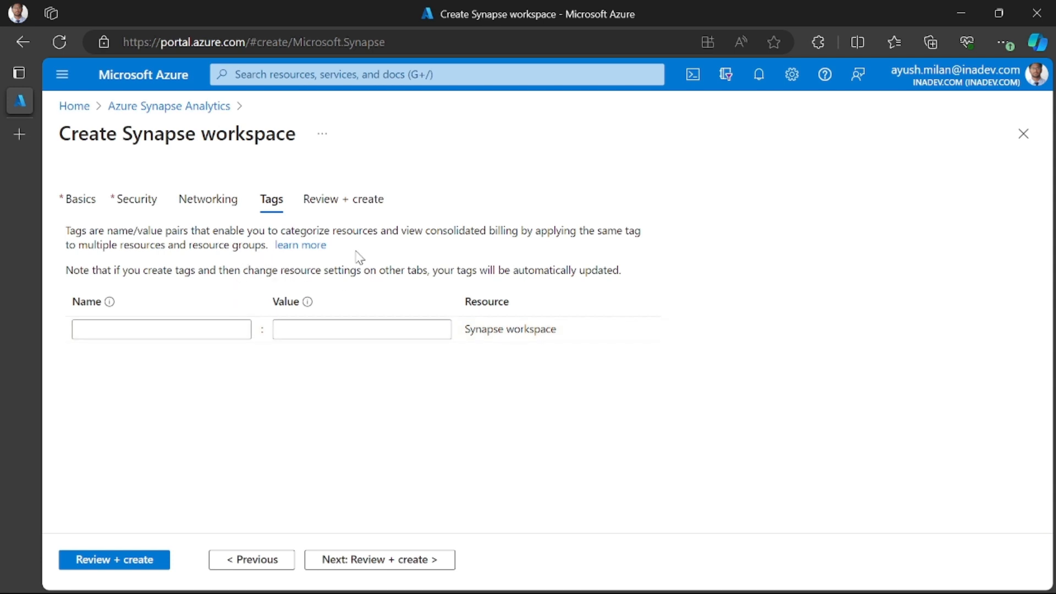
- Leave the tags empty, review the validated workspace configuration and create the Synapse workspace
left_click(368, 558)
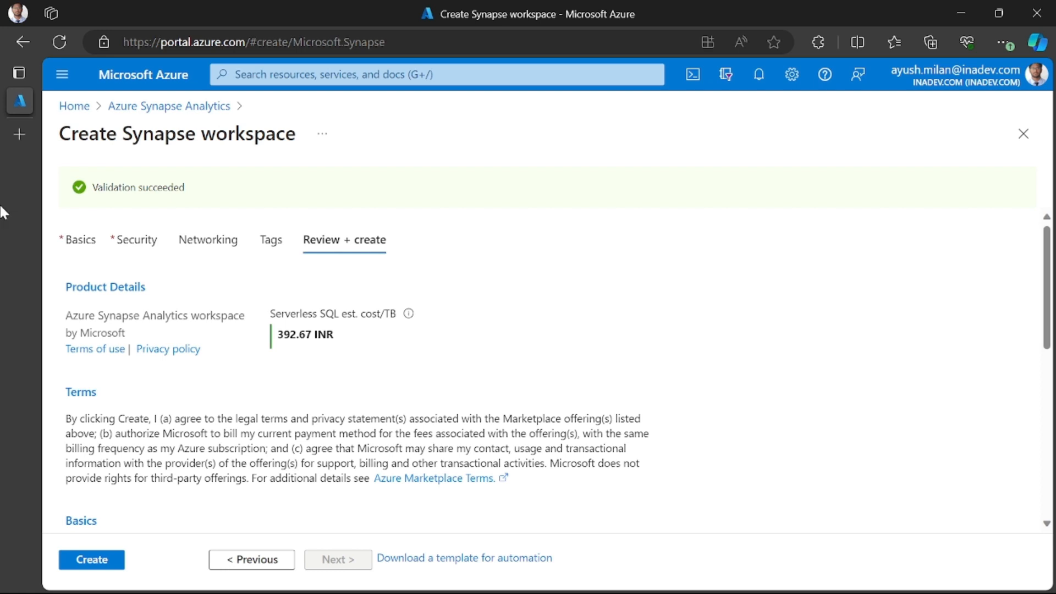
left_click_drag(92, 188, 187, 188)
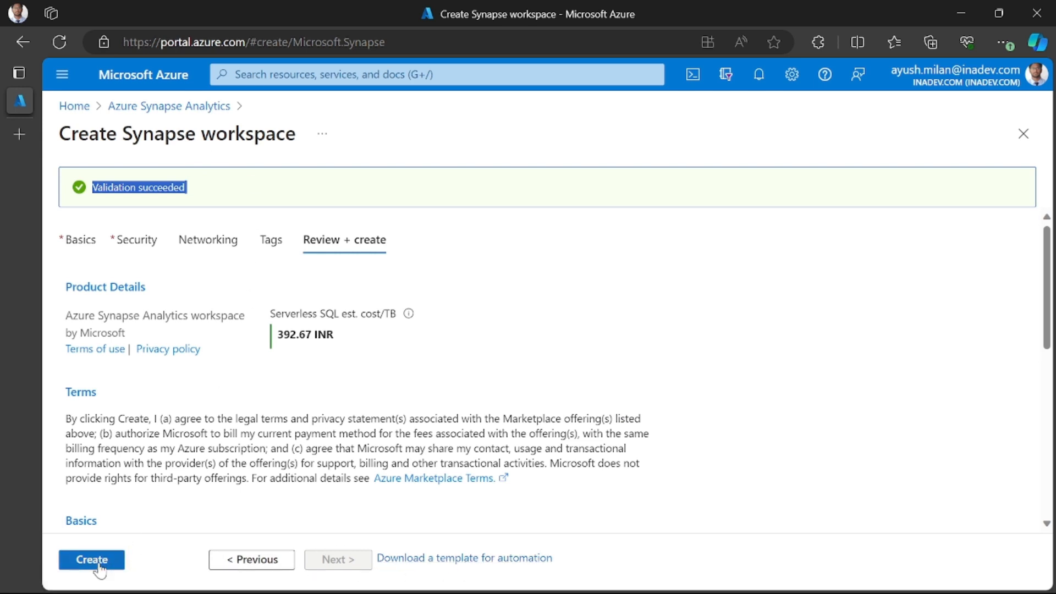
scroll(153, 467, "down", 4)
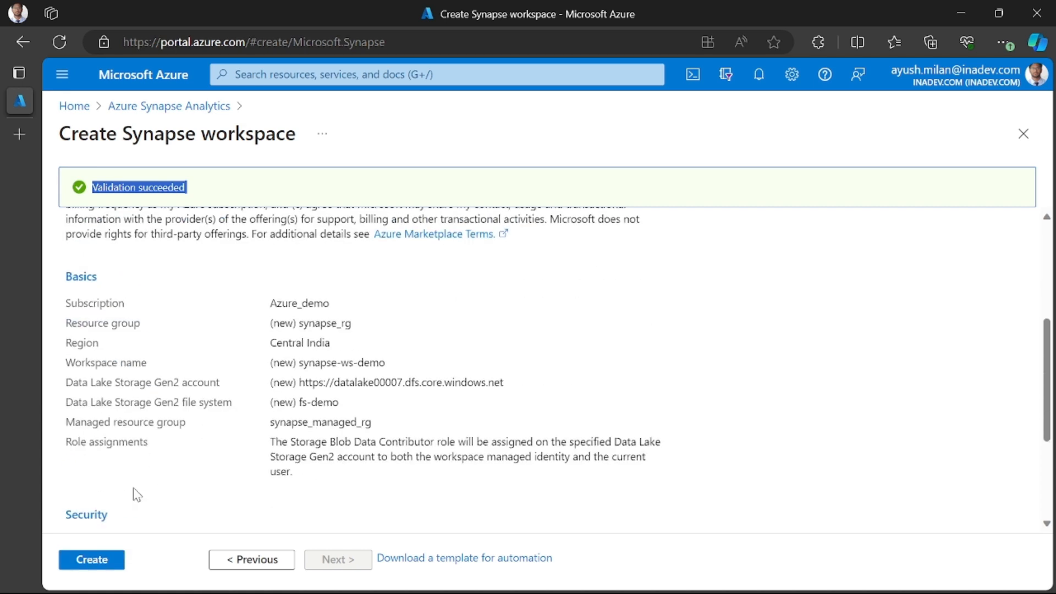
left_click(88, 561)
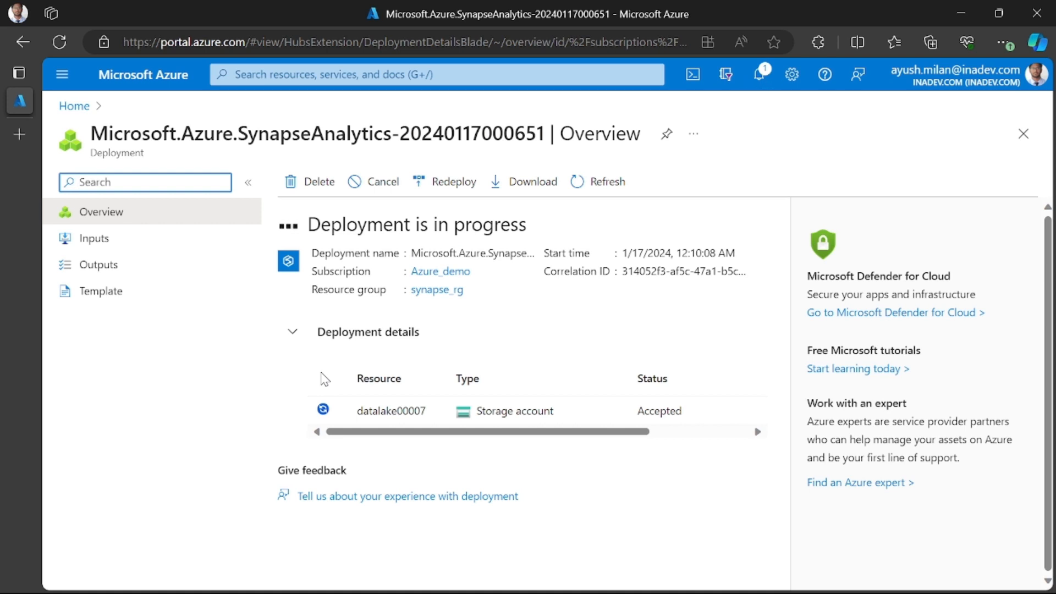
- Refresh the deployment overview to check the progress of the workspace deployment
left_click(605, 190)
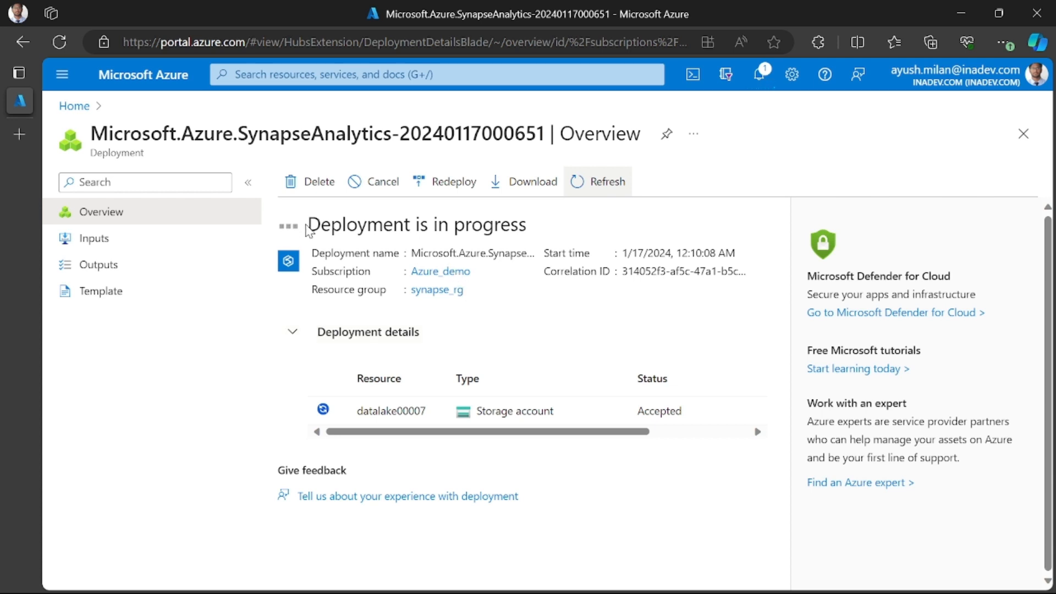
left_click_drag(307, 226, 509, 214)
triple_click(482, 225)
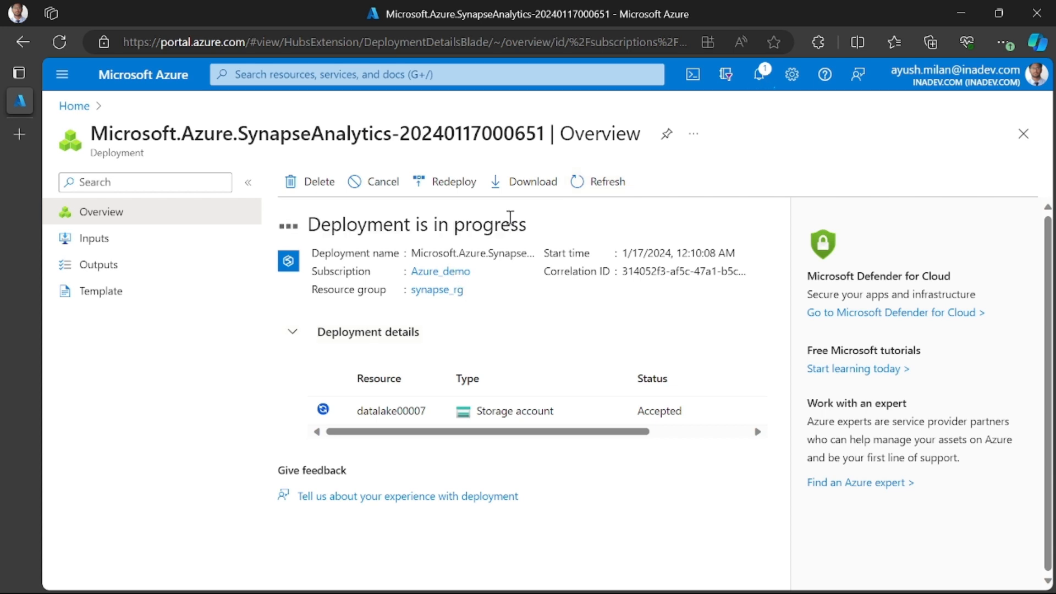
double_click(482, 226)
double_click(481, 226)
left_click(440, 230)
triple_click(440, 229)
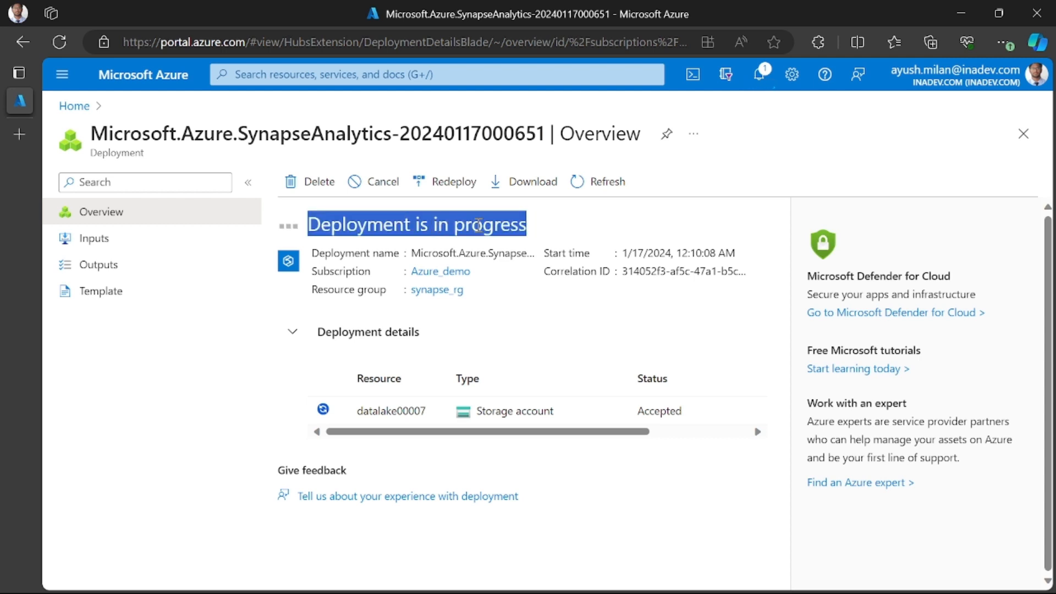
left_click(477, 226)
left_click(609, 182)
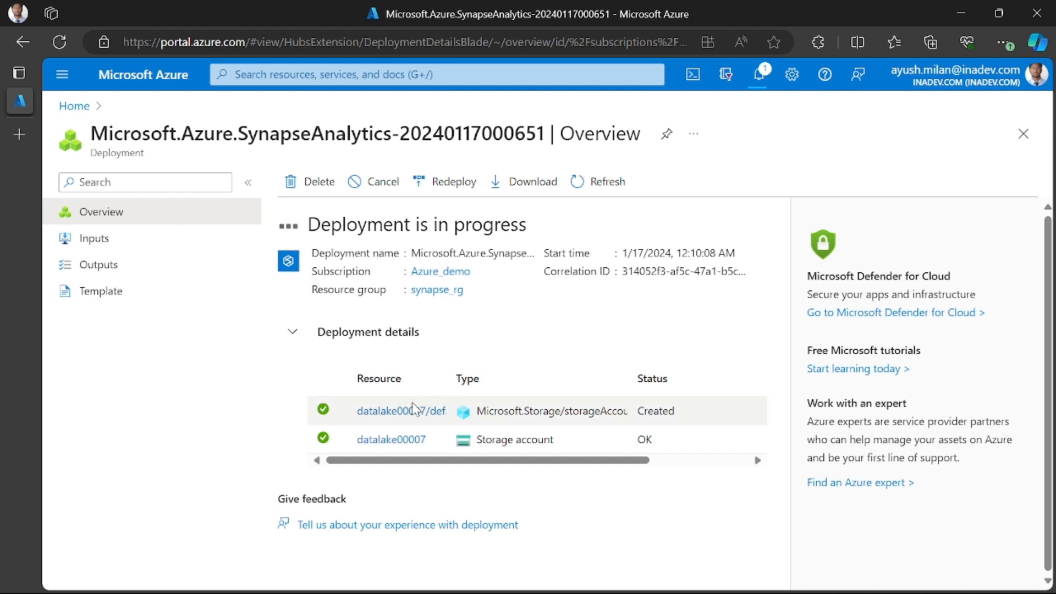
- Widen the Resource column in the deployment details, refresh the overview and examine the remaining columns
mouse_move(411, 432)
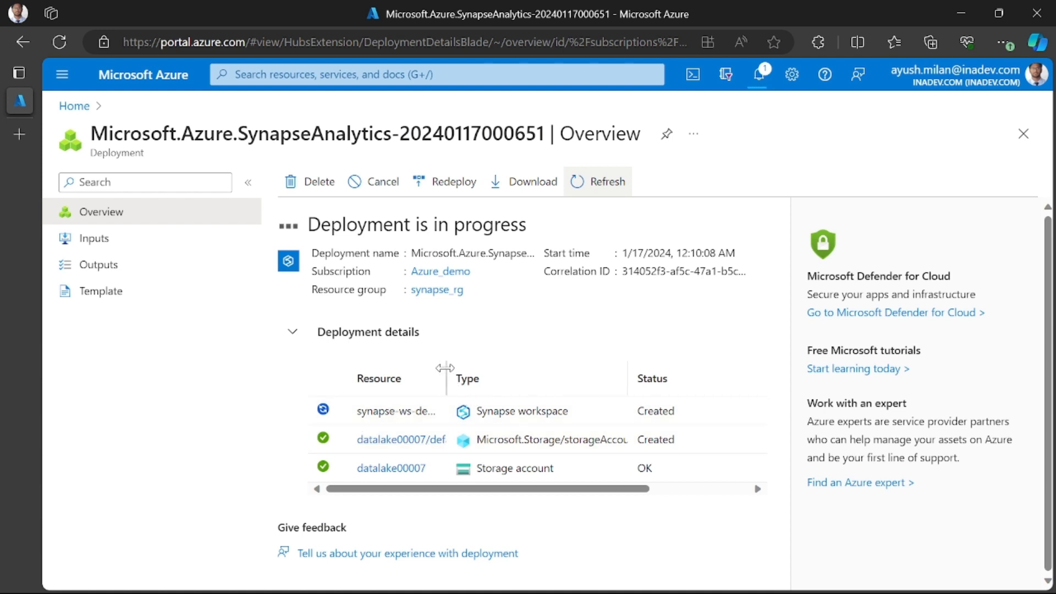
left_click_drag(446, 379, 527, 374)
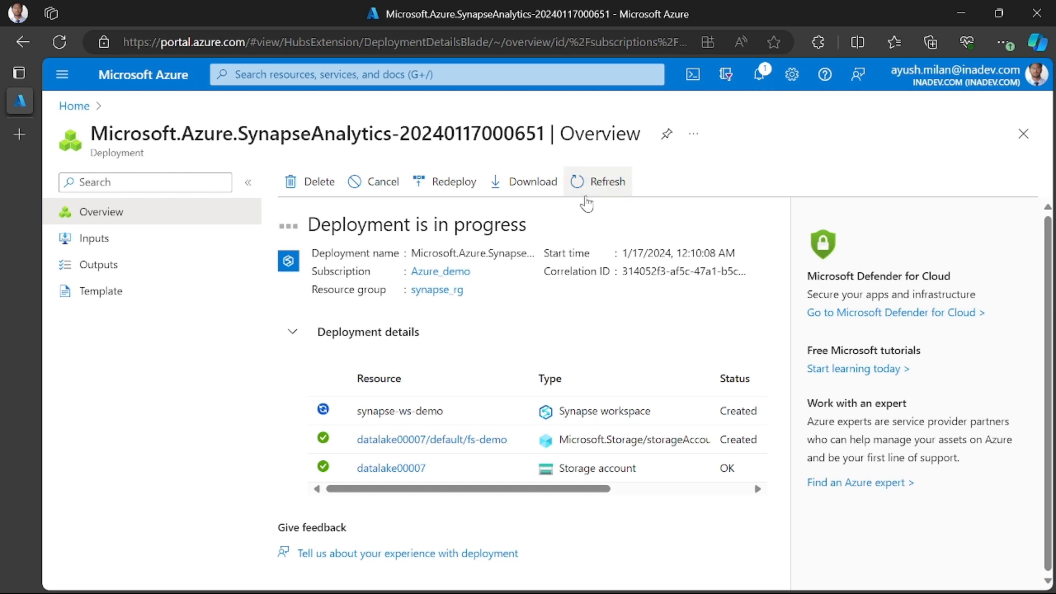
left_click(596, 180)
left_click_drag(609, 493, 734, 498)
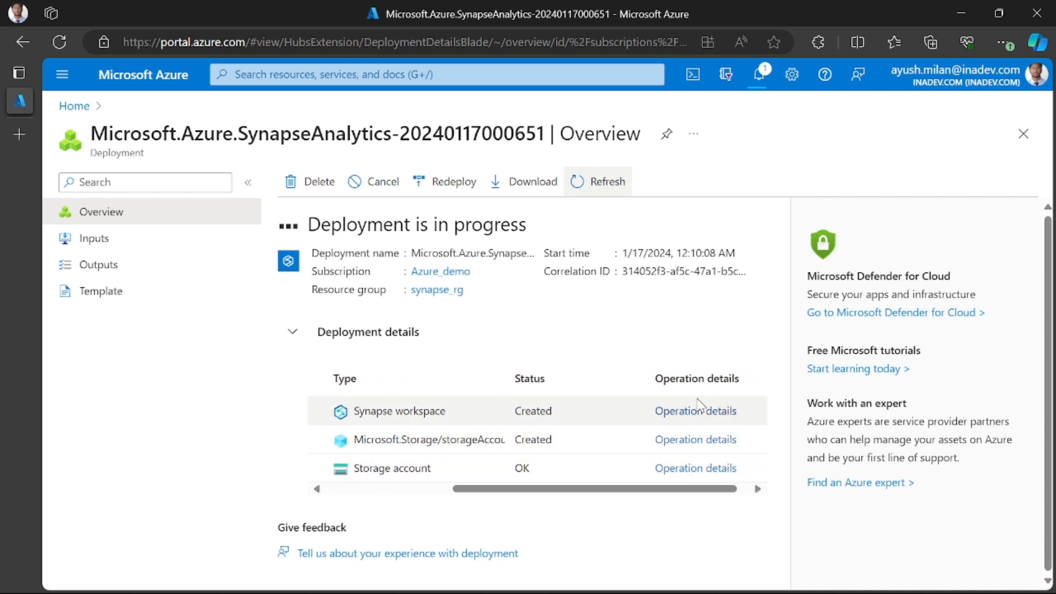
left_click_drag(671, 487, 459, 499)
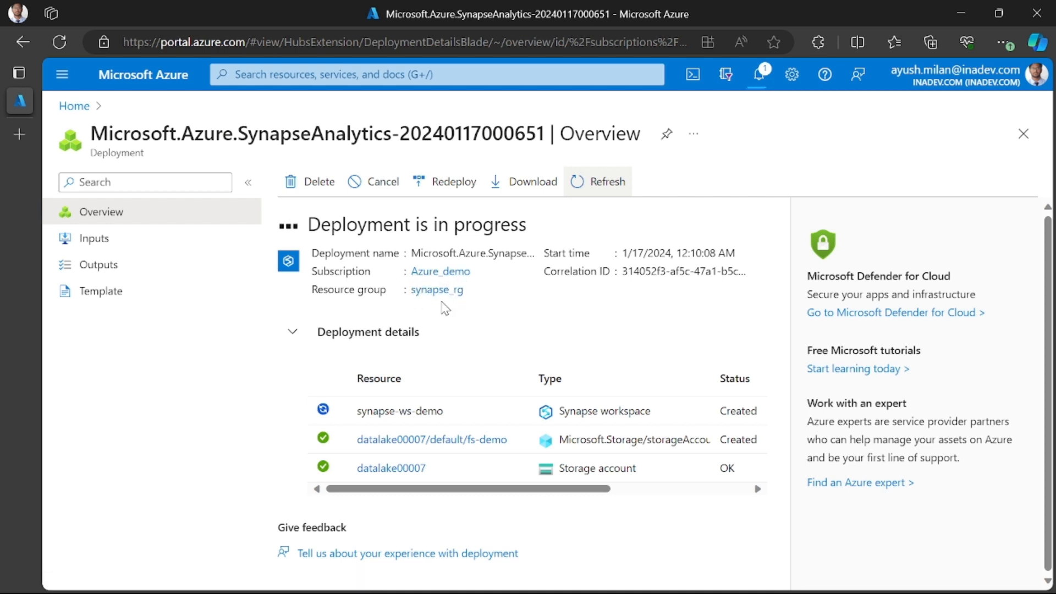
left_click(361, 289)
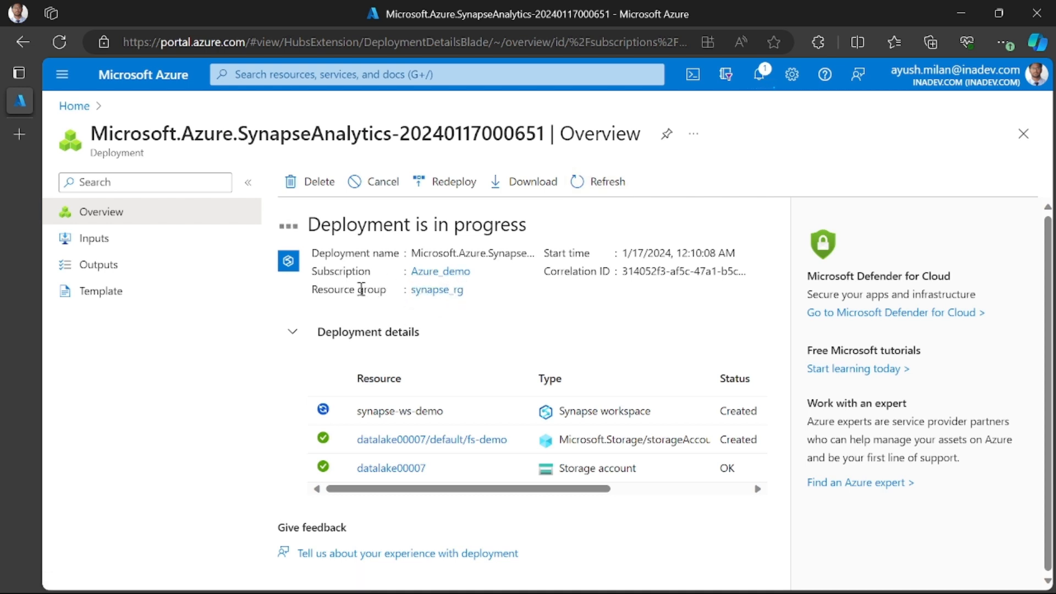
double_click(335, 289)
left_click(335, 288)
double_click(361, 289)
left_click(349, 288)
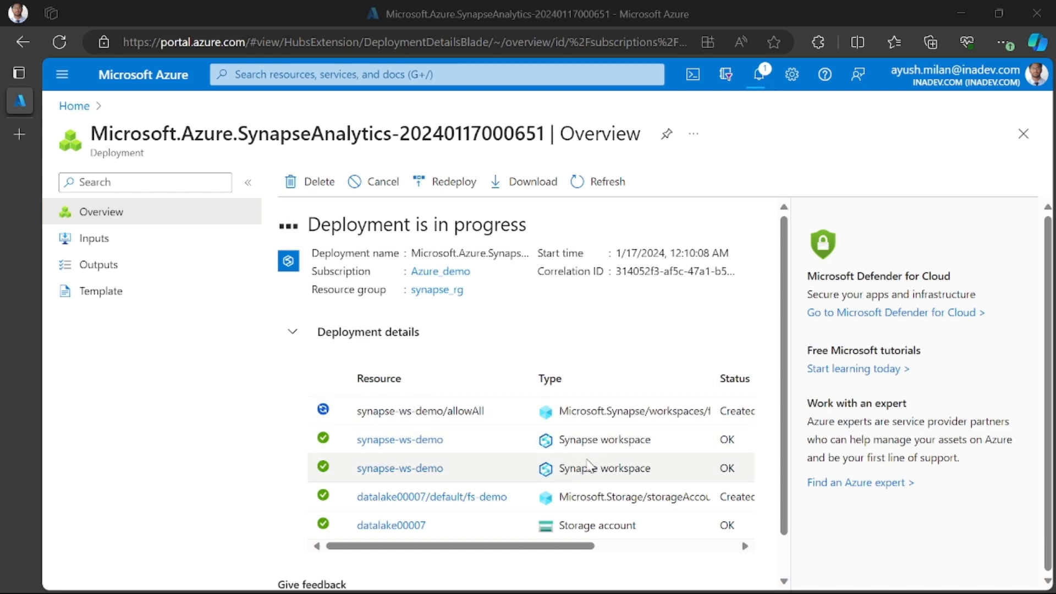
- Look through the list of deployed resources and refresh it to get their latest status
scroll(567, 465, "down", 1)
scroll(536, 425, "up", 1)
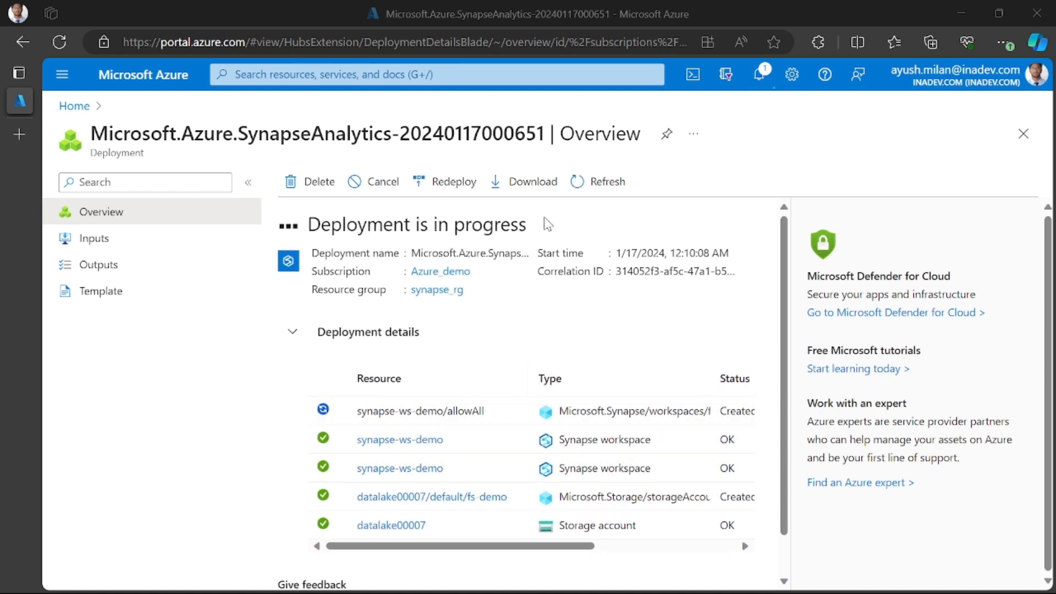
left_click(586, 187)
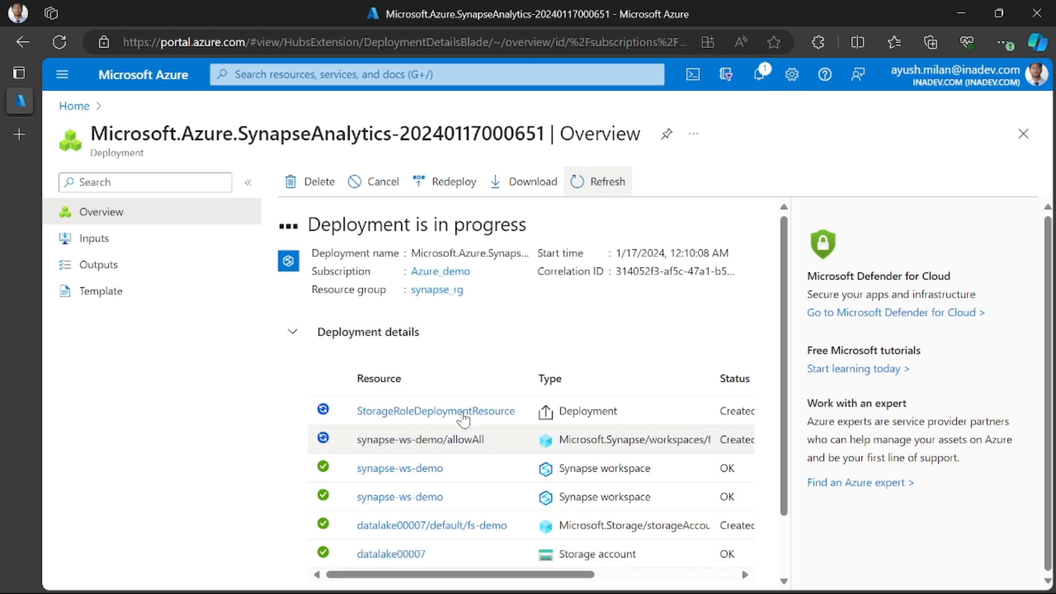
mouse_move(421, 423)
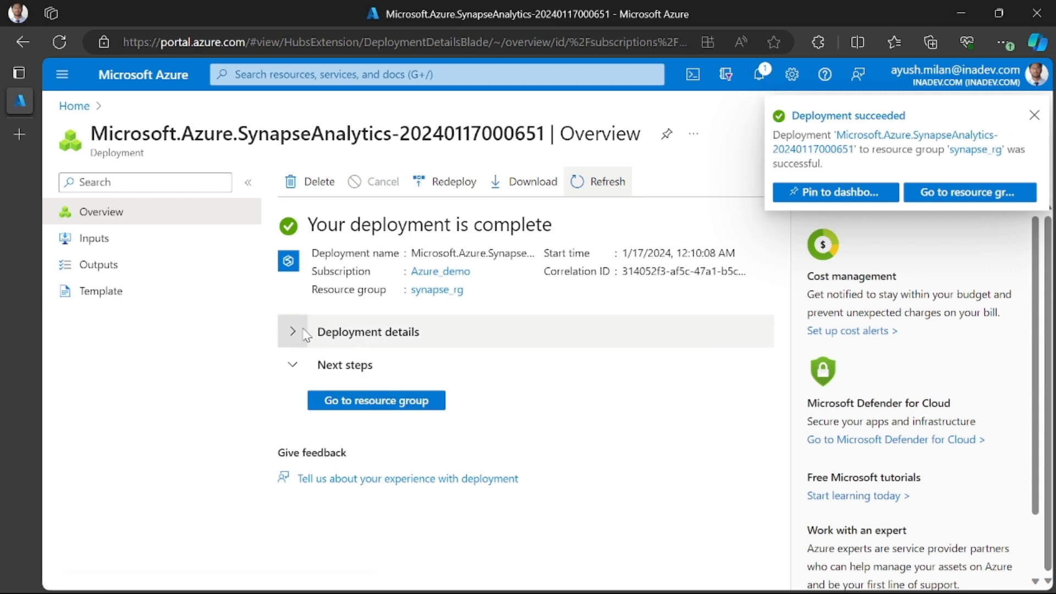
- Expand the completed deployment's details, examine the status of each deployed resource, and collapse them again
left_click(360, 336)
scroll(388, 478, "down", 2)
scroll(352, 418, "up", 3)
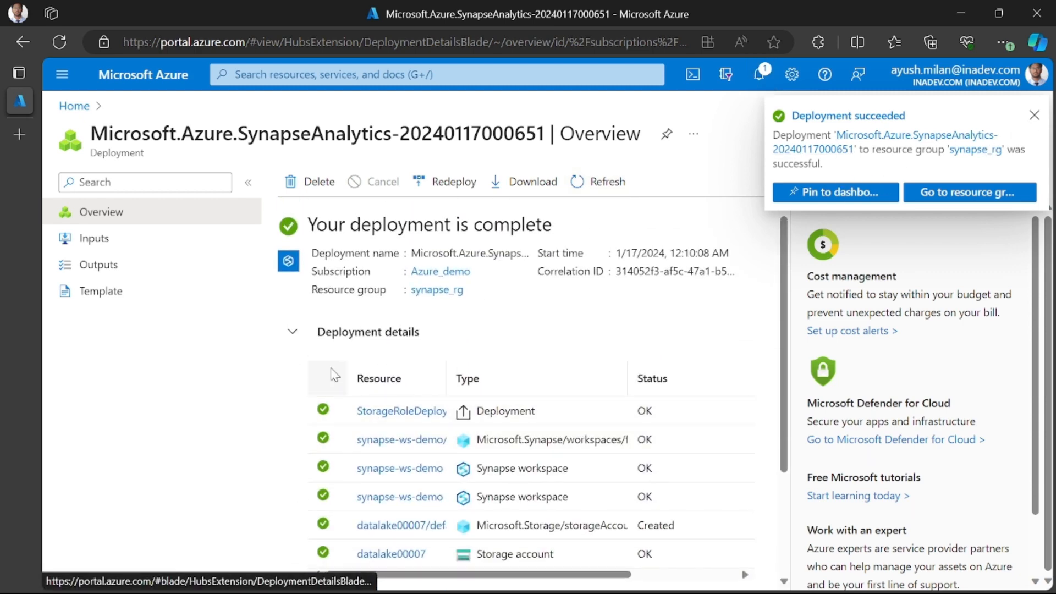
left_click(305, 336)
- Open the synapse-ws-demo workspace from the deployment's resource group and launch Synapse Studio for it
left_click(379, 404)
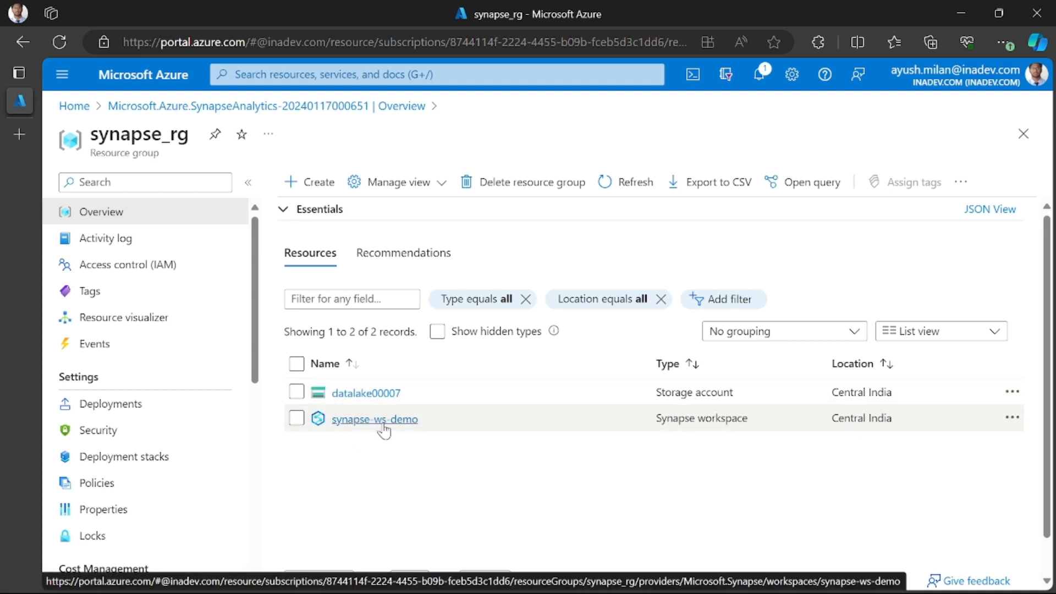
left_click(384, 423)
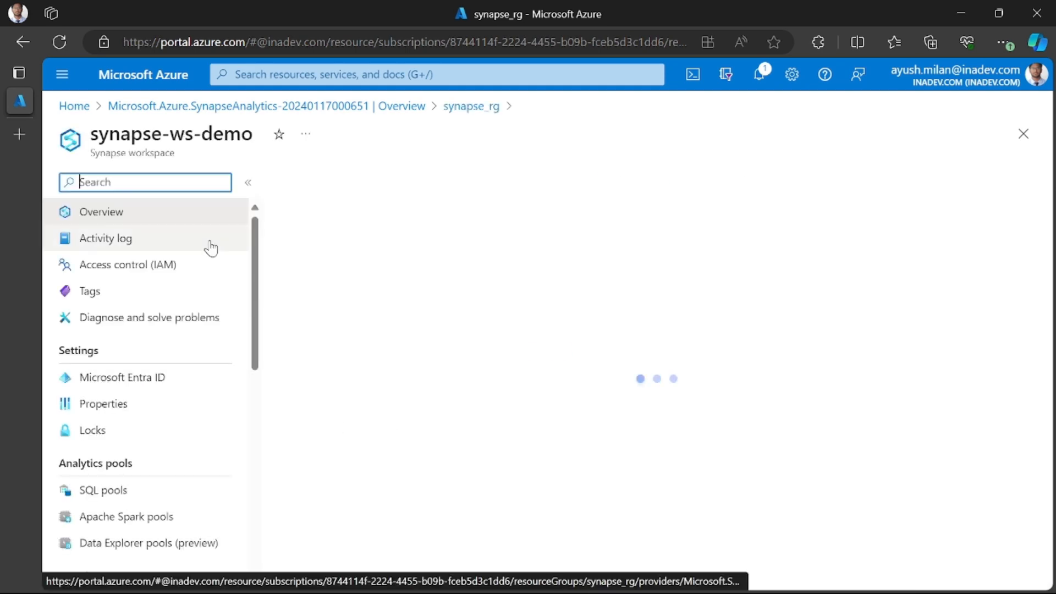
scroll(396, 444, "down", 4)
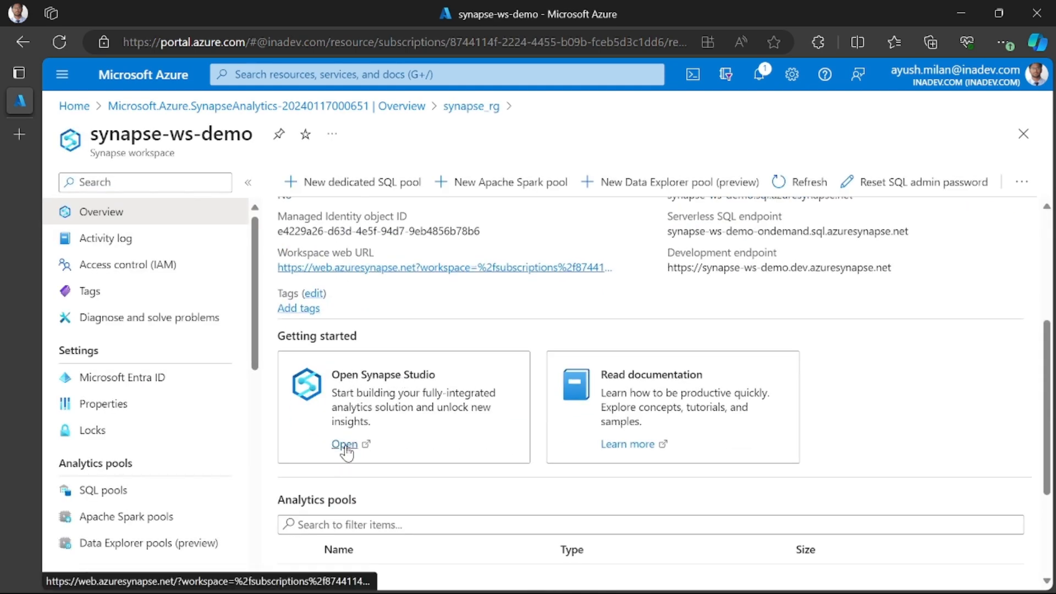
left_click(345, 445)
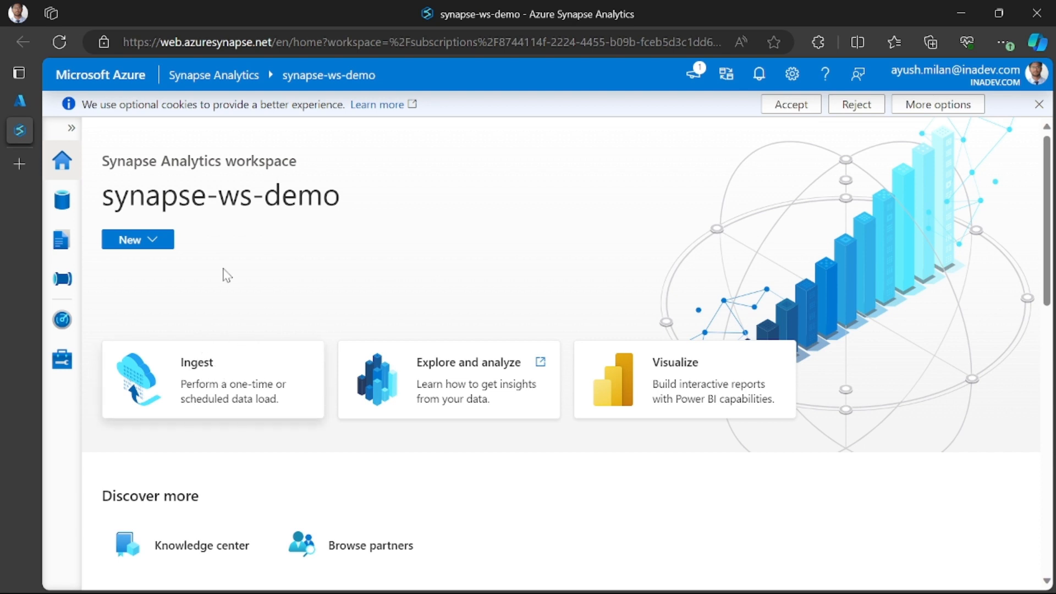
- Expand the Synapse Studio navigation and examine the home page's workspace name, shortcuts, recent resources and feature showcase
left_click(72, 131)
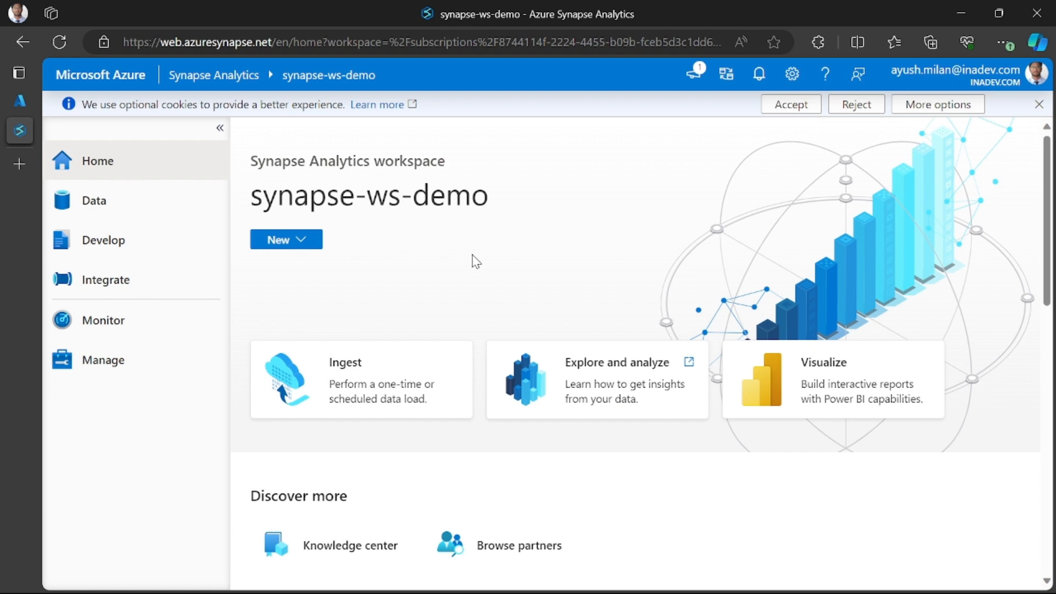
double_click(431, 237)
scroll(431, 289, "down", 1)
scroll(432, 288, "up", 1)
left_click(463, 243)
double_click(454, 201)
left_click(460, 247)
scroll(522, 302, "down", 2)
scroll(521, 302, "down", 5)
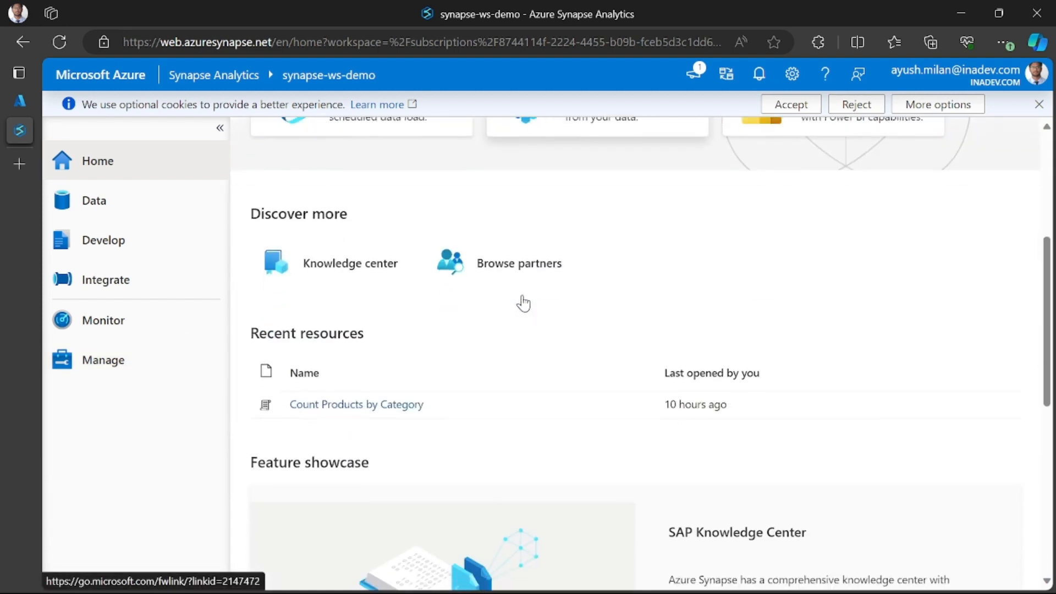
scroll(521, 302, "up", 5)
scroll(514, 307, "down", 8)
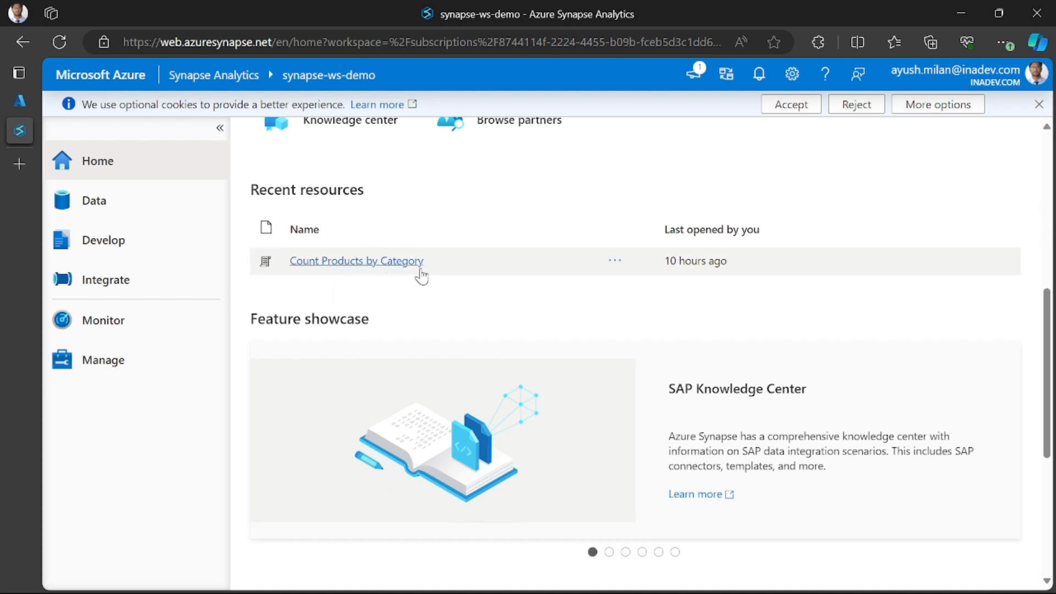
- Look over the Synapse Studio home page again, from the workspace title down to the recent resources and feature showcase
scroll(660, 297, "up", 1)
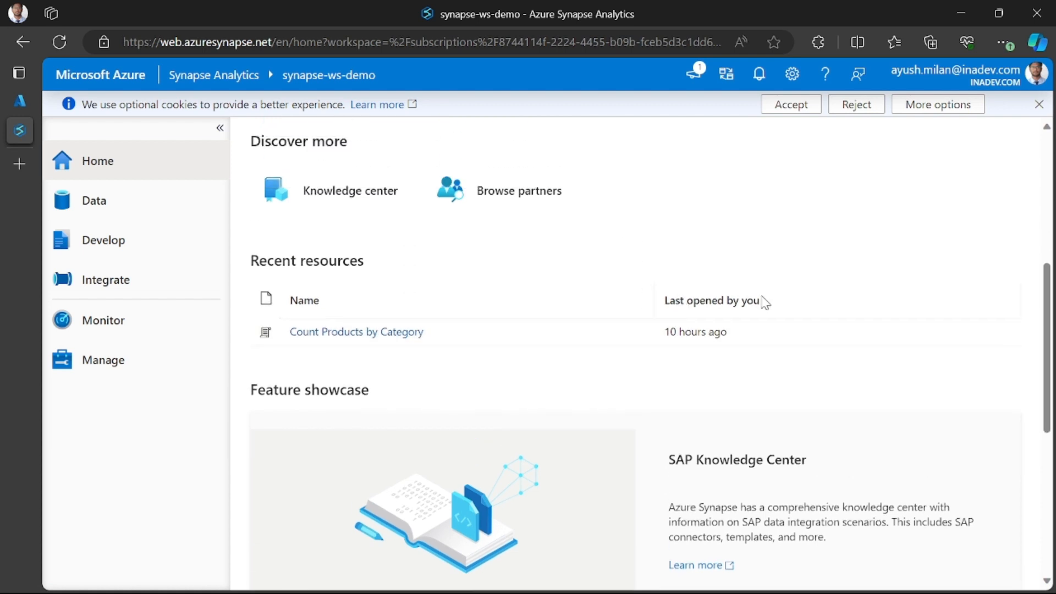
scroll(761, 299, "up", 6)
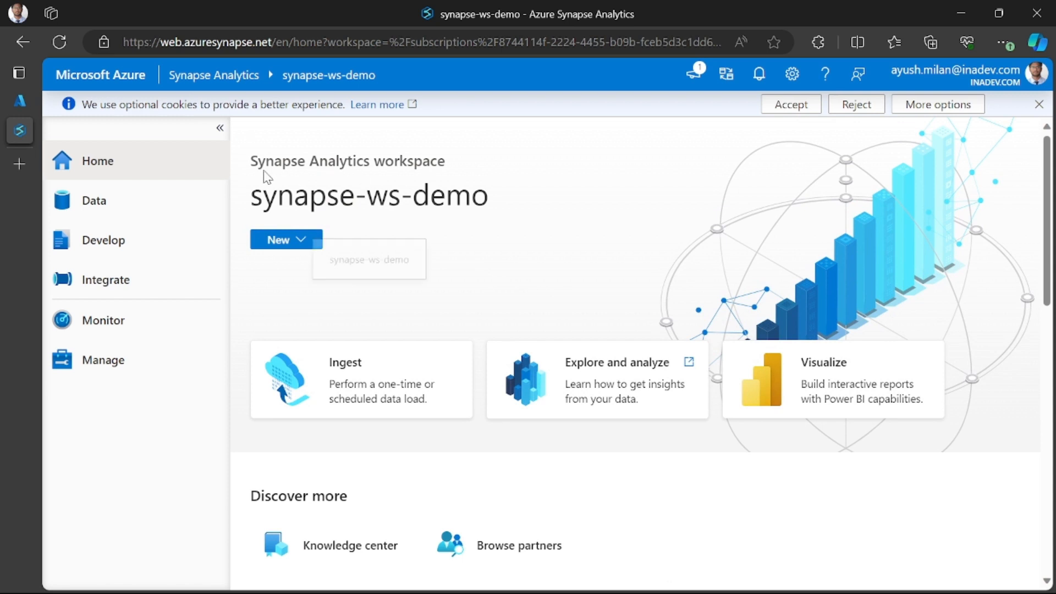
left_click_drag(251, 160, 454, 164)
left_click(454, 167)
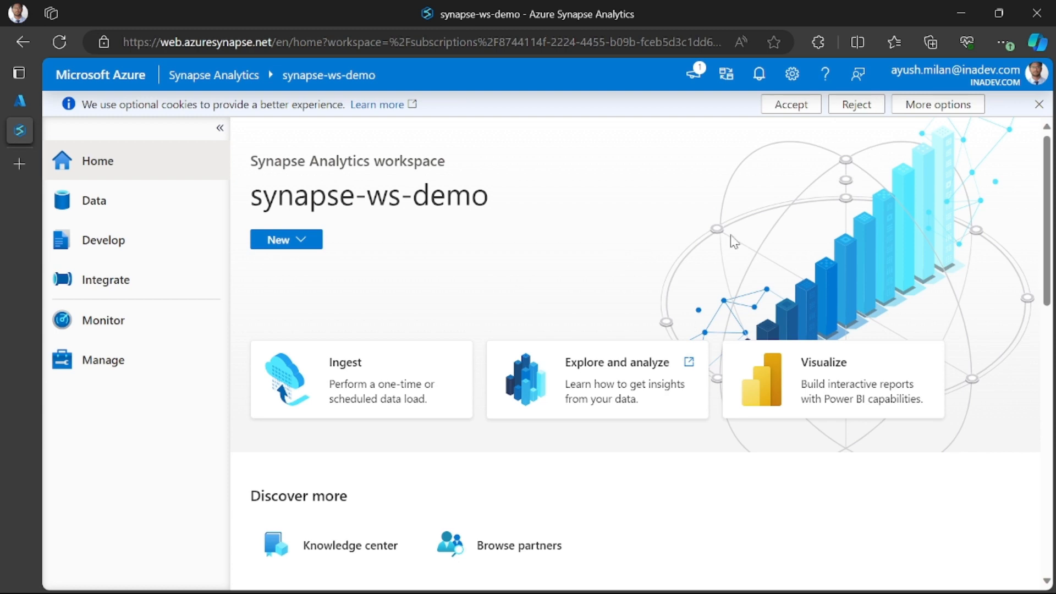
scroll(434, 300, "down", 1)
scroll(433, 299, "down", 4)
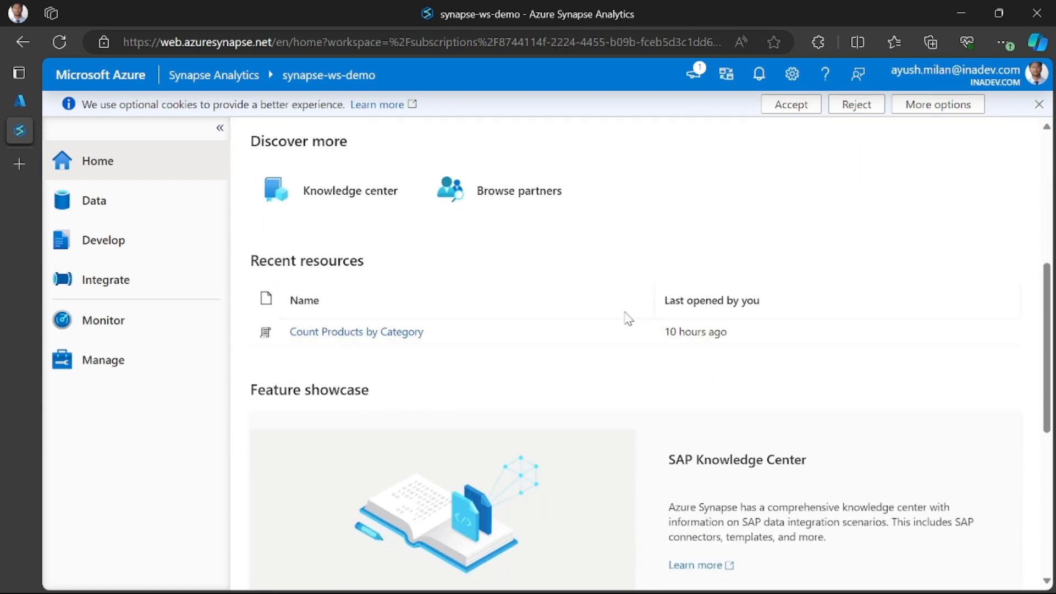
scroll(448, 358, "up", 5)
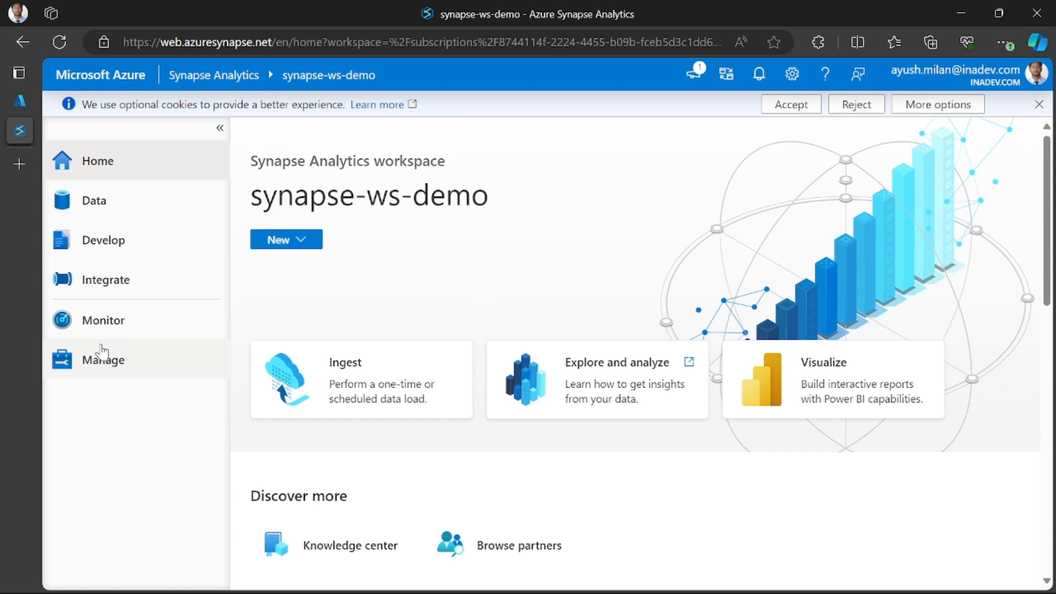
- Start a new Apache Spark pool in the workspace's management area and name it sparkpool
left_click(146, 364)
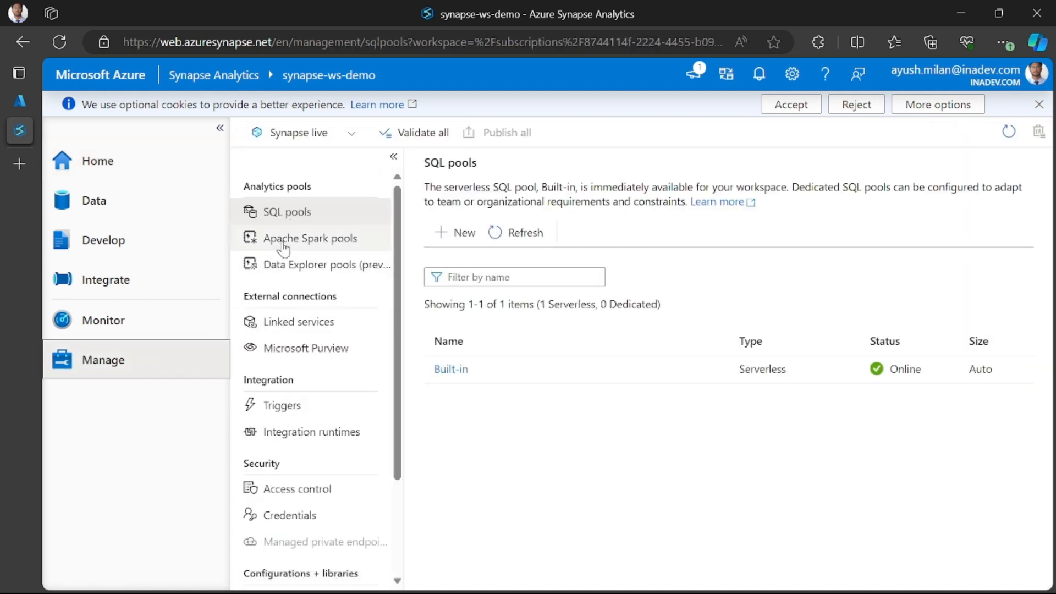
left_click(314, 248)
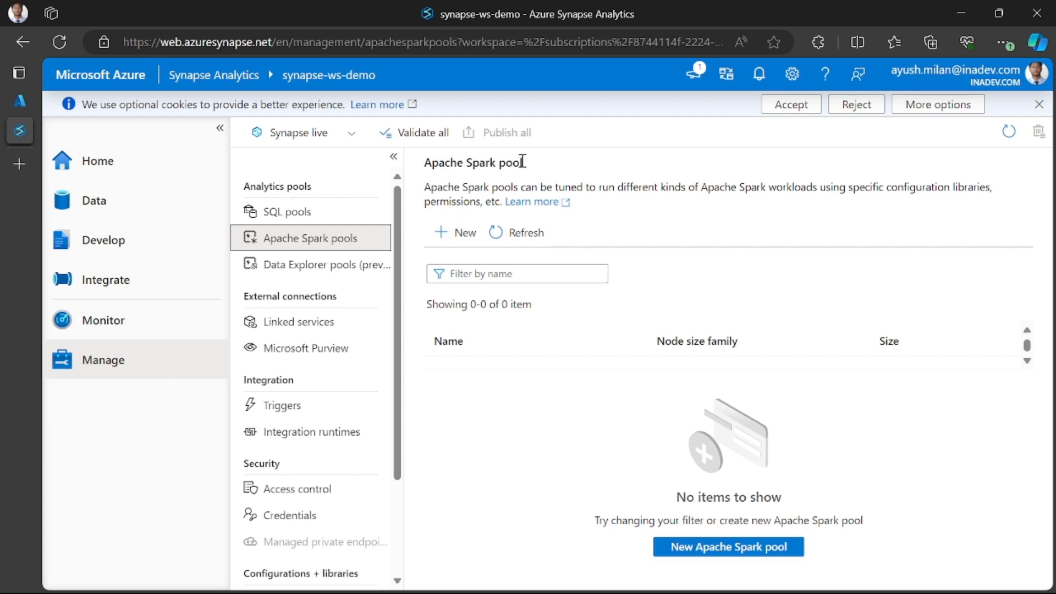
left_click(453, 244)
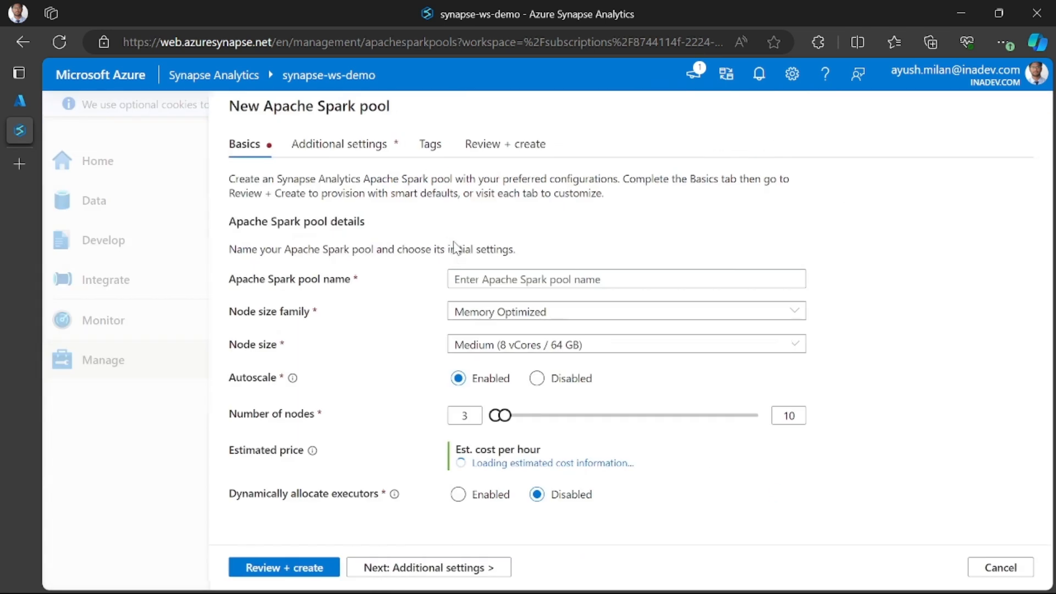
left_click(526, 281)
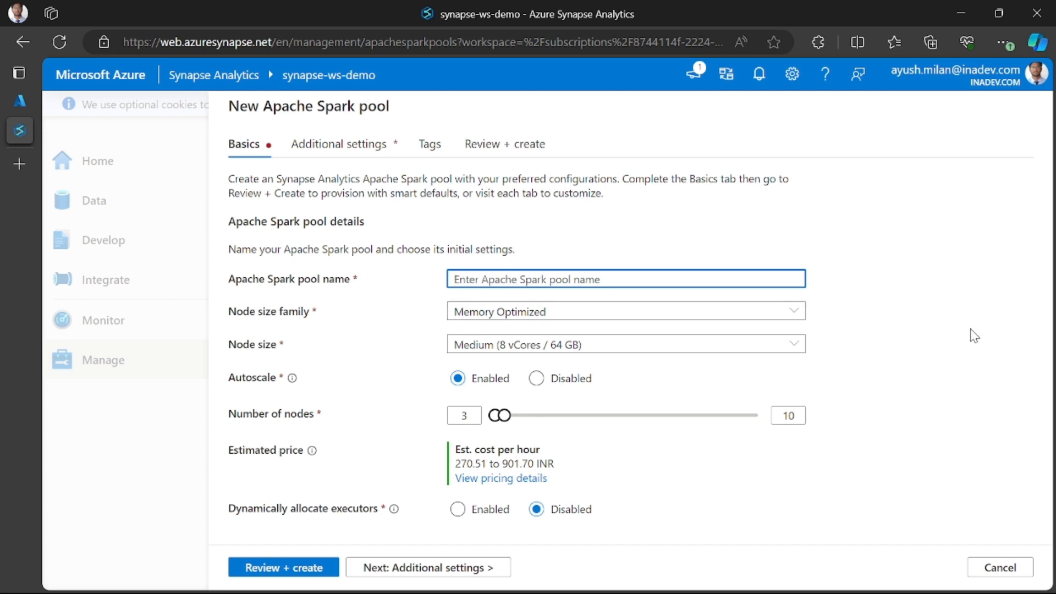
type("sparkpool")
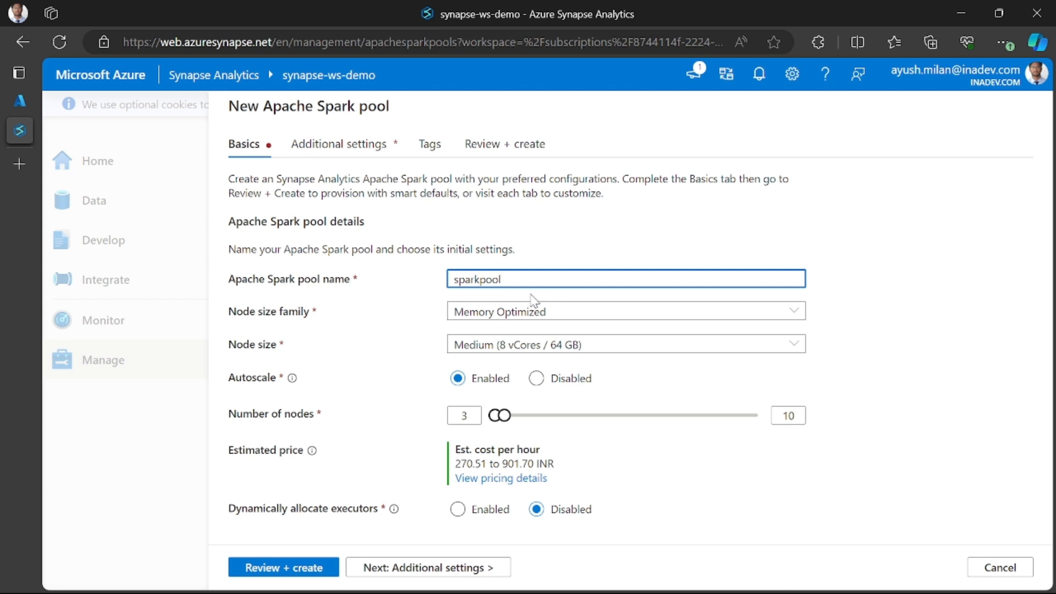
- Keep the Memory Optimized node size family for the pool and set its node size to Small (4 vCores / 32 GB)
left_click(495, 315)
left_click(521, 332)
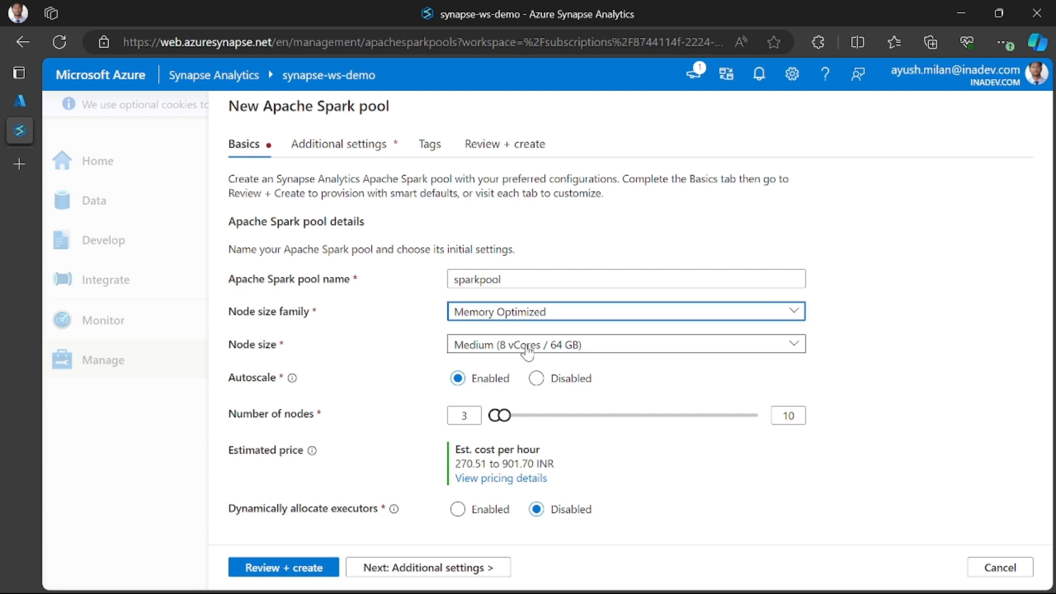
left_click(525, 350)
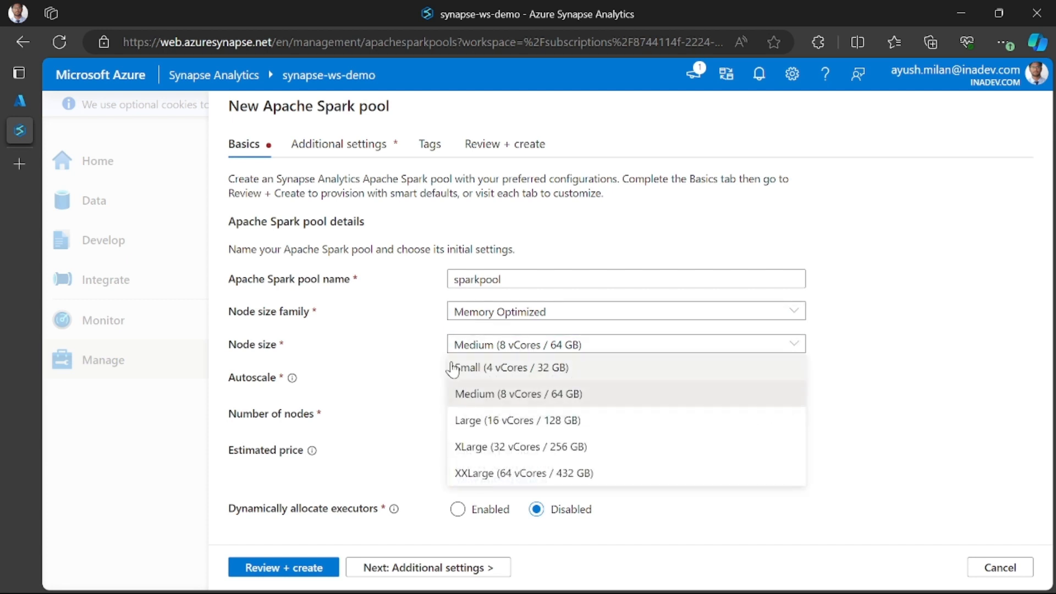
left_click(521, 348)
left_click(521, 348)
left_click(525, 366)
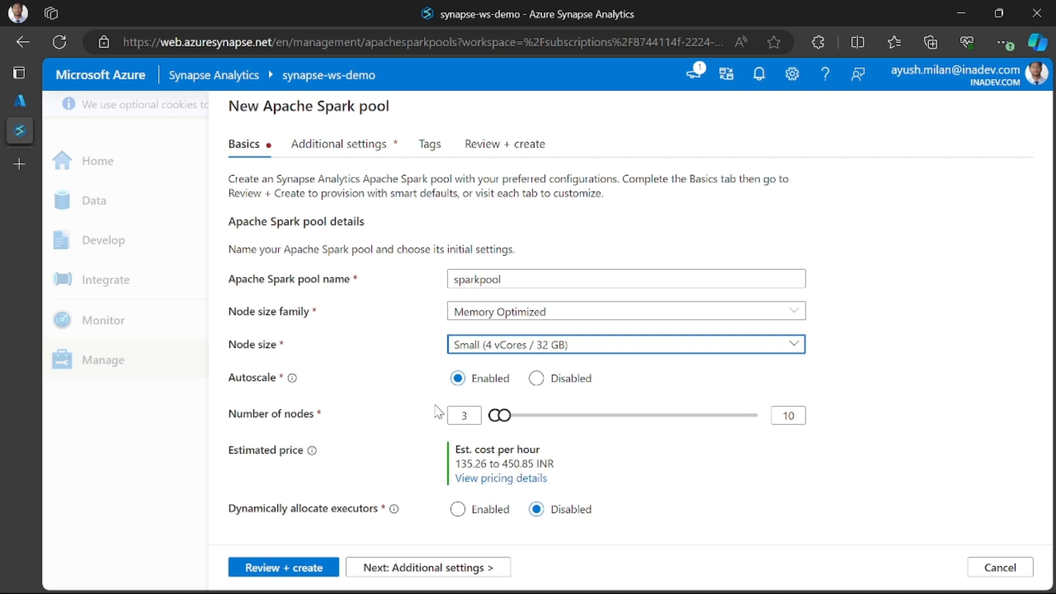
- Look through the pool's additional settings, keep their defaults, add no tags, and proceed to the final review
left_click(406, 569)
scroll(503, 342, "down", 2)
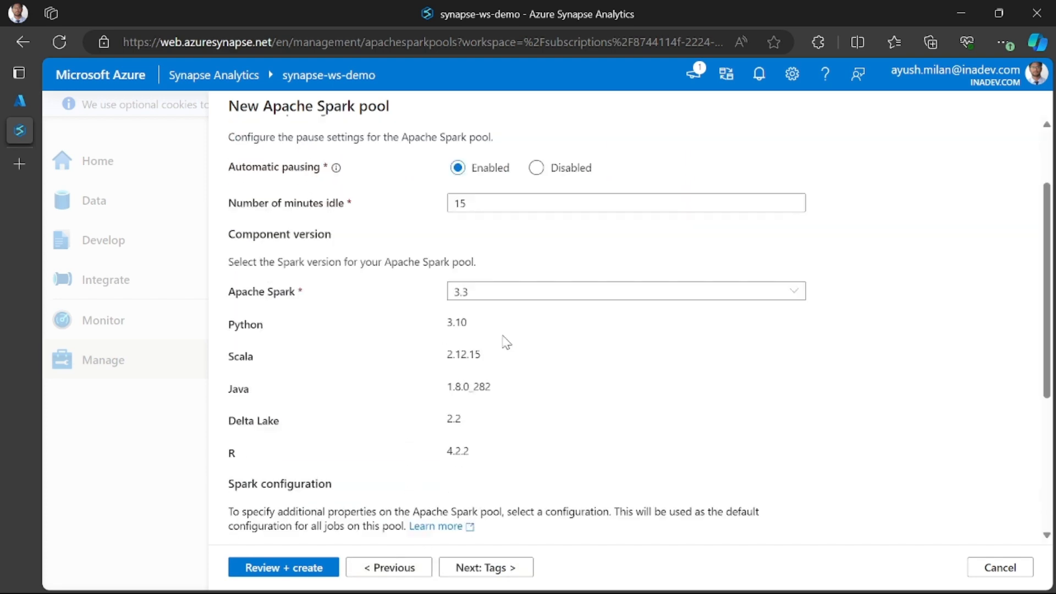
scroll(506, 342, "up", 2)
scroll(423, 330, "down", 5)
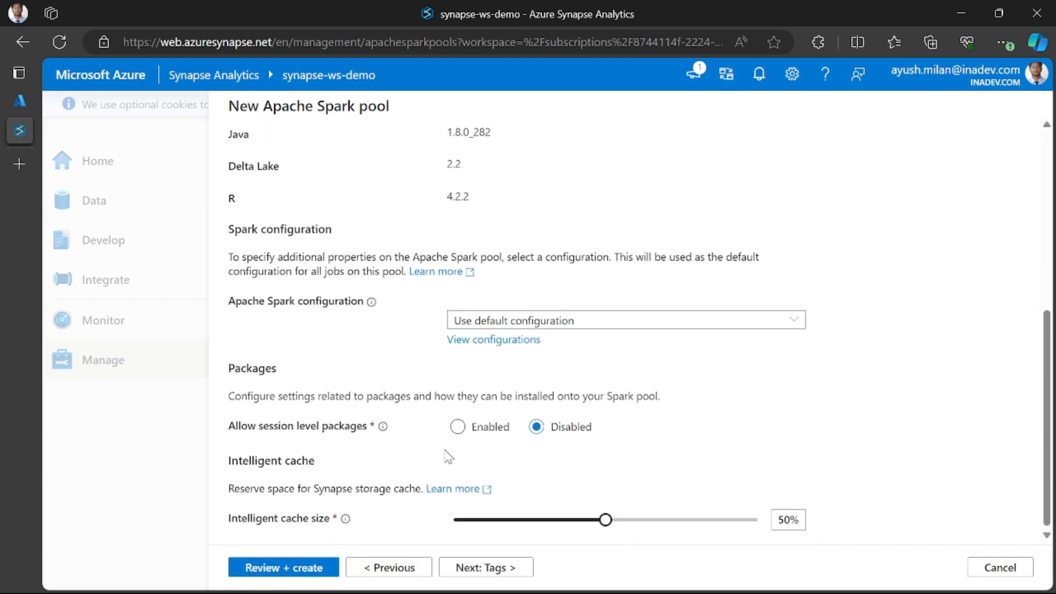
left_click(486, 567)
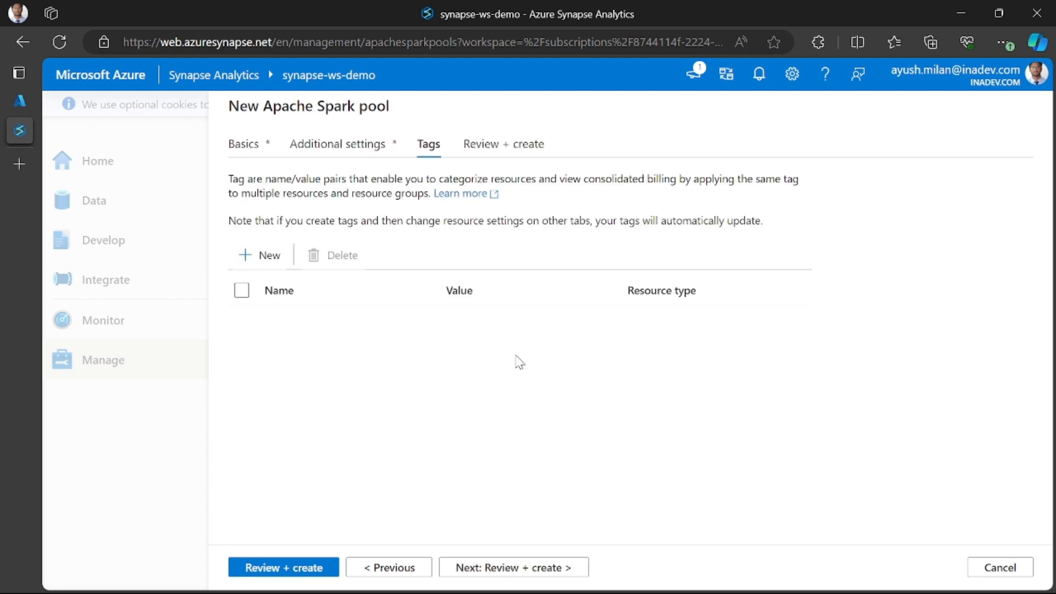
left_click(502, 569)
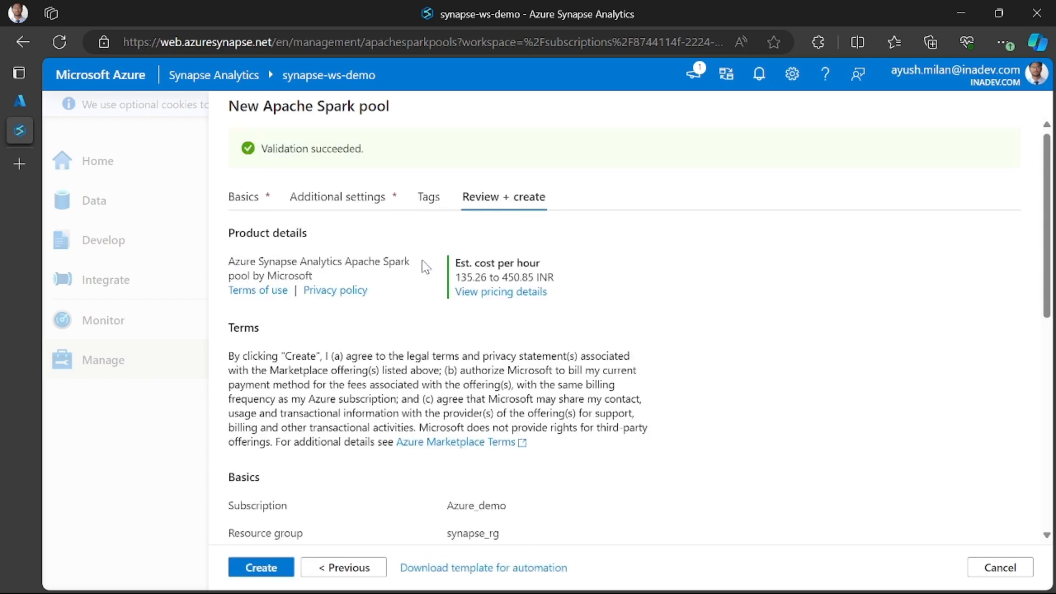
- Review the summary of the Spark pool's configuration and create the pool
scroll(385, 270, "down", 6)
scroll(341, 352, "down", 3)
scroll(335, 382, "up", 7)
scroll(332, 379, "down", 7)
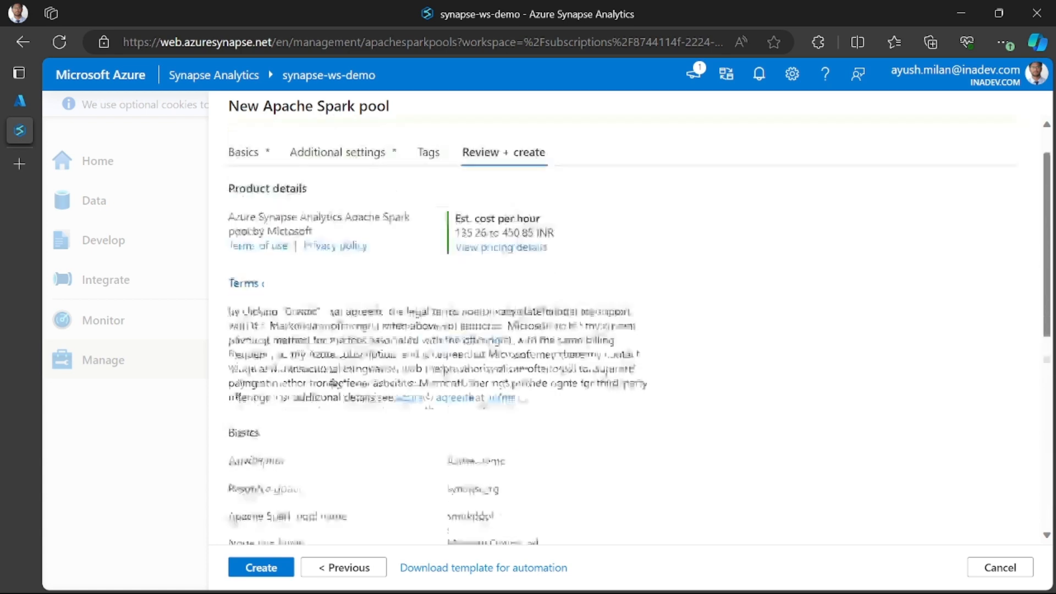
scroll(334, 383, "down", 1)
left_click(266, 567)
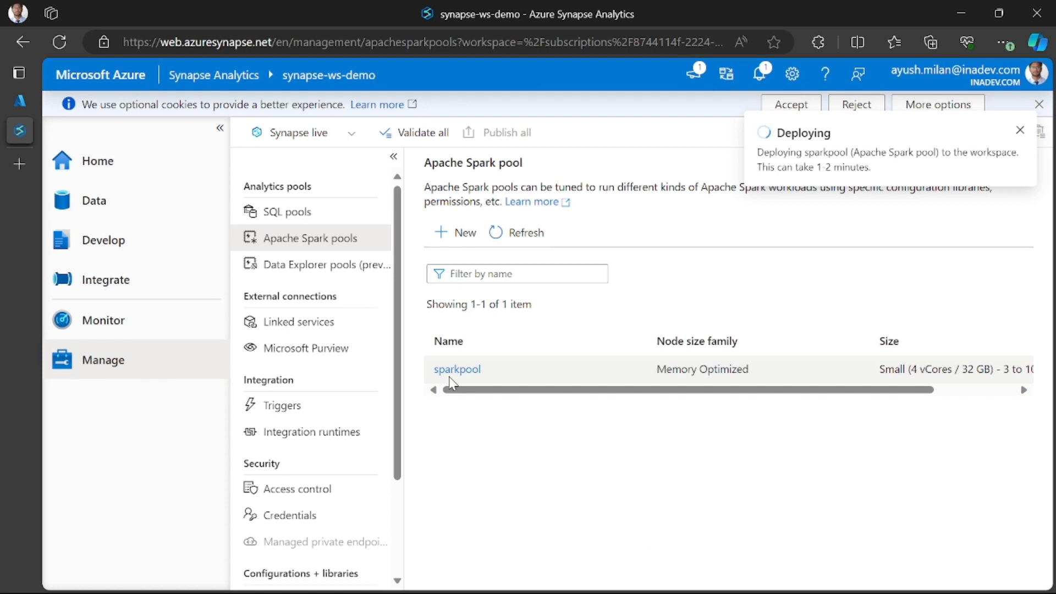
- Check the sparkpool entry in the pool list and its deployment status in the notifications
left_click_drag(617, 390, 553, 396)
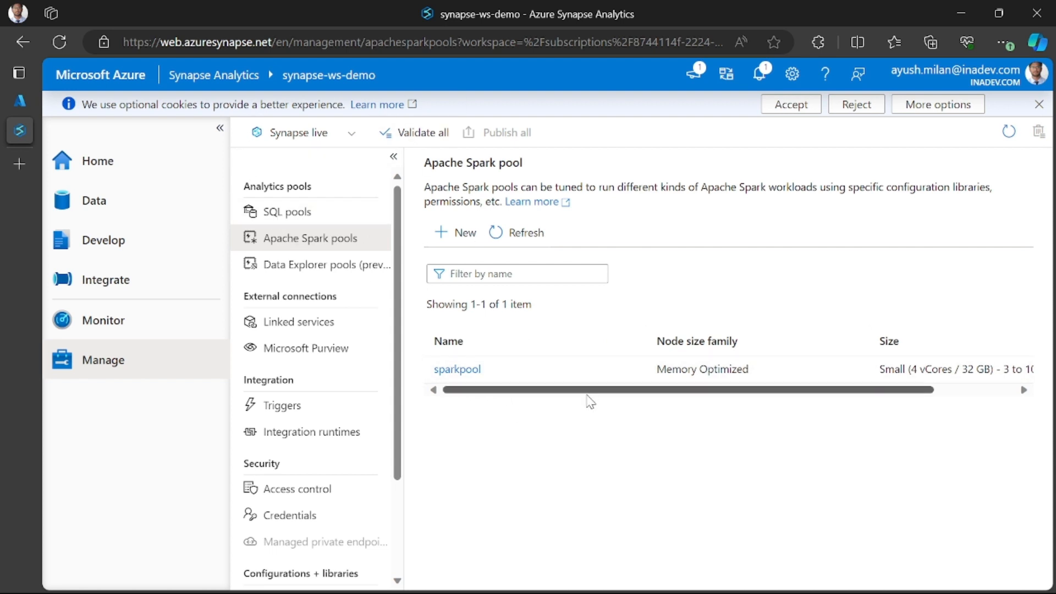
left_click(759, 73)
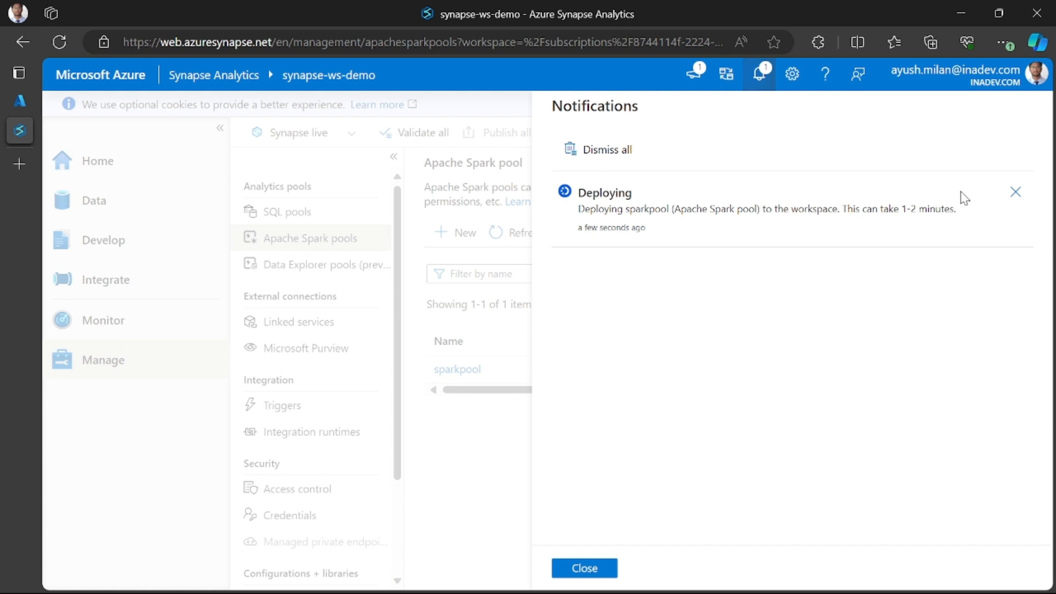
left_click(759, 72)
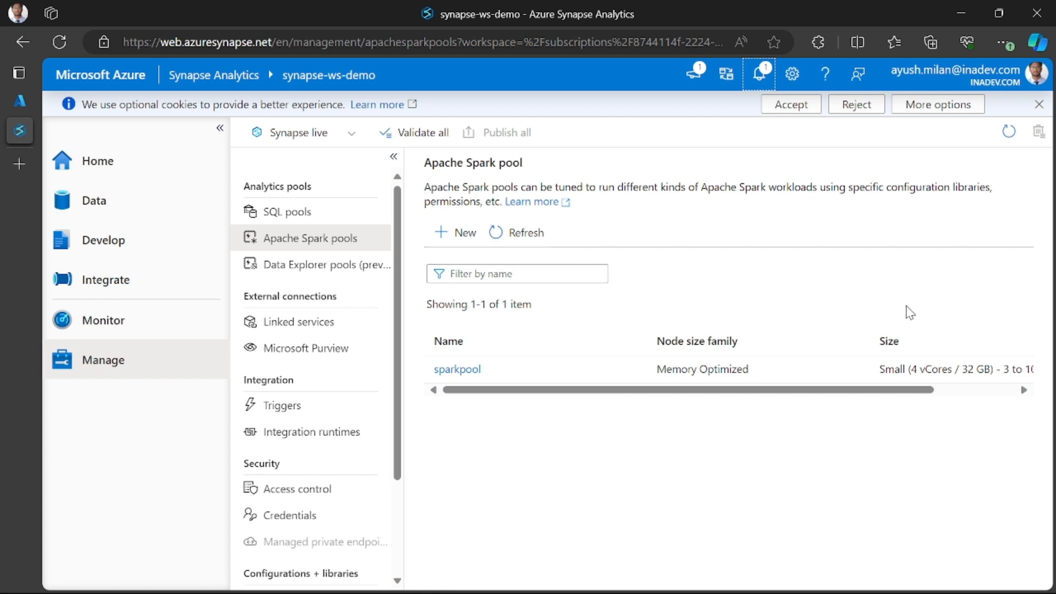
left_click(760, 72)
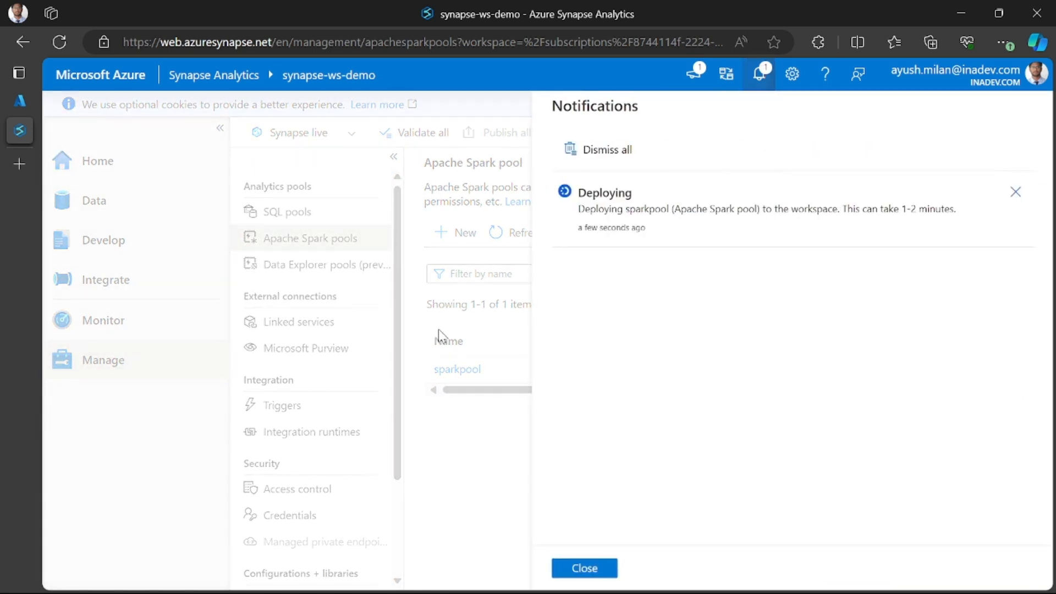
left_click(760, 74)
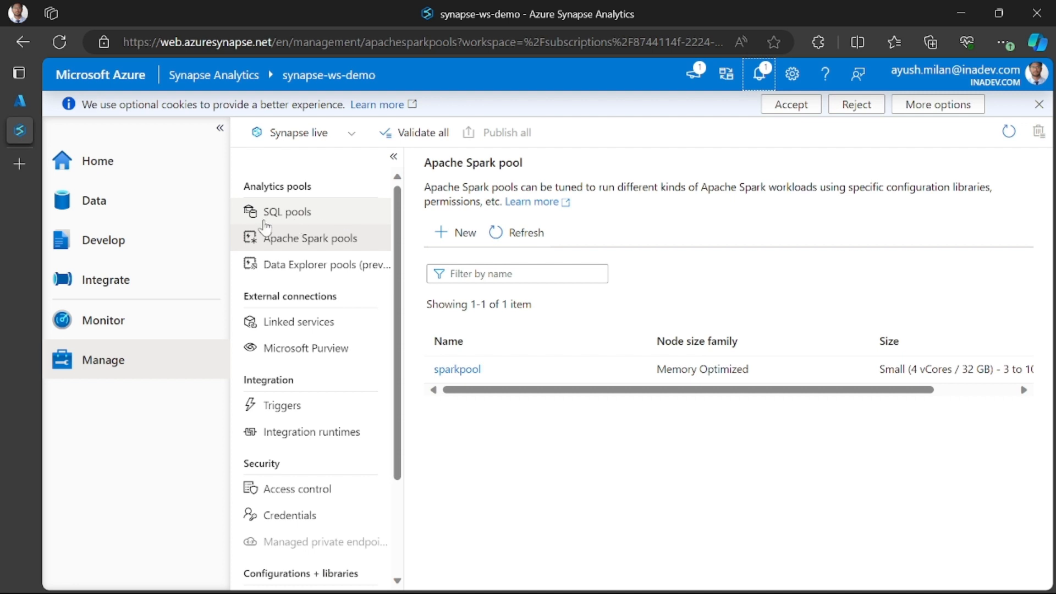
- Open the copied GitHub link to MicrosoftLearning's raw notebook "Spark Structured Streaming and Delta Tables.ipynb" in a new browser tab
mouse_move(25, 161)
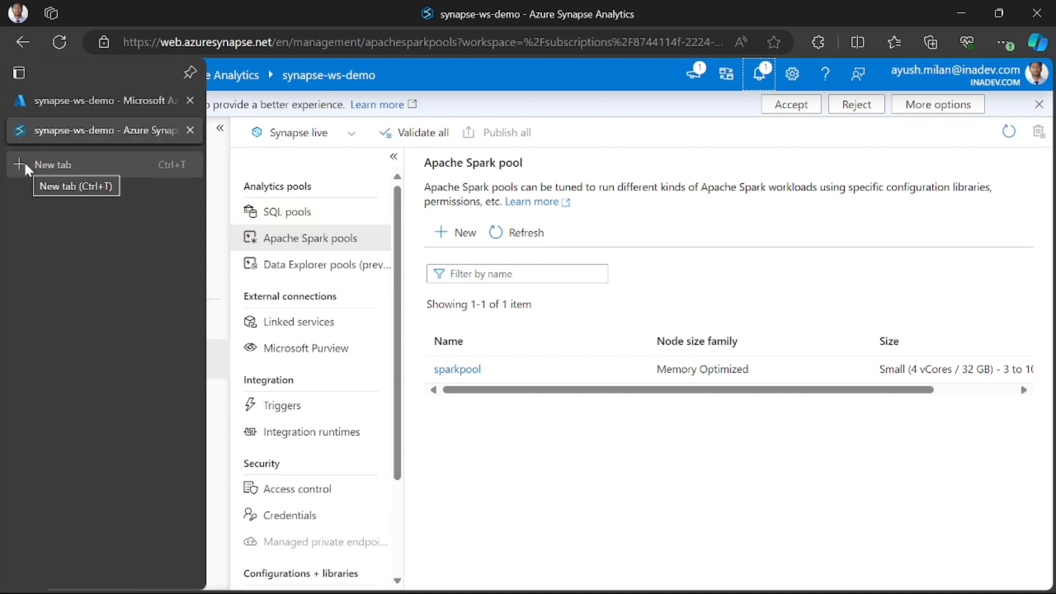
left_click(25, 163)
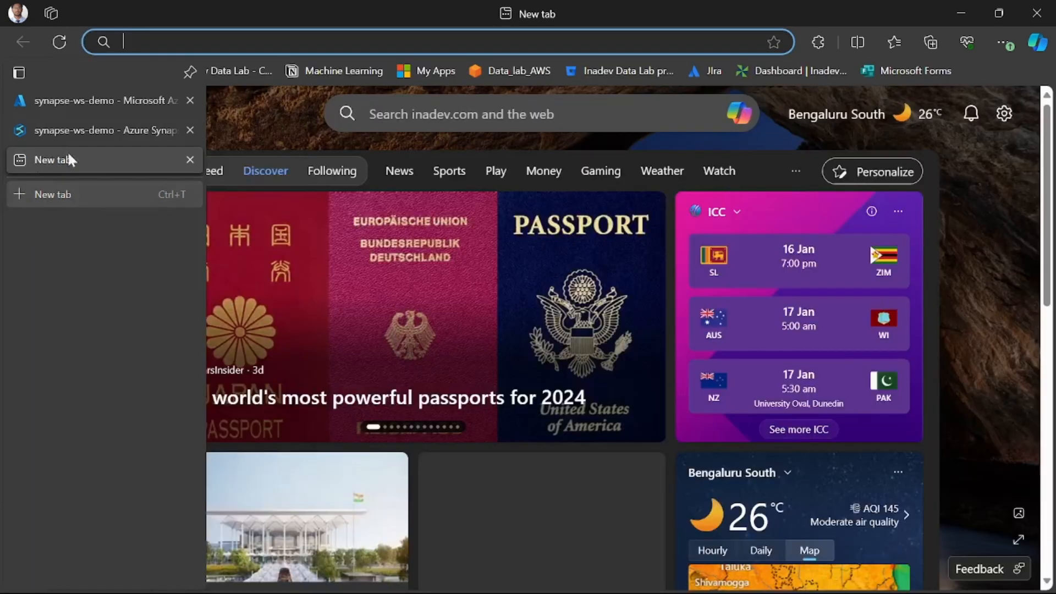
type("https://github.com/MicrosoftLearning/DP-900T00A-Azure-Data-Fundamentals/raw/master/streaming/Spark%20Structured%20Streaming%20and%20Delta%20Tables.ipynb")
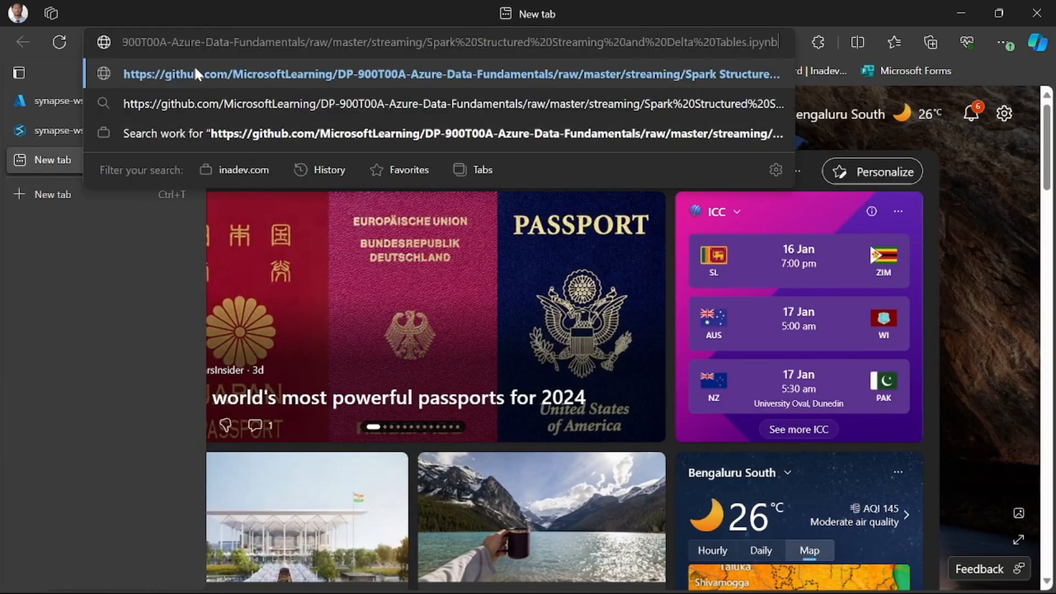
left_click_drag(367, 44, 113, 45)
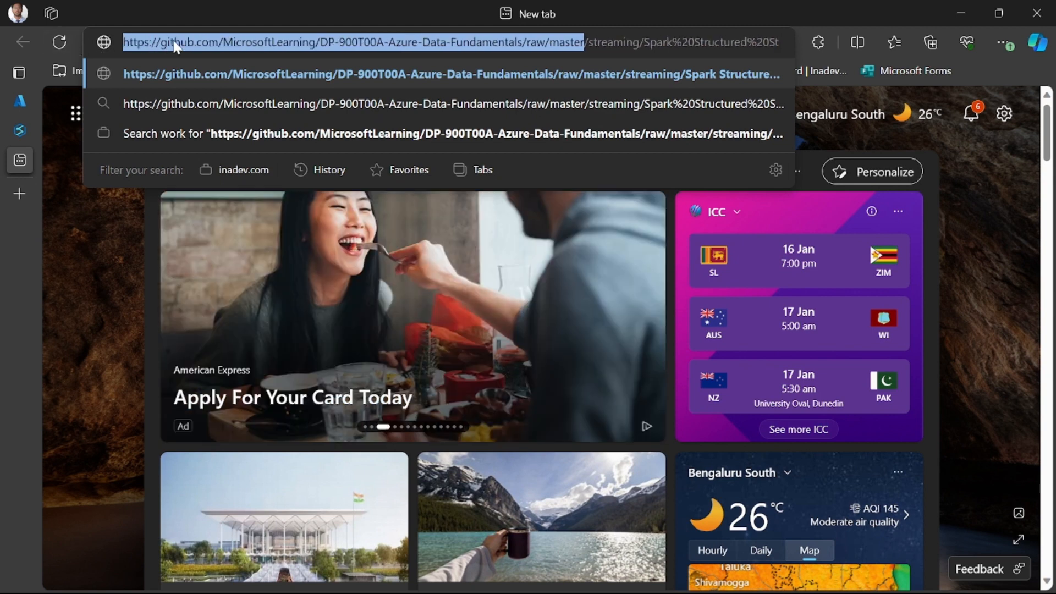
left_click(219, 43)
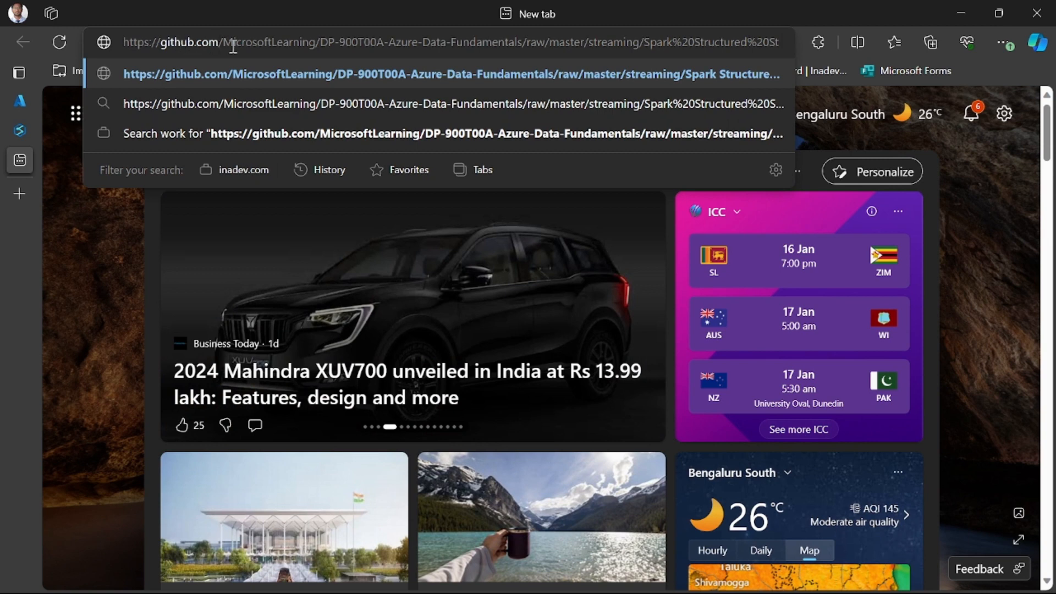
left_click_drag(222, 43, 633, 40)
left_click(601, 42)
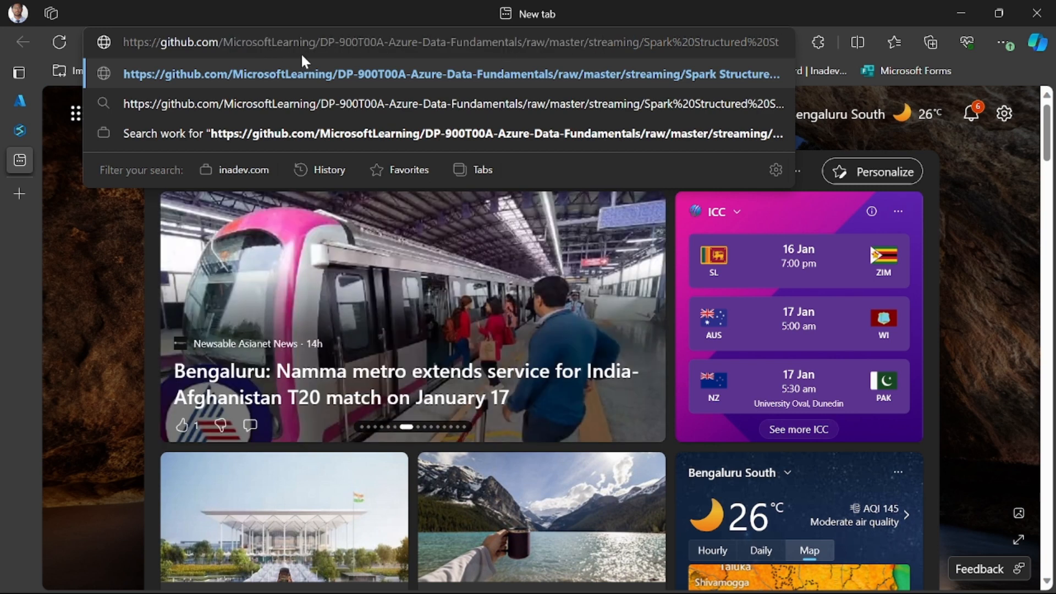
key("Return")
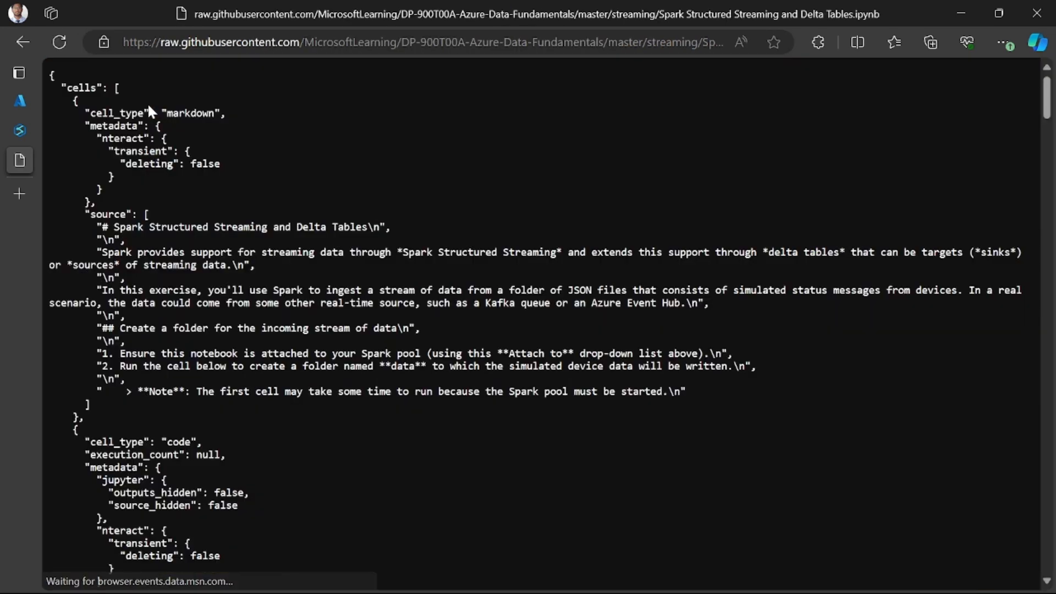
- Skim the raw notebook's markdown and code cells and return to its beginning
scroll(220, 205, "down", 9)
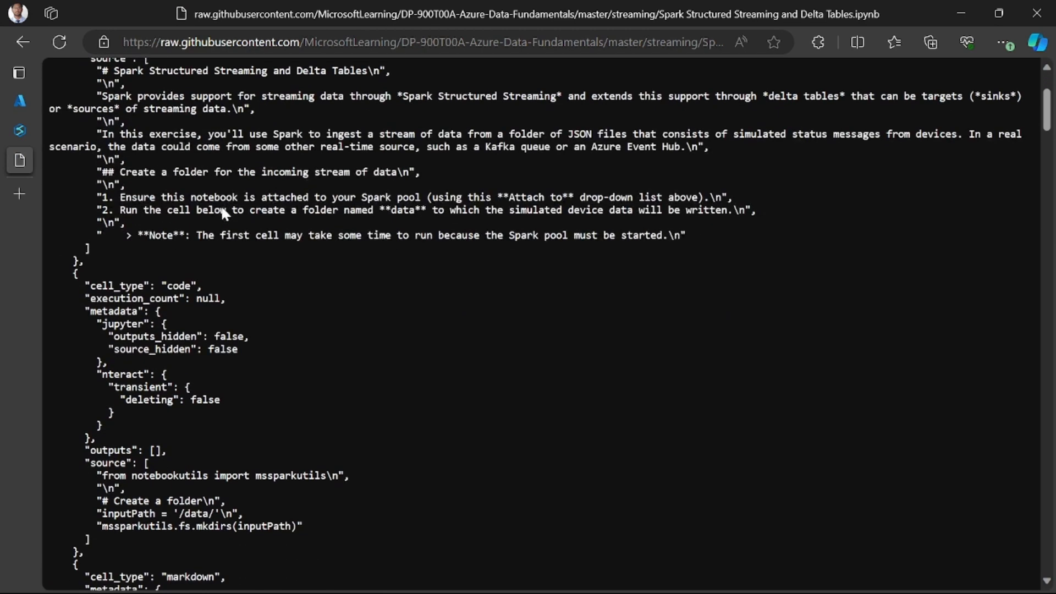
scroll(216, 206, "up", 12)
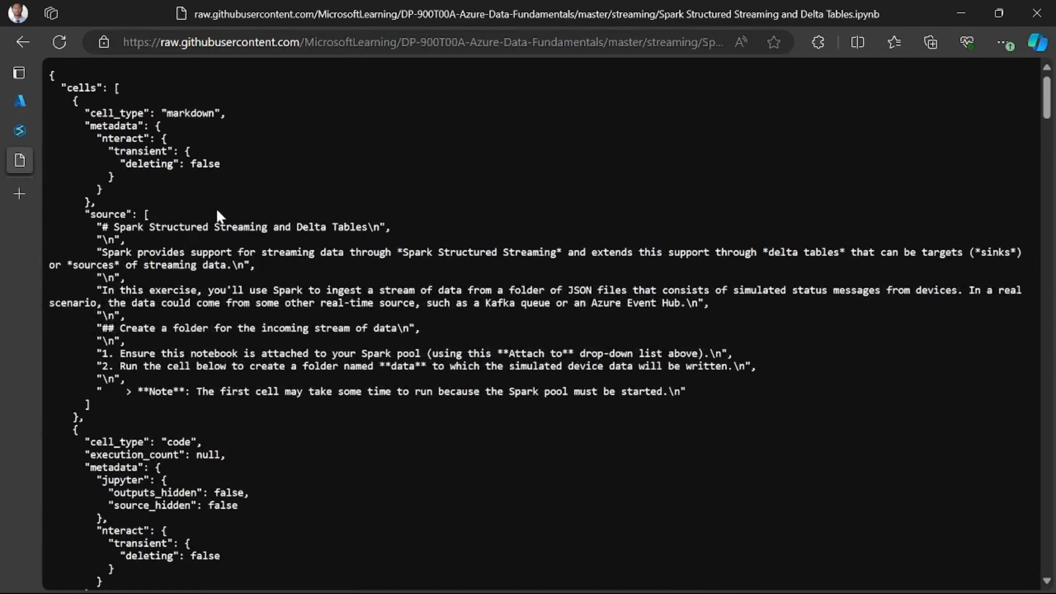
scroll(351, 265, "down", 9)
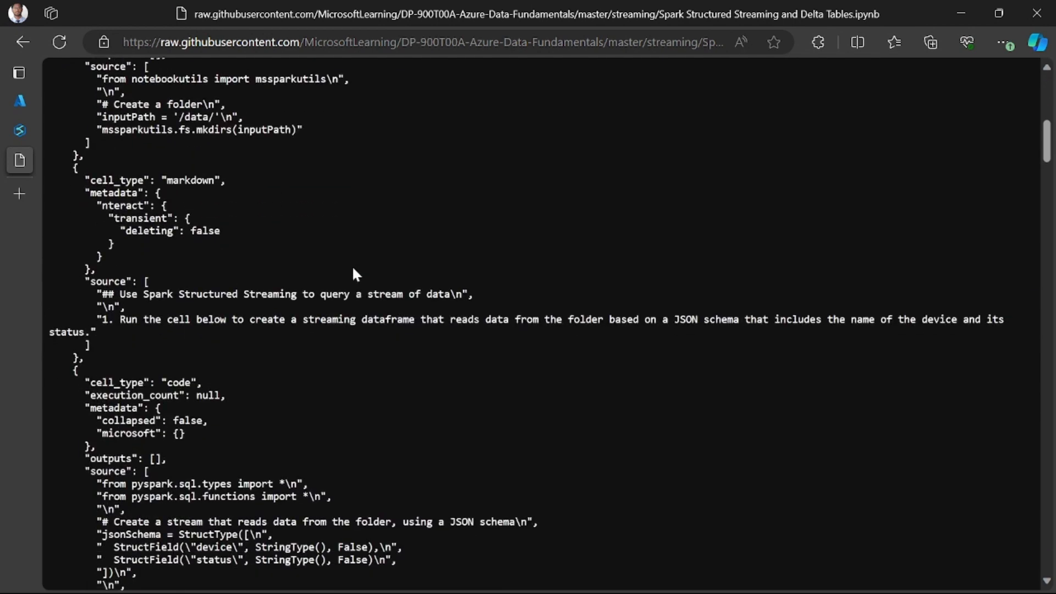
scroll(359, 265, "up", 9)
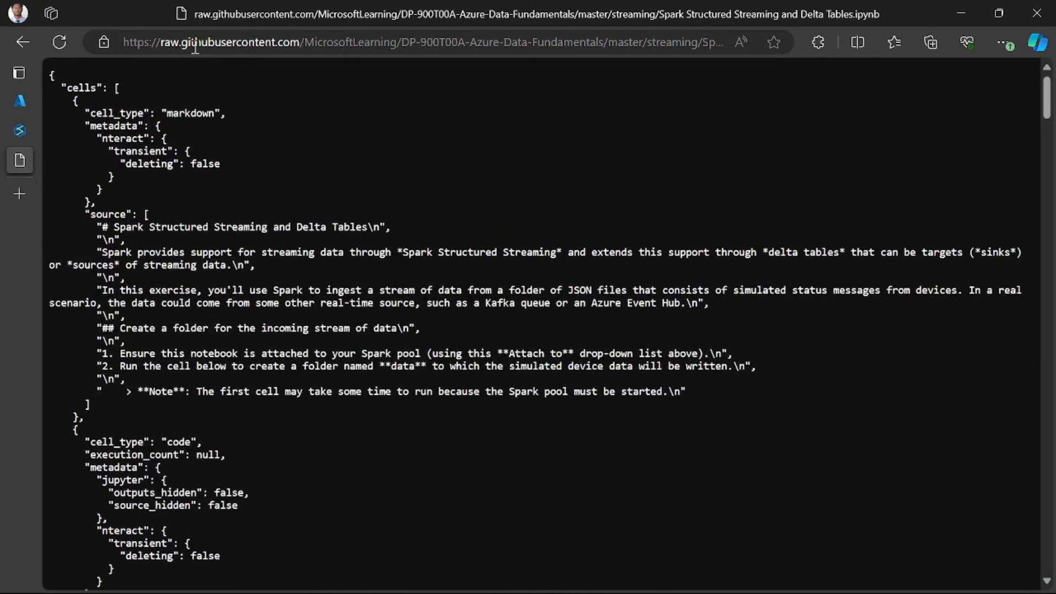
- Try to open the notebook under github.com instead of raw.githubusercontent.com, and return to the raw notebook page
left_click_drag(165, 43, 276, 43)
key("BackSpace")
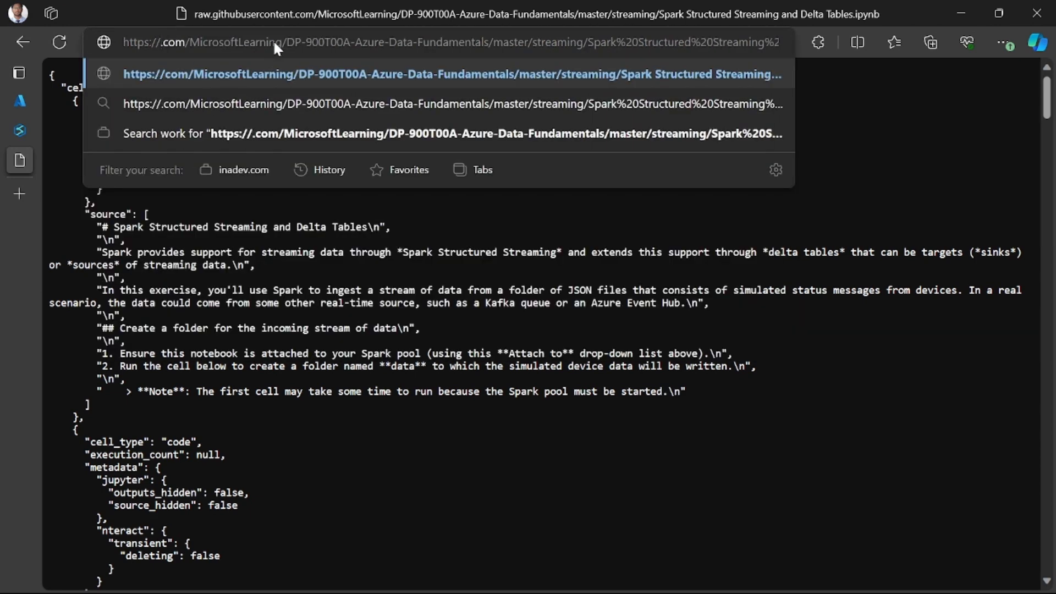
type("github")
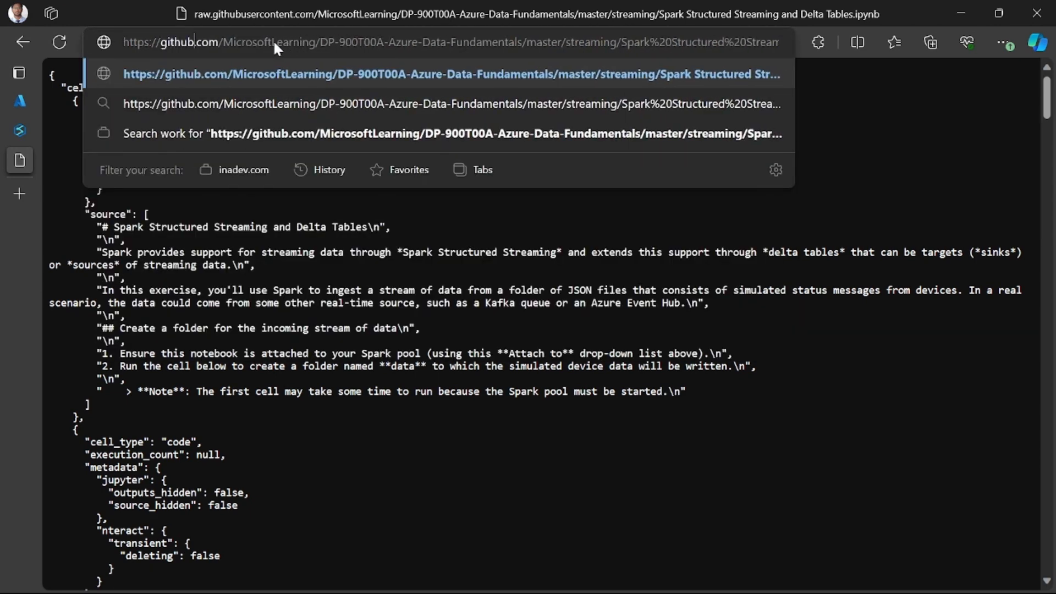
key("Return")
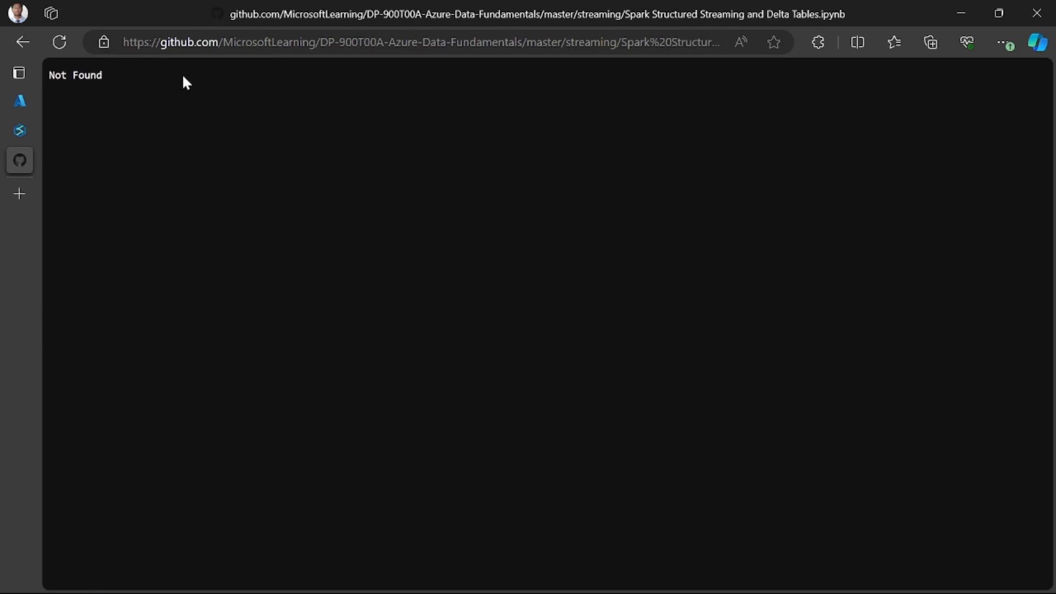
left_click(22, 46)
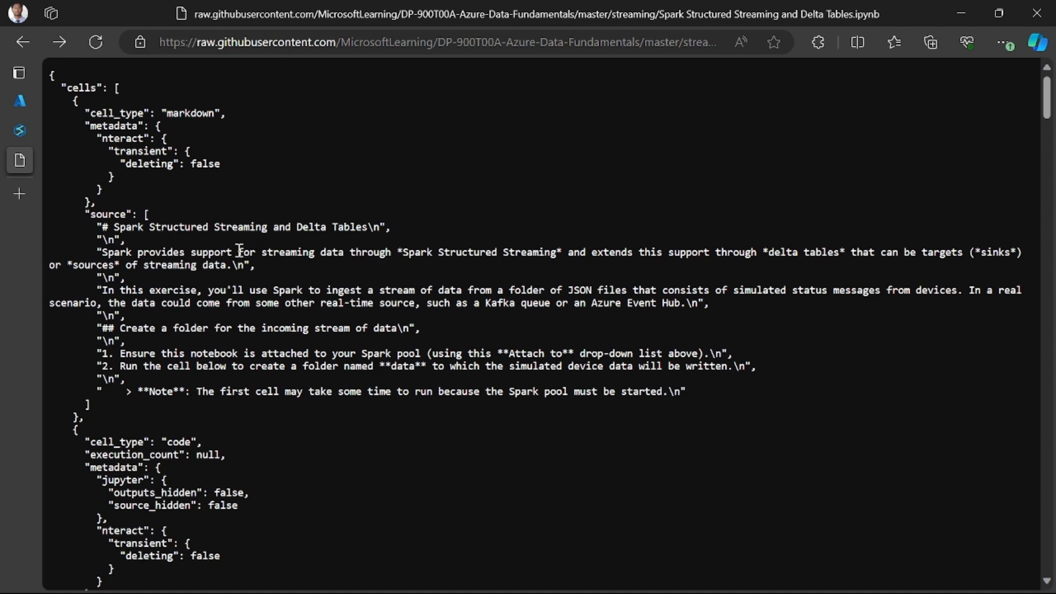
- Start saving the raw notebook page to the Downloads folder with All files as the file type
scroll(240, 251, "down", 3)
scroll(241, 253, "up", 3)
key("ctrl+s")
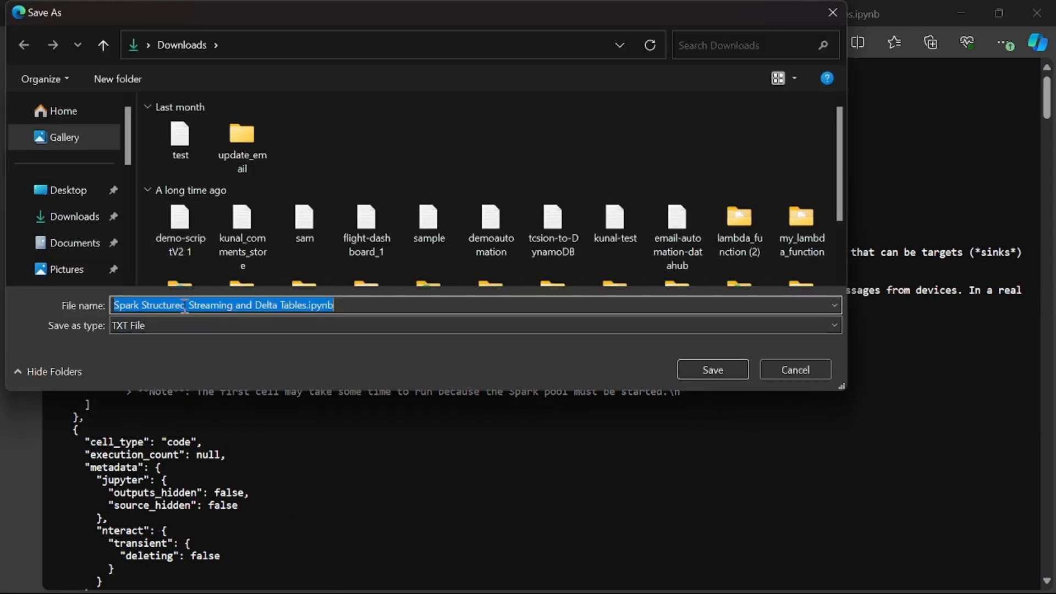
left_click(235, 322)
left_click(210, 348)
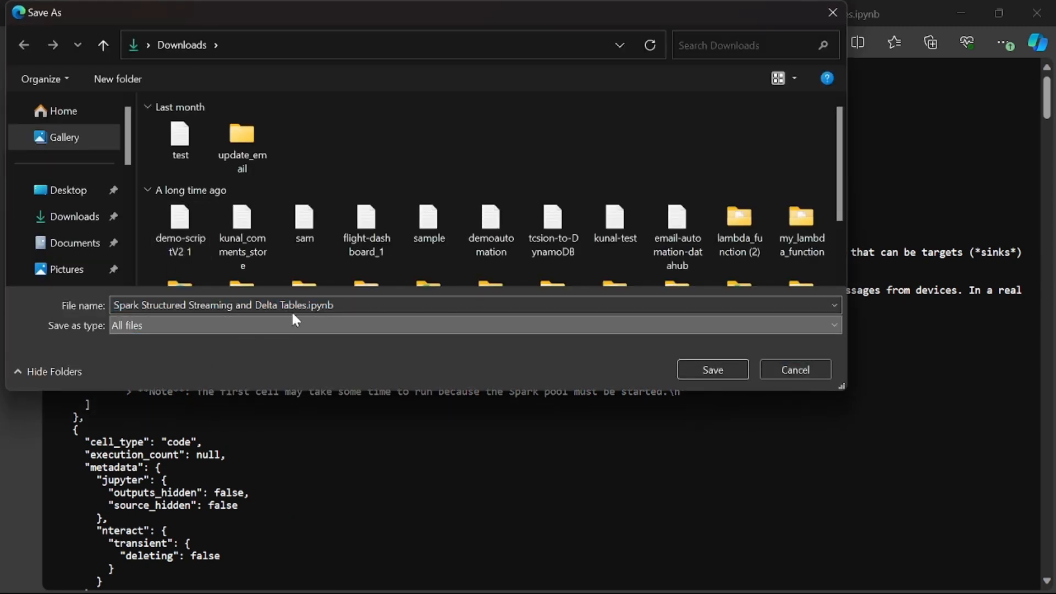
- Enclose the file name in double quotes as "Spark Structured Streaming and Delta Tables.ipynb" and save the file
left_click(360, 303)
left_click(360, 303)
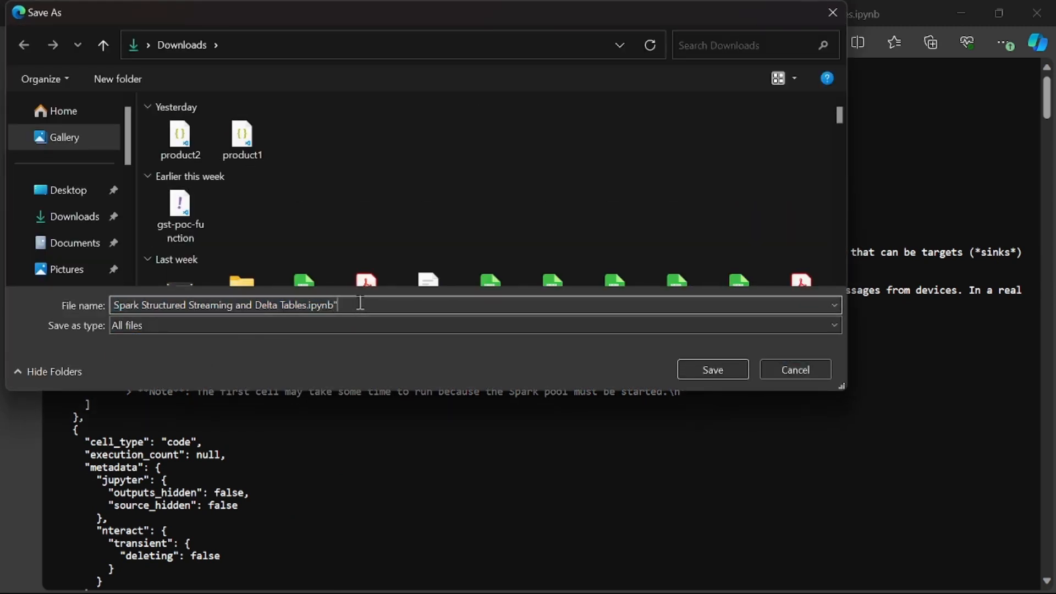
key("ctrl+a")
key("Home")
type("\"")
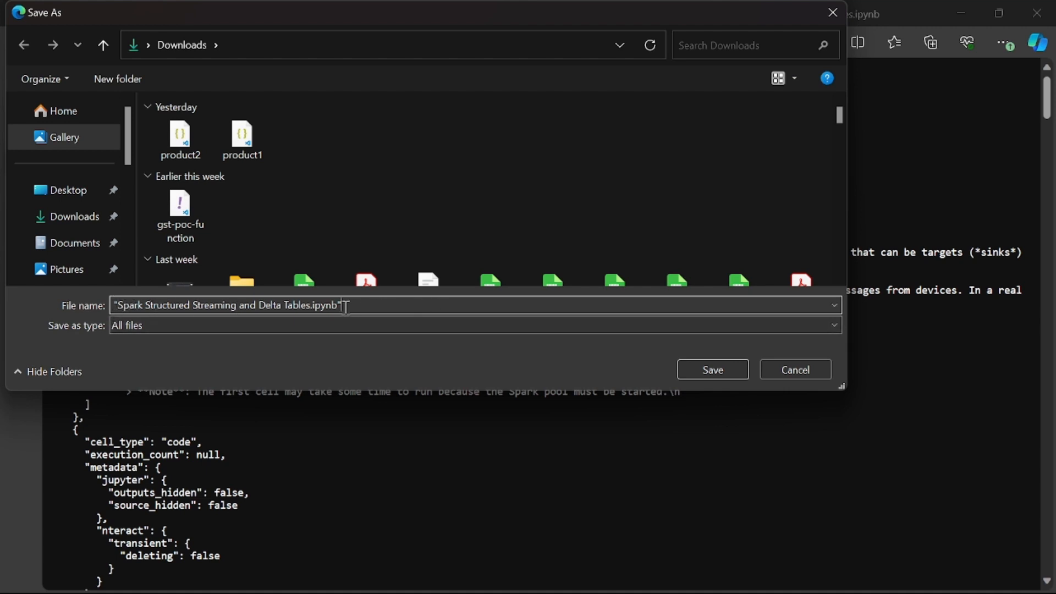
left_click_drag(339, 306, 114, 307)
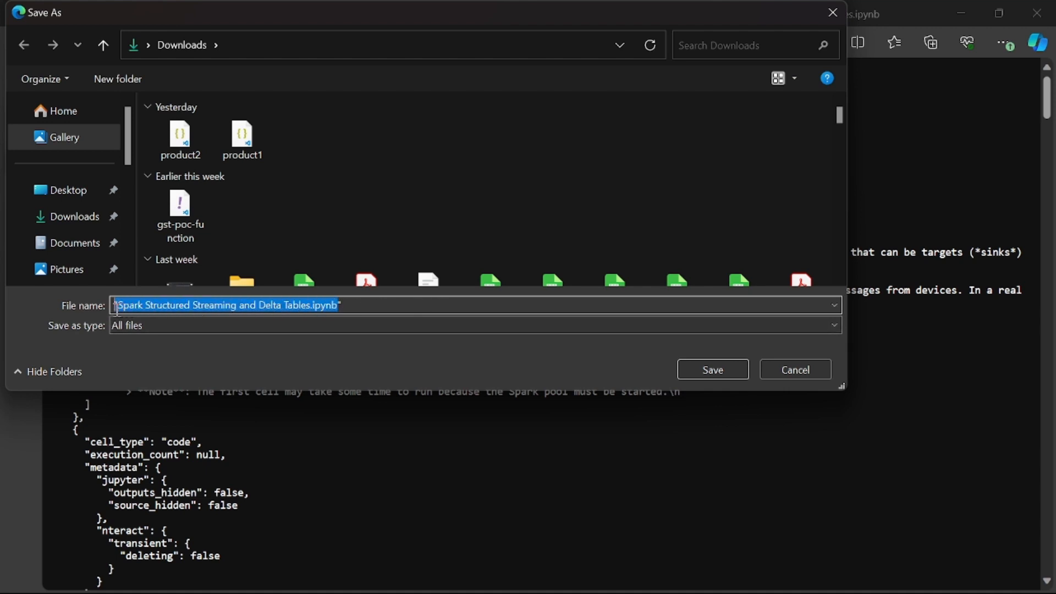
left_click(114, 306)
left_click_drag(312, 304, 338, 298)
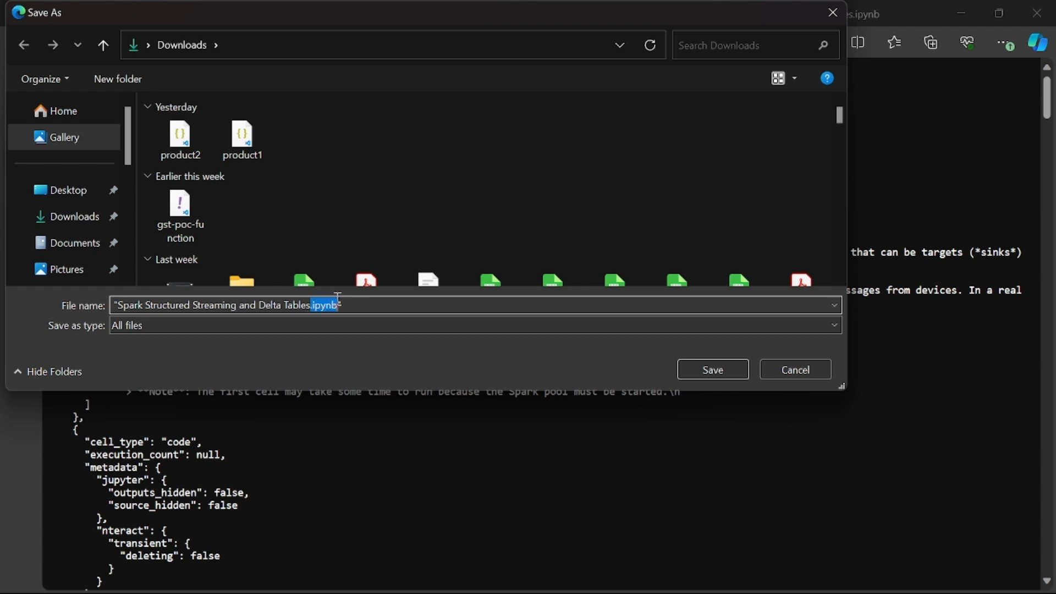
left_click(352, 298)
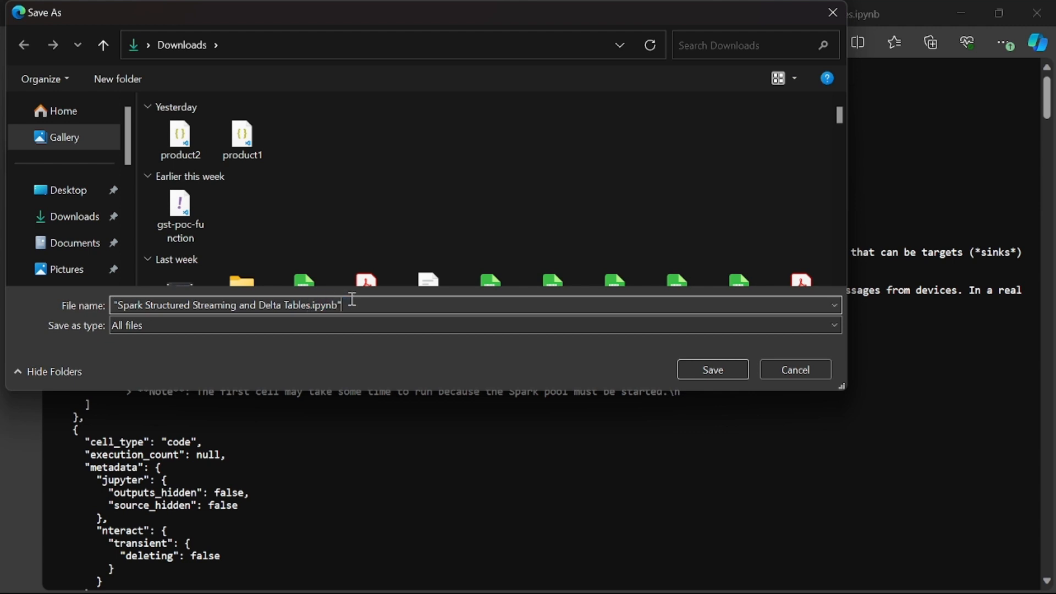
left_click(705, 375)
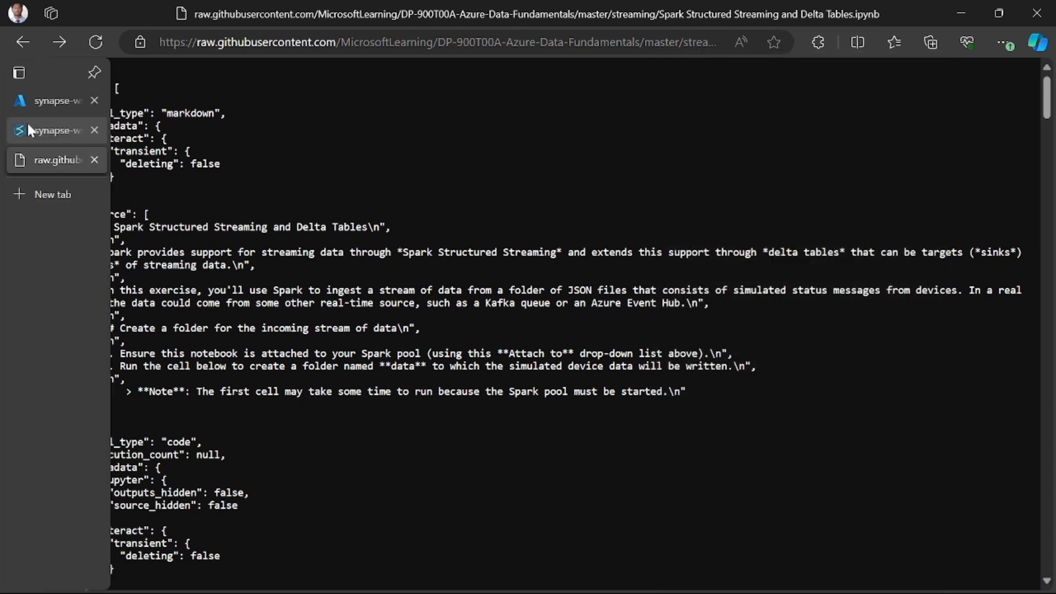
- Switch to Synapse Studio and import the Spark Structured Streaming and Delta Tables notebook from Downloads as a Develop resource
left_click(28, 125)
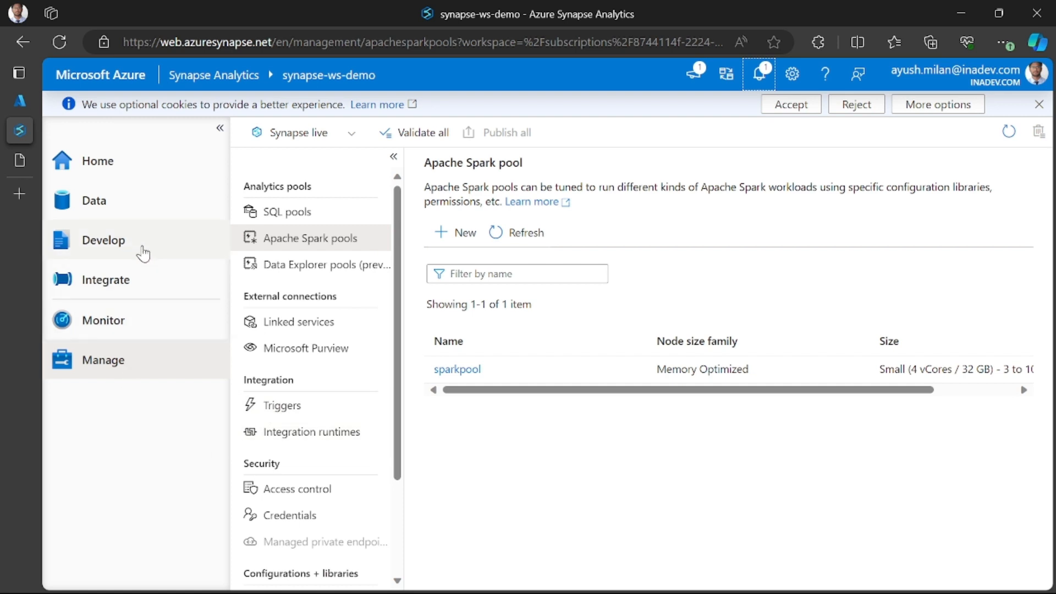
left_click(141, 253)
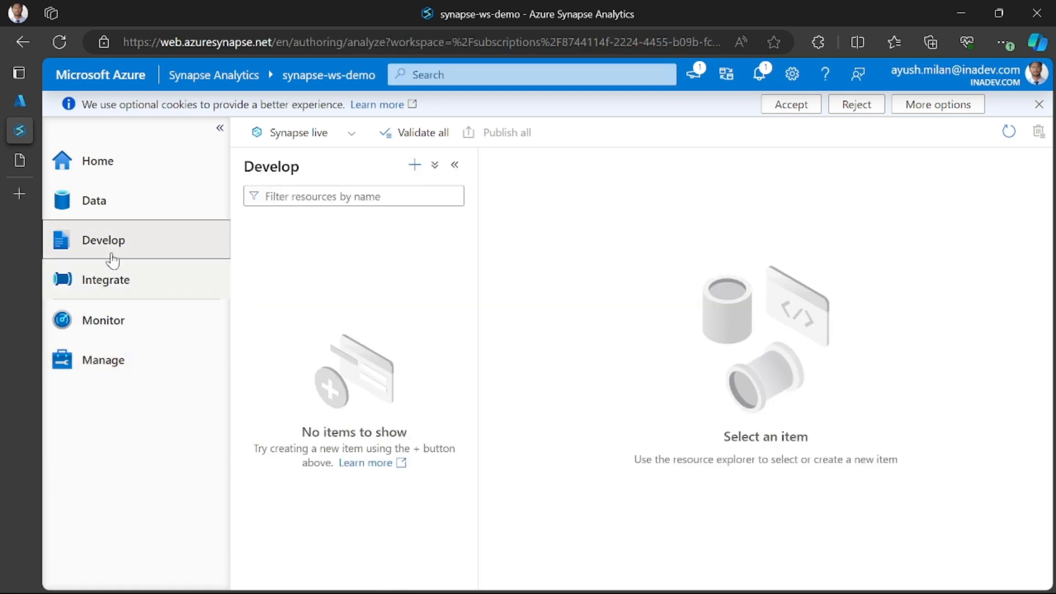
left_click(414, 166)
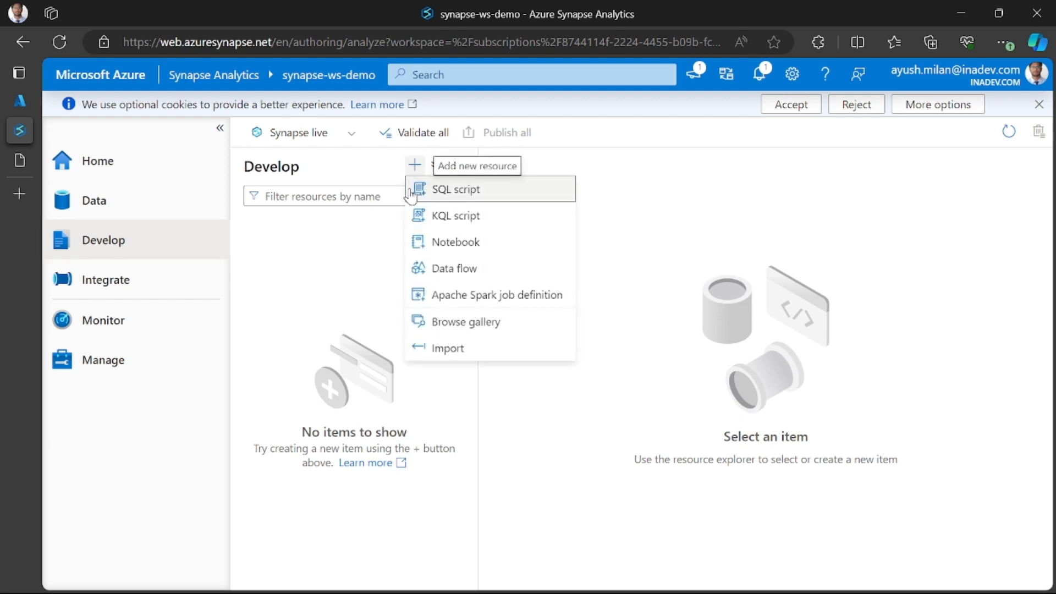
left_click(455, 347)
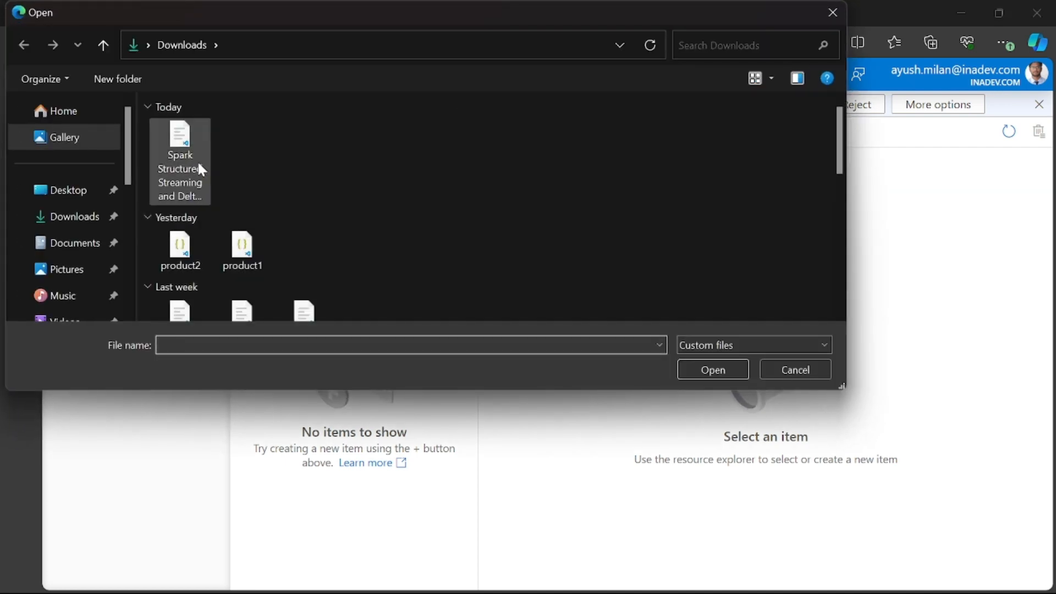
double_click(186, 173)
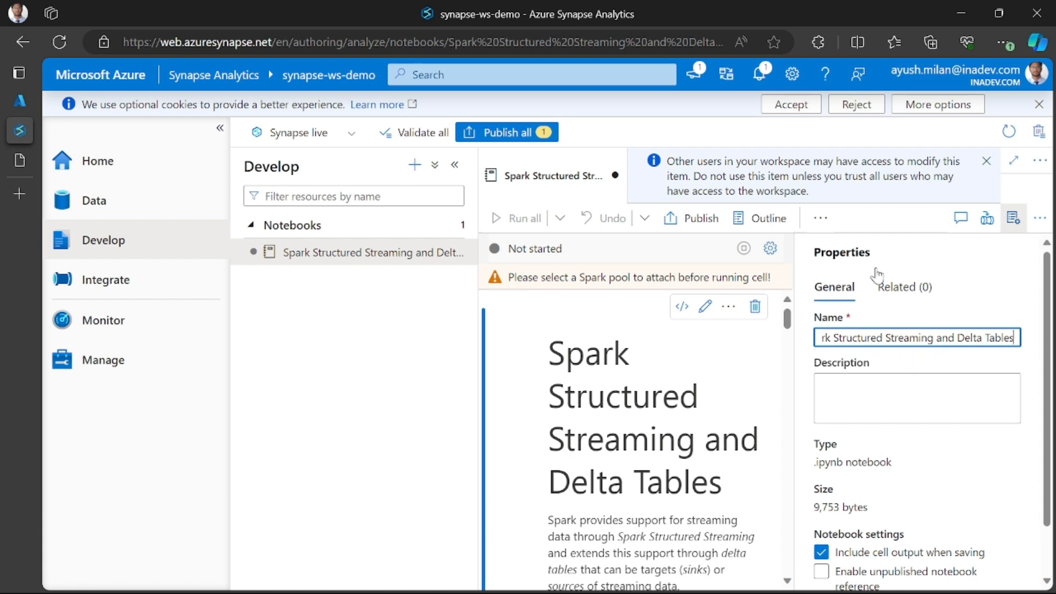
- Collapse the navigation and resource panes and attach the notebook to the sparkpool Spark pool
left_click(221, 130)
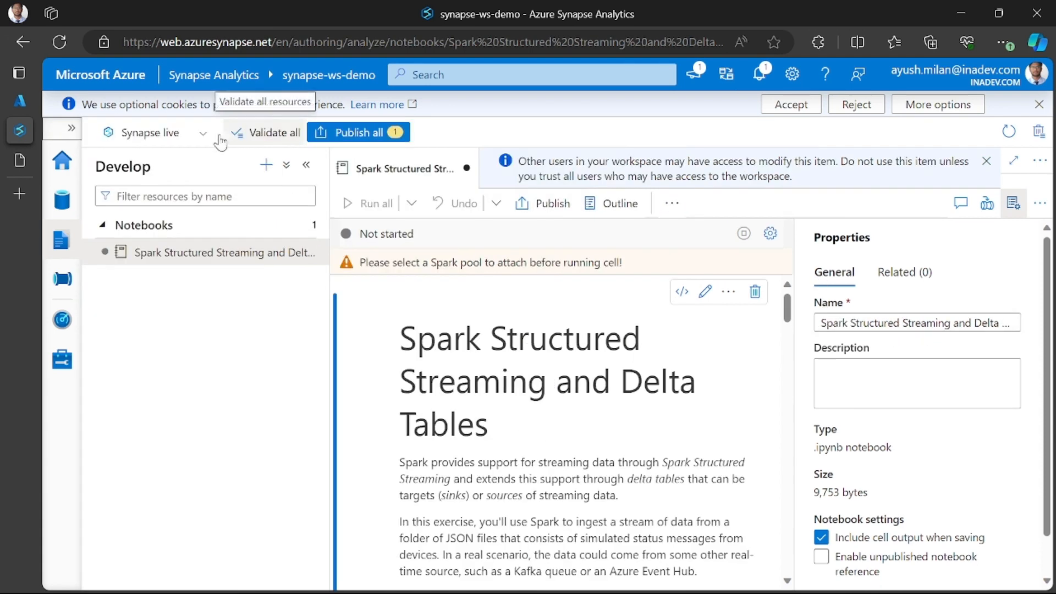
left_click(306, 164)
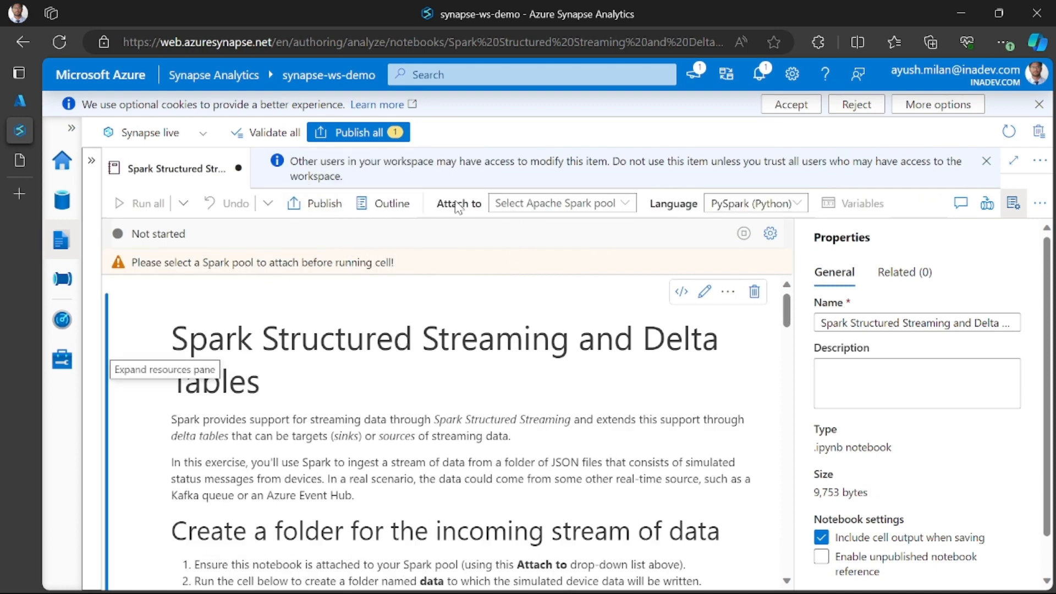
left_click(566, 205)
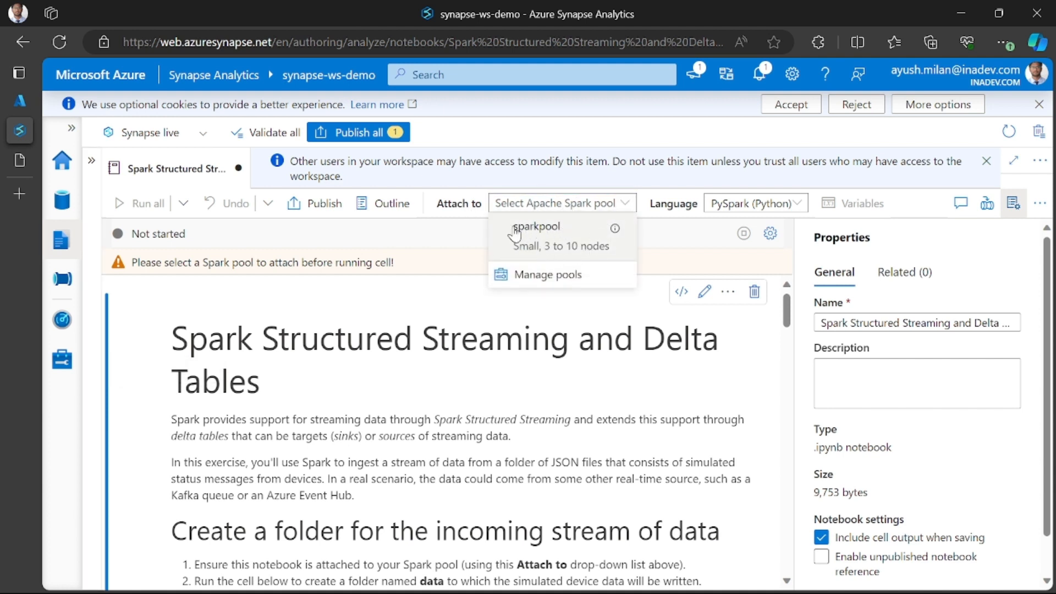
left_click(546, 233)
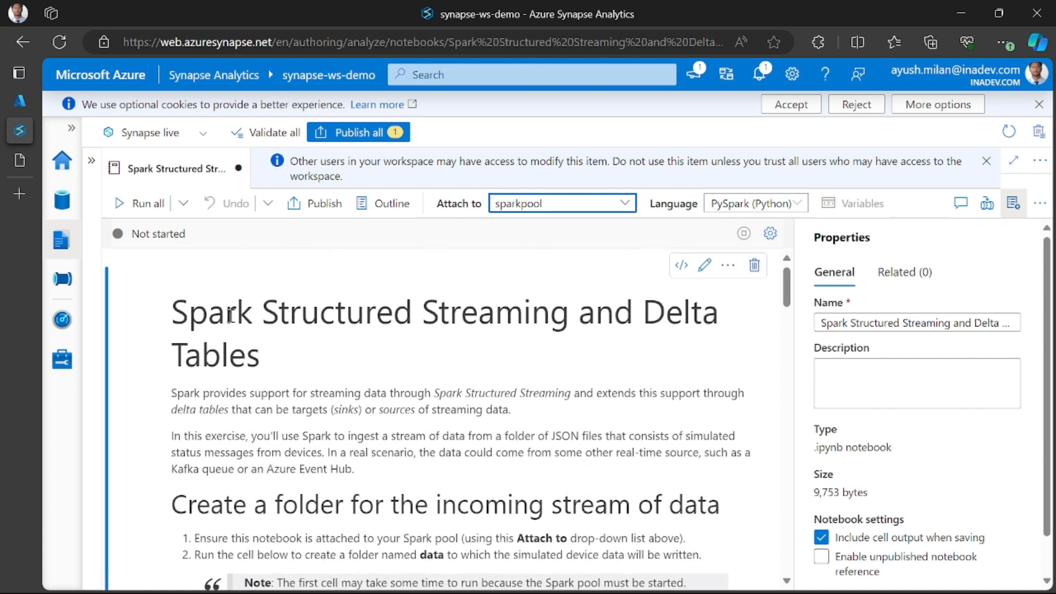
- Skim the imported notebook's title, text and code cells and return to its beginning
scroll(298, 364, "down", 10)
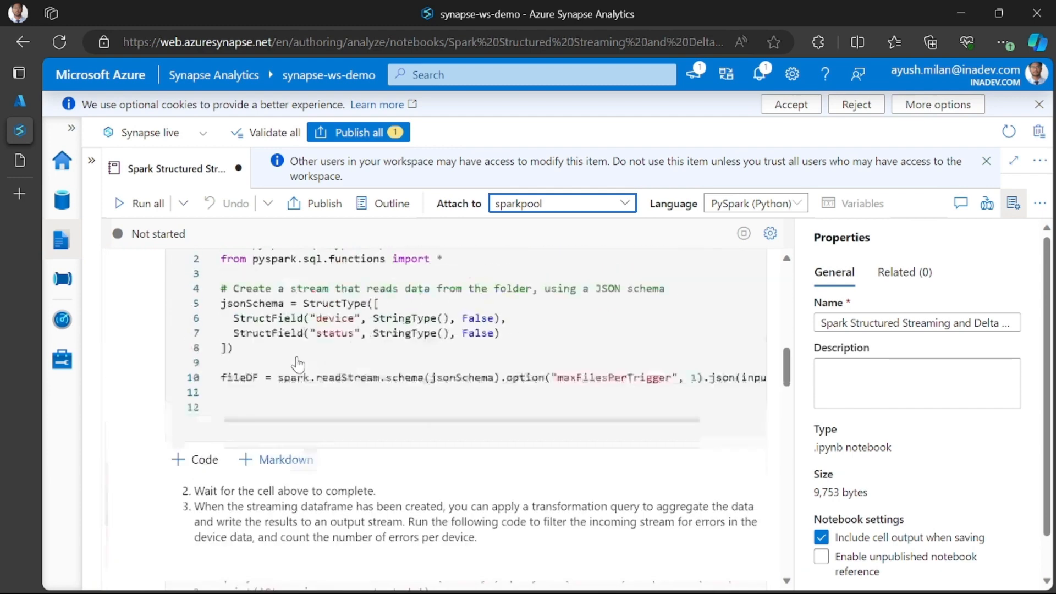
scroll(297, 364, "up", 10)
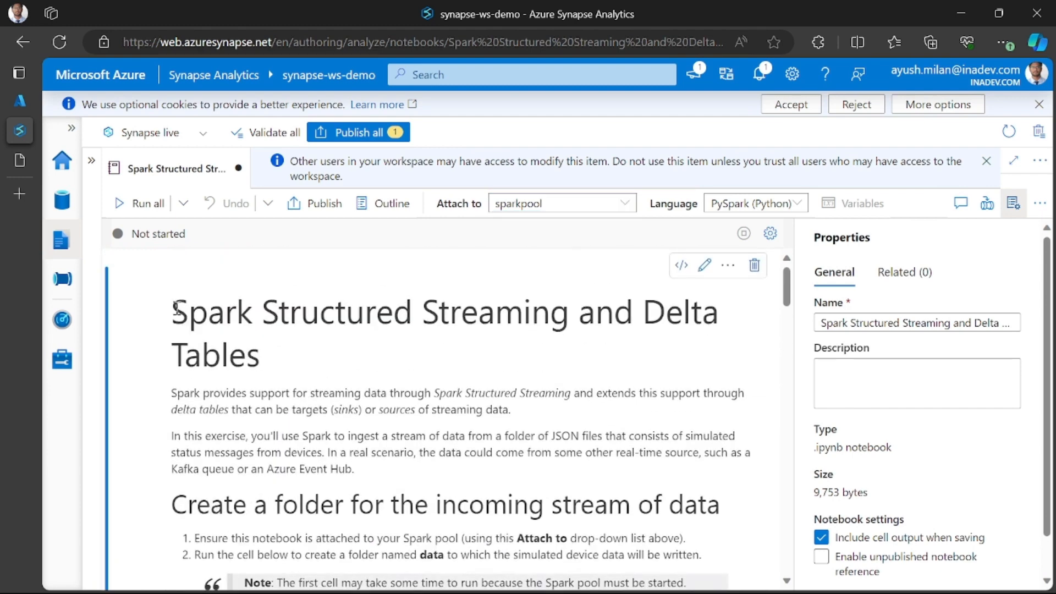
left_click_drag(172, 311, 282, 346)
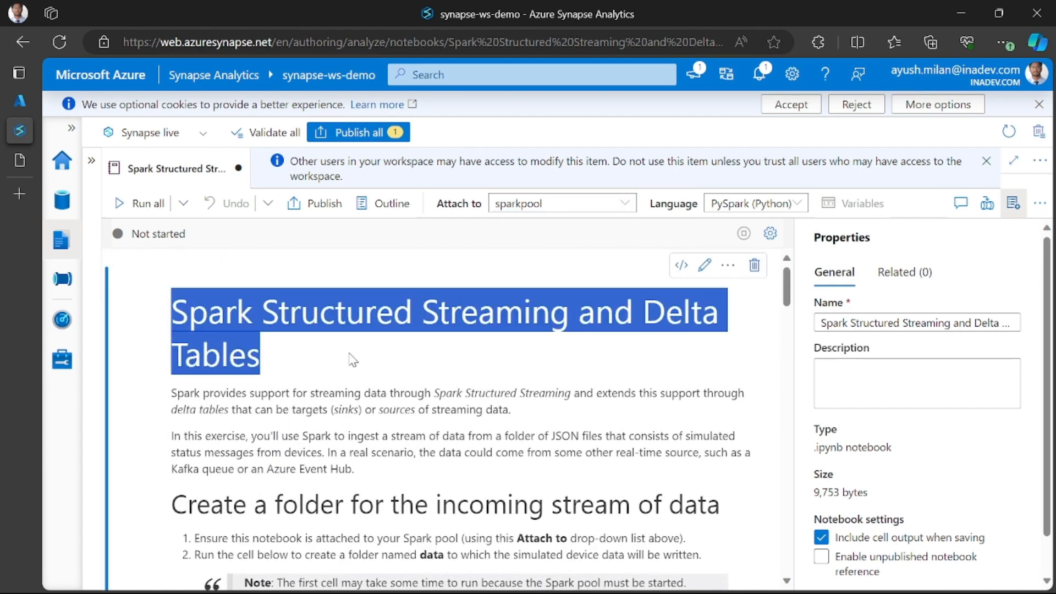
scroll(209, 385, "down", 5)
scroll(245, 368, "up", 3)
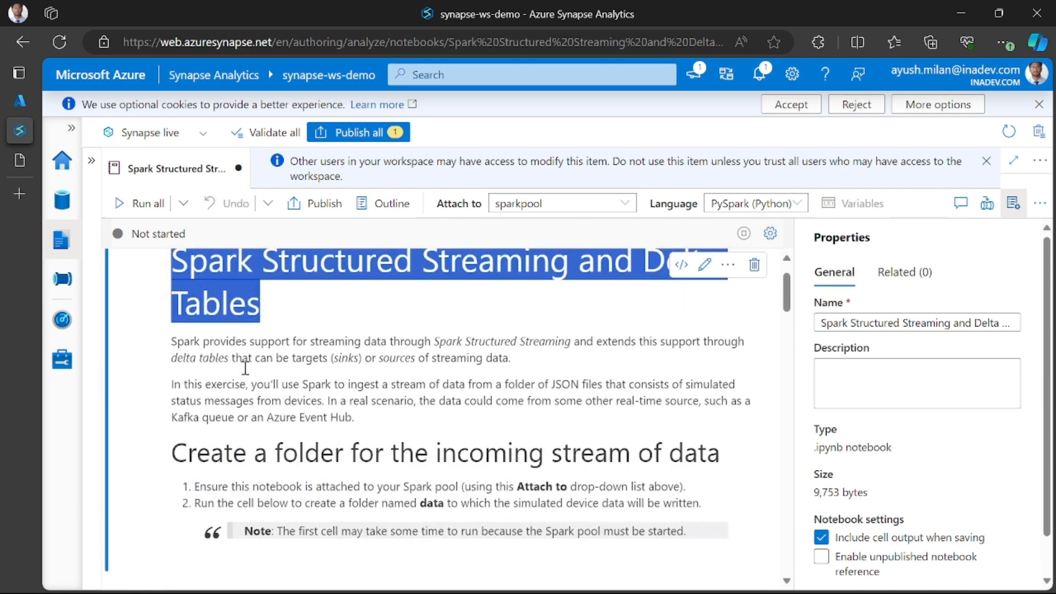
scroll(255, 370, "down", 1)
scroll(254, 370, "up", 1)
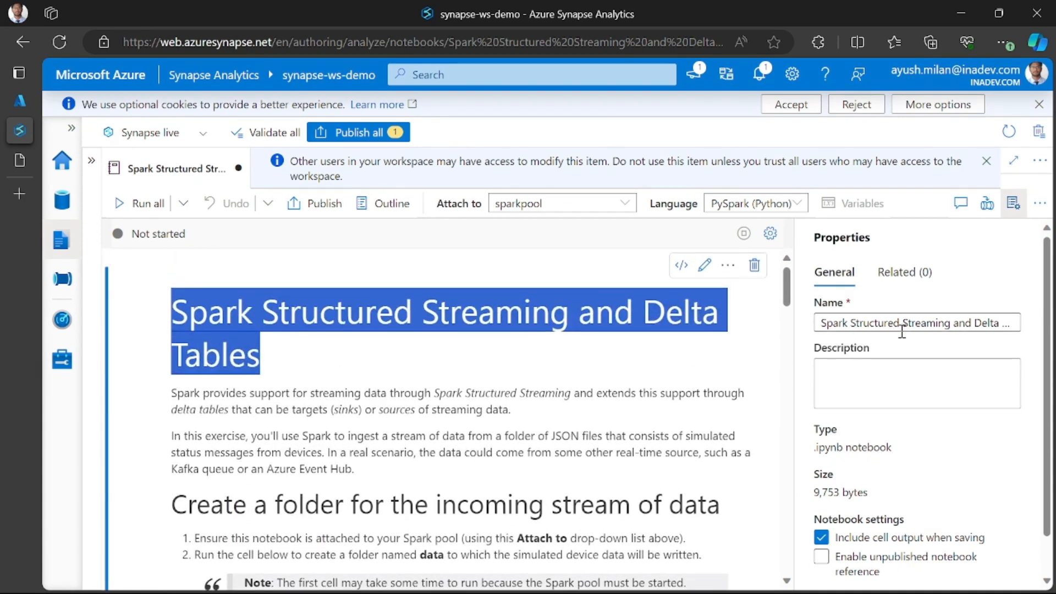
- Check the notebook's name in its properties and hide the properties to widen the notebook
left_click_drag(822, 323, 920, 323)
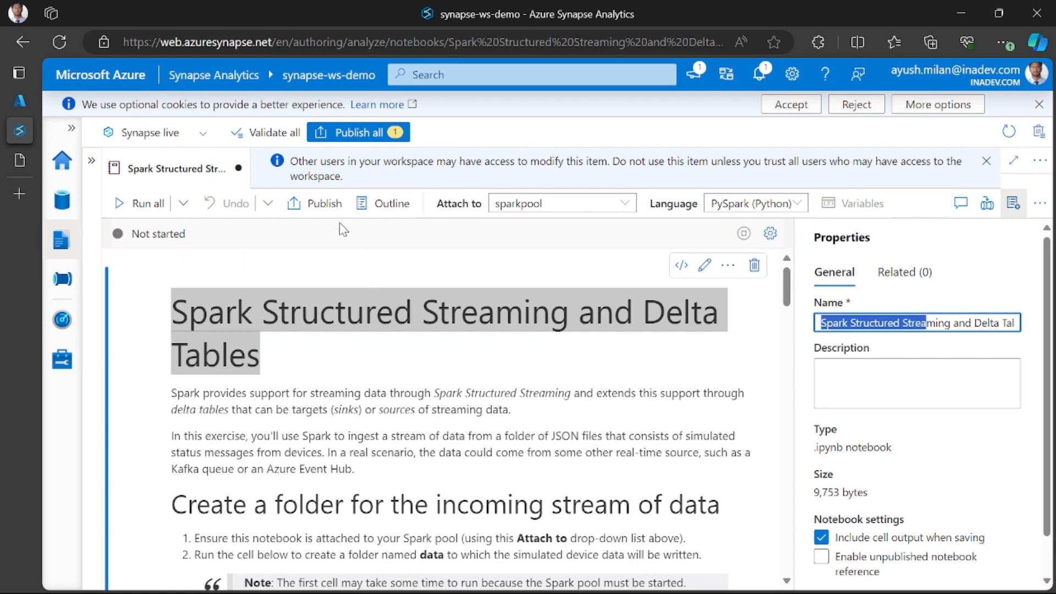
left_click(911, 323)
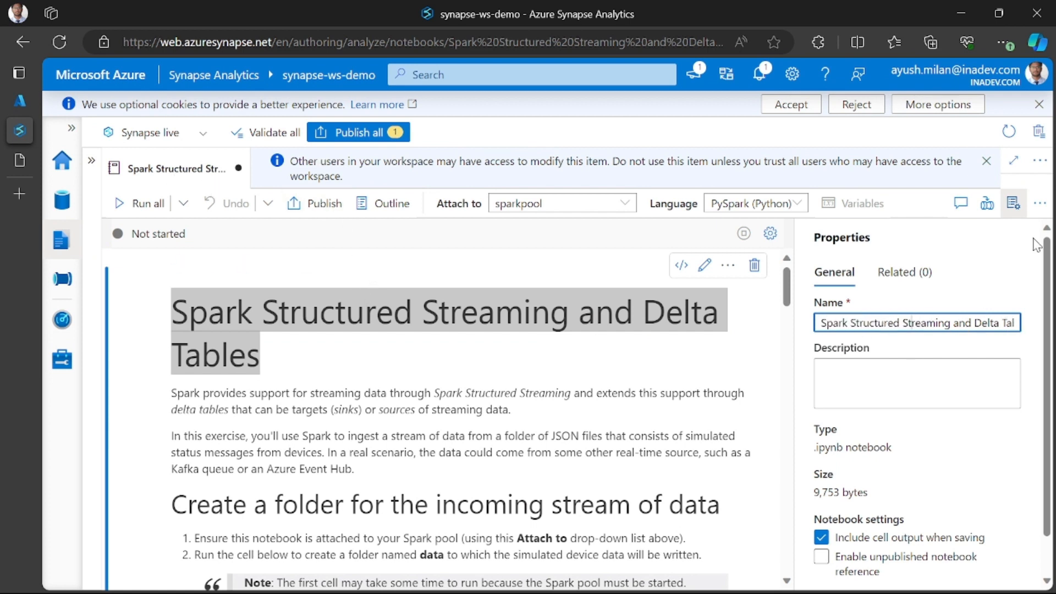
left_click(1012, 205)
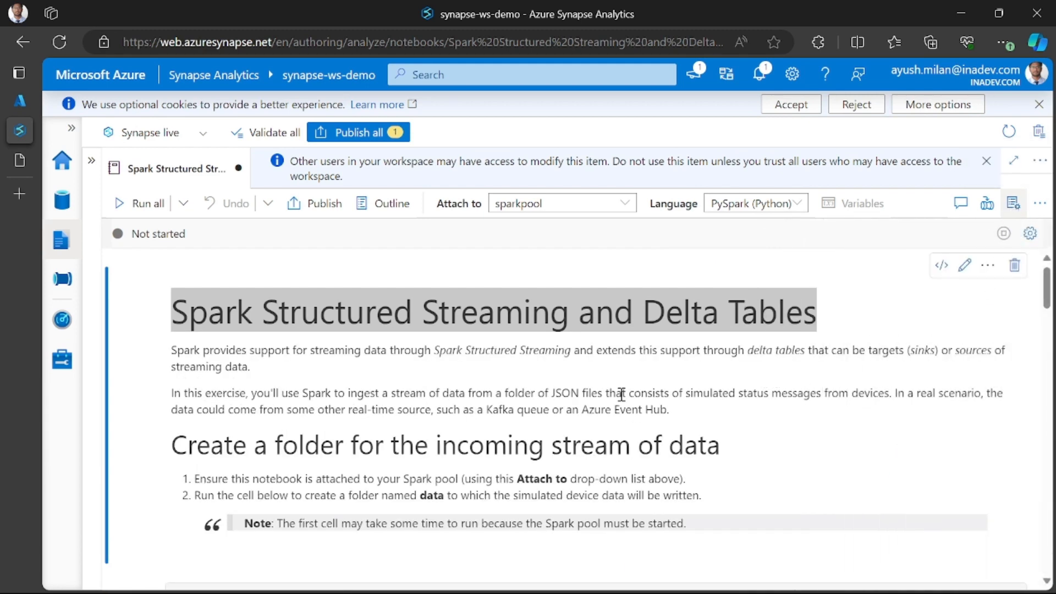
- Read the notebook's opening paragraph on Spark Structured Streaming and delta tables as sinks or sources of streaming data
scroll(406, 398, "down", 4)
scroll(406, 397, "up", 4)
left_click(269, 354)
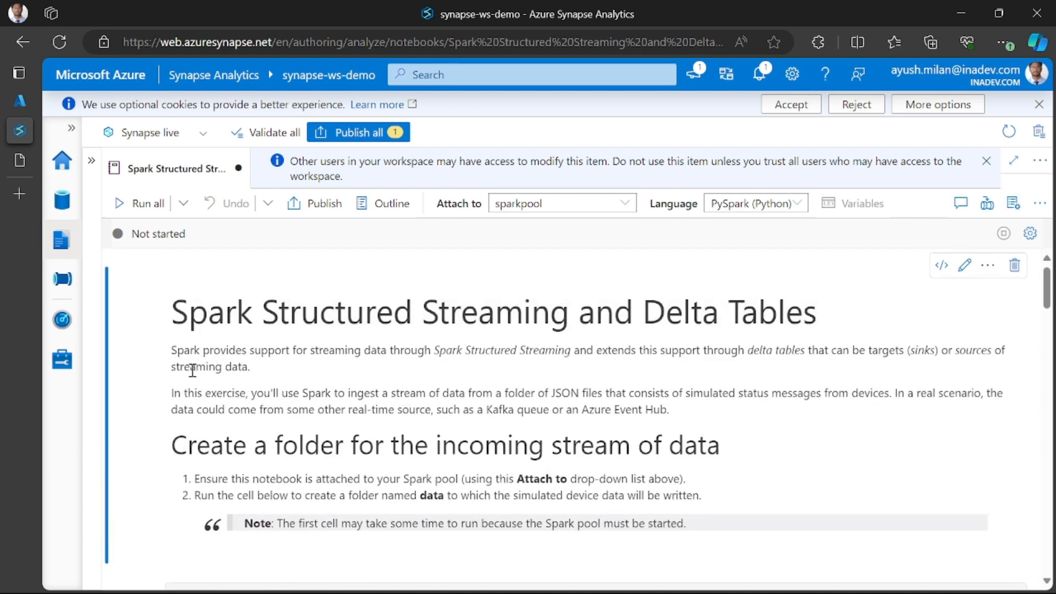
triple_click(176, 347)
left_click(456, 349)
left_click_drag(566, 348, 572, 347)
left_click_drag(714, 348, 797, 348)
left_click(799, 347)
scroll(874, 360, "down", 1)
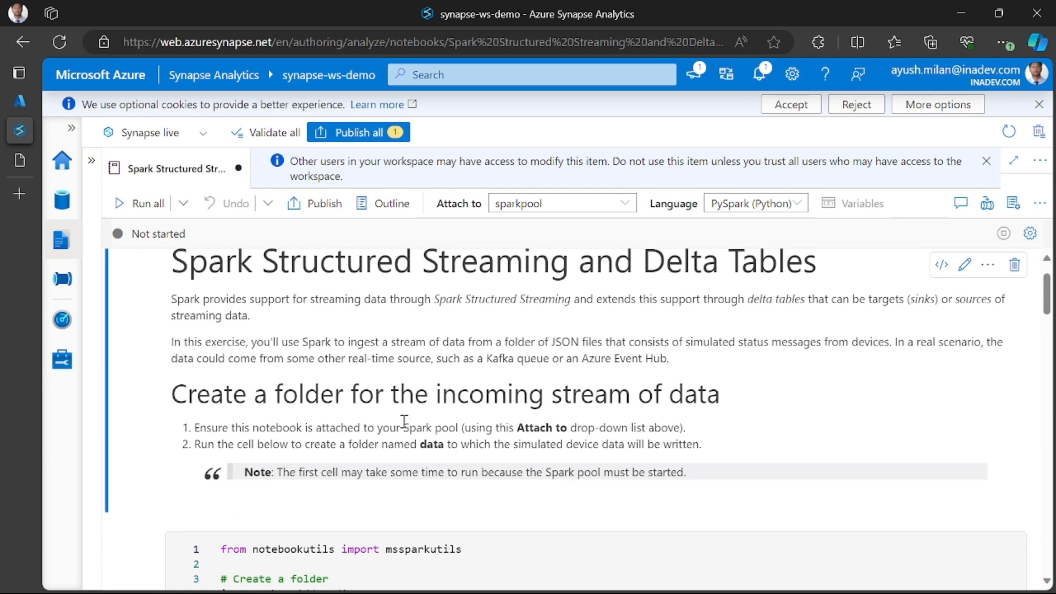
scroll(405, 420, "down", 6)
scroll(407, 420, "up", 7)
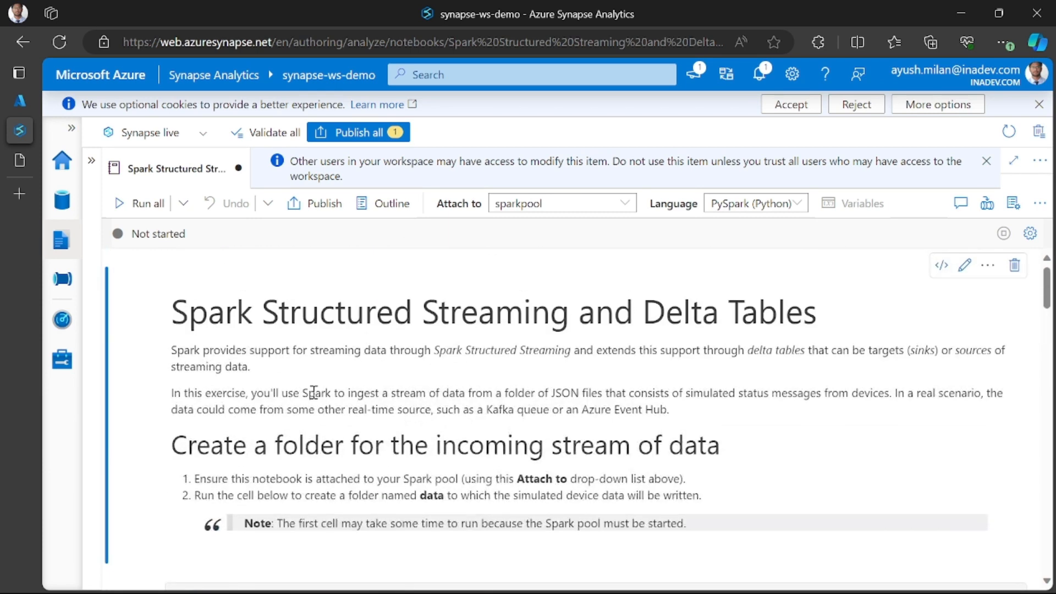
- Read the exercise paragraph on ingesting JSON device messages and real-time sources, keeping the introductory markdown cell in preview
left_click_drag(316, 392, 574, 392)
left_click(604, 392)
left_click_drag(583, 409, 662, 410)
left_click(641, 412)
double_click(628, 414)
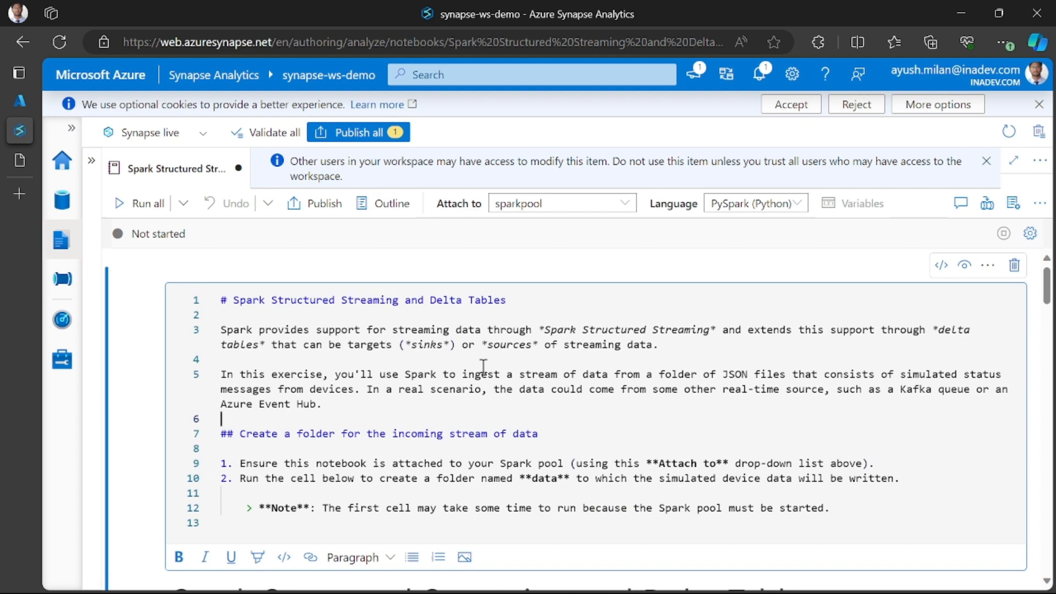
left_click(119, 493)
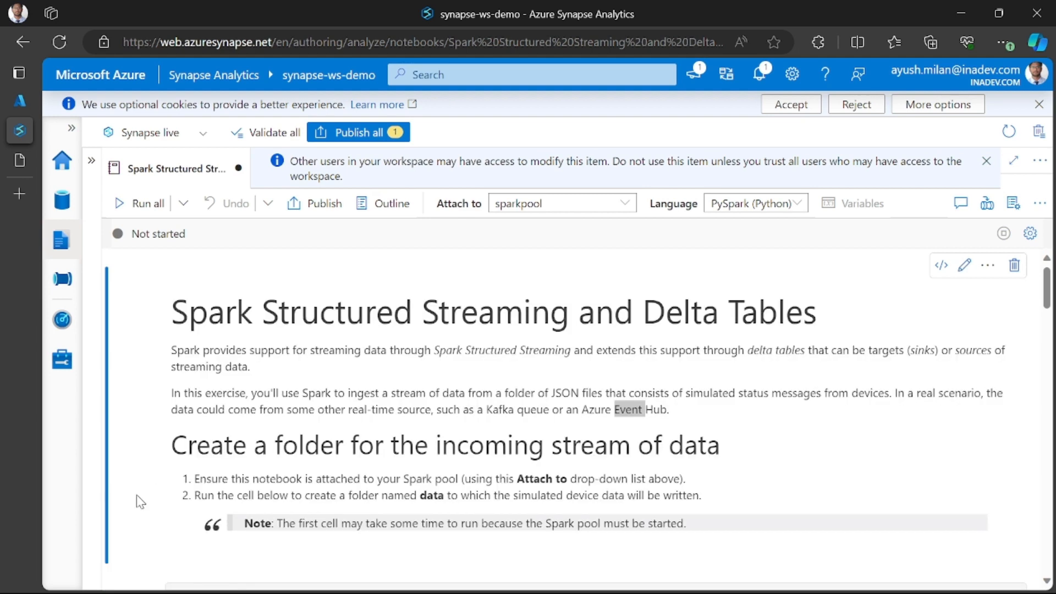
scroll(198, 405, "down", 1)
scroll(198, 406, "up", 1)
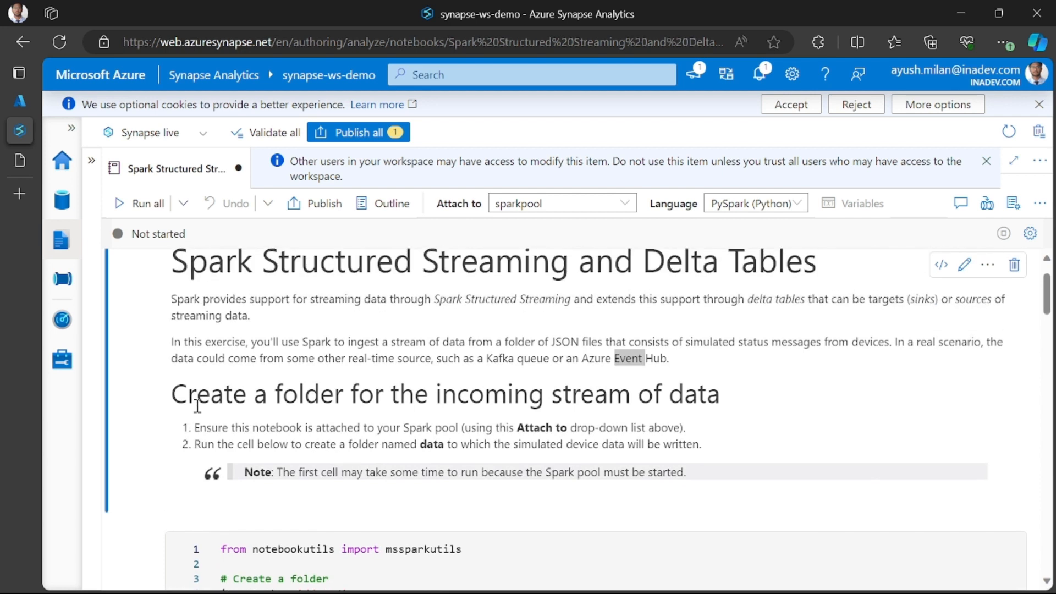
- Read the section on creating a folder for the incoming stream, including its instructions on the Spark pool and the data folder
left_click_drag(171, 394, 717, 393)
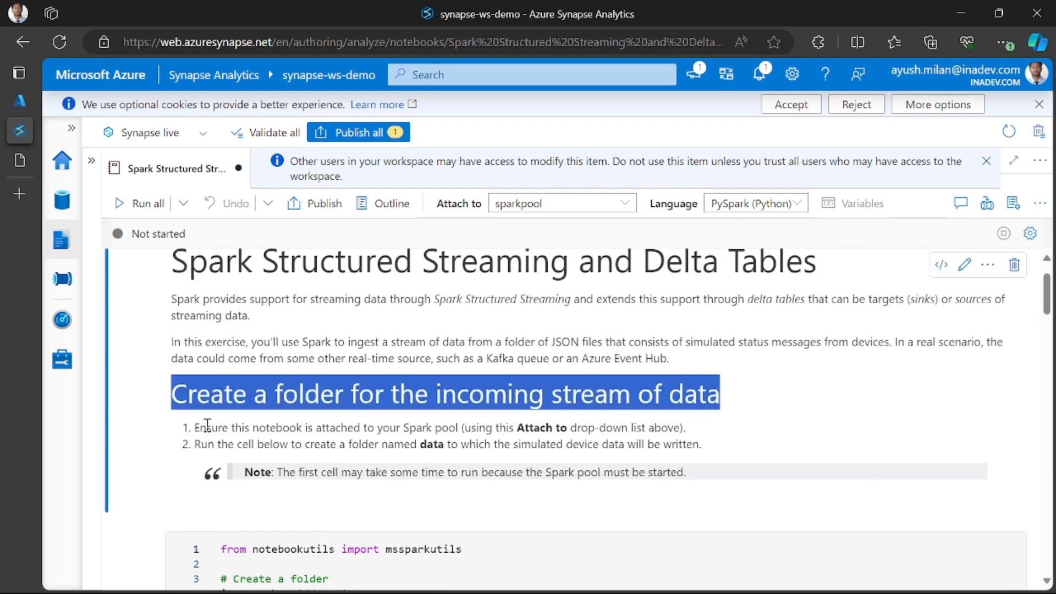
left_click(188, 430)
scroll(298, 463, "down", 1)
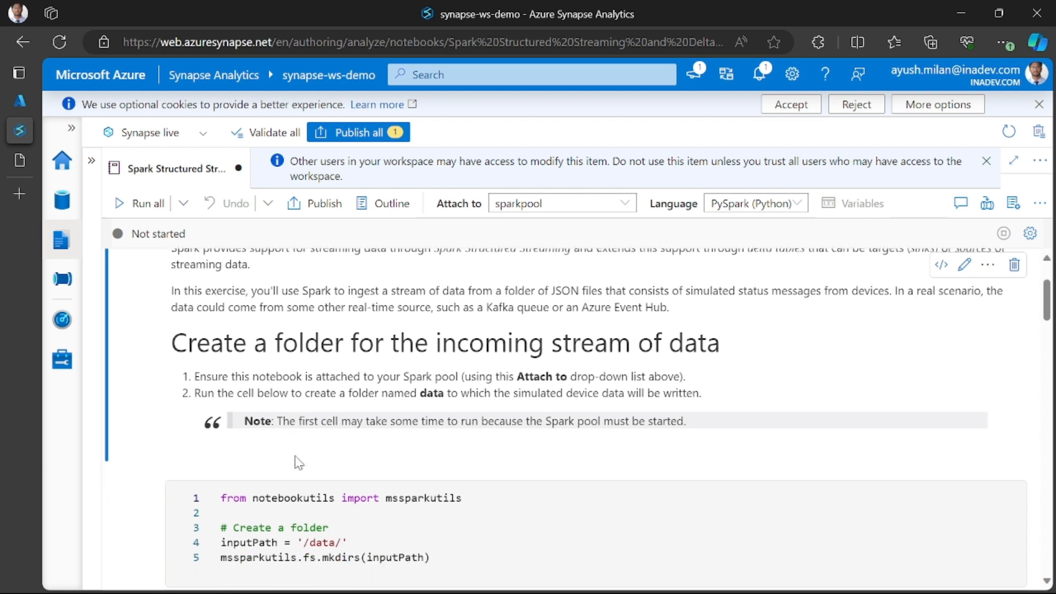
scroll(334, 412, "down", 1)
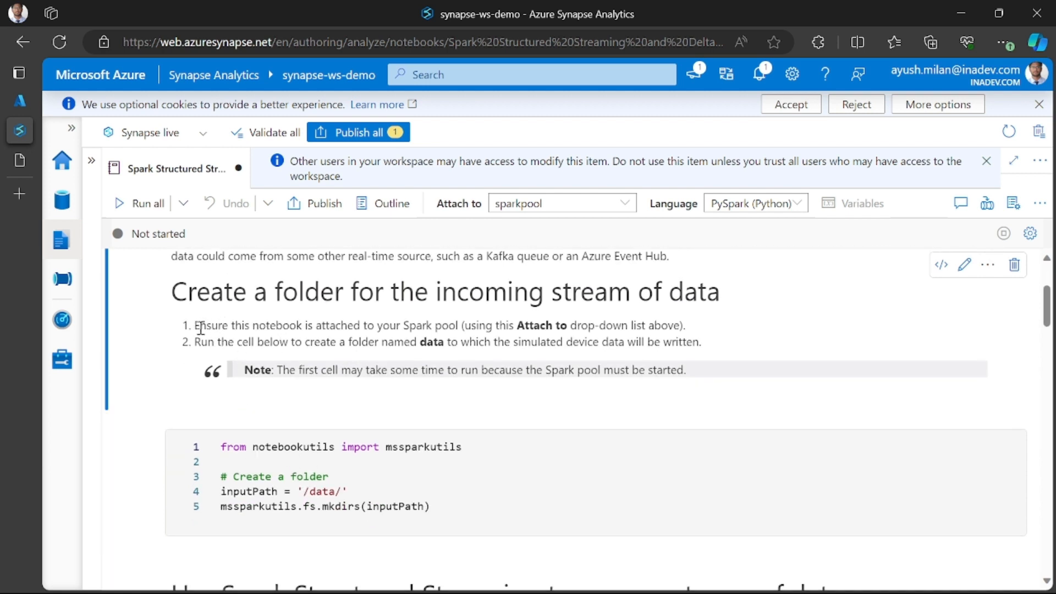
left_click_drag(195, 319, 541, 344)
left_click(346, 347)
left_click_drag(495, 342, 640, 346)
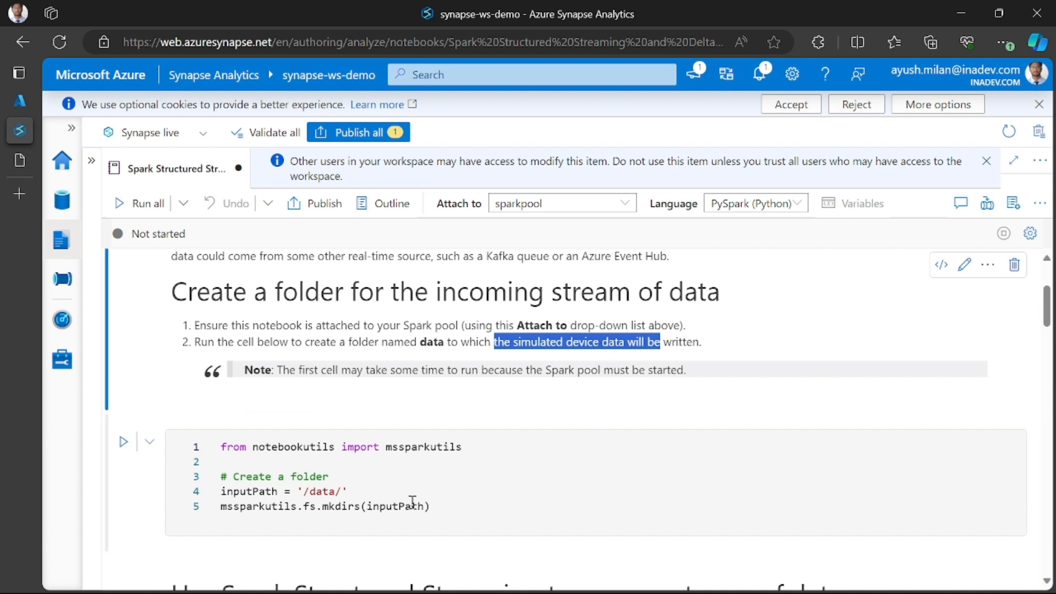
- Run the code cell that creates the /data/ folder with mssparkutils and check its session start status
scroll(413, 499, "down", 1)
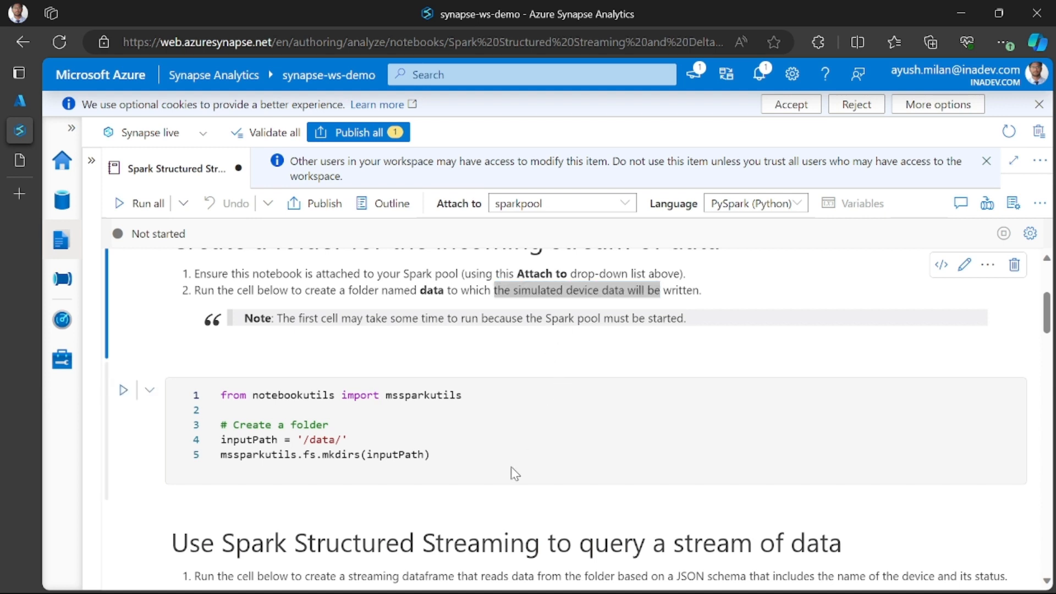
left_click(452, 453)
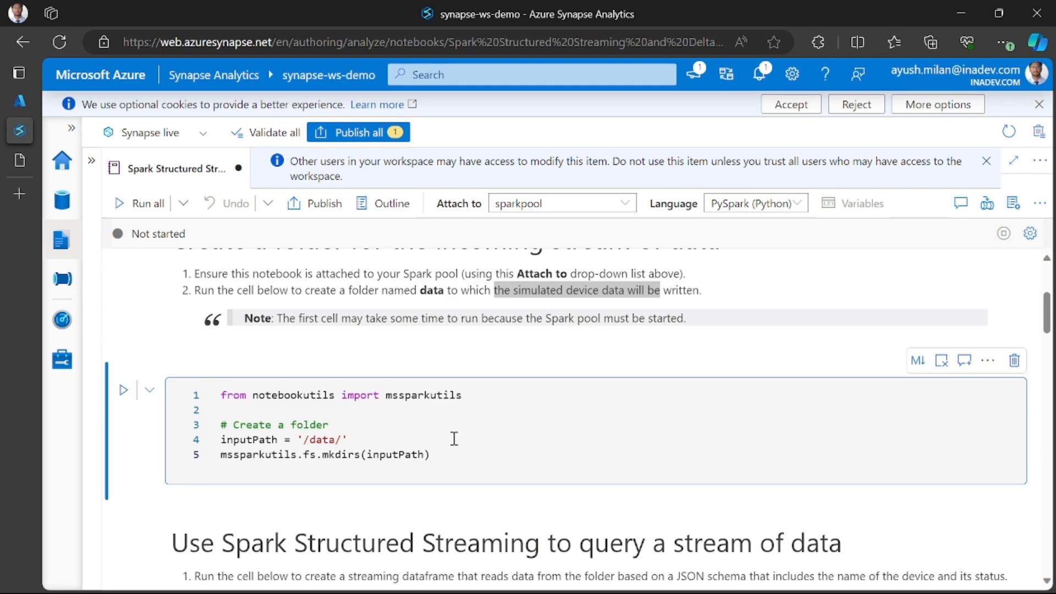
left_click(123, 390)
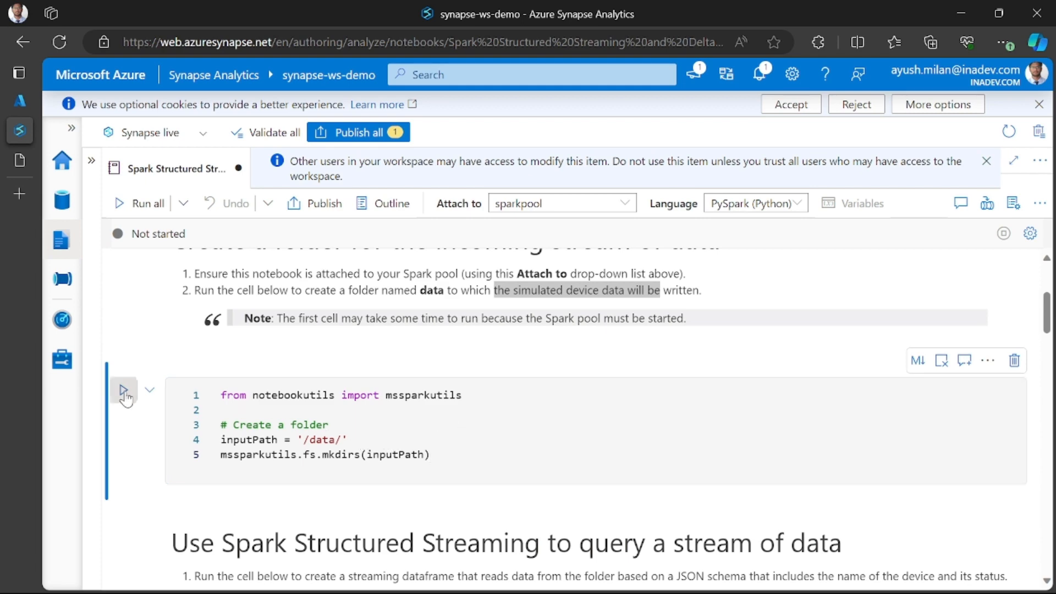
scroll(376, 423, "up", 4)
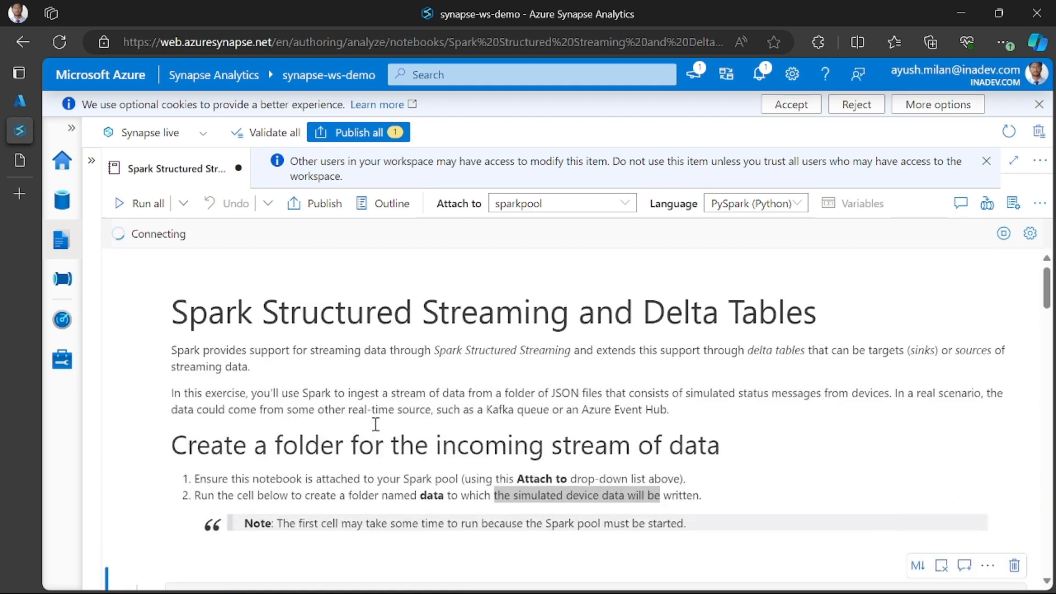
scroll(375, 424, "down", 5)
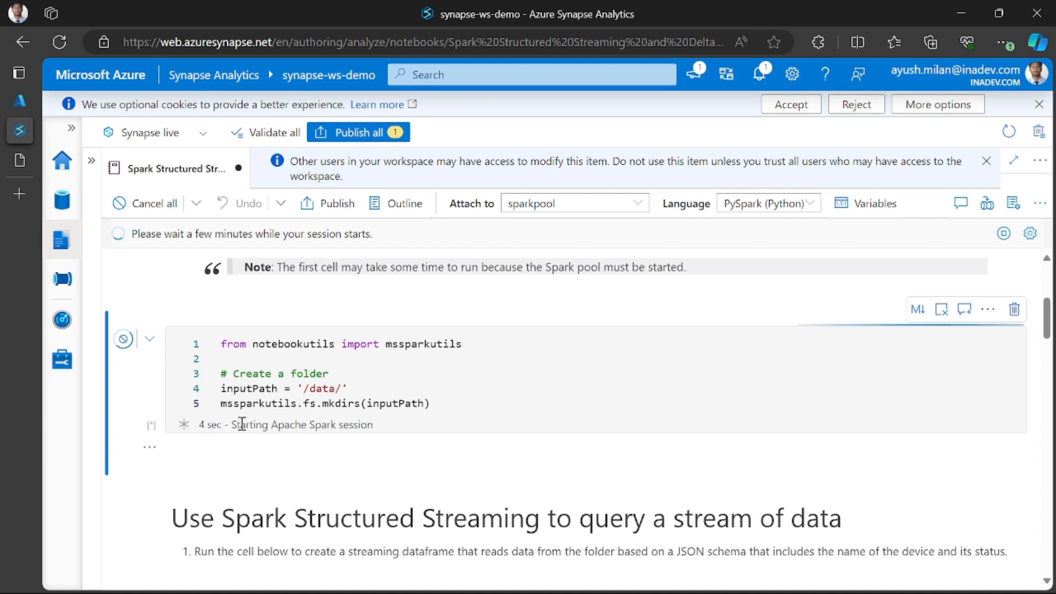
left_click_drag(240, 424, 377, 432)
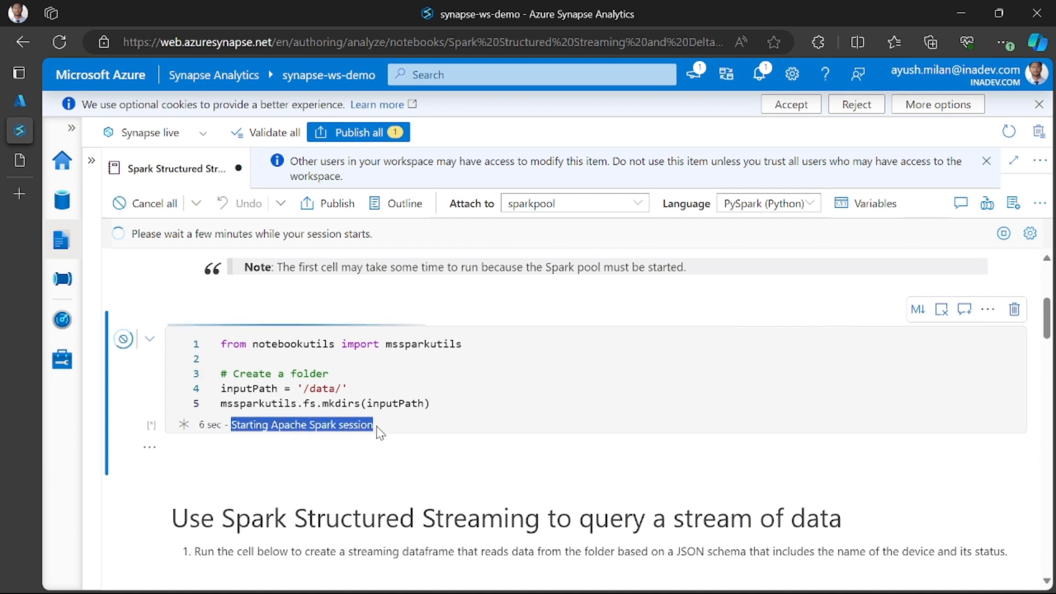
left_click(381, 433)
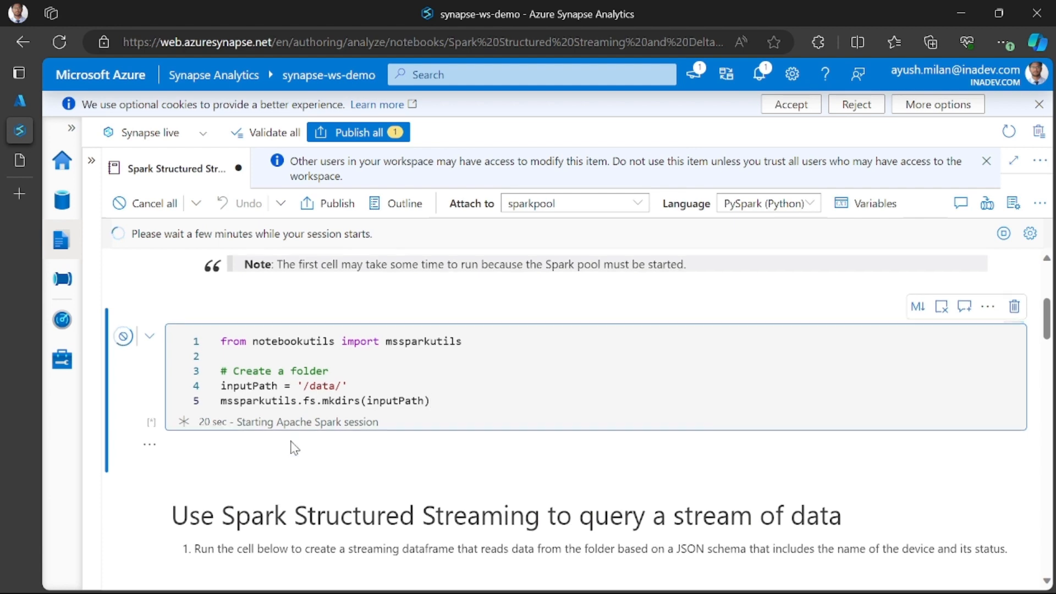
- Examine the cell that defines jsonSchema and the fileDF streaming dataframe, then check on the folder cell's run status
scroll(320, 395, "down", 2)
scroll(237, 421, "up", 3)
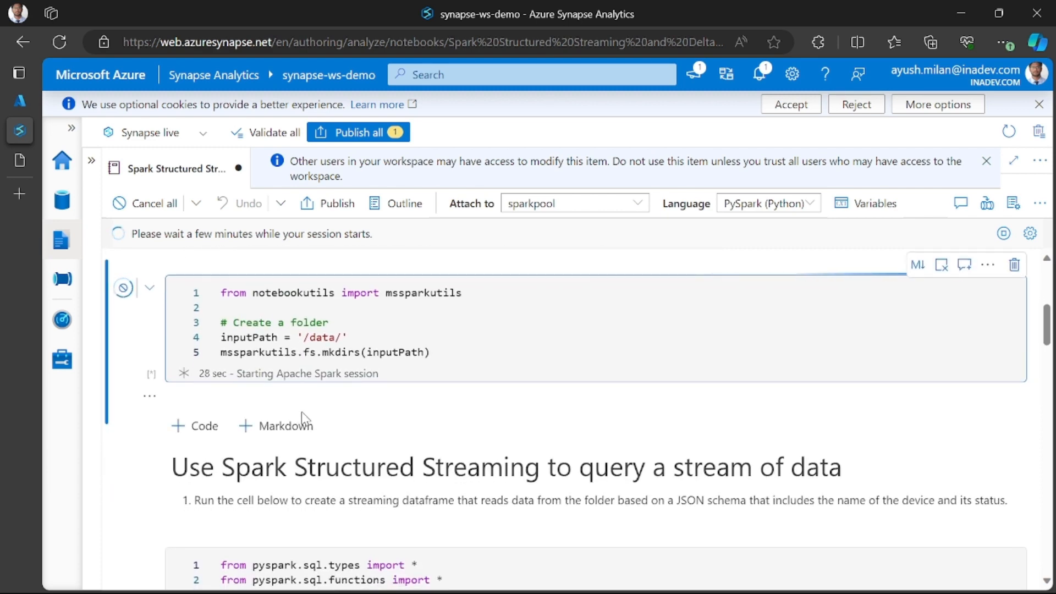
scroll(304, 424, "down", 1)
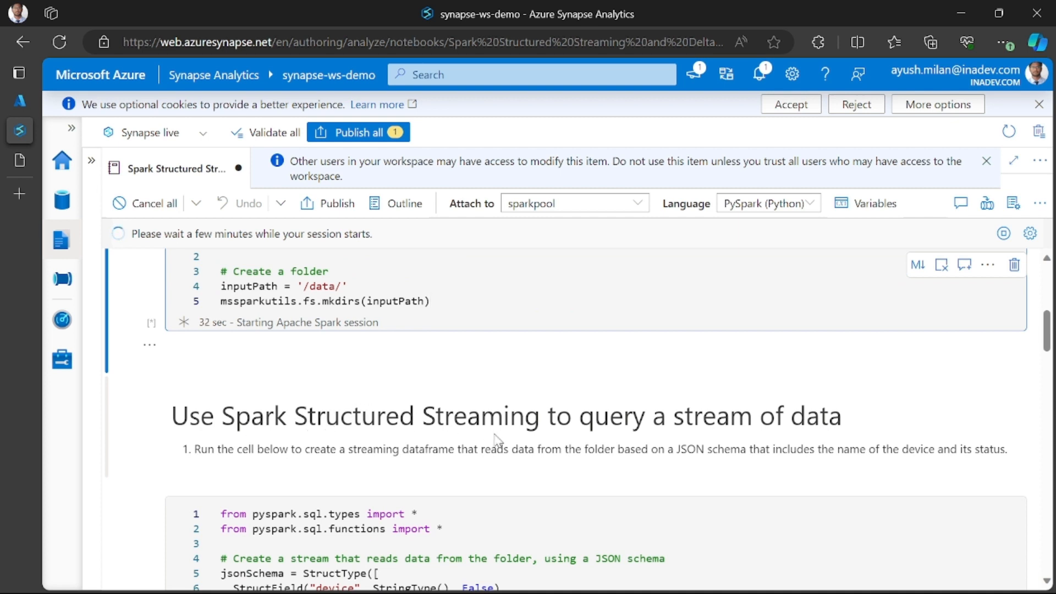
scroll(677, 424, "down", 2)
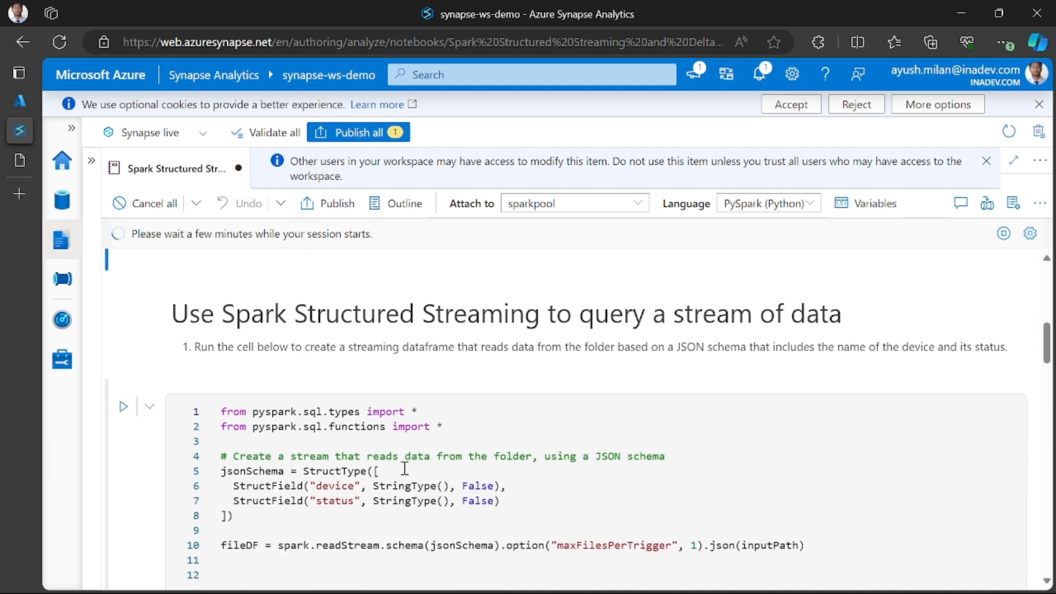
scroll(404, 468, "down", 1)
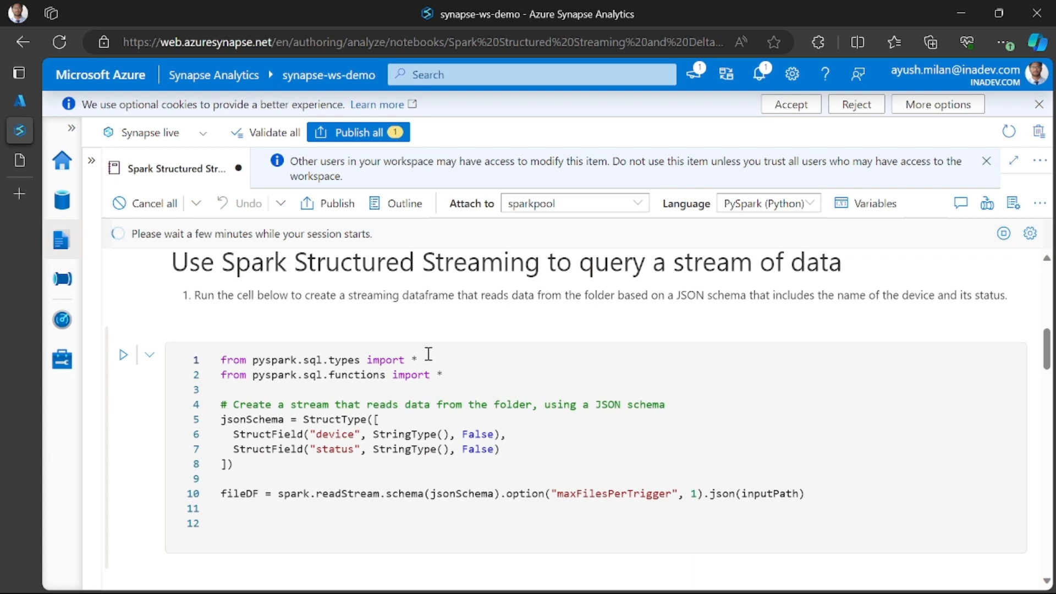
scroll(314, 419, "down", 1)
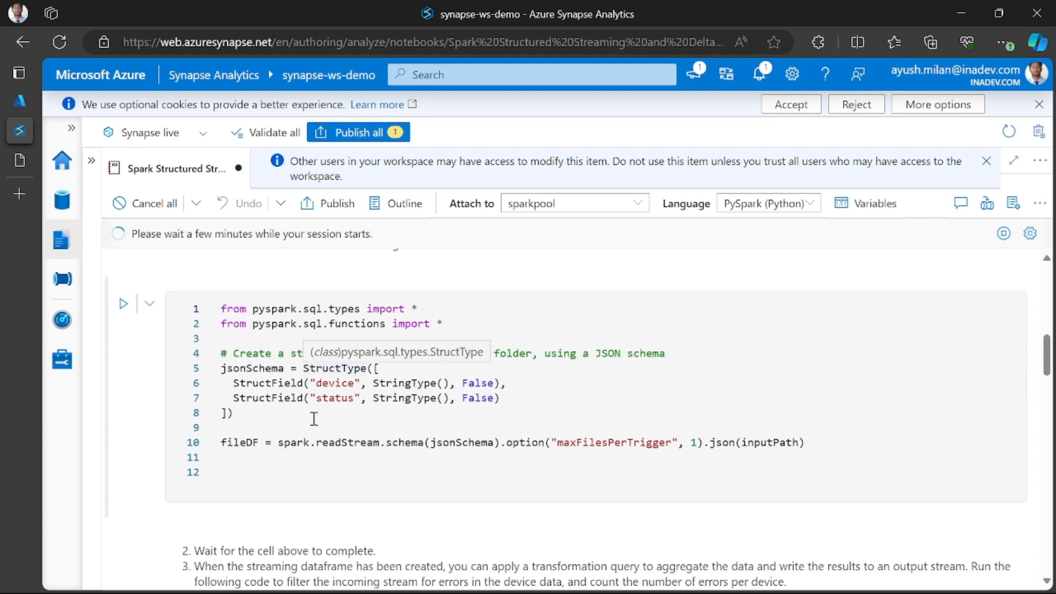
scroll(557, 448, "down", 1)
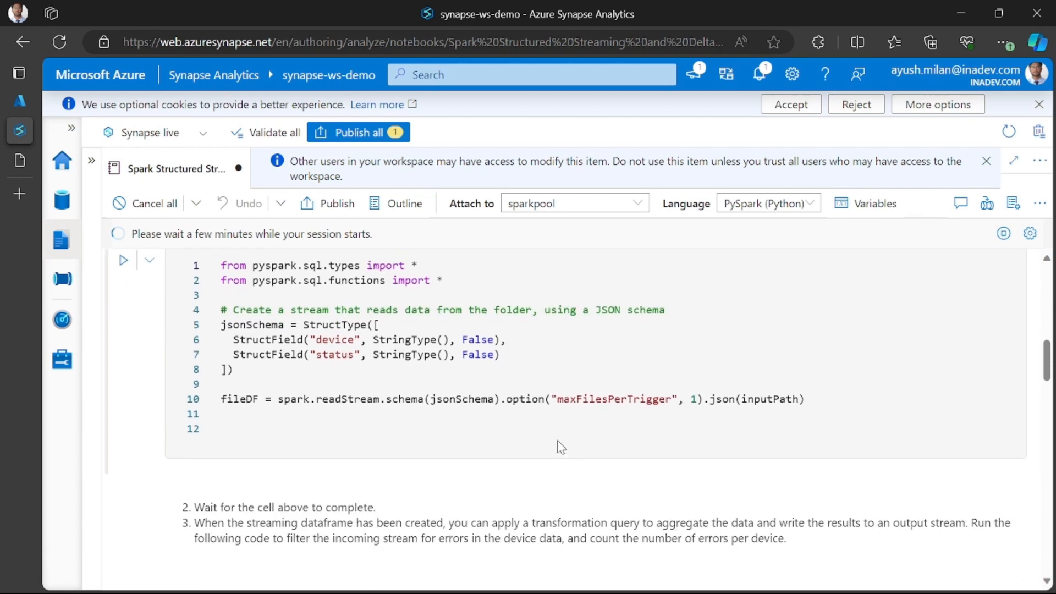
scroll(544, 431, "down", 1)
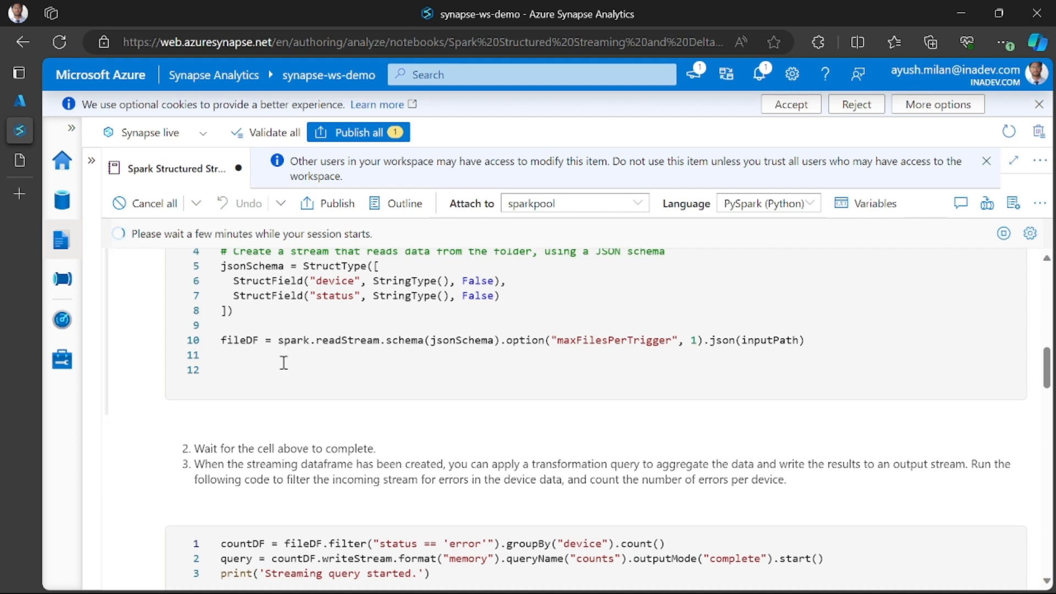
scroll(456, 341, "up", 1)
scroll(440, 393, "down", 4)
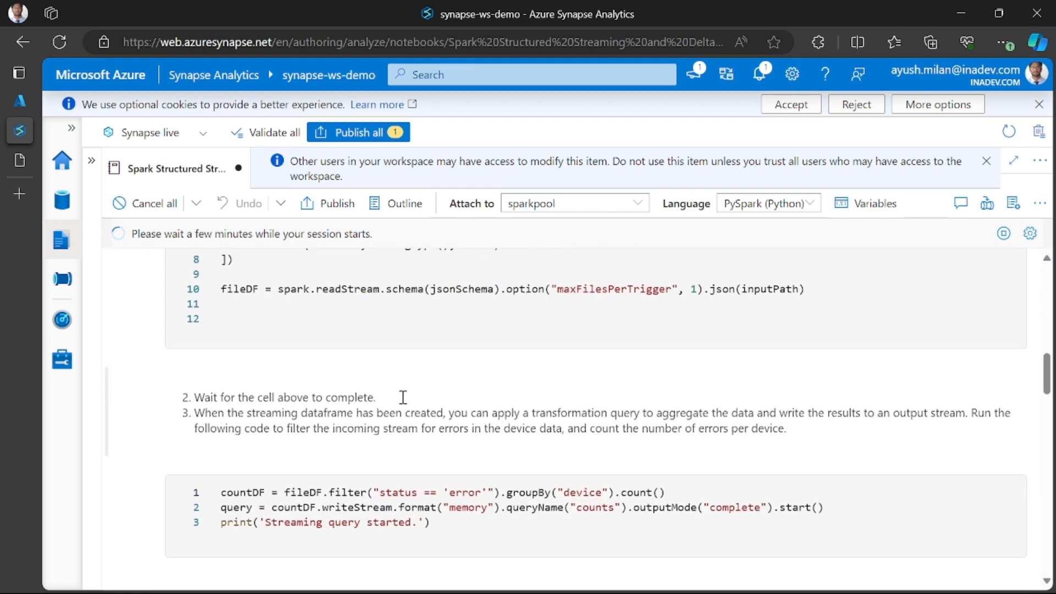
scroll(396, 346, "up", 6)
scroll(396, 342, "down", 3)
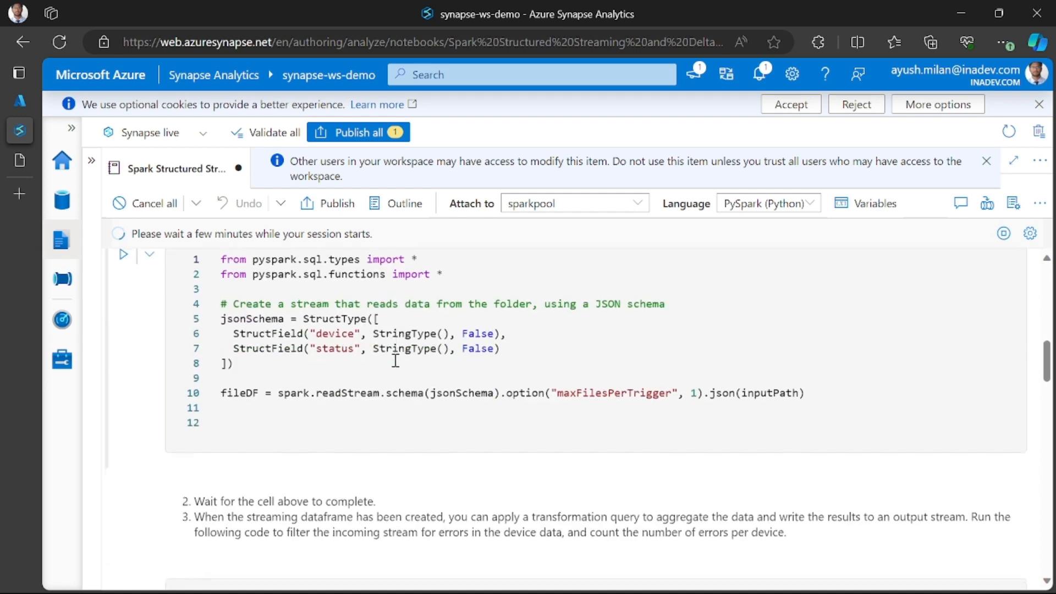
scroll(393, 360, "up", 8)
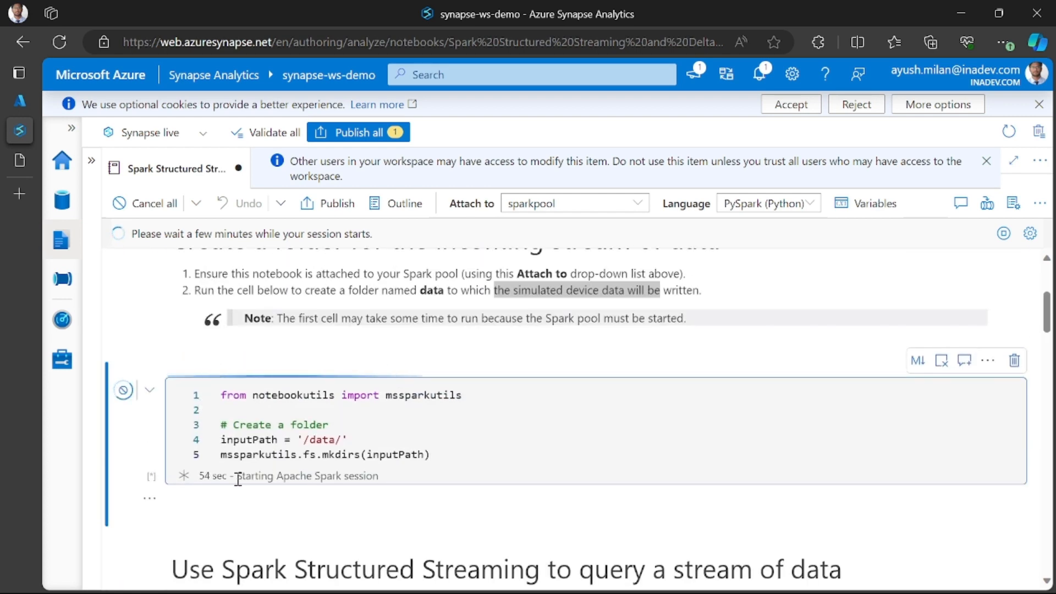
- Read the instructions on aggregating the stream and examine the countDF query that filters and counts errors per device
scroll(237, 479, "down", 6)
scroll(341, 407, "down", 2)
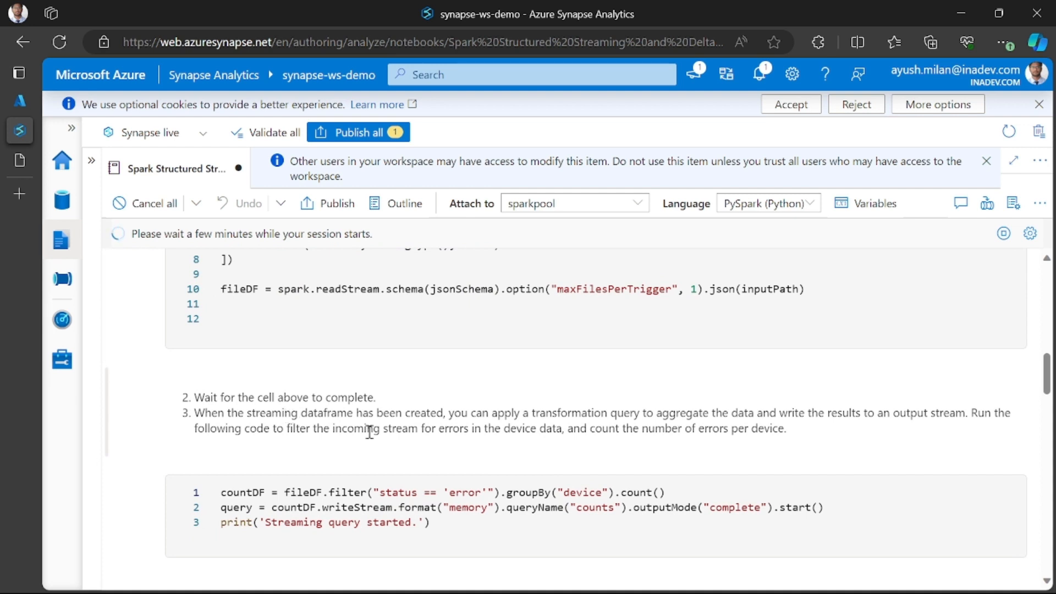
scroll(502, 419, "down", 1)
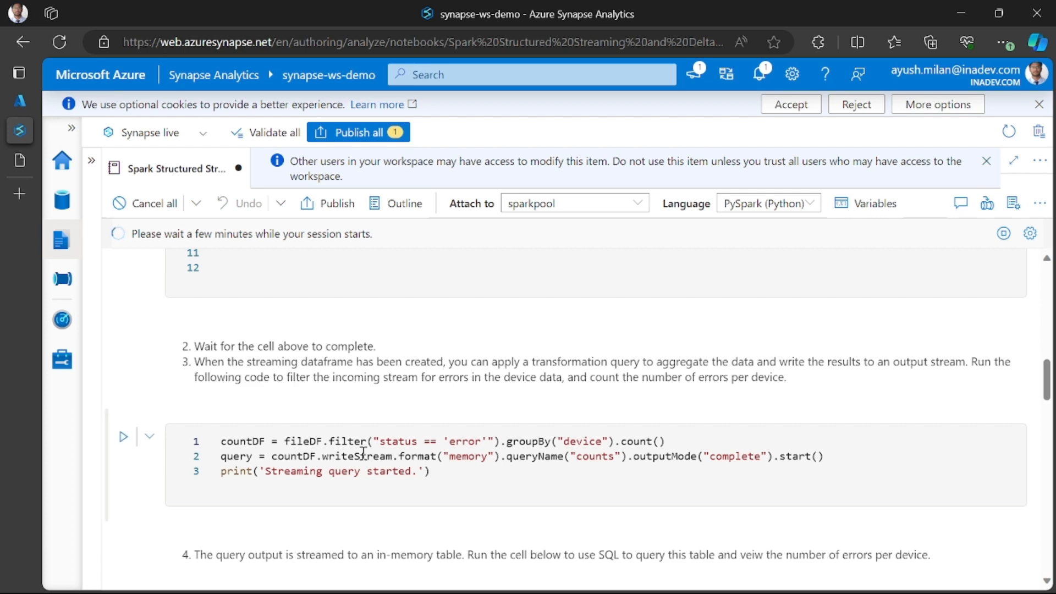
scroll(511, 364, "up", 5)
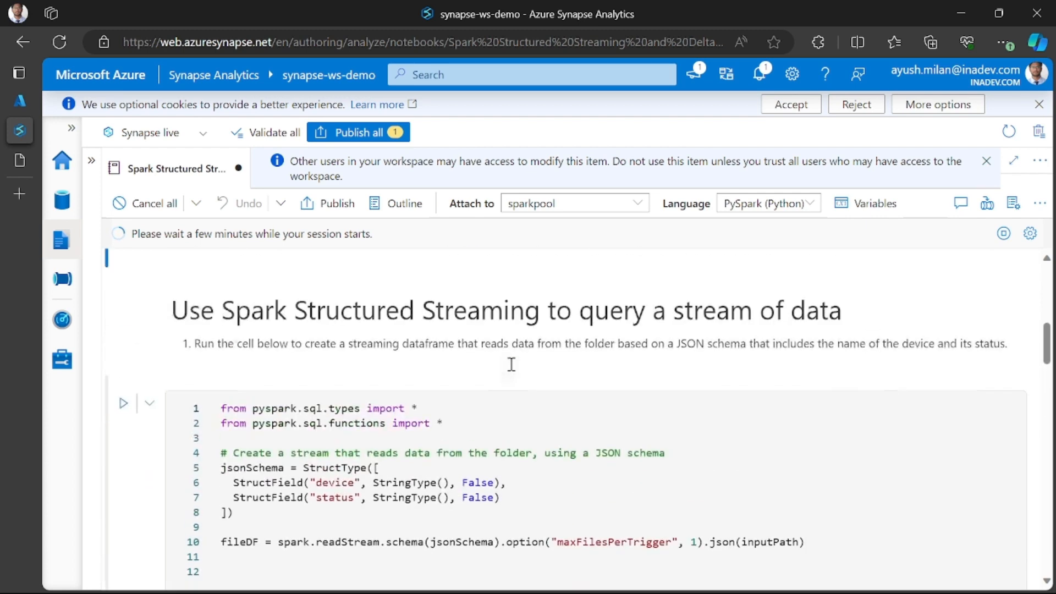
scroll(410, 407, "down", 2)
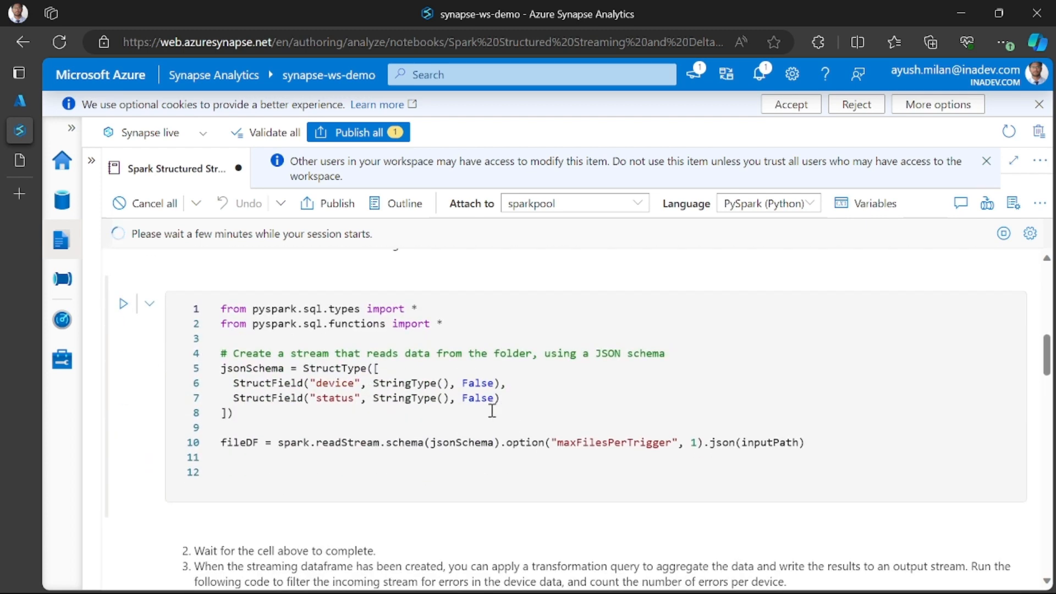
scroll(434, 446, "down", 2)
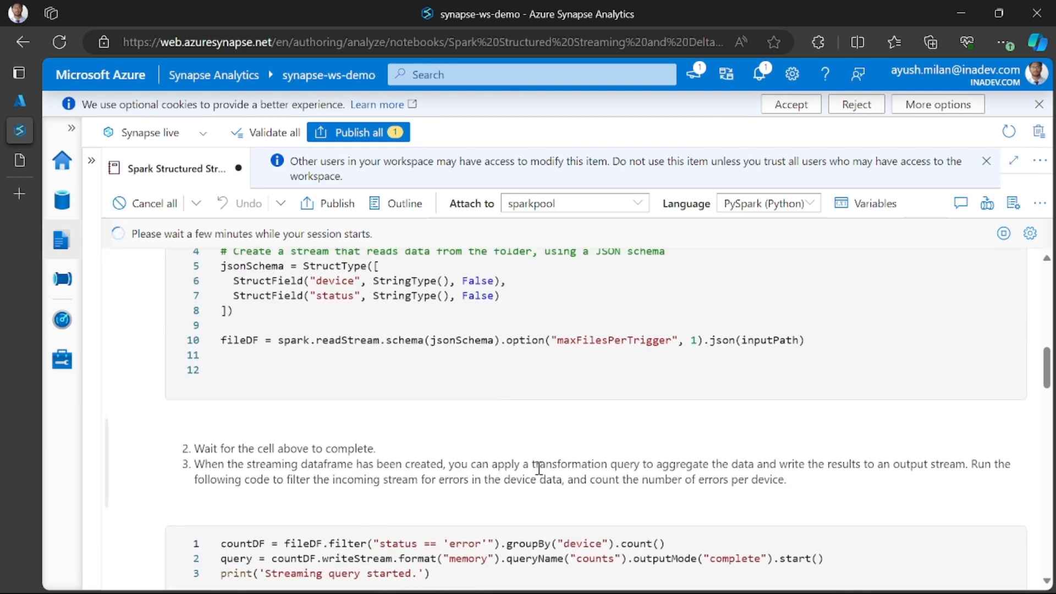
left_click_drag(519, 464, 678, 463)
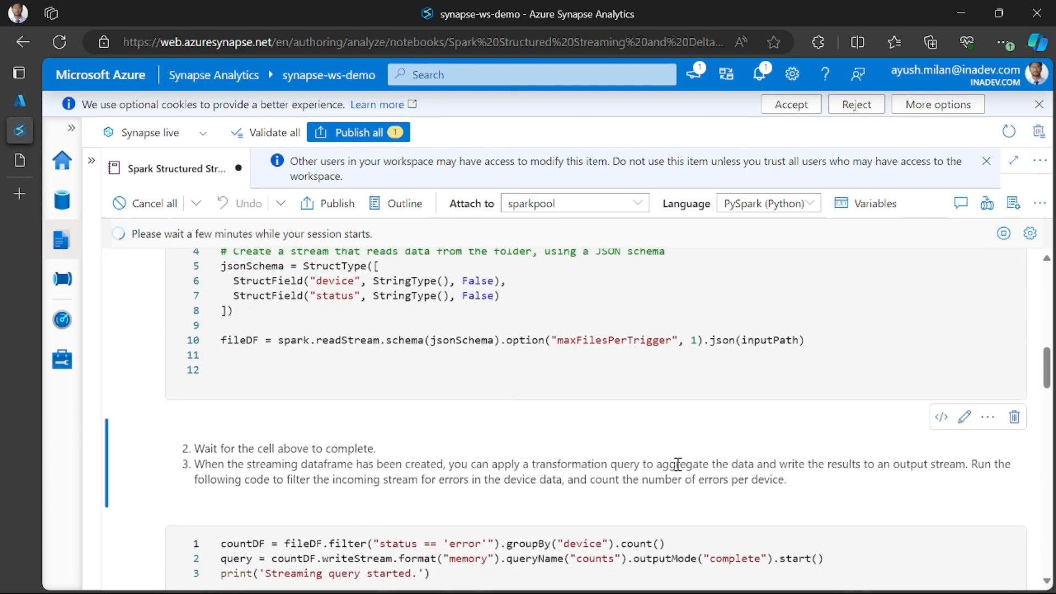
scroll(774, 468, "down", 1)
left_click_drag(656, 414, 758, 413)
scroll(715, 440, "down", 2)
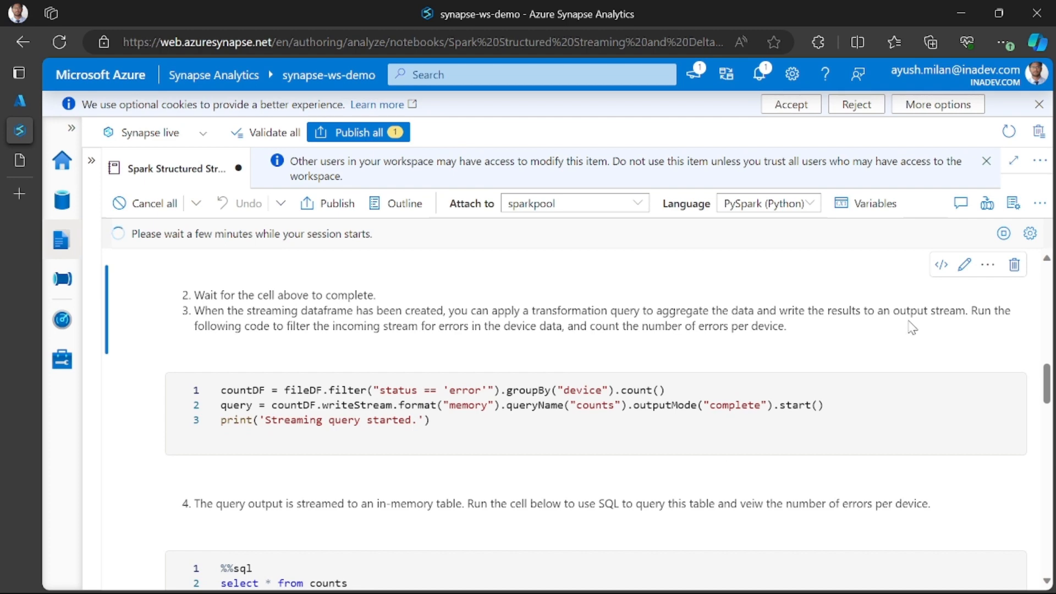
- Examine the SQL cell that queries the in-memory counts table and the notes on writing simulated device status data
scroll(365, 405, "down", 3)
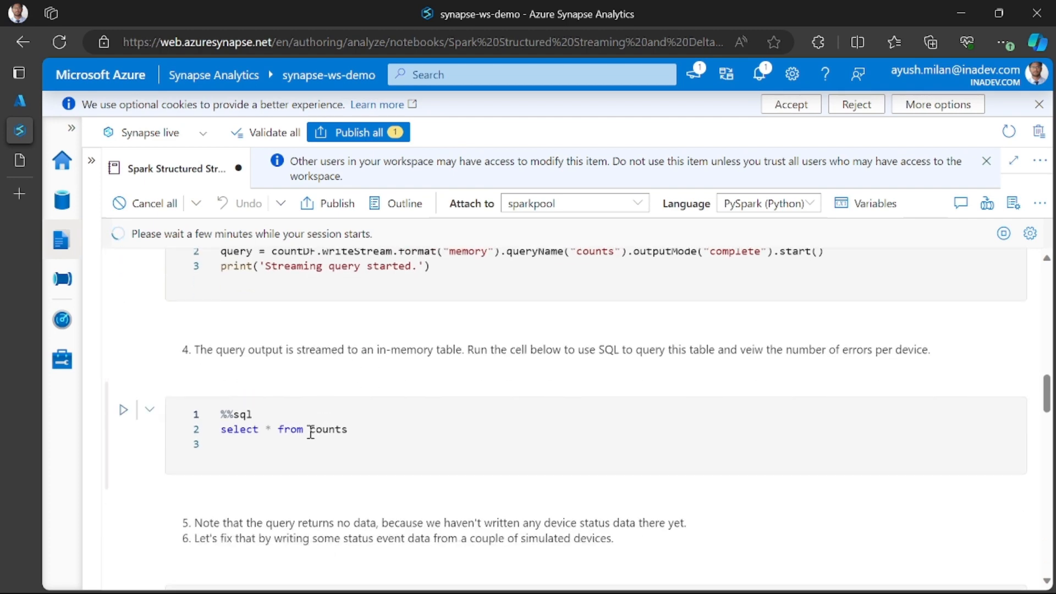
scroll(352, 379, "up", 1)
scroll(402, 330, "down", 1)
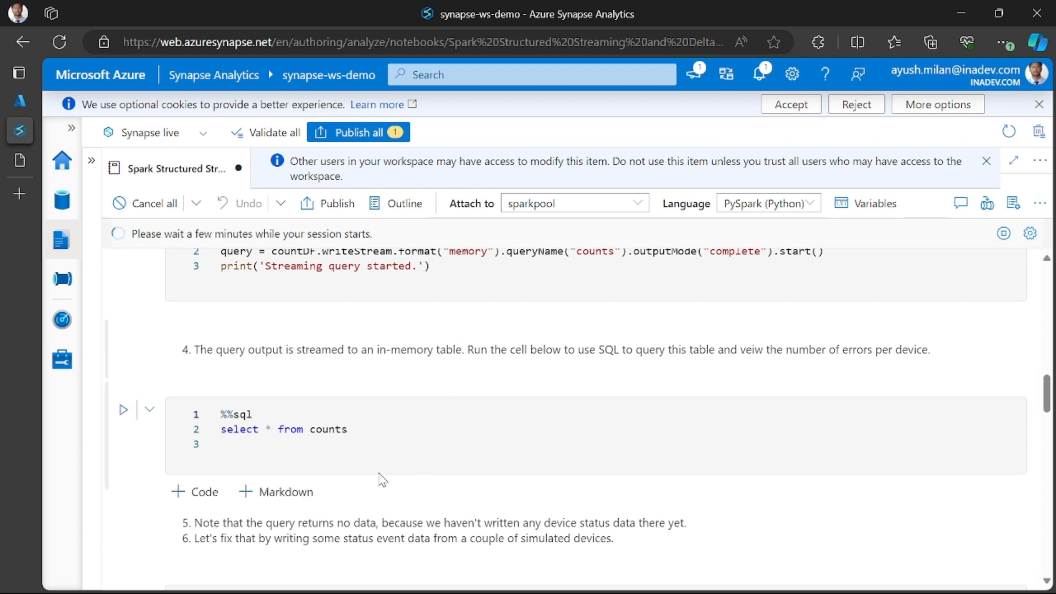
scroll(379, 478, "down", 1)
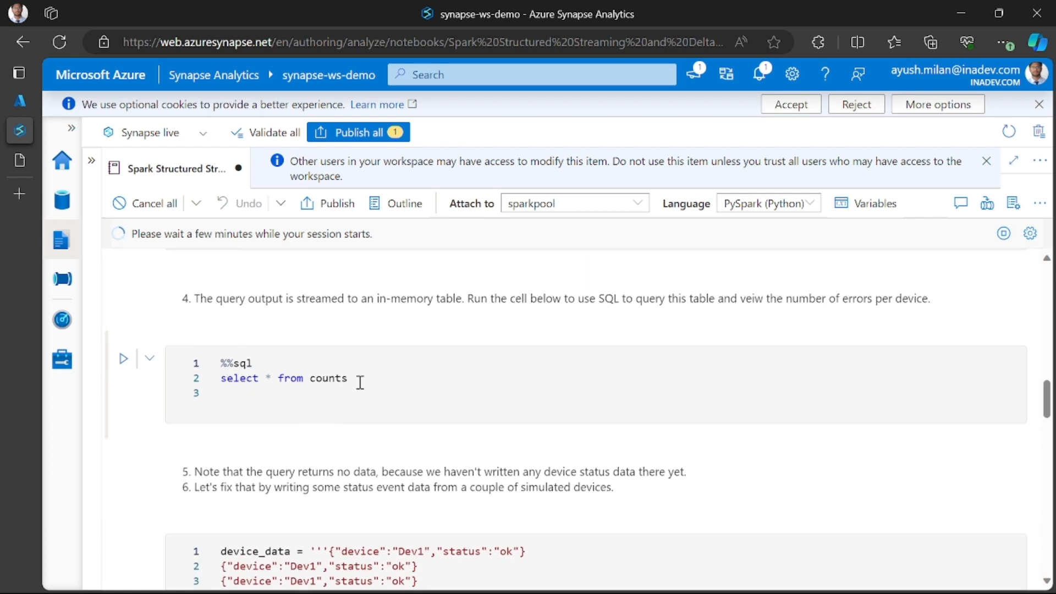
scroll(360, 382, "down", 2)
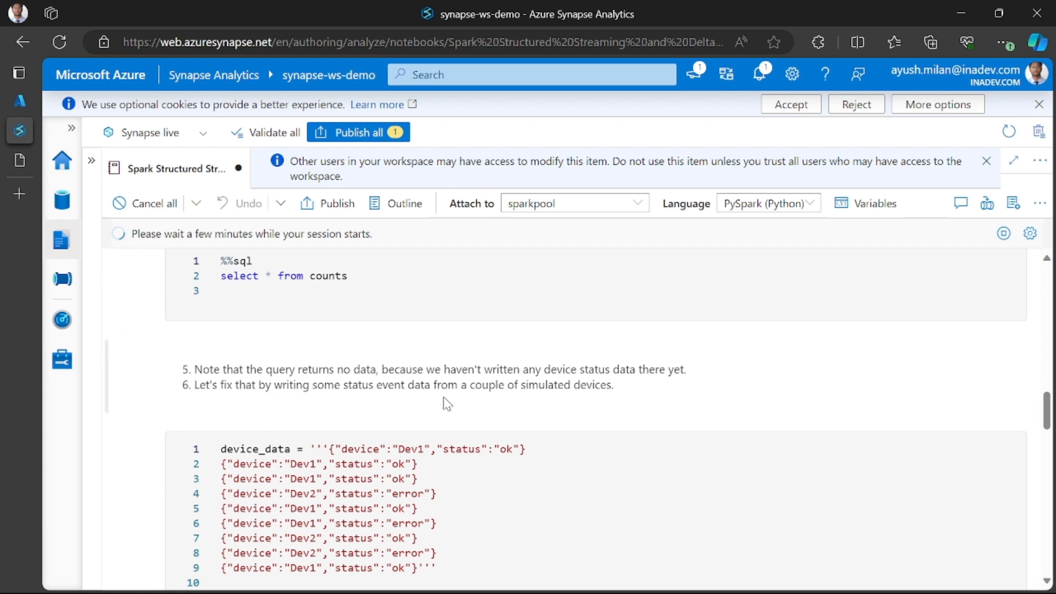
- Review the streaming dataframe and error count cells again, and return to the folder cell to check its progress
scroll(443, 397, "up", 10)
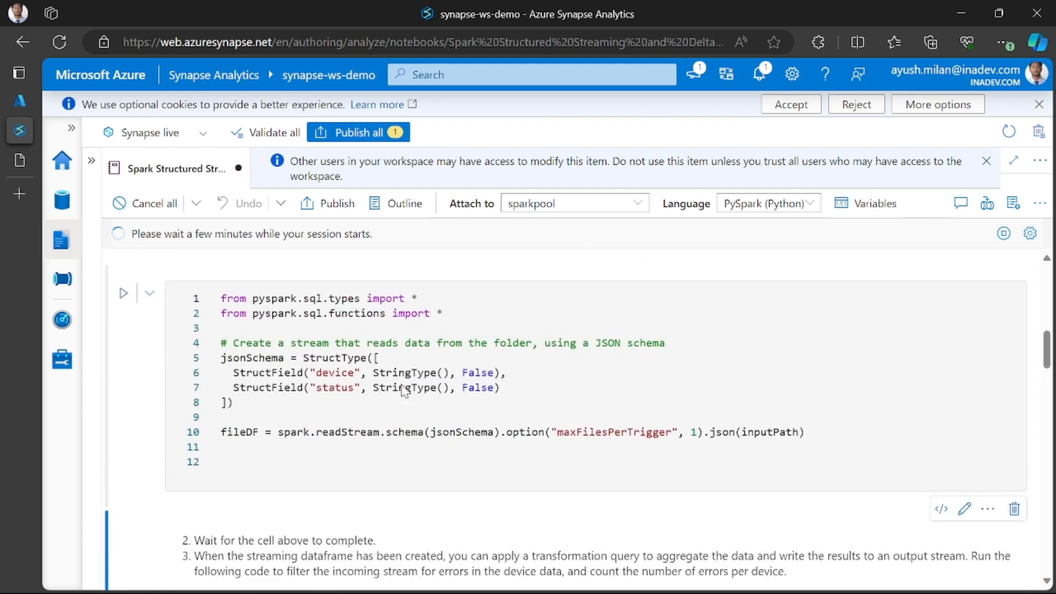
scroll(404, 391, "up", 3)
scroll(404, 391, "down", 7)
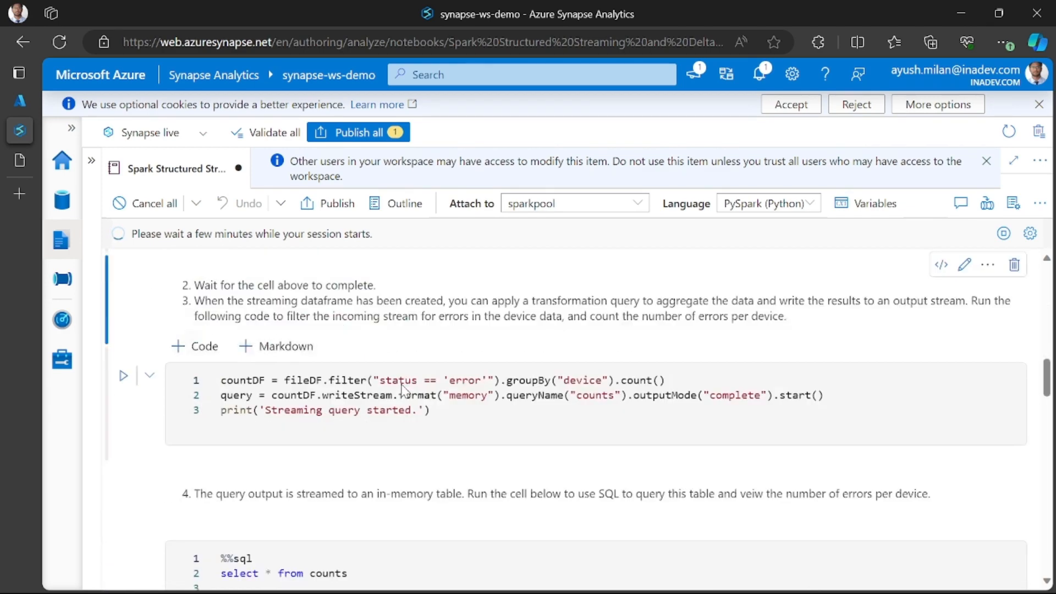
scroll(403, 388, "down", 5)
scroll(377, 352, "up", 14)
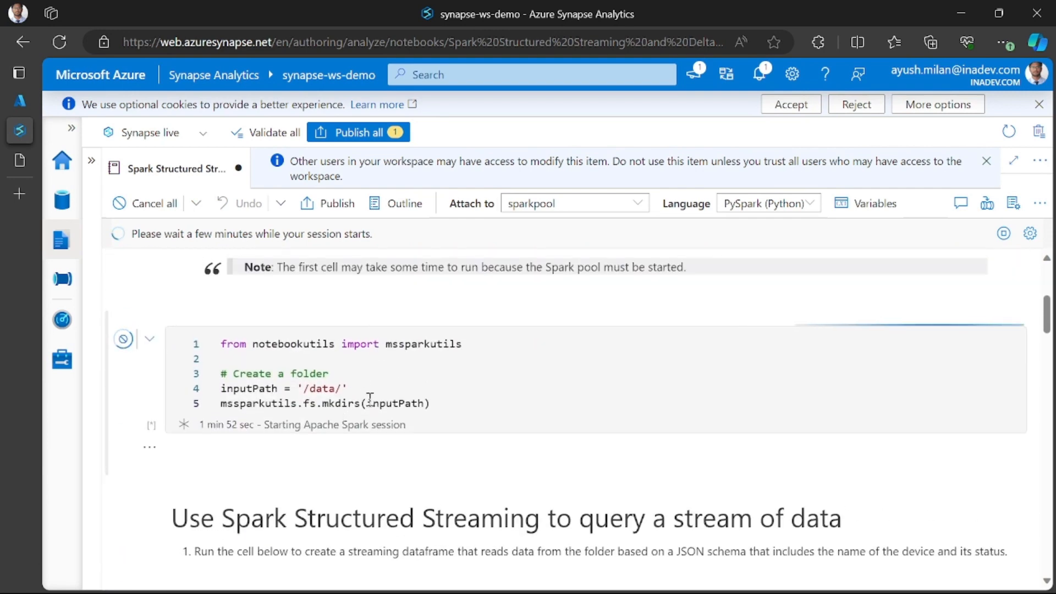
- Examine the SQL cell that selects from counts and read the note about device status data not yet being written
scroll(447, 401, "down", 12)
scroll(448, 401, "down", 1)
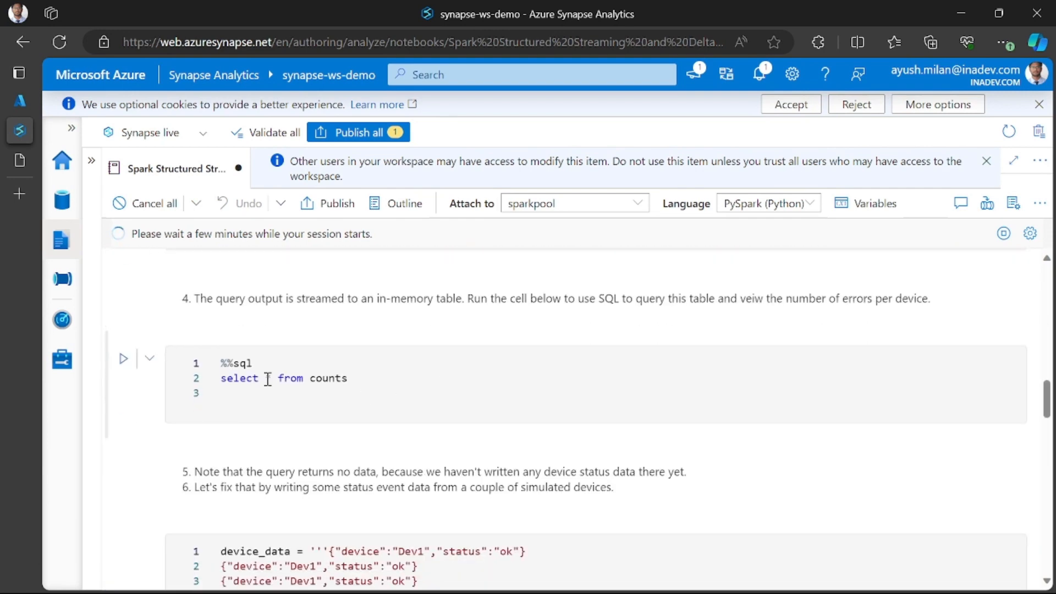
left_click_drag(470, 301, 627, 318)
left_click(393, 376)
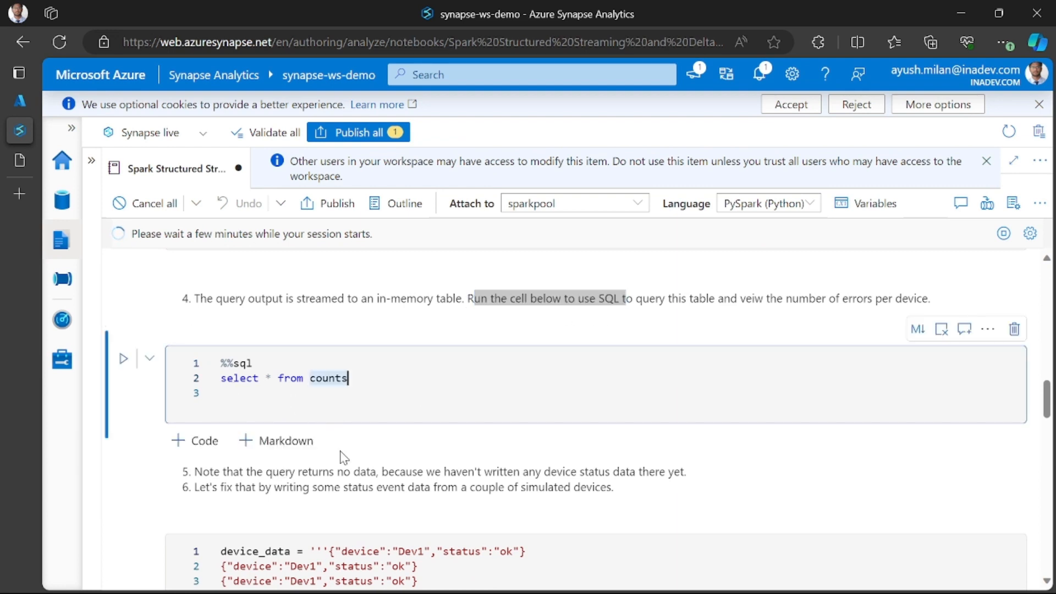
left_click_drag(544, 471, 655, 472)
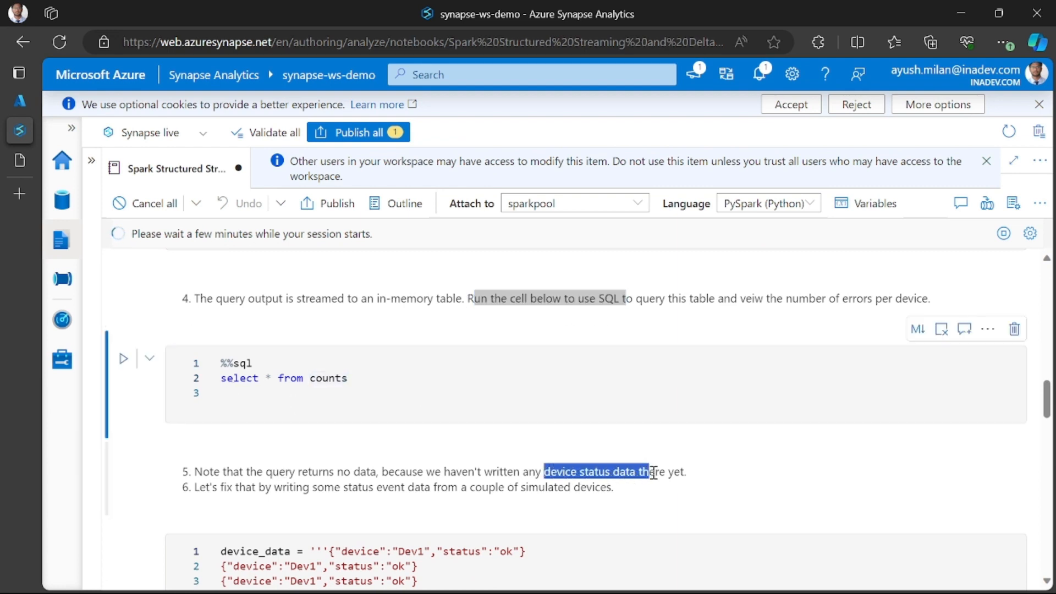
scroll(635, 472, "down", 2)
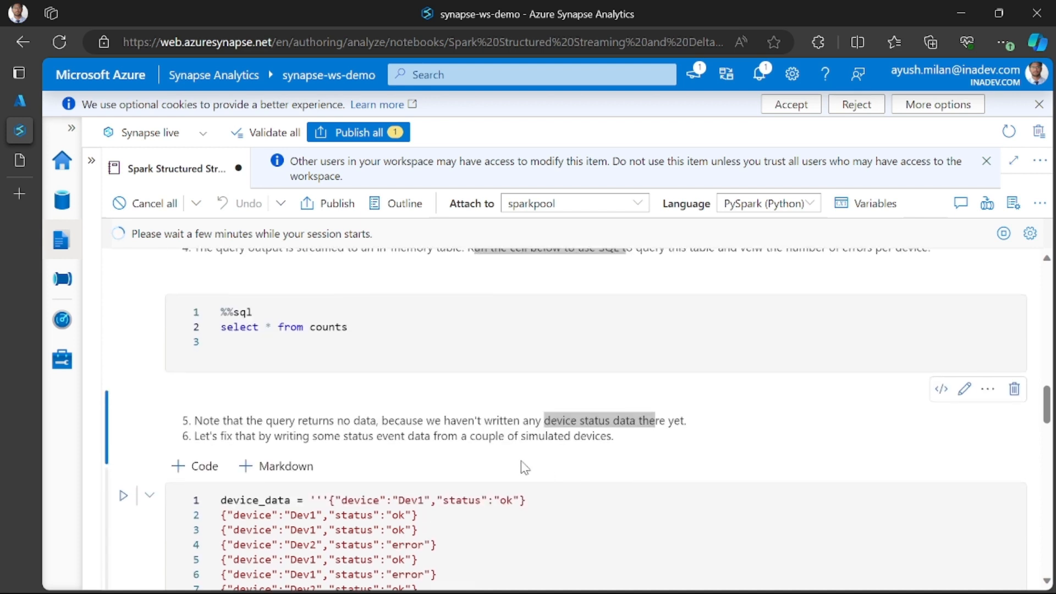
- Examine the device_data cell that writes simulated statuses to data.txt, the repeated counts query and the following more_data cell
scroll(351, 480, "down", 3)
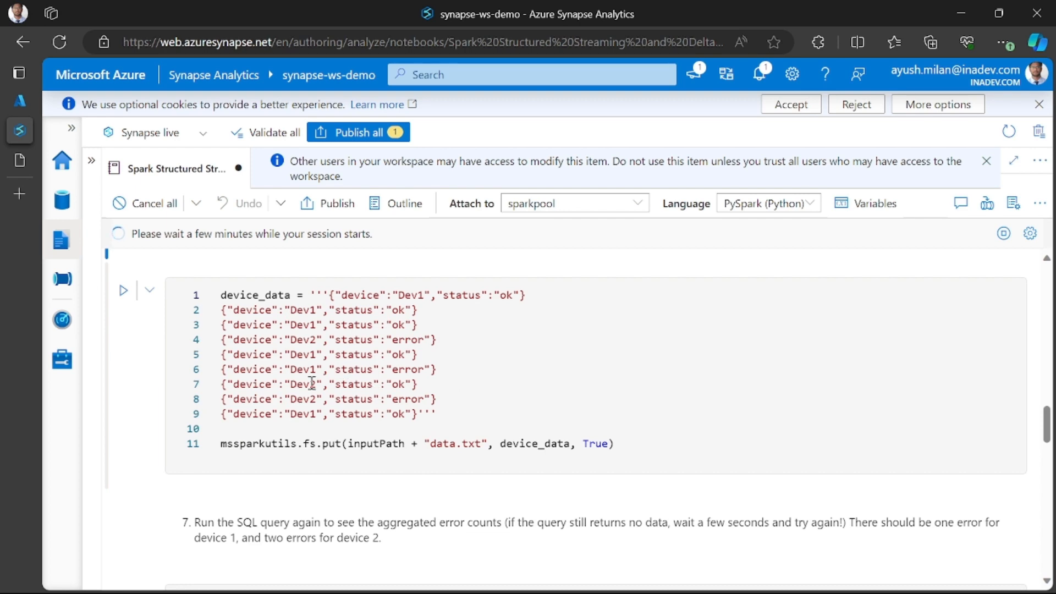
scroll(329, 439, "down", 1)
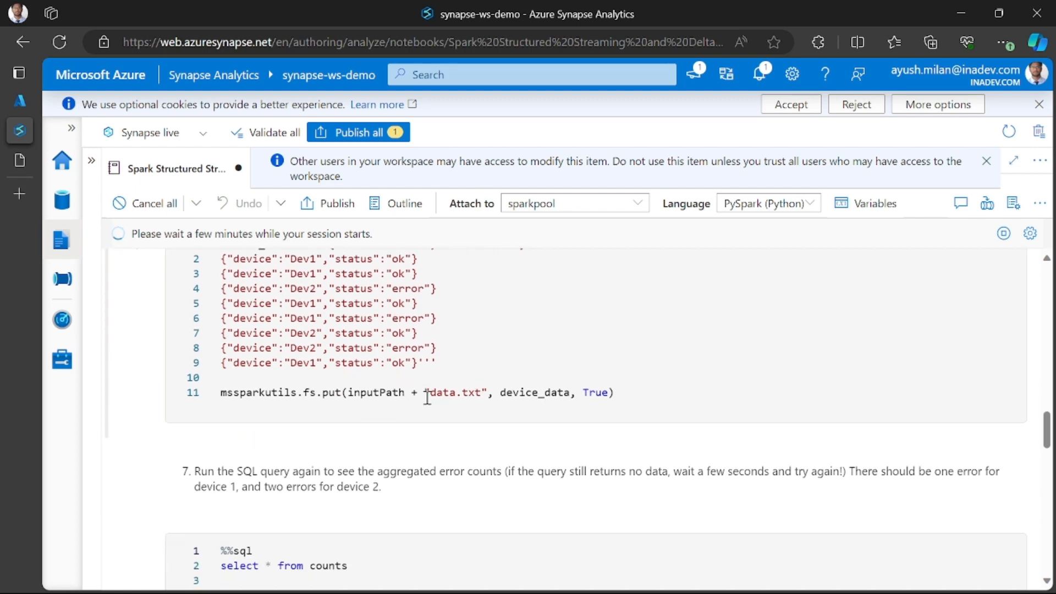
scroll(352, 379, "up", 2)
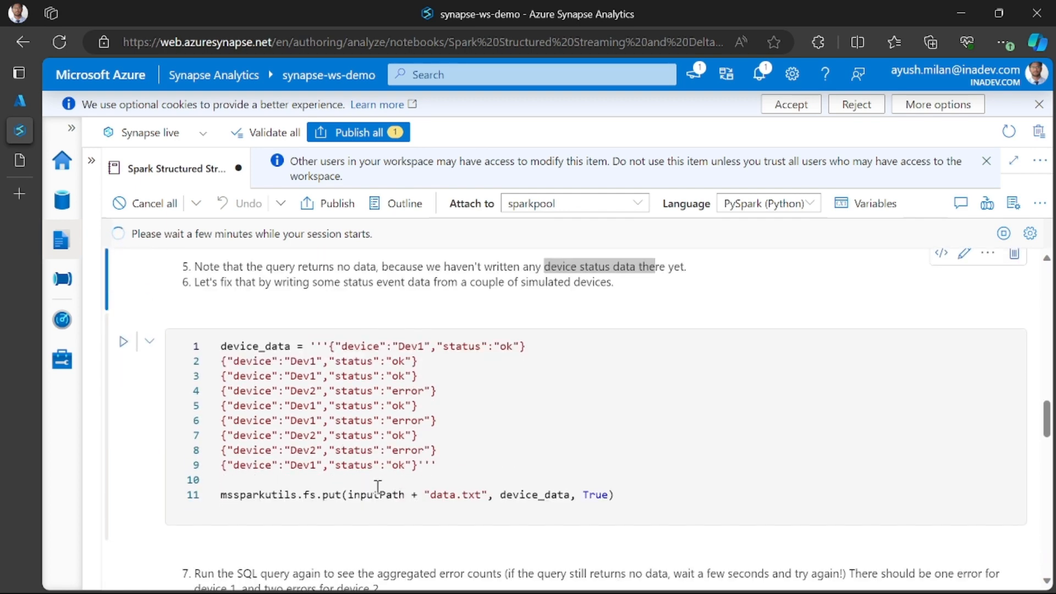
scroll(381, 495, "down", 5)
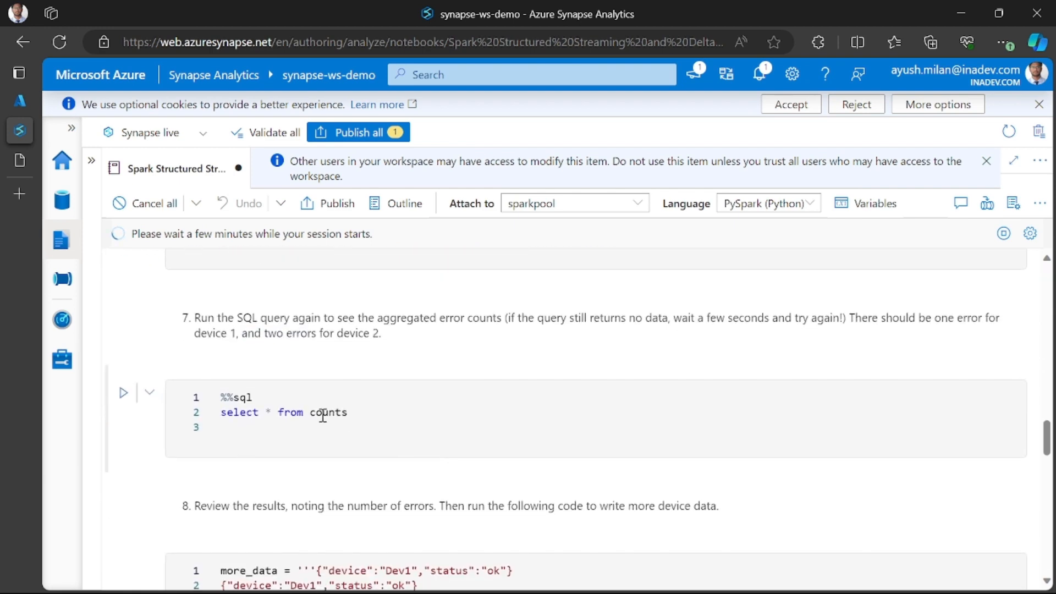
scroll(291, 404, "up", 3)
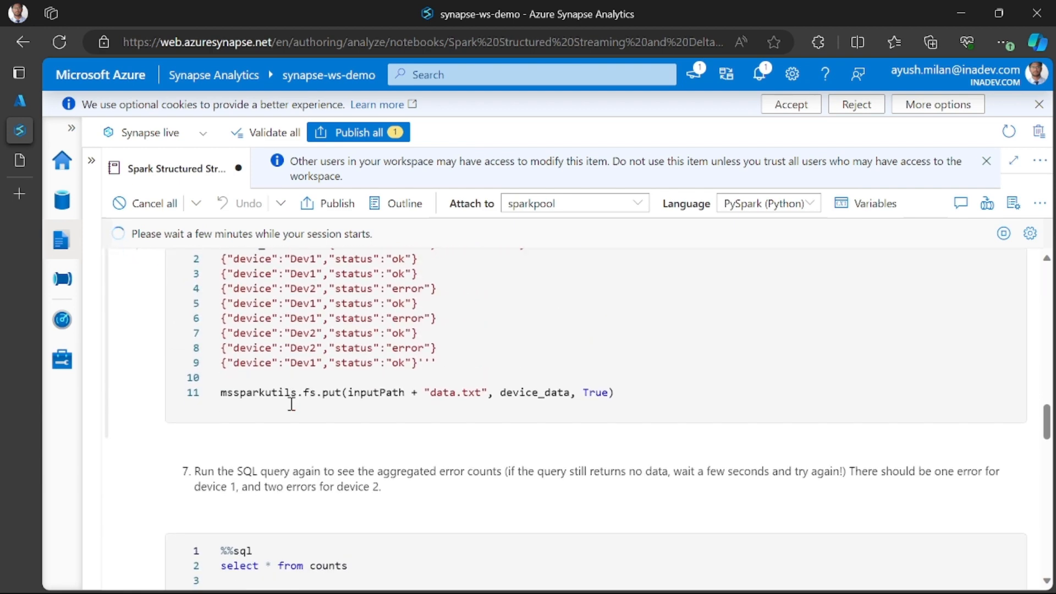
scroll(290, 408, "down", 1)
scroll(289, 404, "up", 2)
scroll(288, 451, "down", 6)
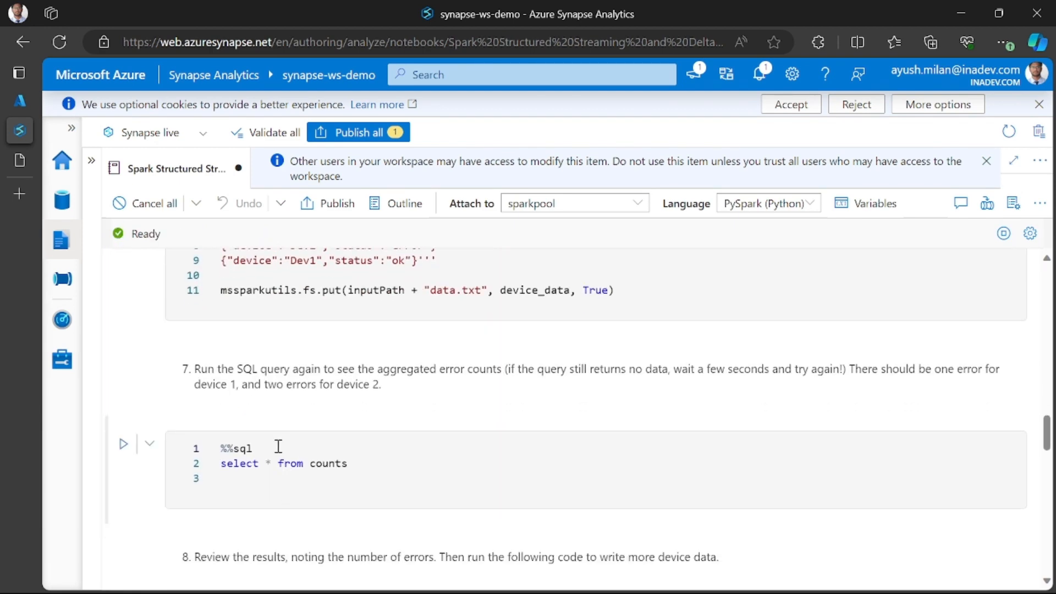
scroll(280, 449, "down", 1)
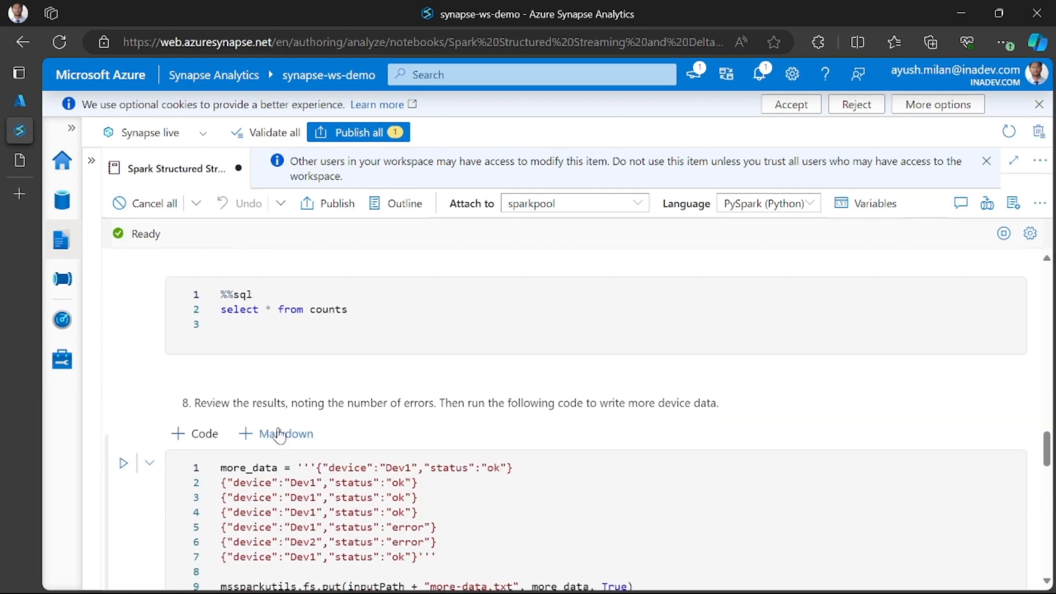
- Return to the cell that creates the /data/ folder and monitor its run until it completes
scroll(385, 418, "up", 20)
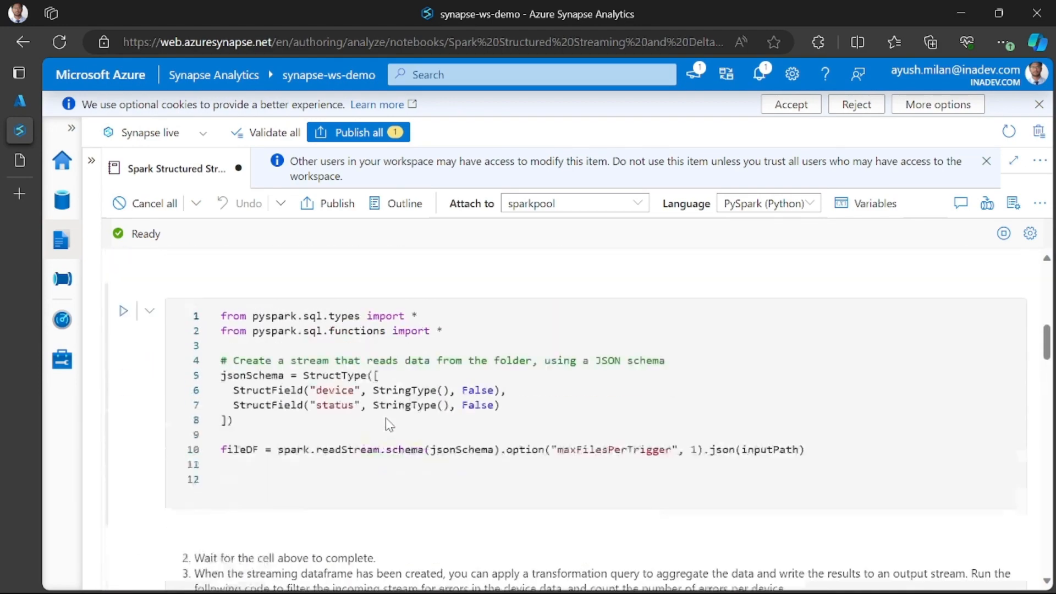
scroll(387, 422, "down", 4)
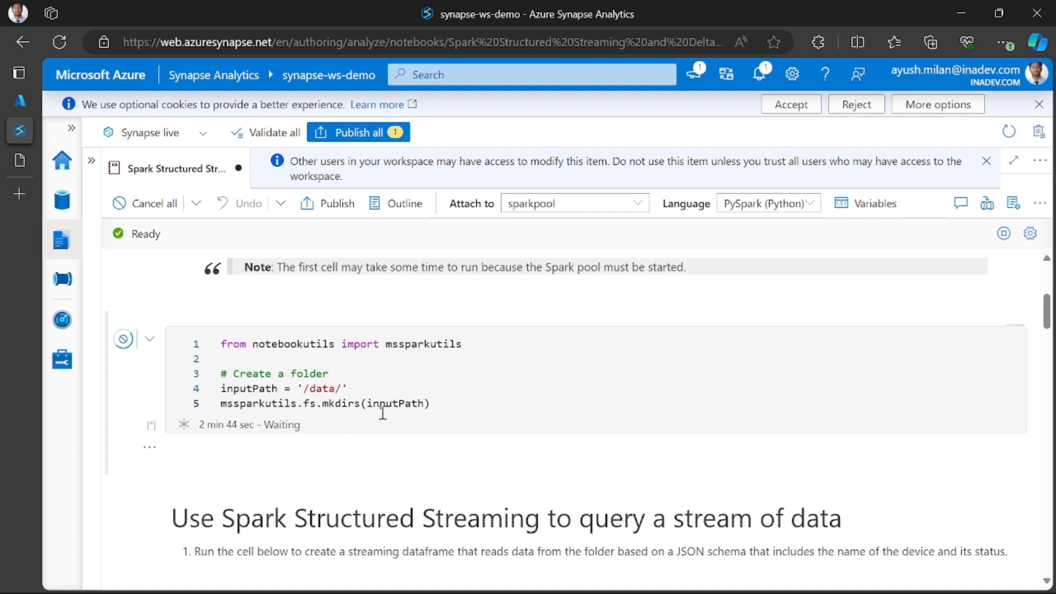
left_click(572, 450)
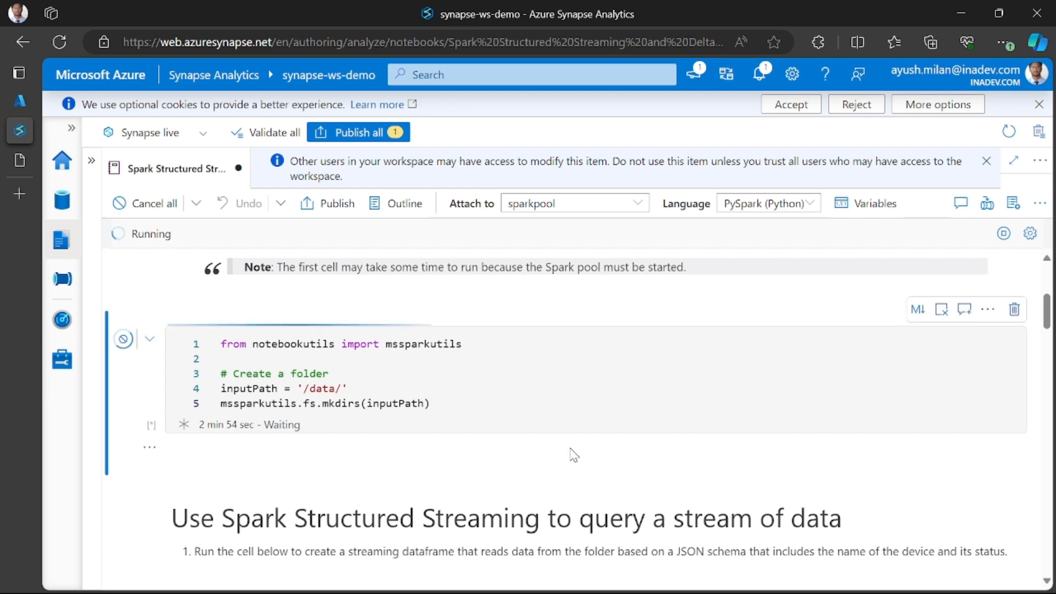
scroll(550, 463, "up", 2)
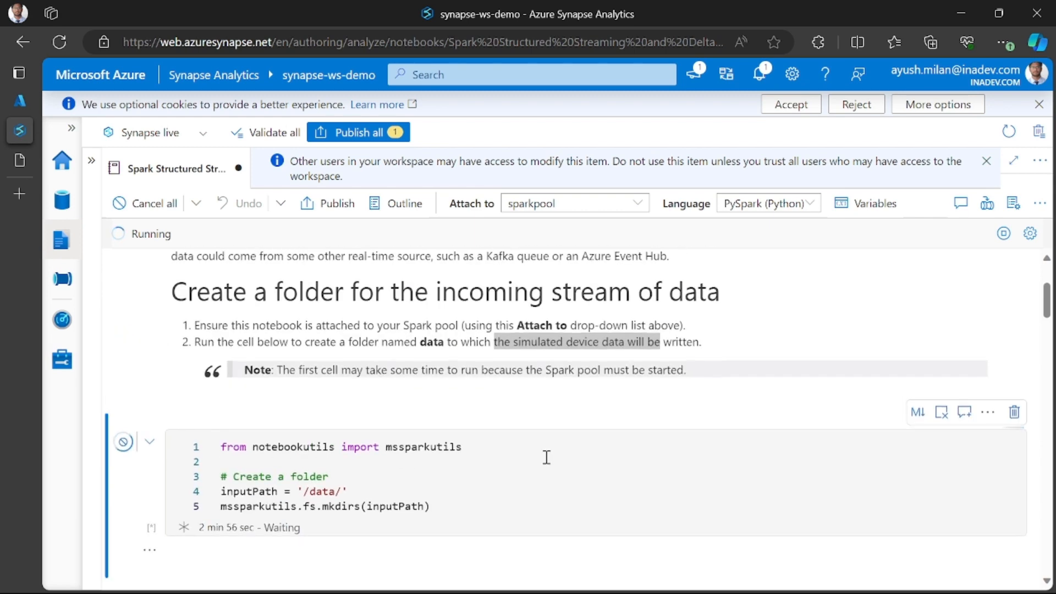
scroll(547, 460, "down", 1)
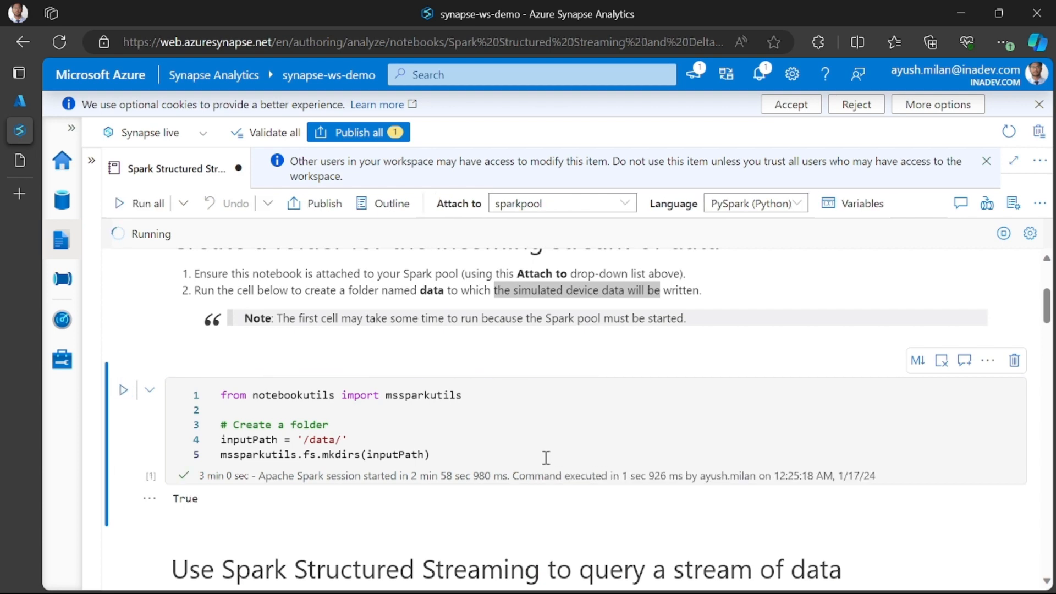
scroll(545, 457, "down", 4)
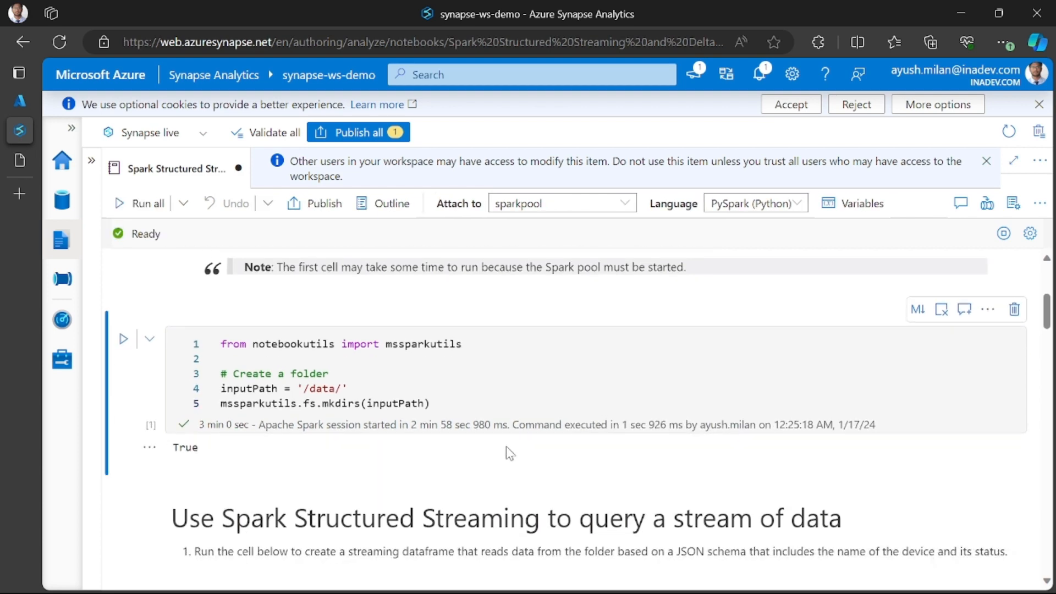
scroll(311, 366, "up", 2)
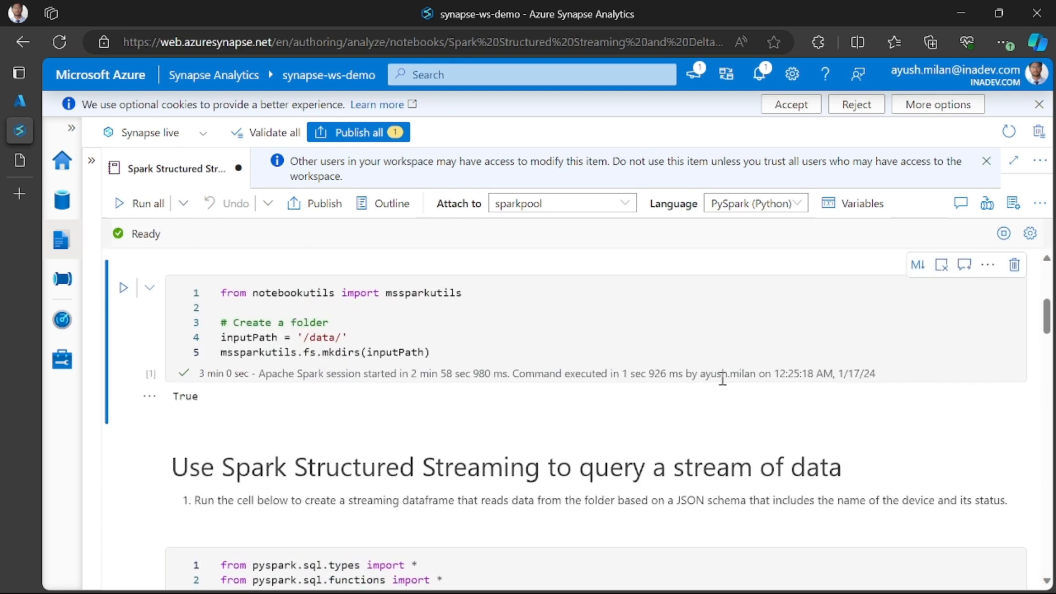
- Run the cell that defines jsonSchema and creates the fileDF streaming dataframe from the input folder
scroll(514, 370, "down", 4)
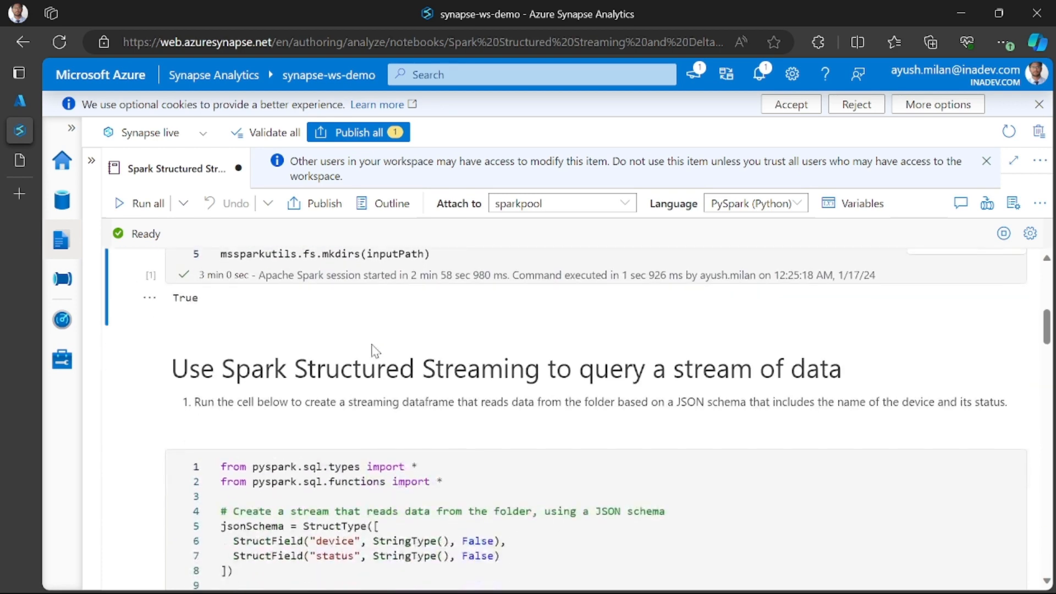
left_click(460, 478)
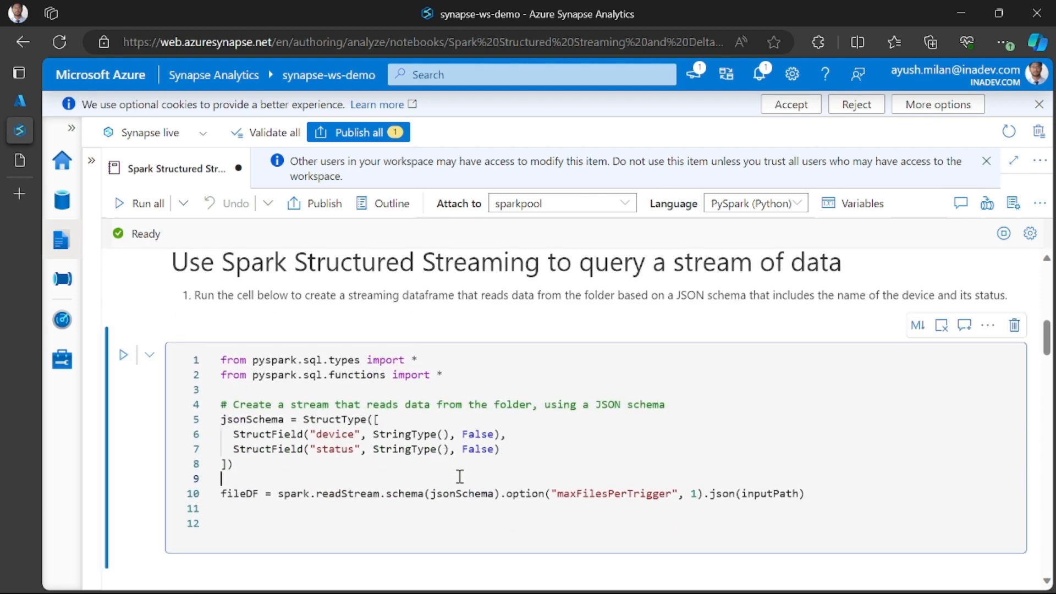
left_click(123, 354)
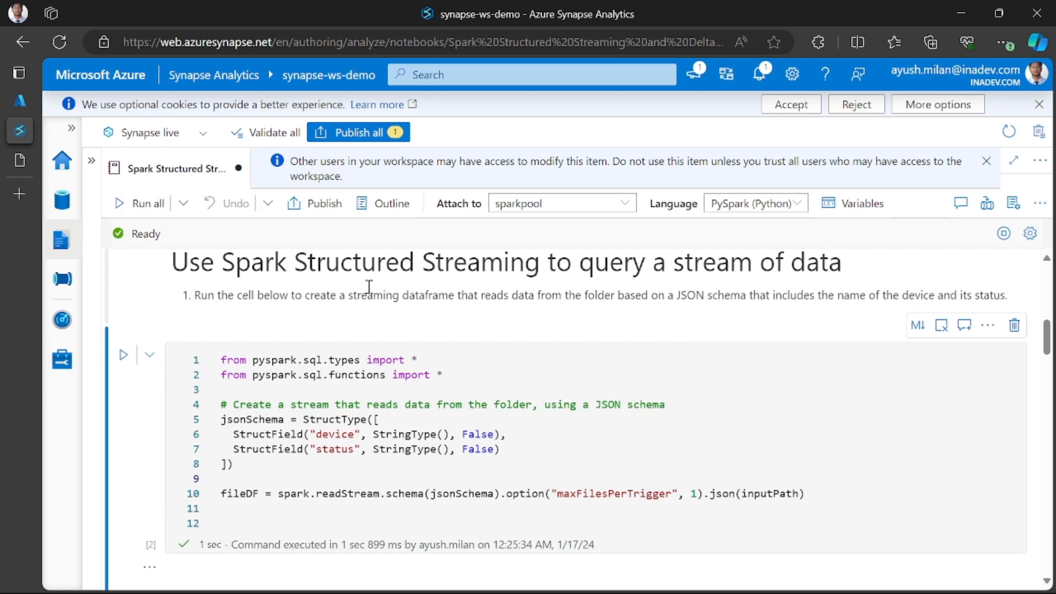
- Run the countDF cell to start the counts streaming query of errors per device, and check its printed output
scroll(467, 310, "down", 3)
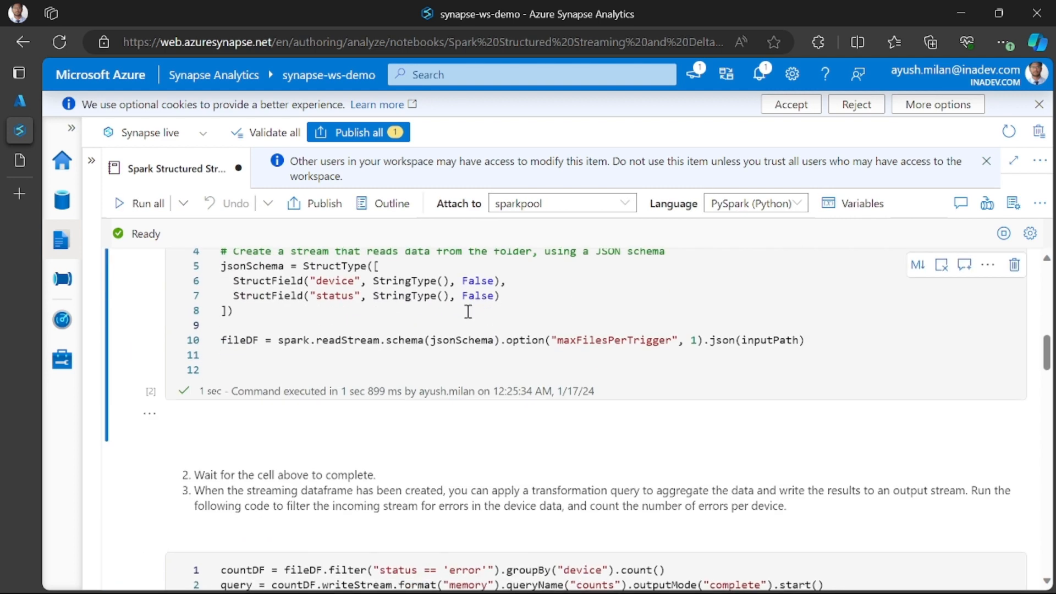
scroll(467, 311, "up", 4)
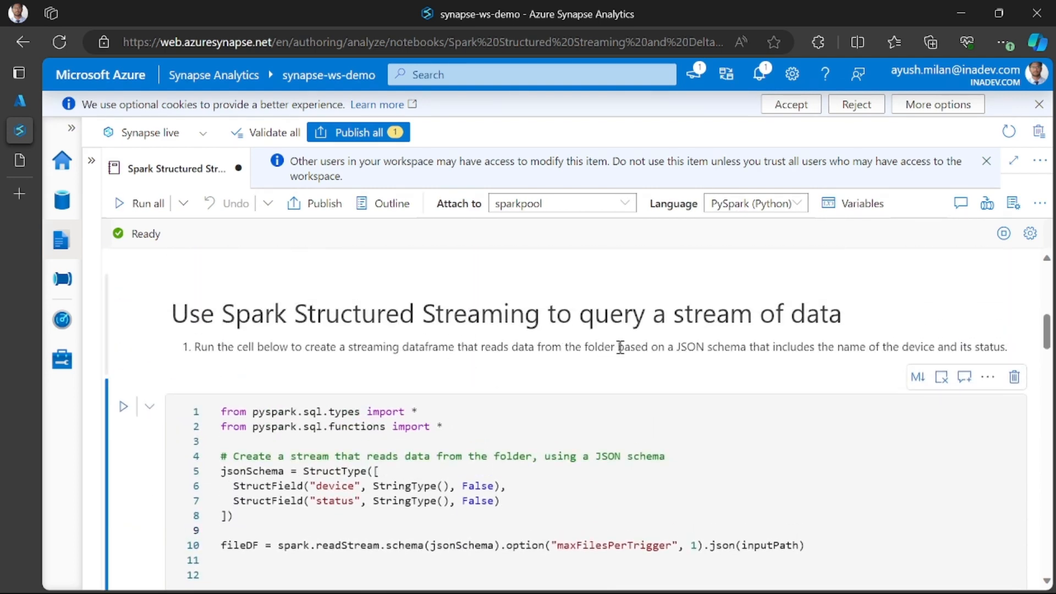
scroll(621, 346, "down", 1)
scroll(341, 337, "up", 4)
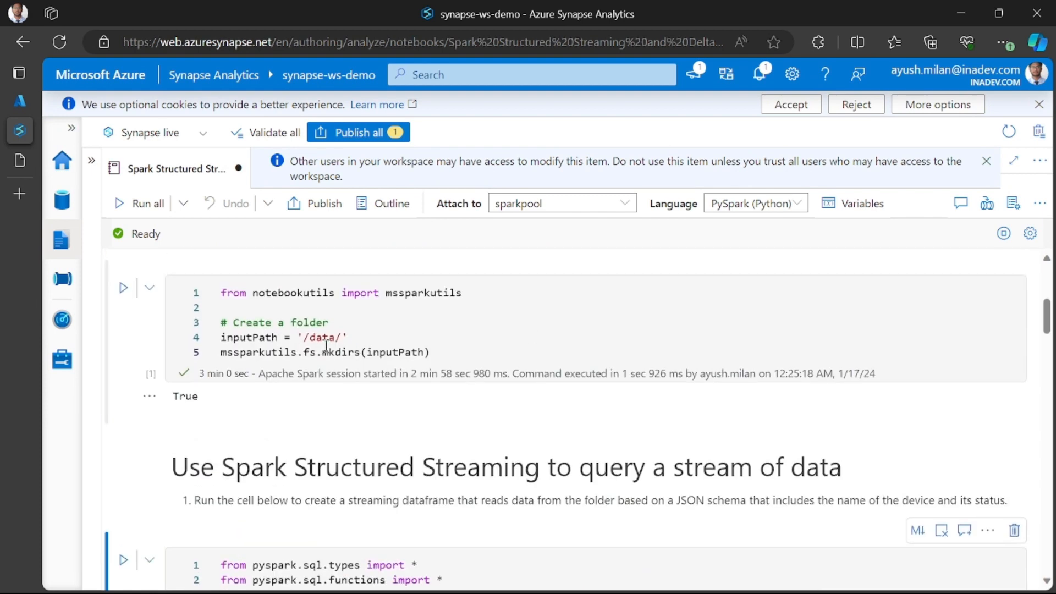
scroll(358, 345, "down", 3)
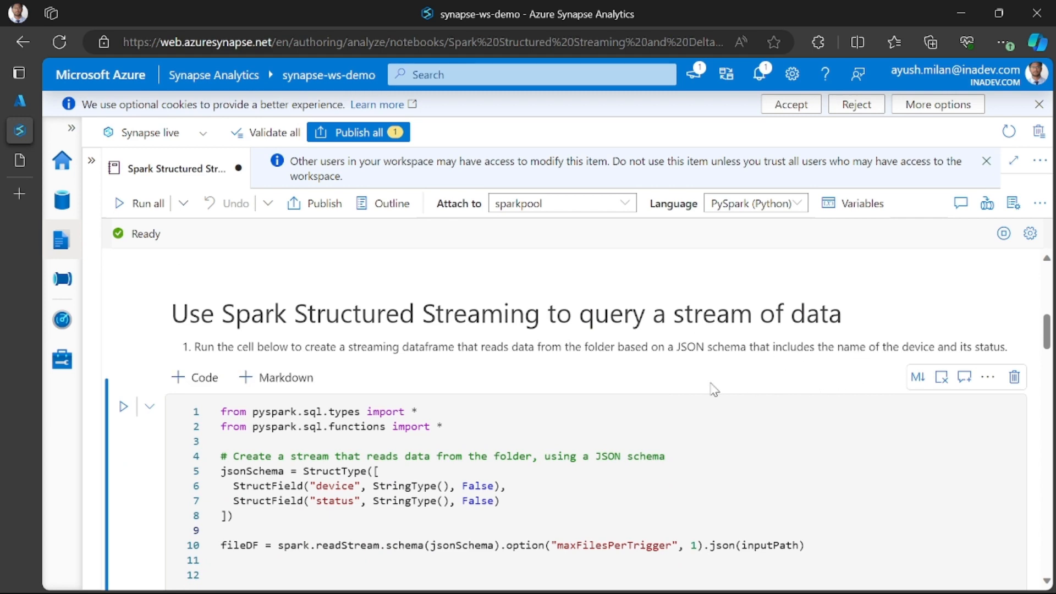
scroll(378, 400, "down", 2)
scroll(379, 400, "down", 4)
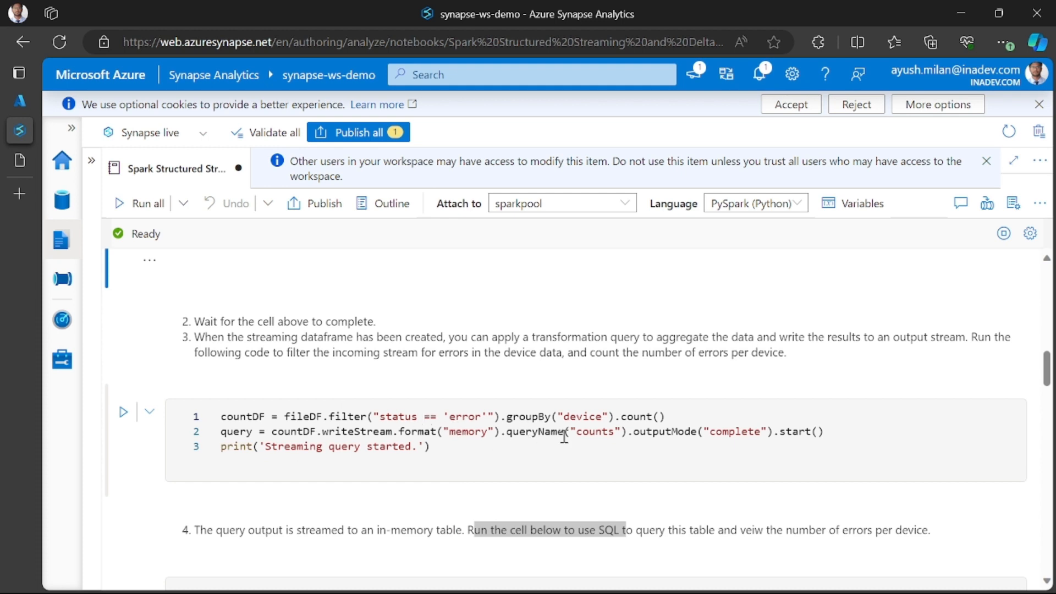
left_click(123, 411)
scroll(346, 470, "down", 2)
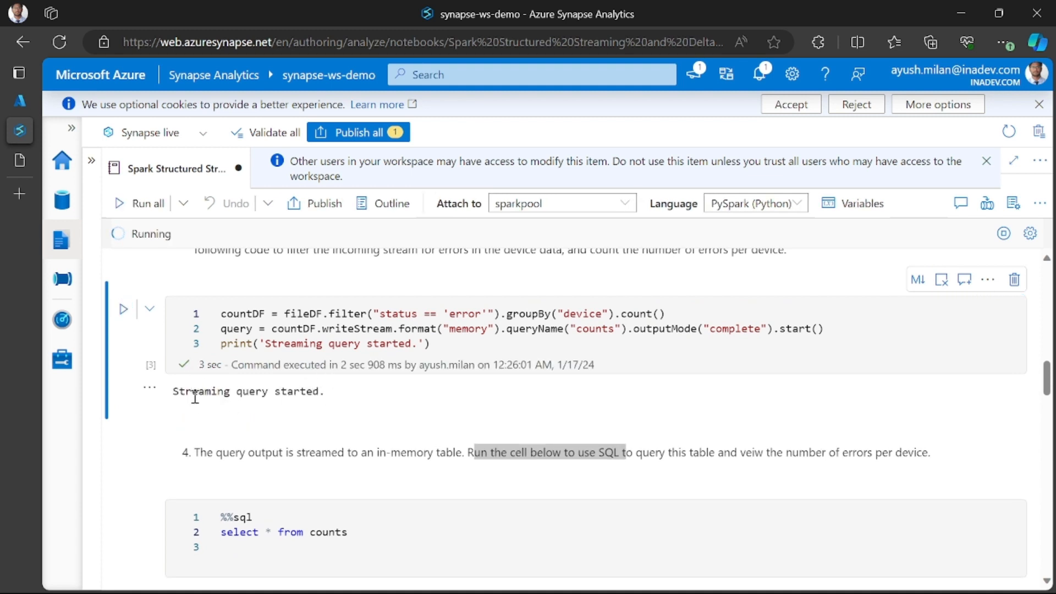
left_click_drag(178, 393, 328, 394)
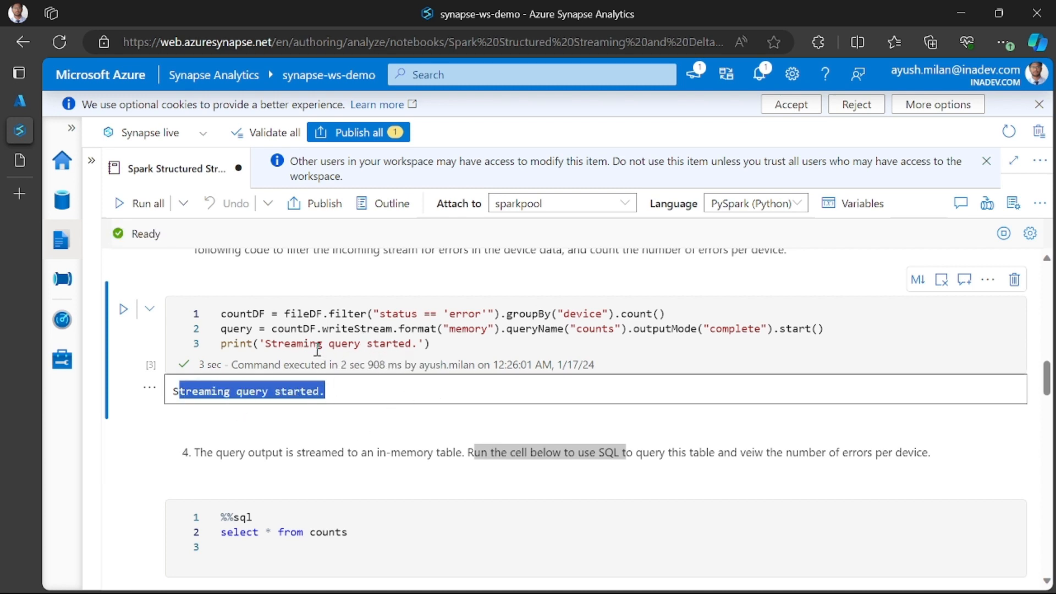
- Run the first SQL cell that selects everything from counts, just below the countDF cell, and check its output
scroll(411, 357, "down", 1)
scroll(390, 352, "up", 1)
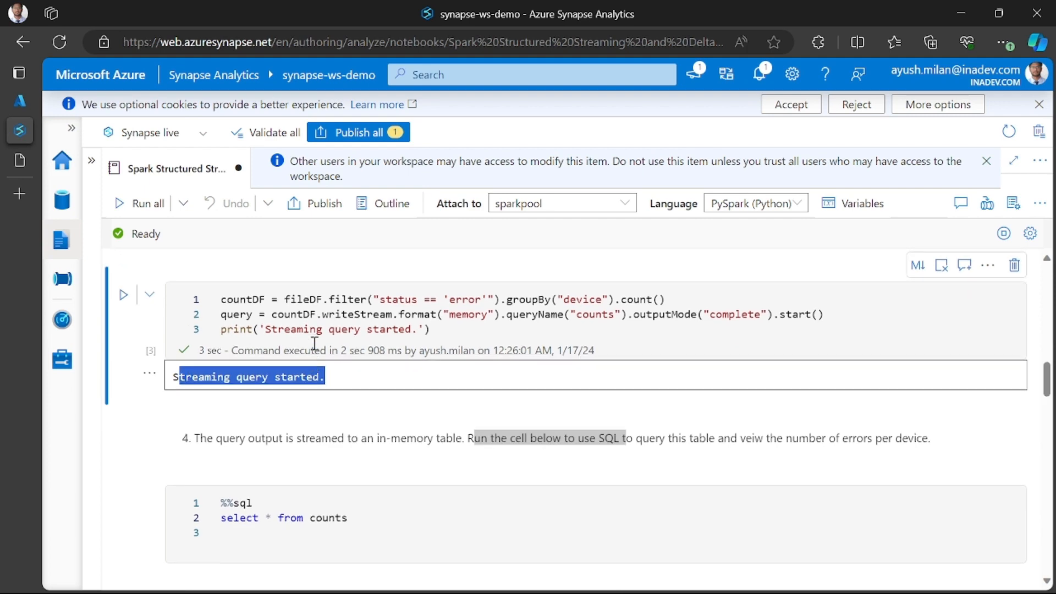
scroll(339, 389, "down", 2)
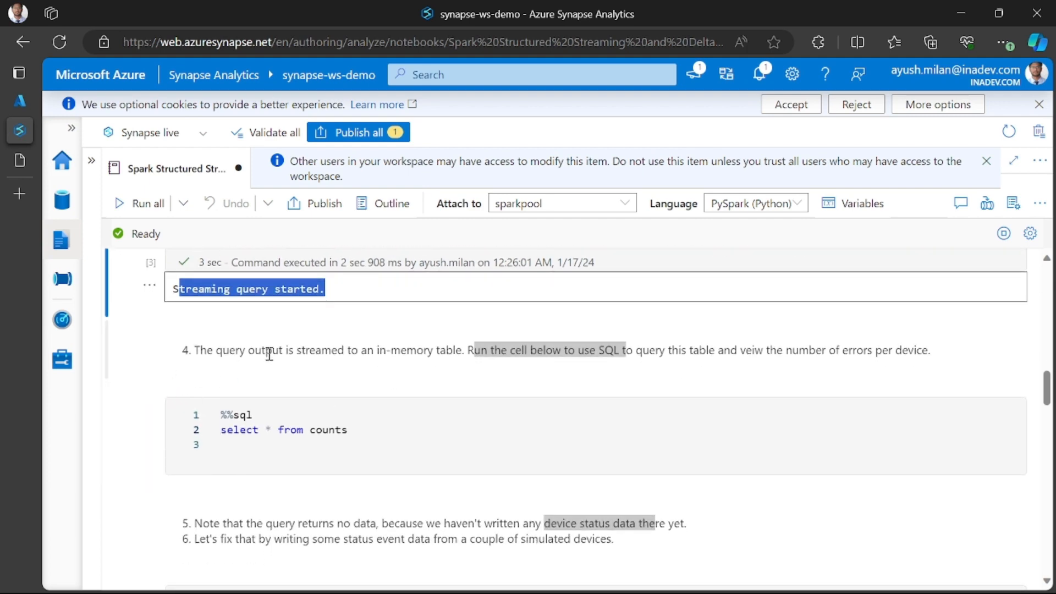
scroll(268, 353, "up", 2)
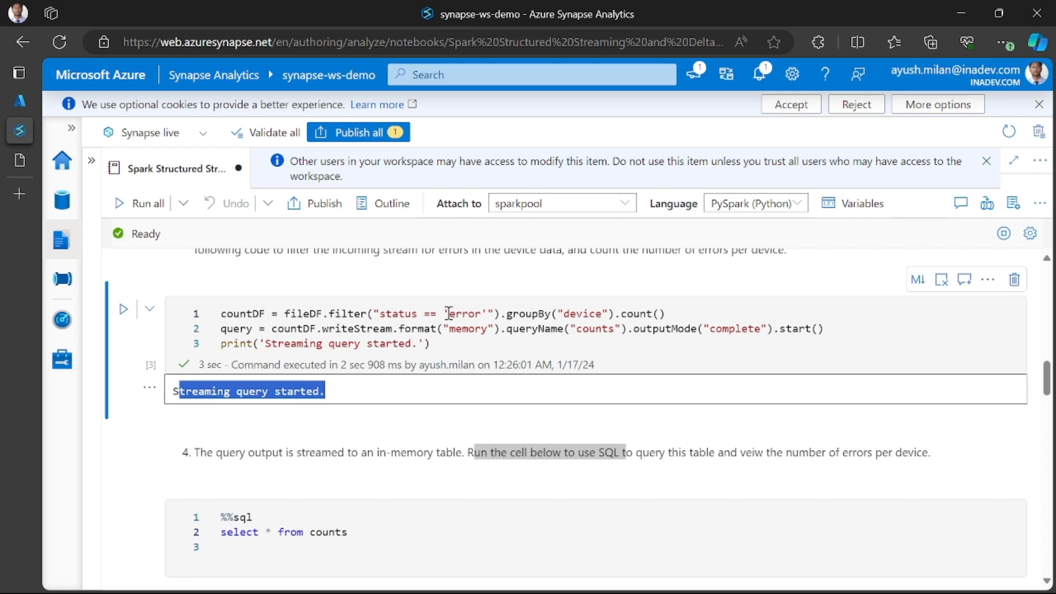
scroll(448, 313, "up", 2)
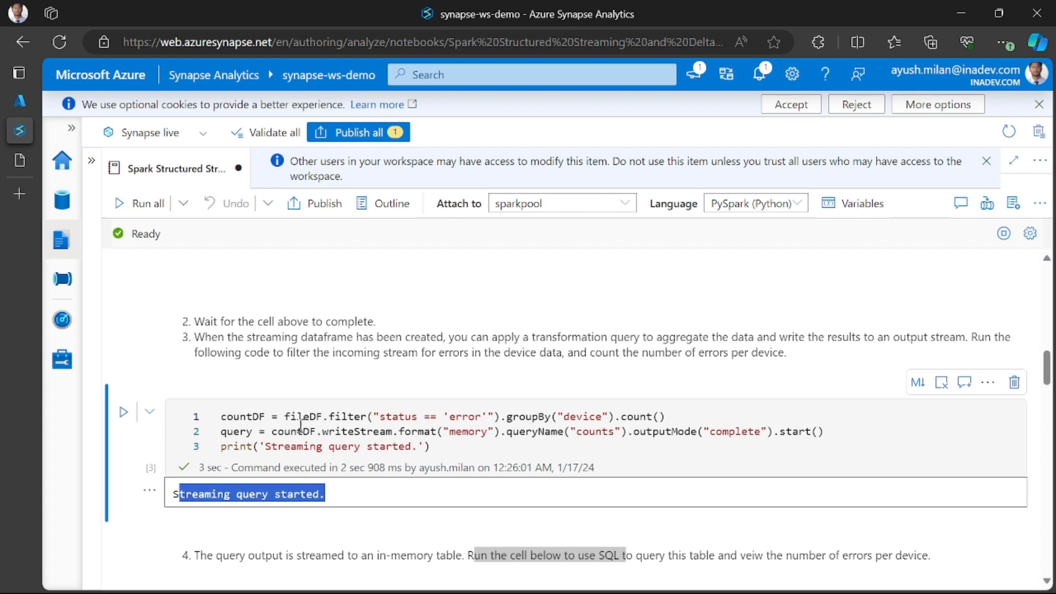
scroll(297, 429, "down", 2)
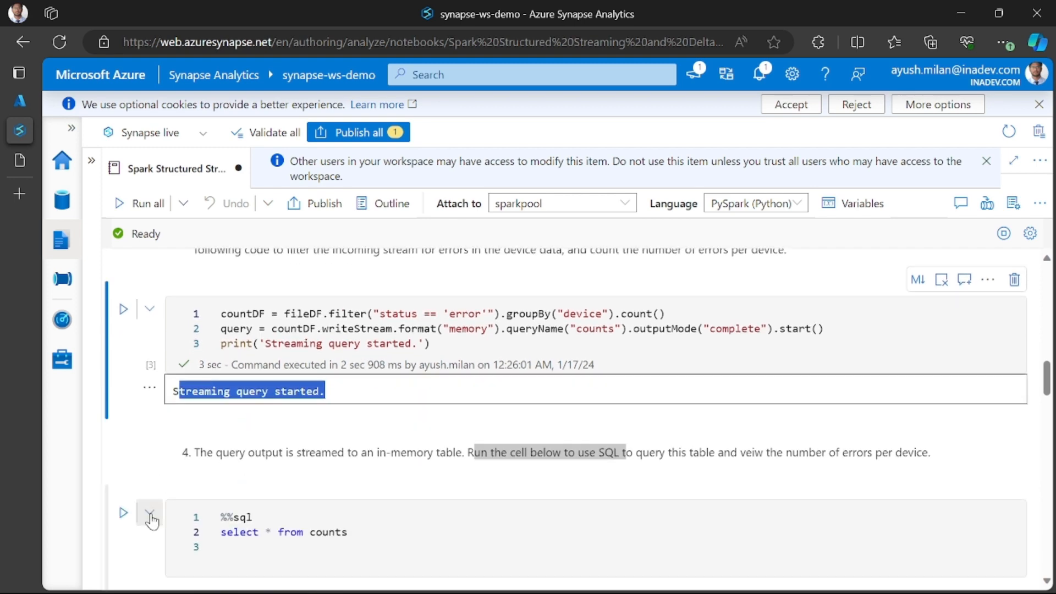
scroll(266, 448, "down", 1)
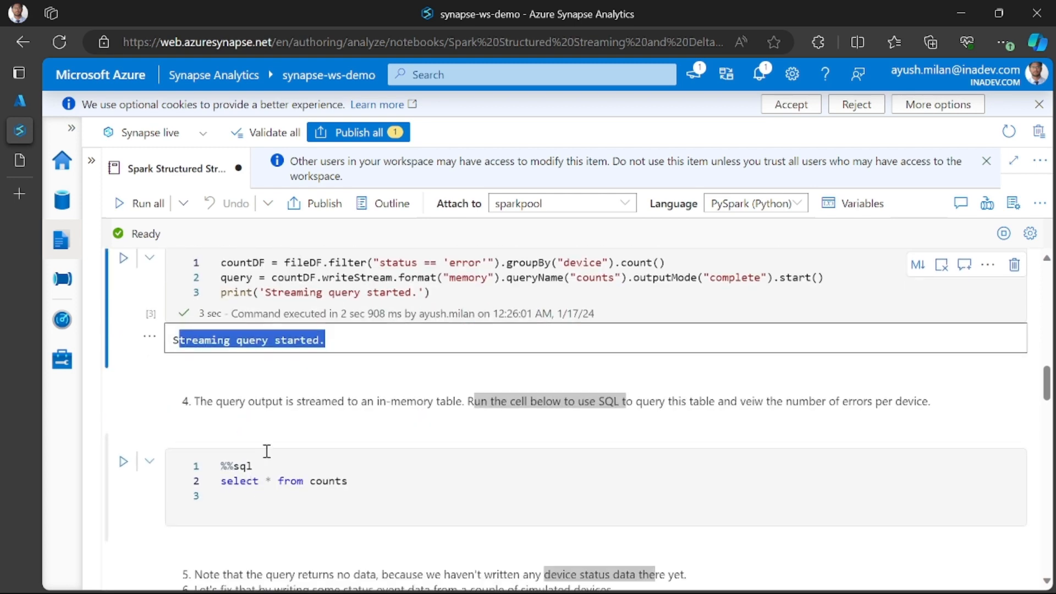
left_click(292, 491)
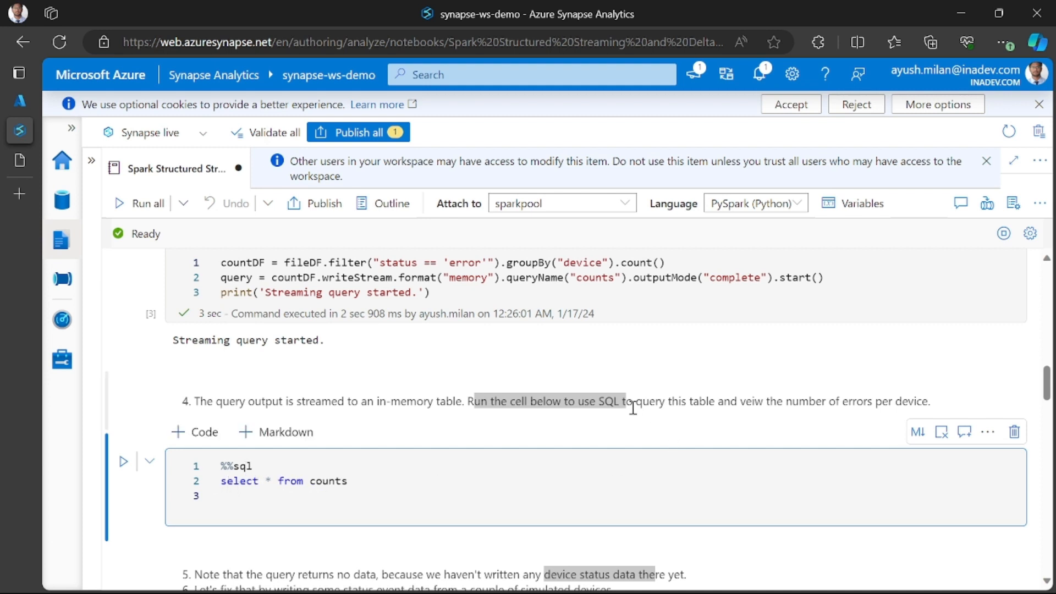
left_click(123, 462)
scroll(398, 446, "down", 2)
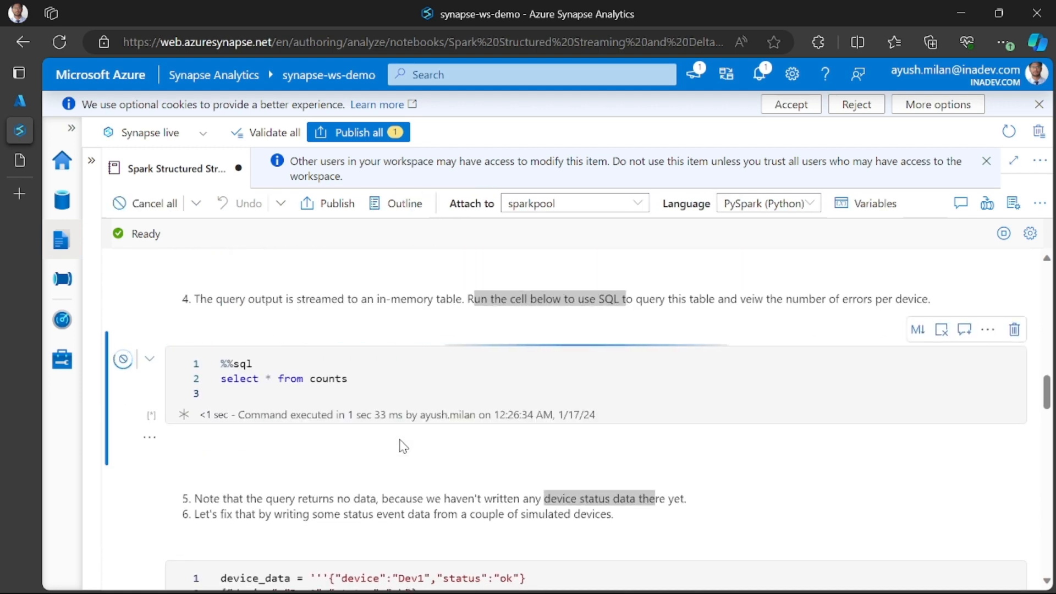
scroll(399, 446, "down", 1)
scroll(332, 519, "down", 2)
scroll(282, 411, "up", 3)
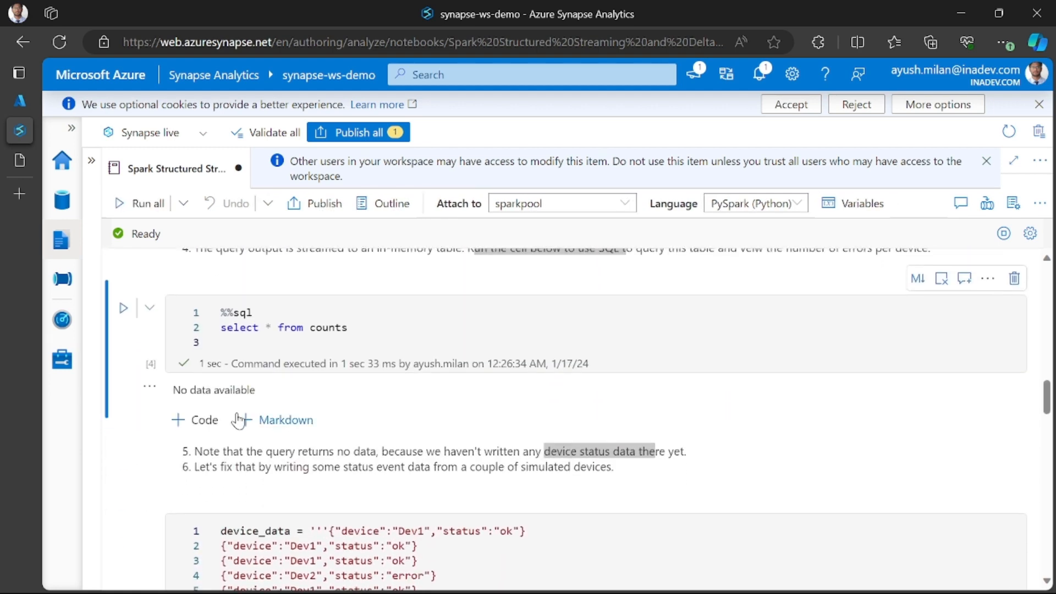
- Run the device_data cell that writes the simulated device statuses to data.txt, and check its output
scroll(282, 411, "down", 1)
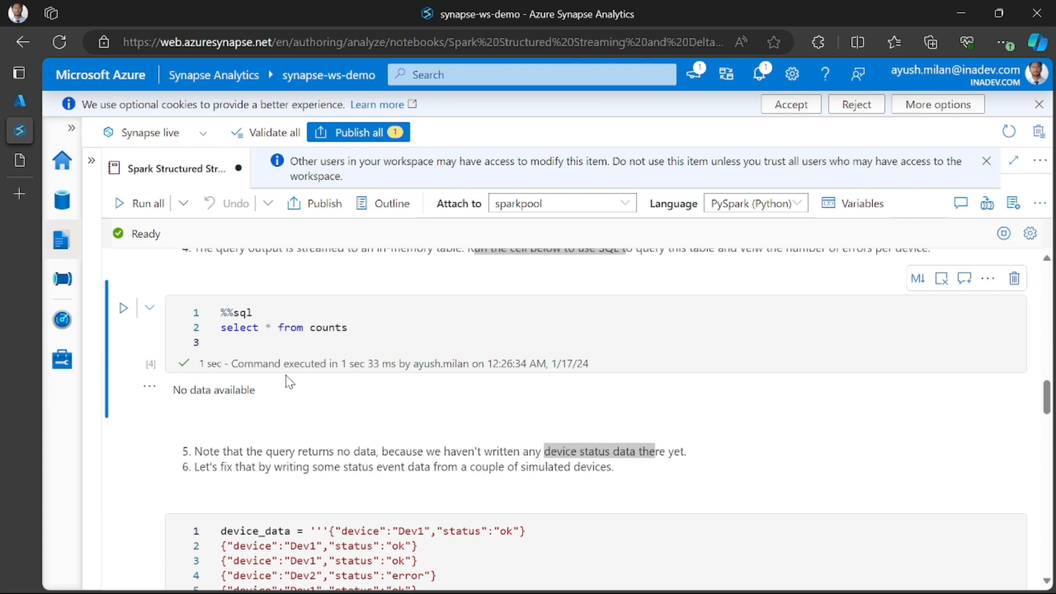
scroll(243, 337, "up", 4)
scroll(291, 342, "down", 4)
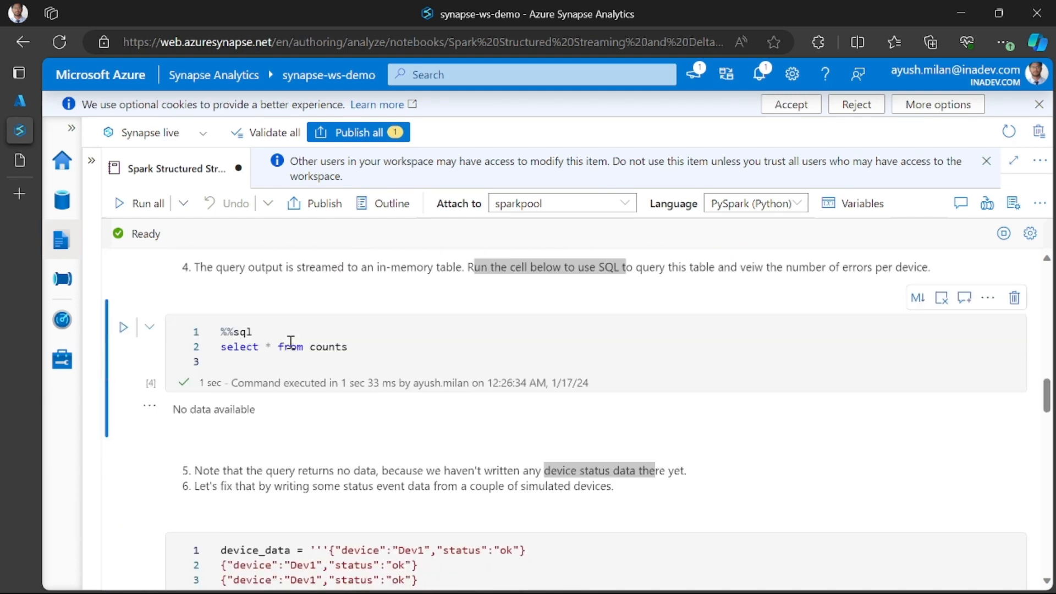
scroll(291, 342, "up", 5)
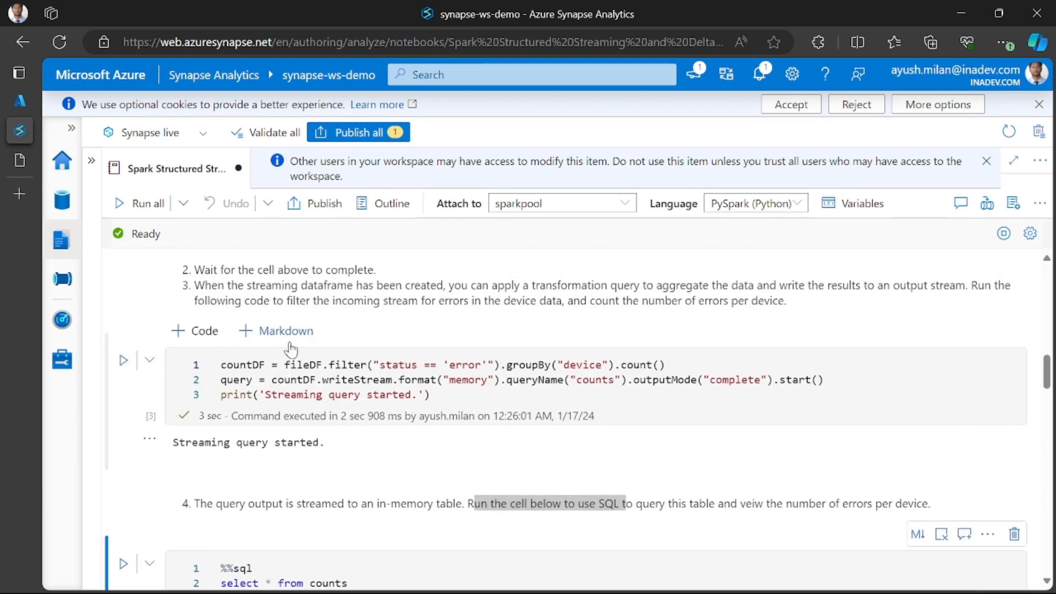
scroll(291, 346, "down", 5)
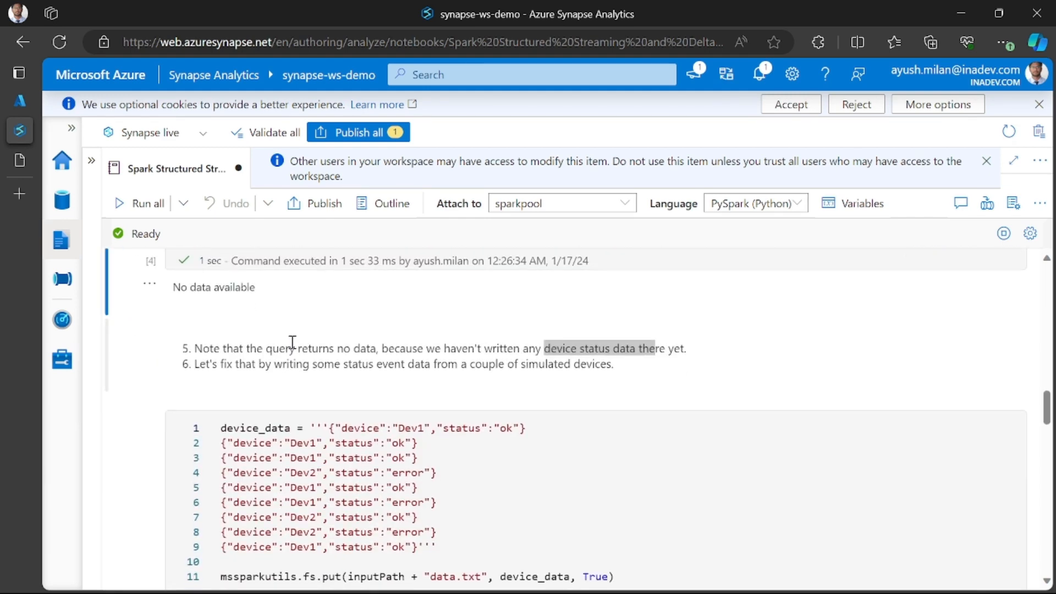
scroll(296, 344, "down", 1)
scroll(301, 413, "up", 1)
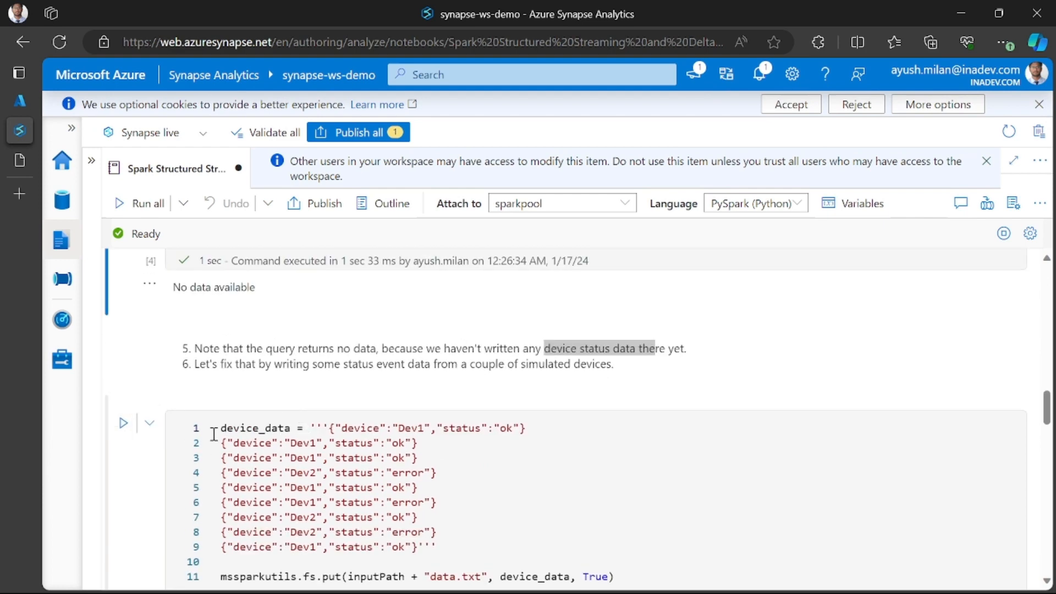
left_click(130, 431)
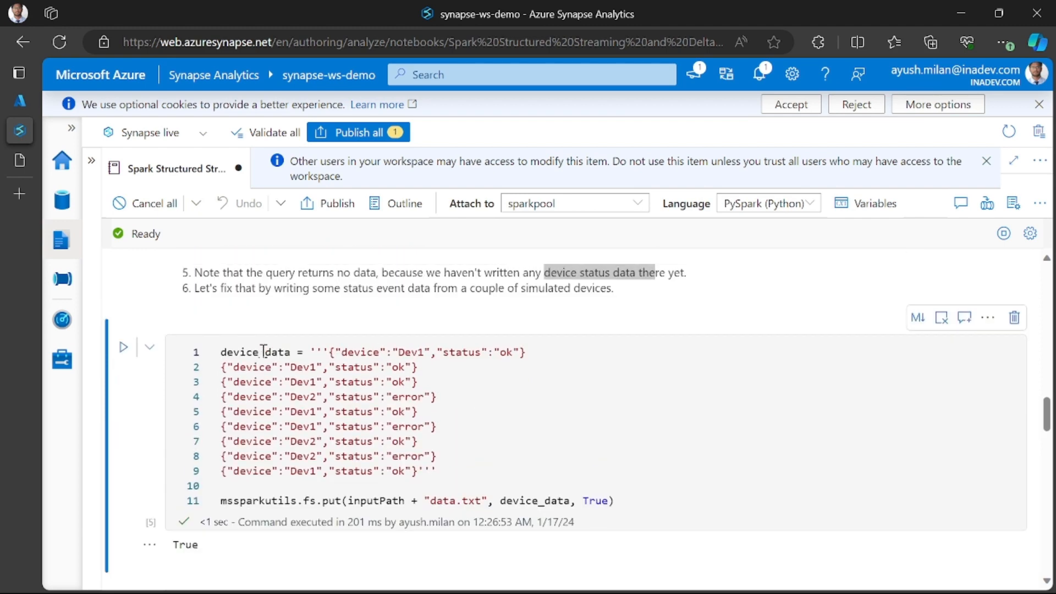
scroll(317, 413, "down", 1)
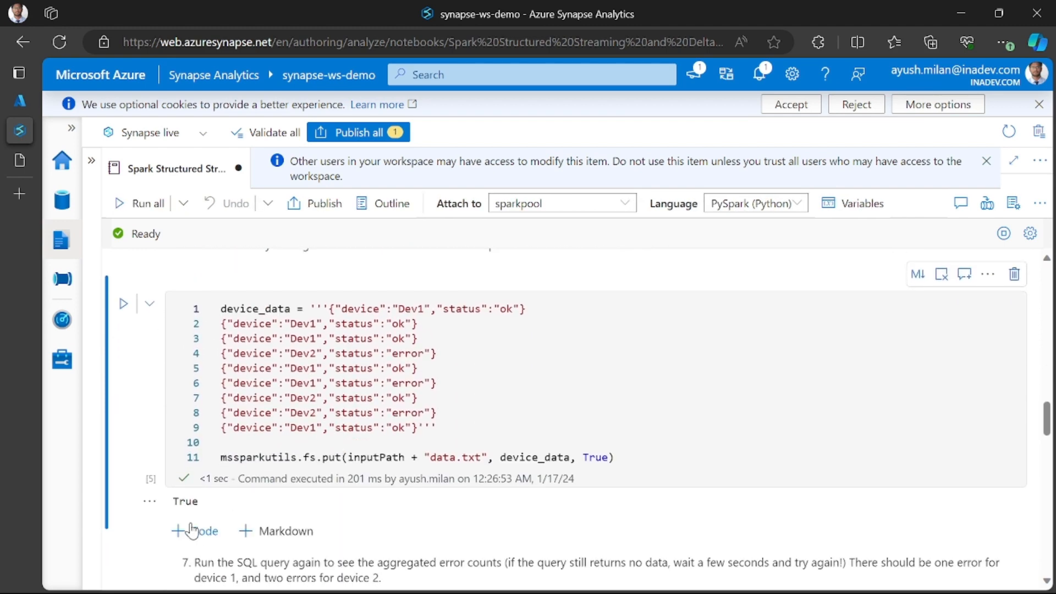
scroll(305, 486, "down", 3)
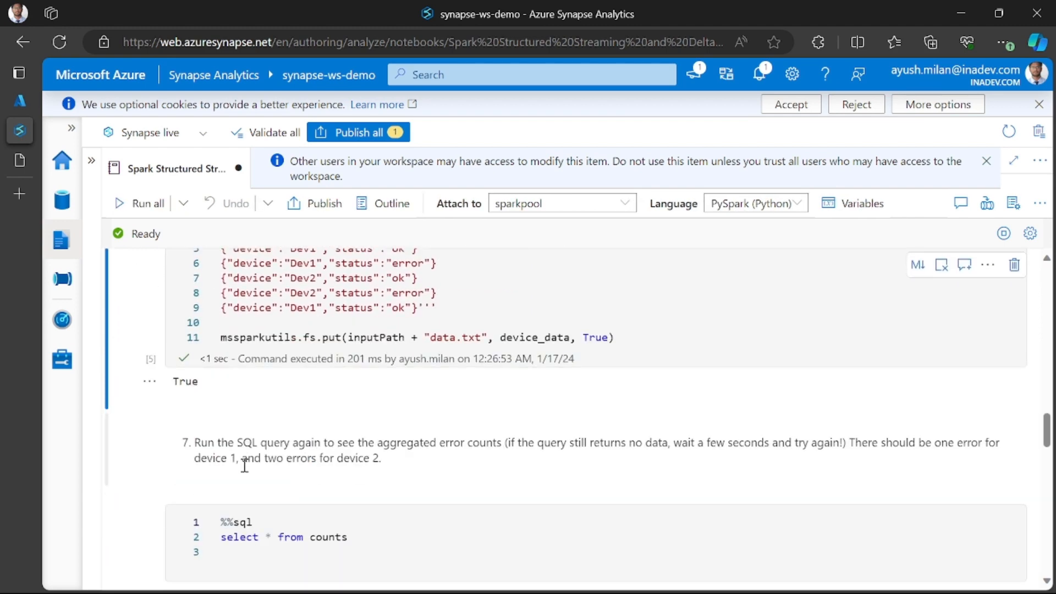
scroll(292, 386, "up", 2)
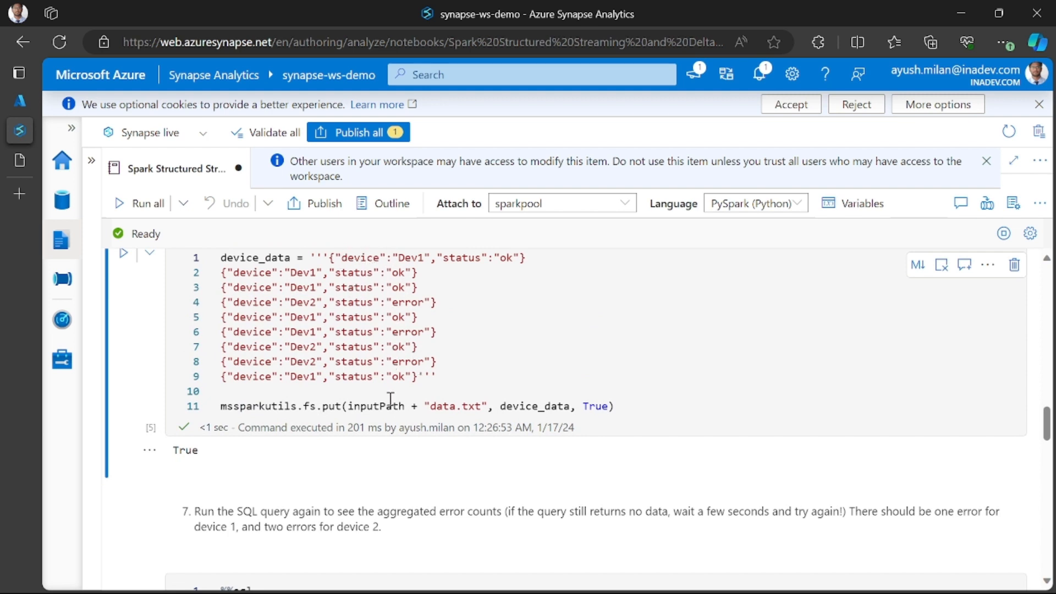
- Run the SQL cell below instruction 7 to query the counts table again, and check its output
scroll(391, 399, "down", 2)
left_click(128, 484)
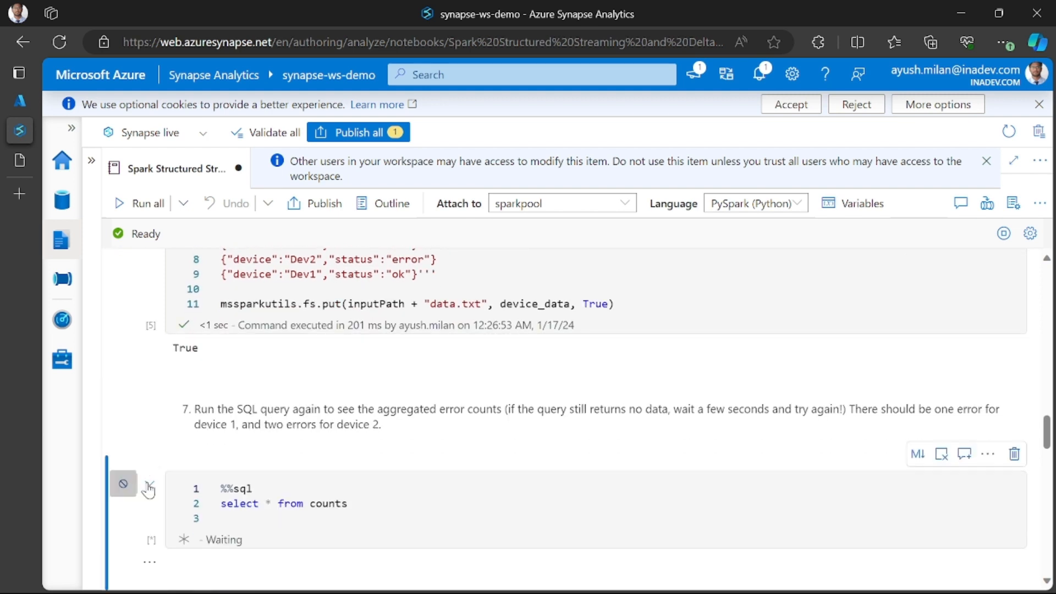
scroll(148, 489, "down", 1)
scroll(286, 466, "down", 2)
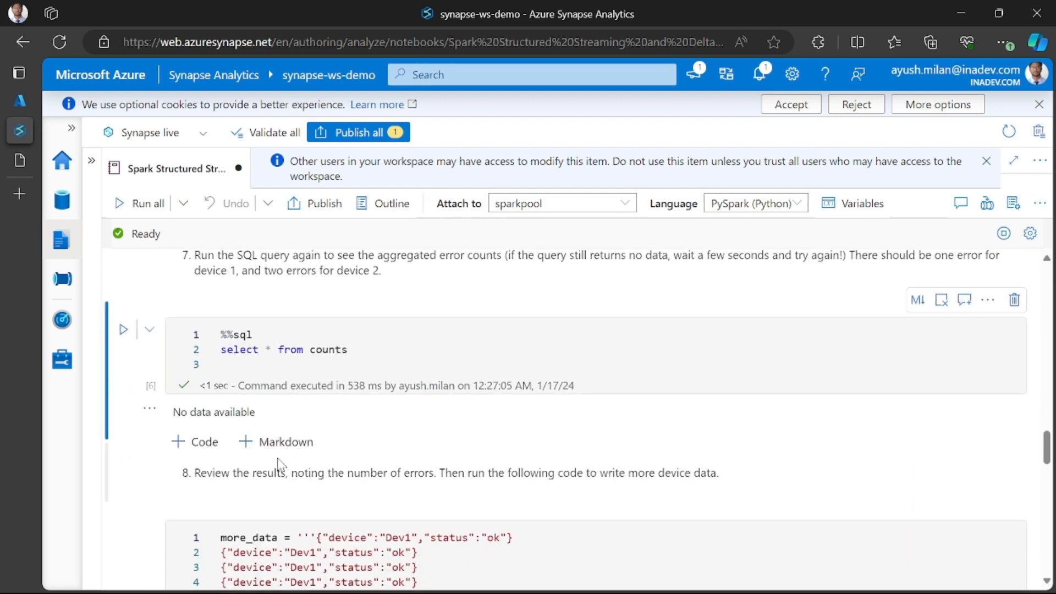
scroll(273, 368, "up", 1)
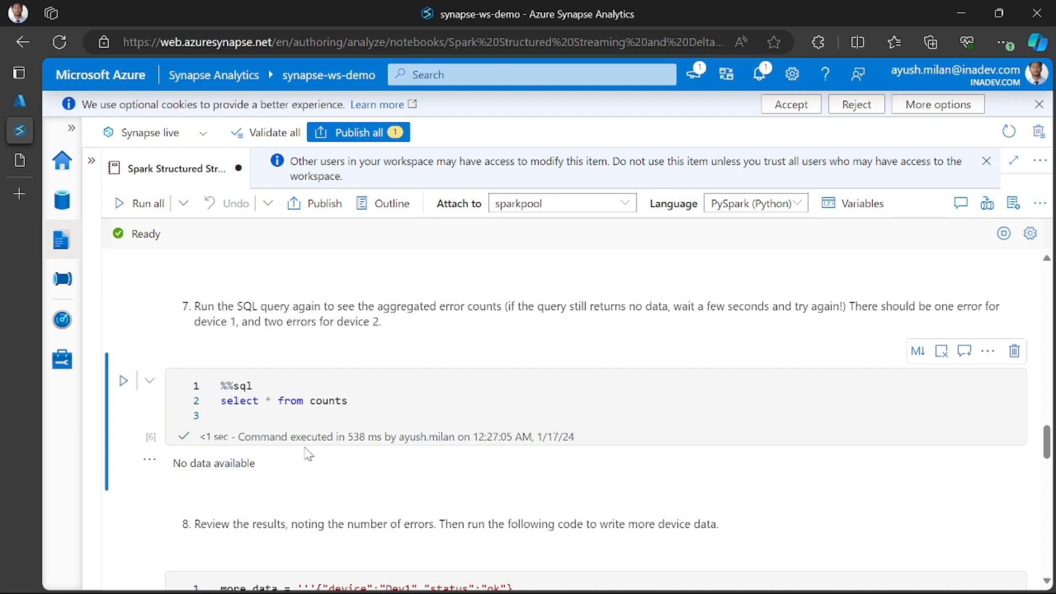
- Rerun the counts query below instruction 7 until it returns error counts per device, reviewing the error entries in device_data between attempts
left_click(123, 380)
scroll(461, 339, "up", 4)
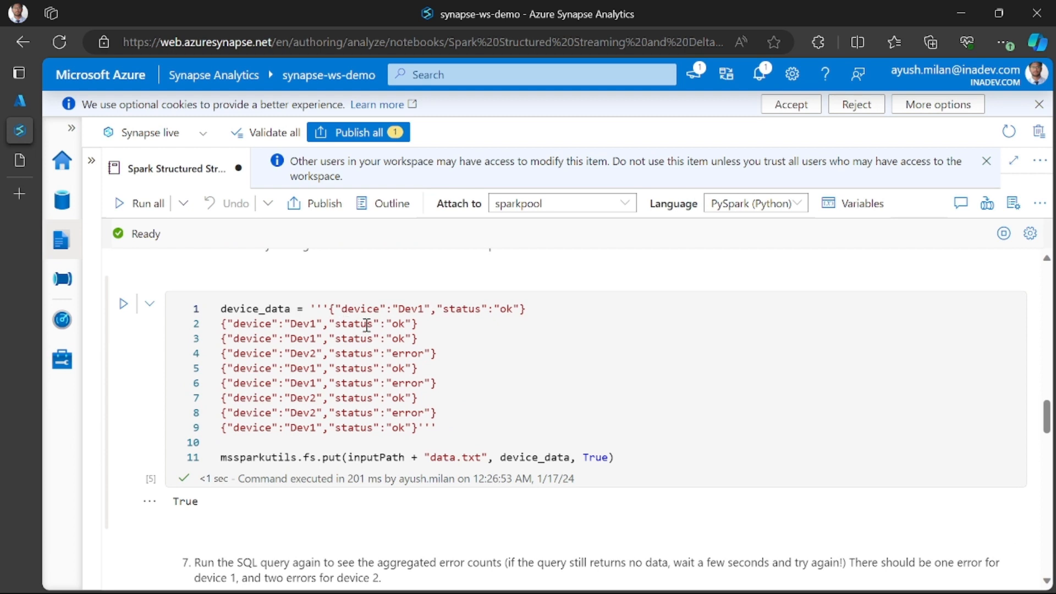
left_click(401, 355)
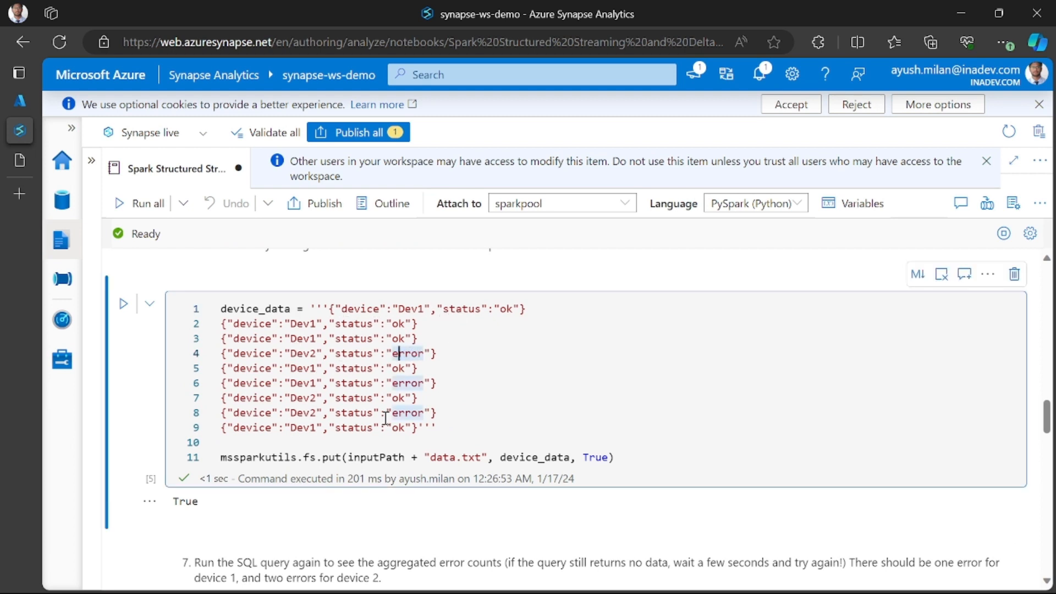
scroll(247, 387, "down", 5)
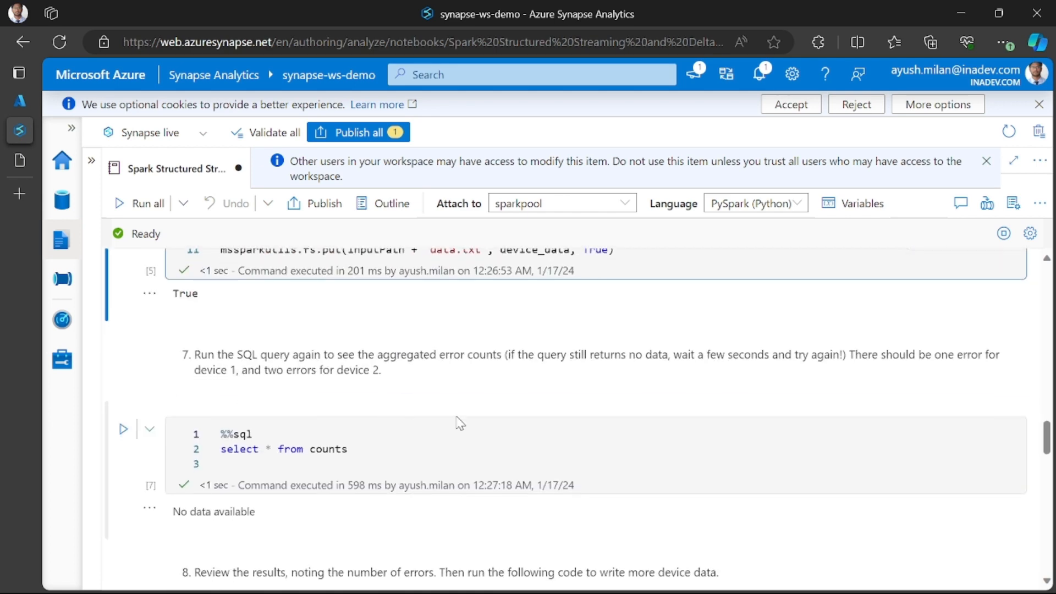
scroll(463, 368, "up", 3)
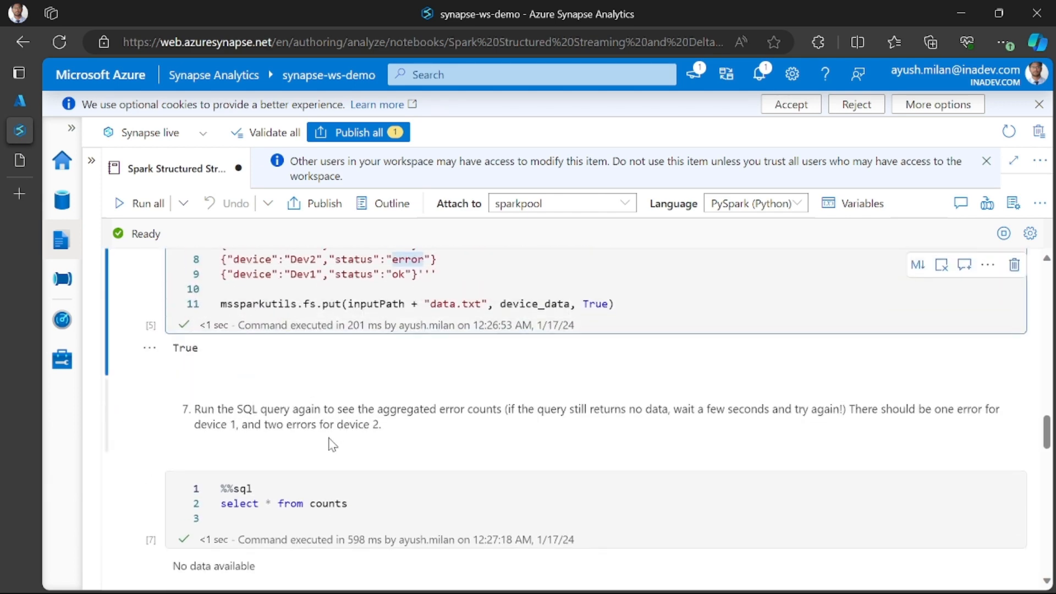
scroll(330, 443, "down", 2)
left_click(124, 381)
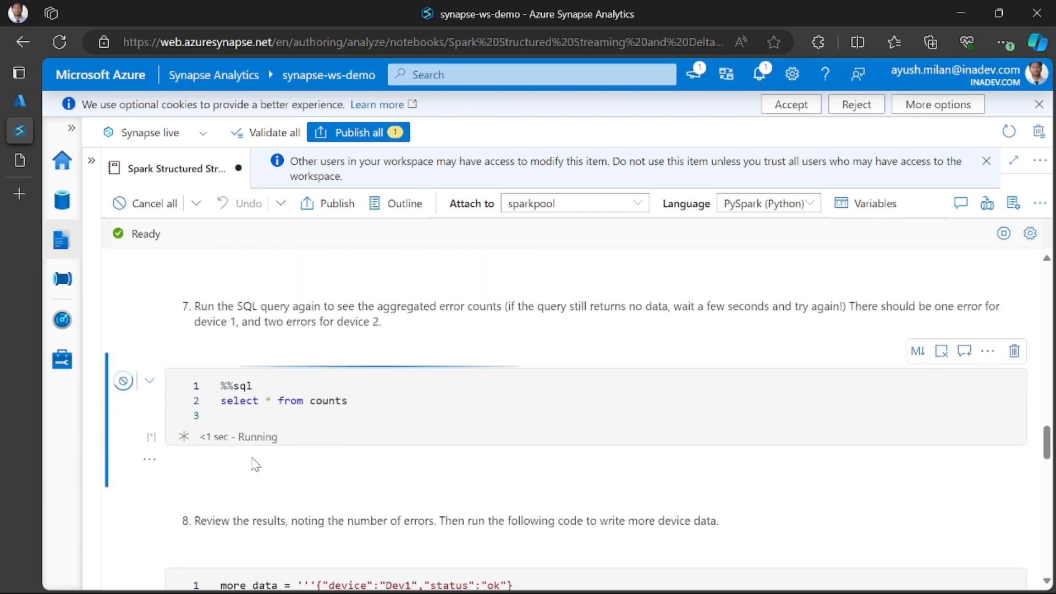
scroll(319, 363, "down", 1)
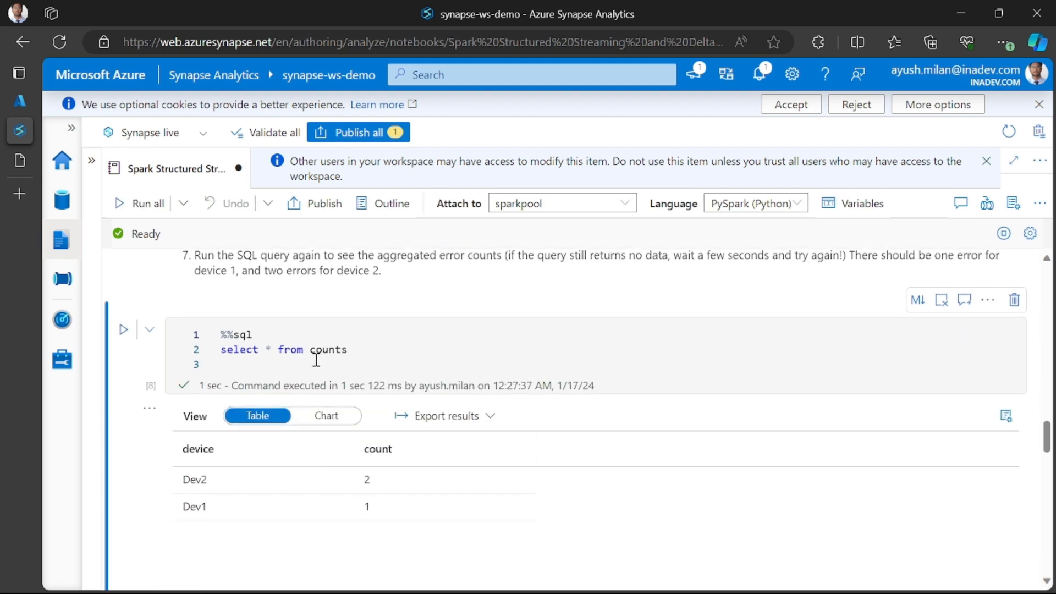
- Compare the counts query results with the error statuses in the device_data cell and the retry note in instruction 7
scroll(351, 368, "up", 2)
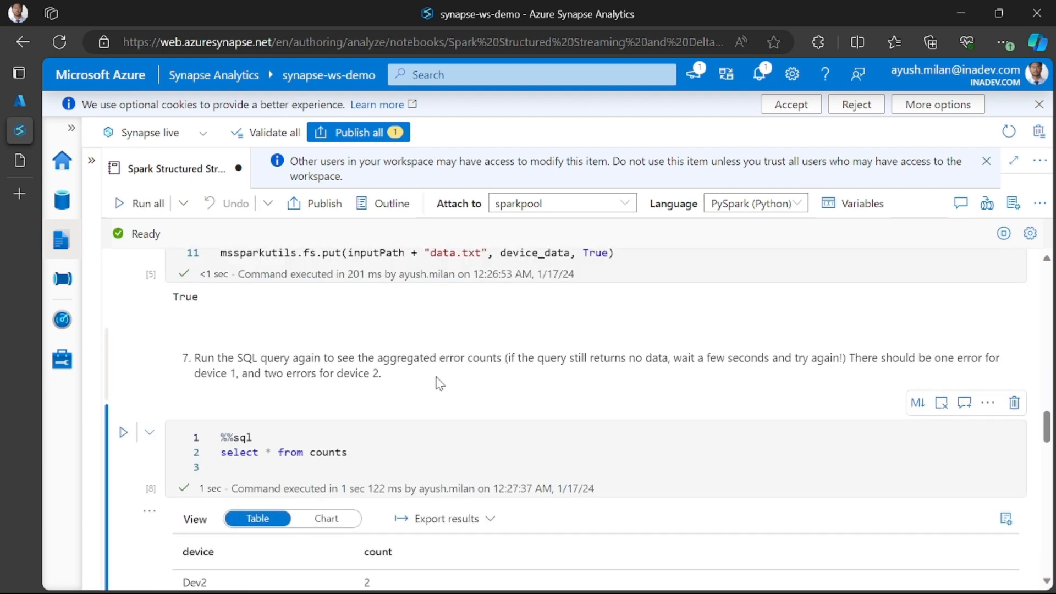
left_click_drag(709, 363, 816, 360)
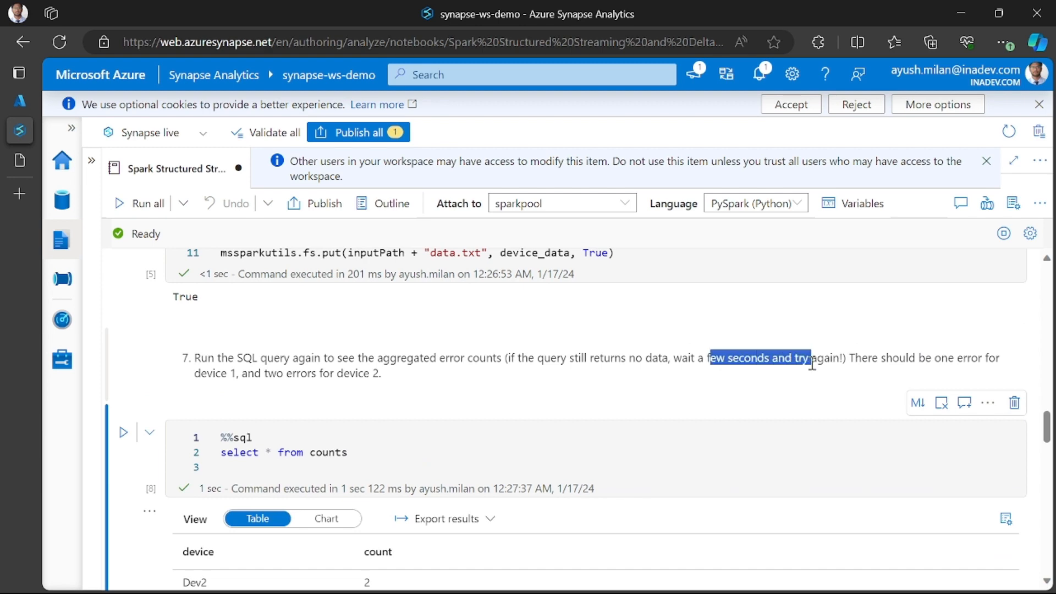
scroll(632, 401, "down", 2)
scroll(369, 415, "down", 1)
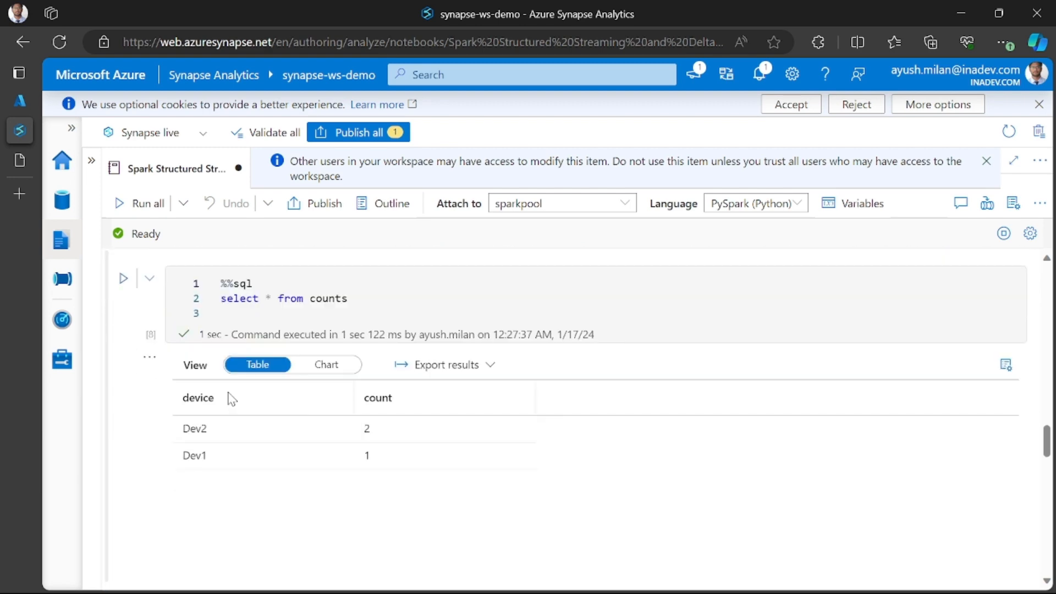
scroll(229, 398, "up", 7)
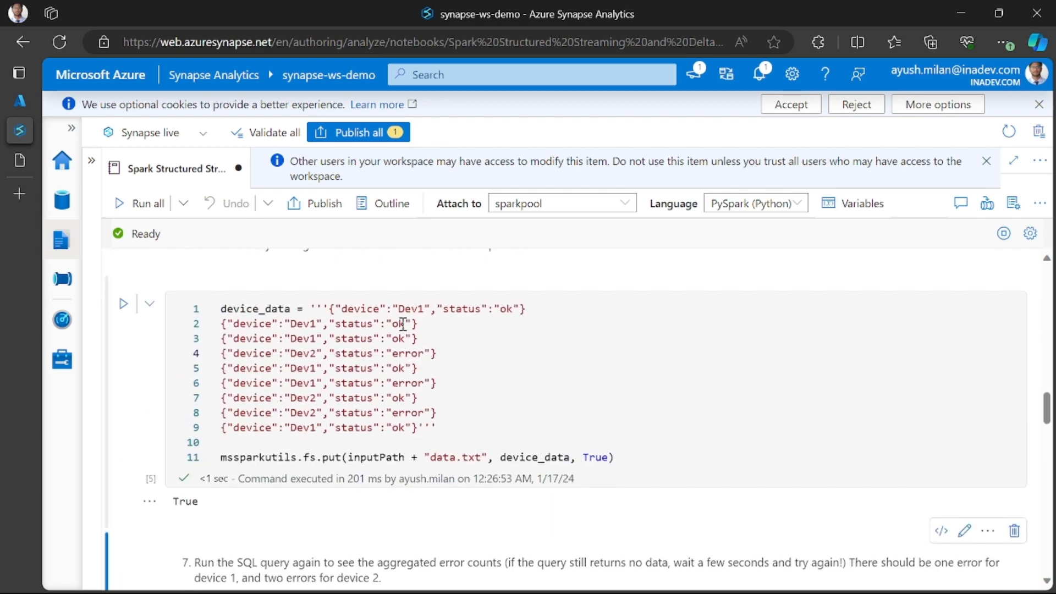
scroll(403, 336, "up", 4)
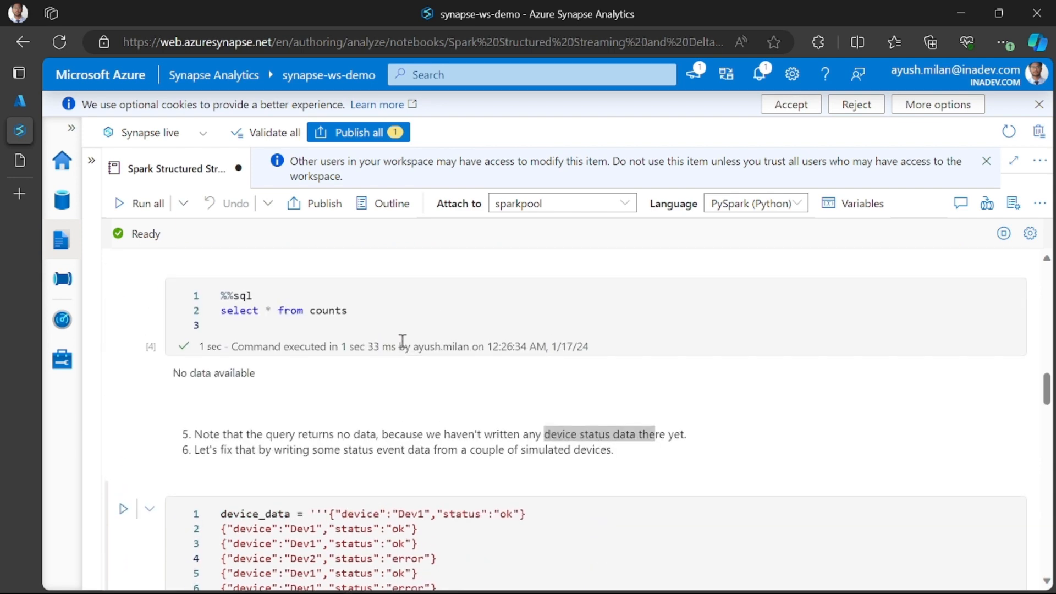
scroll(403, 341, "up", 1)
scroll(384, 358, "down", 4)
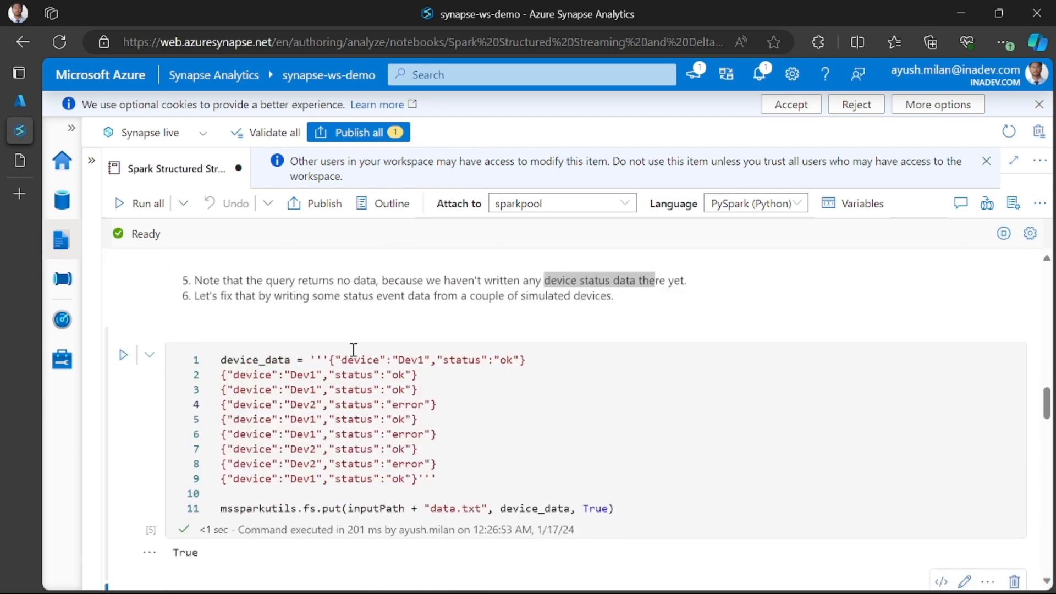
scroll(367, 346, "down", 3)
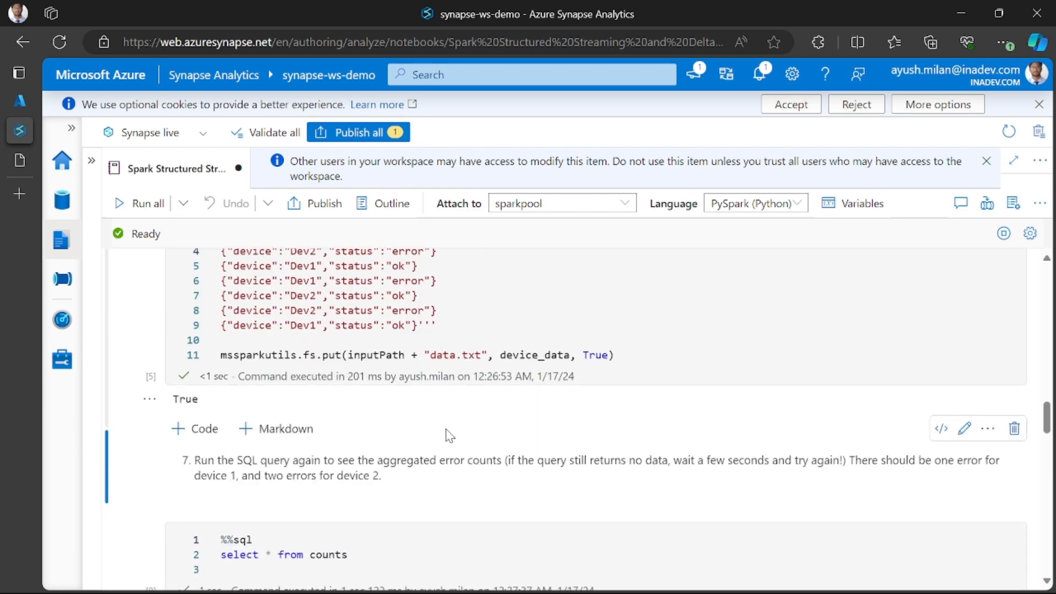
scroll(392, 369, "down", 1)
scroll(352, 434, "up", 9)
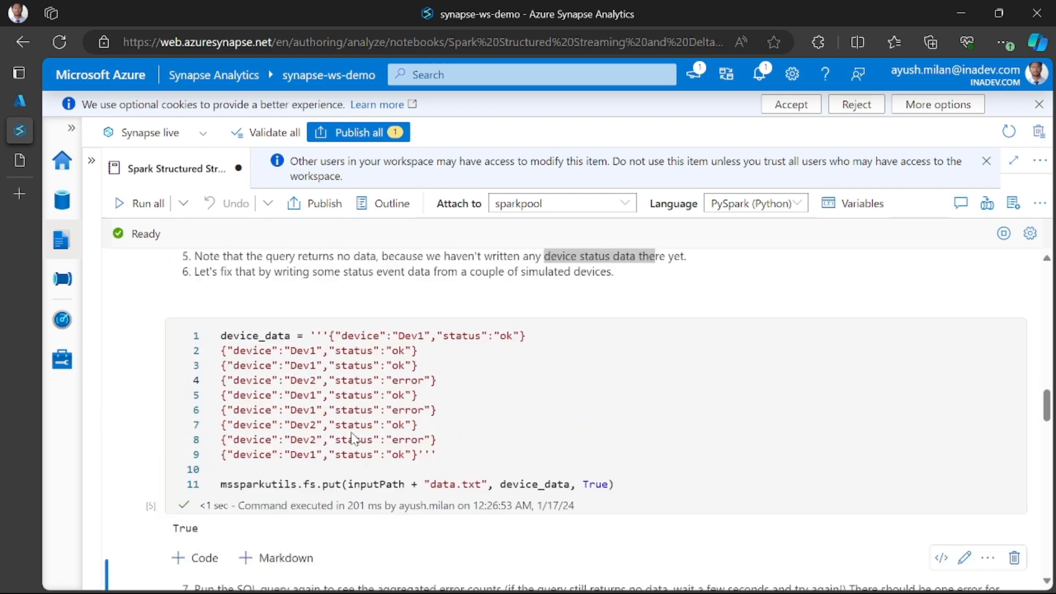
- Review the cells that create the fileDF stream and start the counts streaming query, and return to the query below instruction 7
scroll(352, 438, "up", 4)
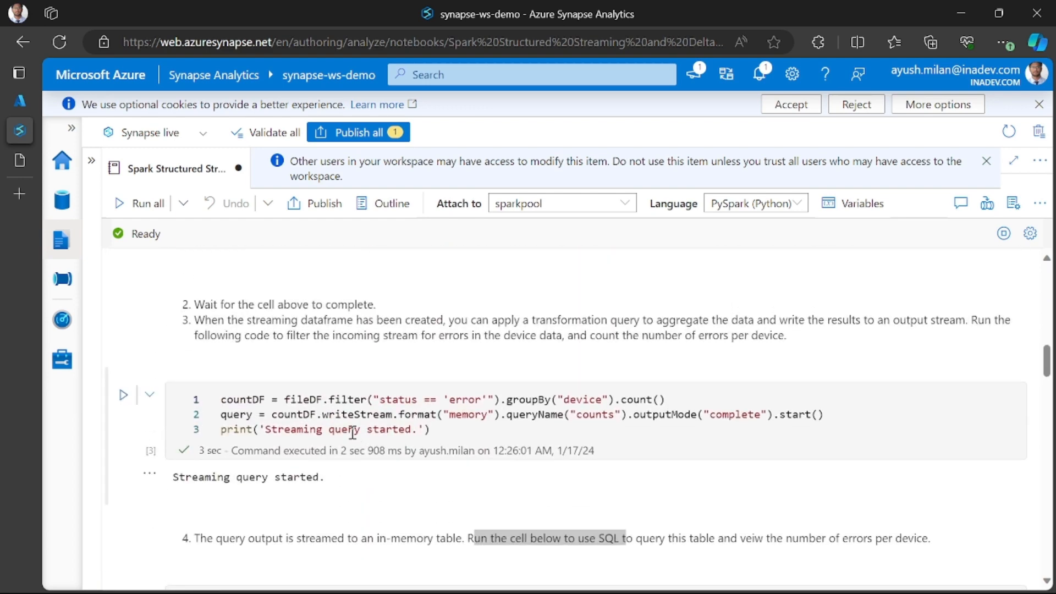
scroll(409, 421, "up", 5)
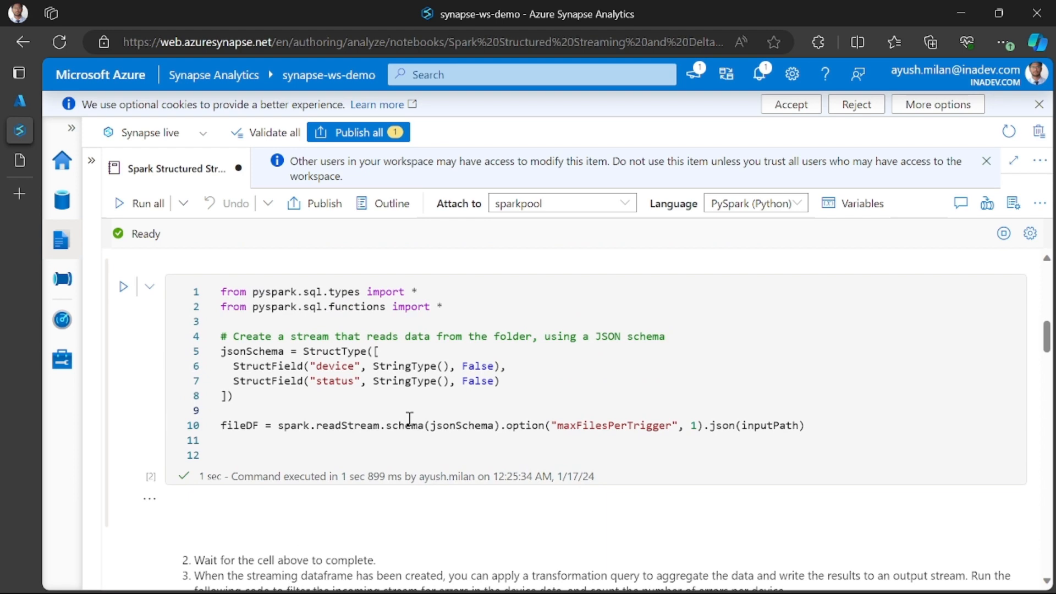
scroll(409, 418, "down", 1)
scroll(409, 417, "down", 5)
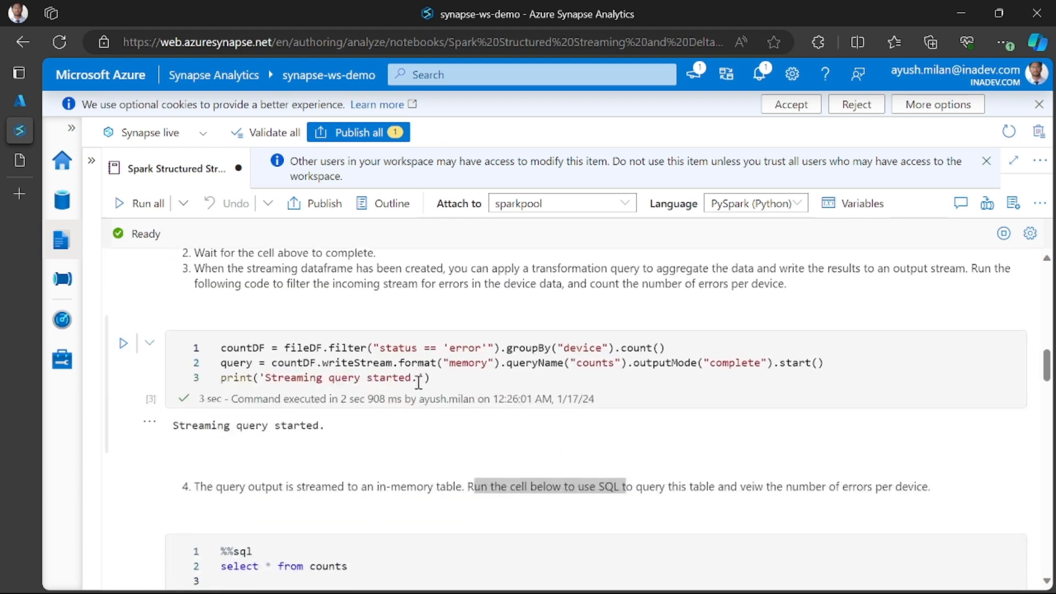
scroll(418, 381, "down", 15)
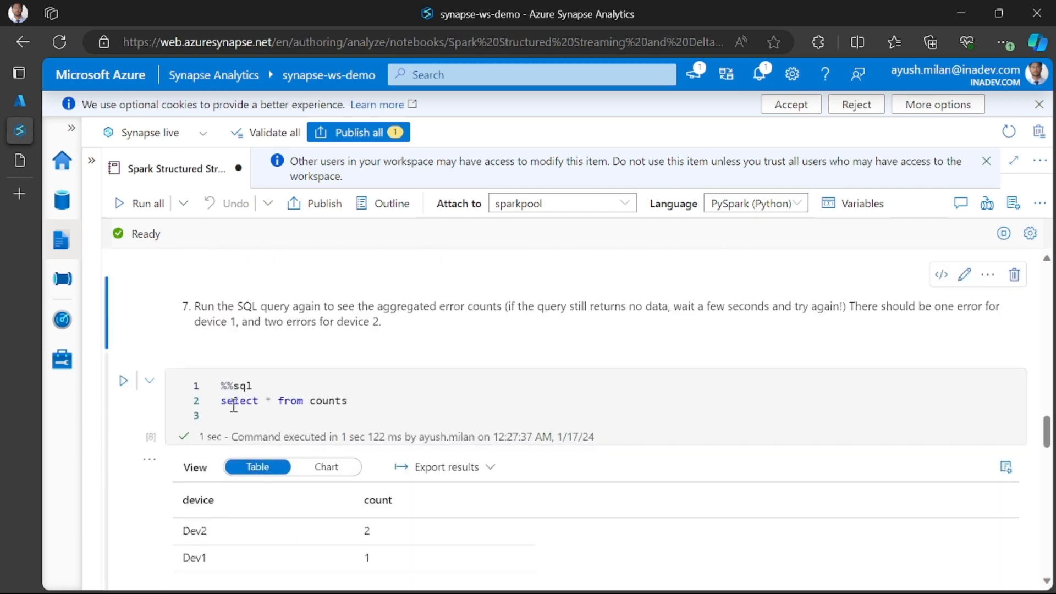
- View the results of the counts query below instruction 7 as a chart, and return them to table view
left_click_drag(221, 405, 350, 403)
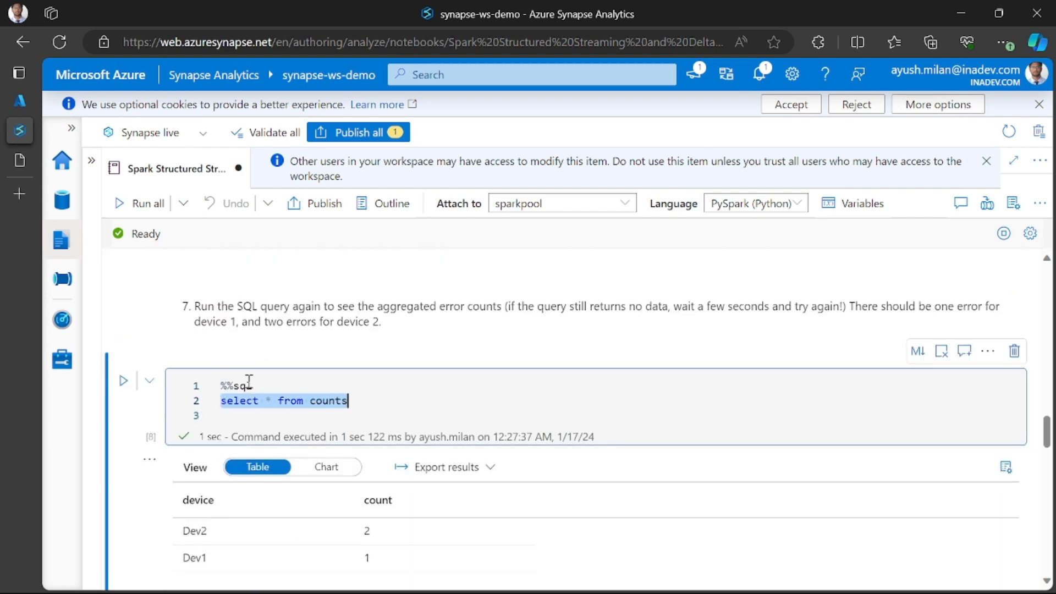
scroll(341, 407, "down", 4)
scroll(332, 408, "up", 3)
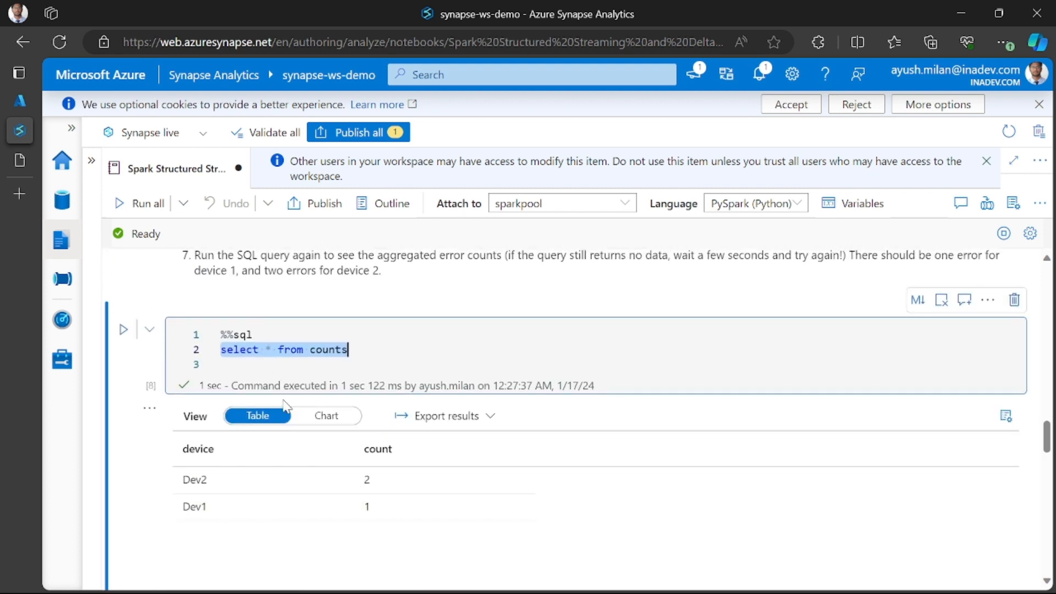
left_click(324, 415)
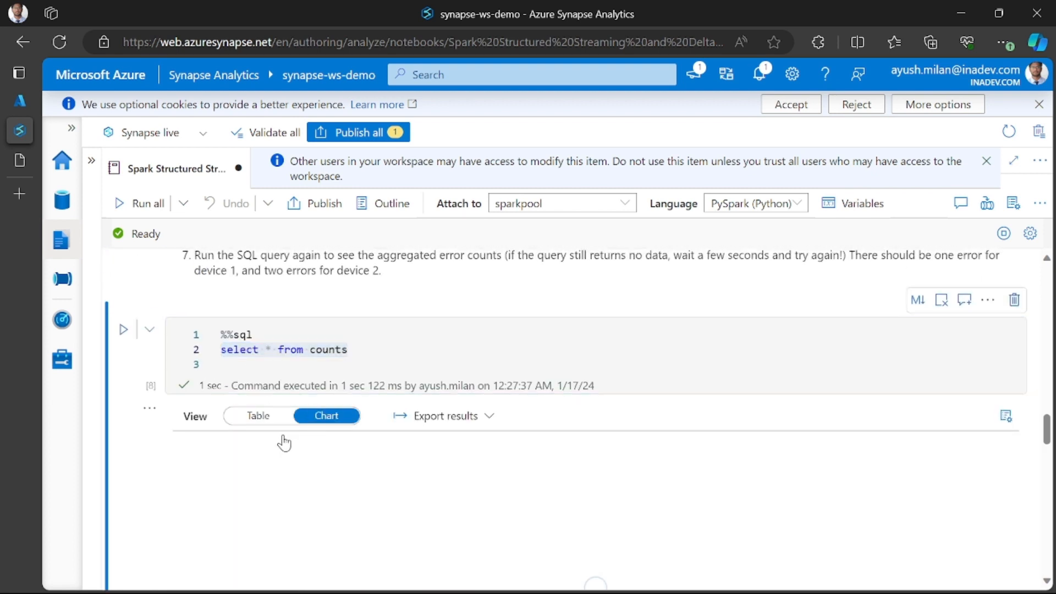
left_click(255, 416)
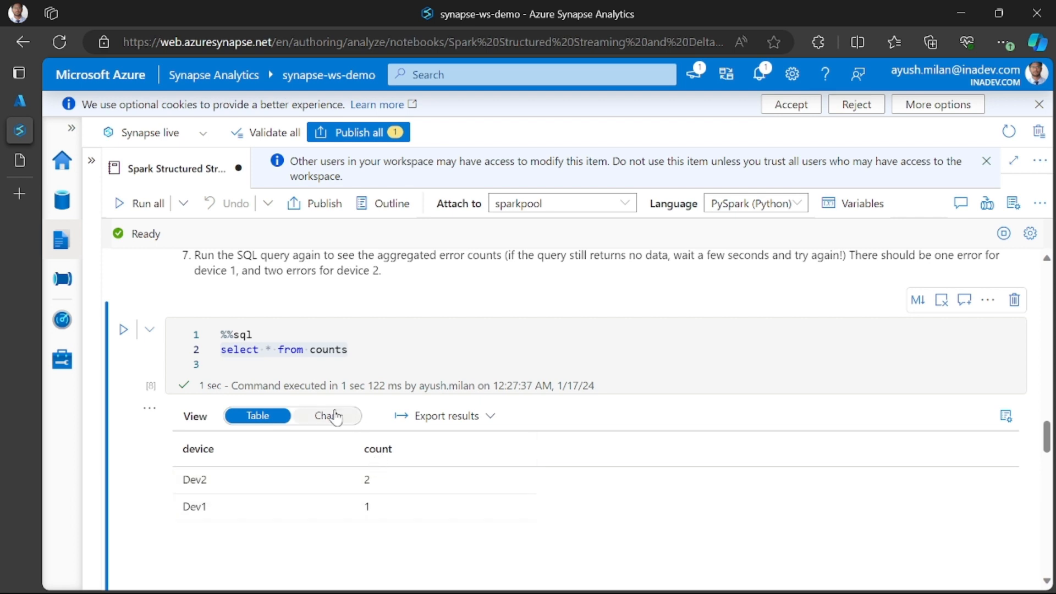
- Review the error counts as instruction 8 asks, and run the more_data cell that writes additional device statuses to more-data.txt
scroll(335, 429, "down", 5)
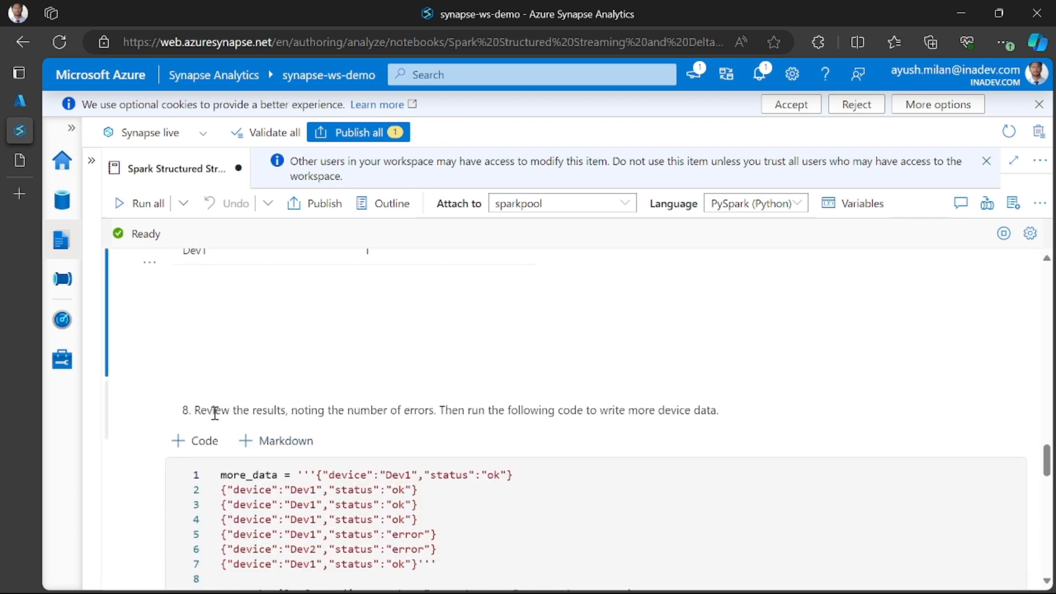
left_click_drag(201, 412, 429, 415)
scroll(448, 417, "down", 1)
scroll(417, 413, "up", 4)
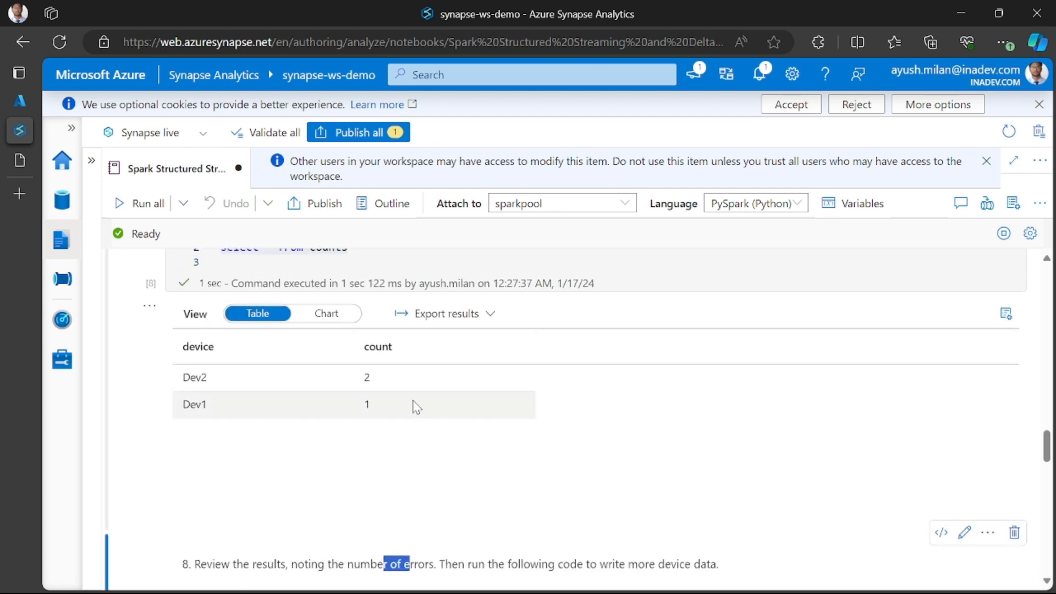
scroll(418, 406, "down", 4)
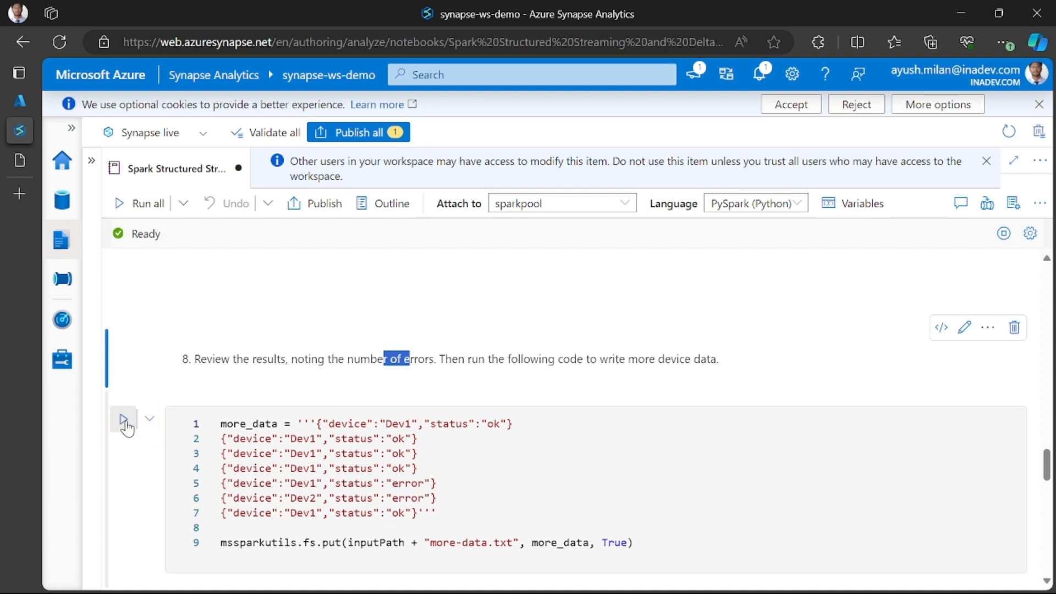
left_click(123, 419)
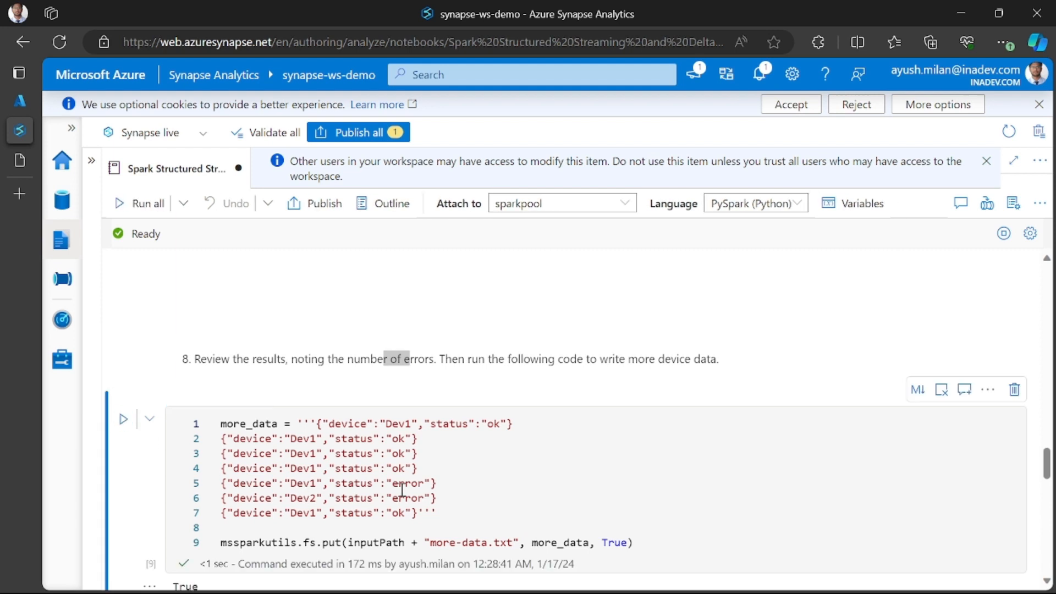
scroll(358, 468, "down", 2)
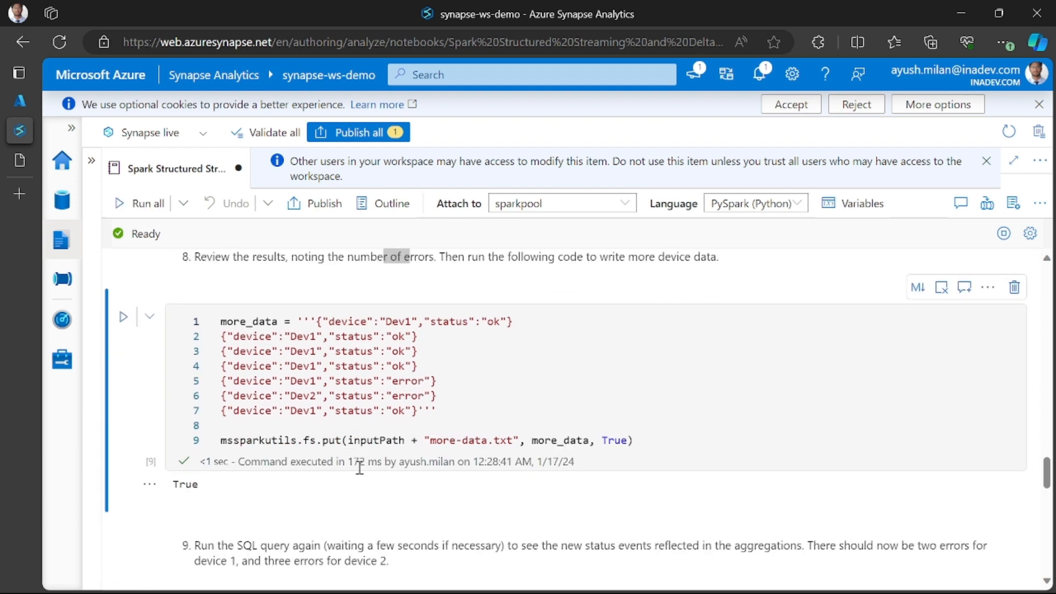
- Run the counts query below instruction 9, and rerun it until the new status events are reflected in the error counts
scroll(419, 396, "down", 4)
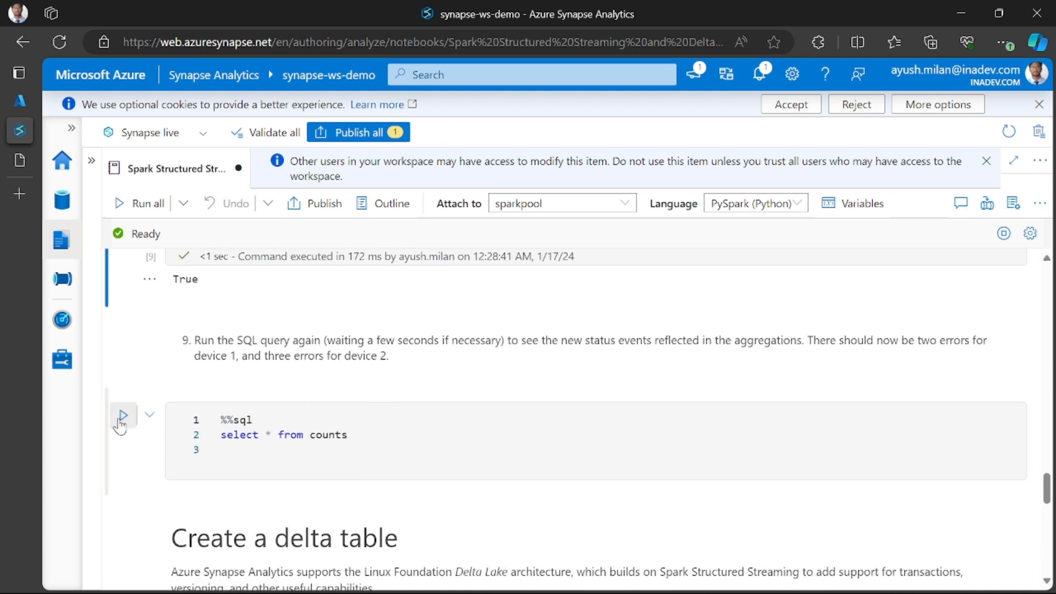
left_click(123, 415)
scroll(330, 440, "down", 3)
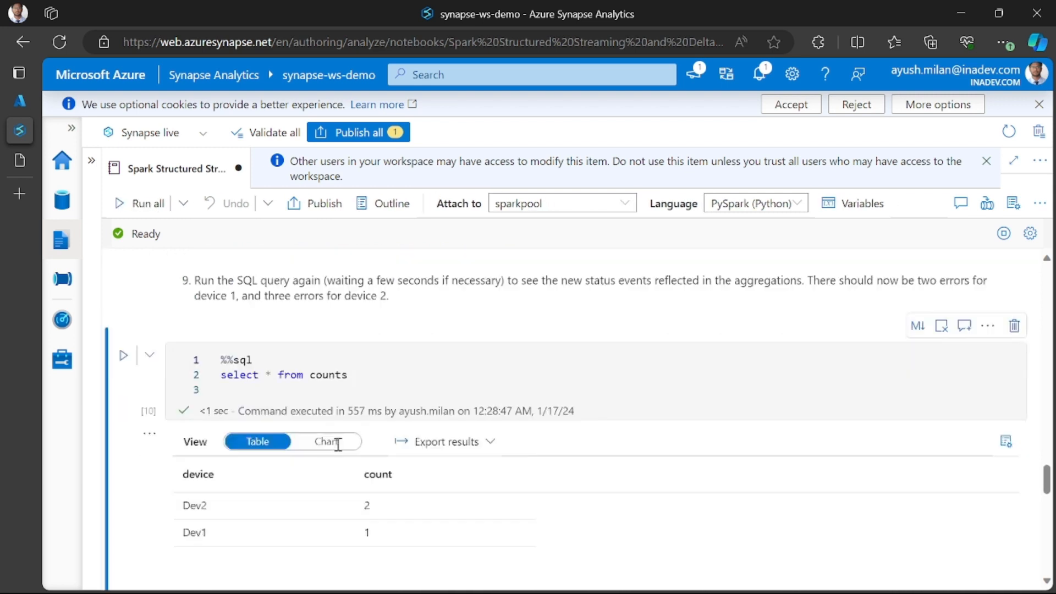
scroll(189, 346, "up", 4)
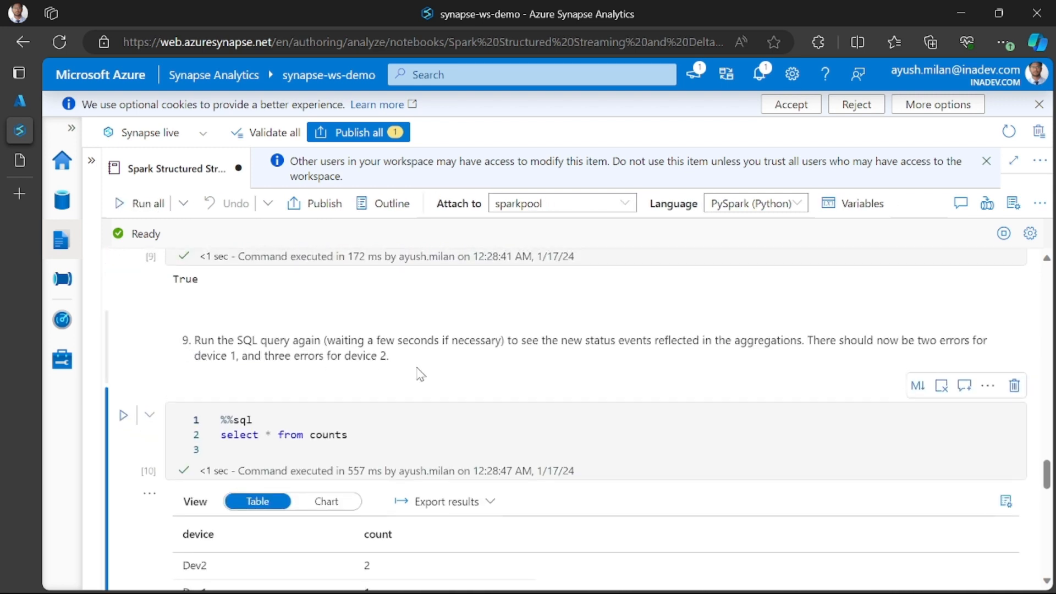
scroll(367, 458, "down", 3)
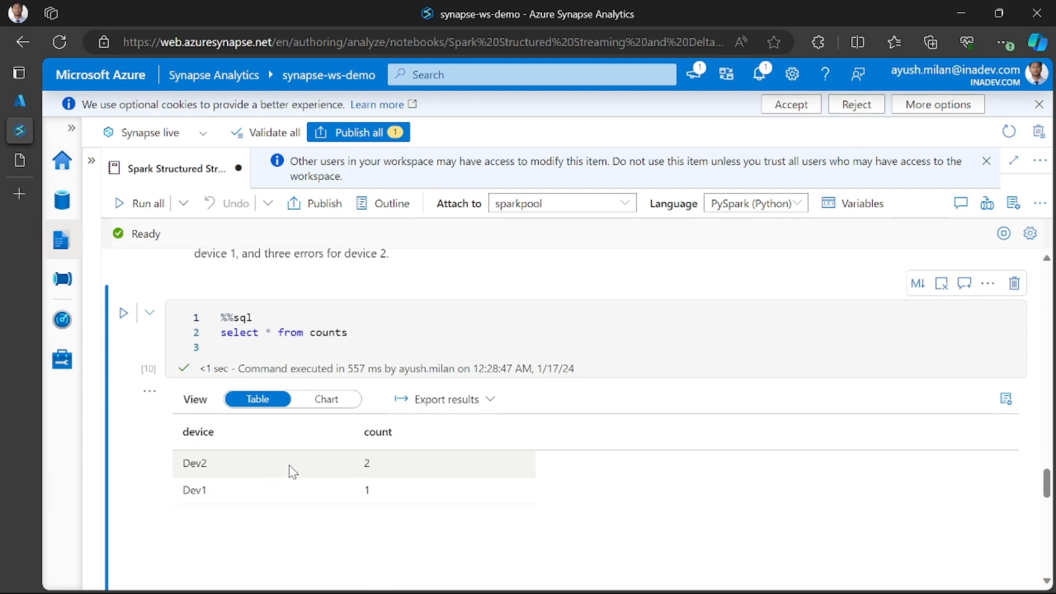
mouse_move(367, 466)
left_mouse_down()
mouse_move(381, 493)
mouse_move(368, 457)
left_mouse_up()
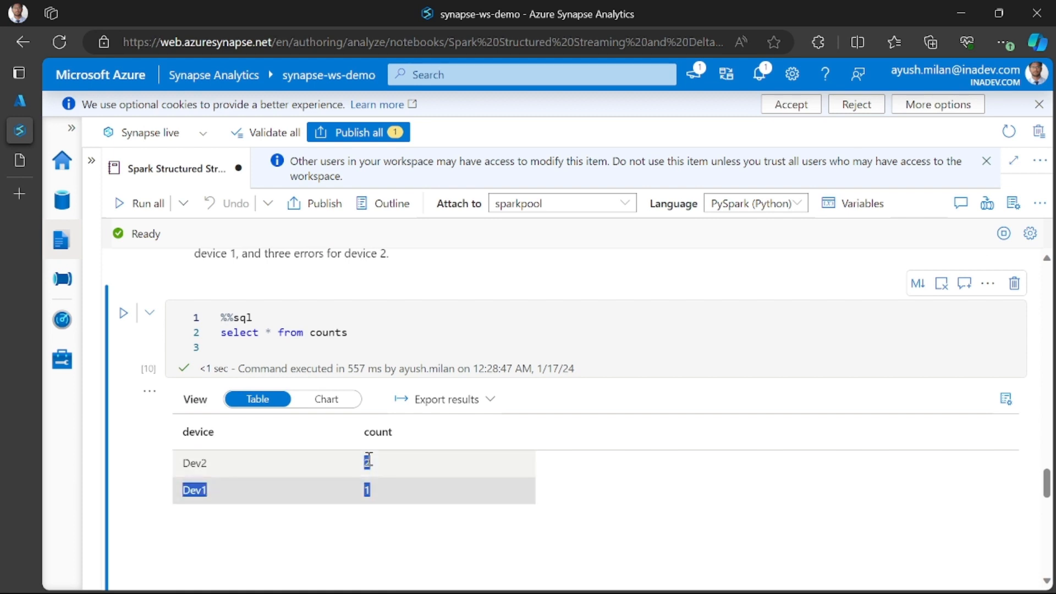
left_click(123, 313)
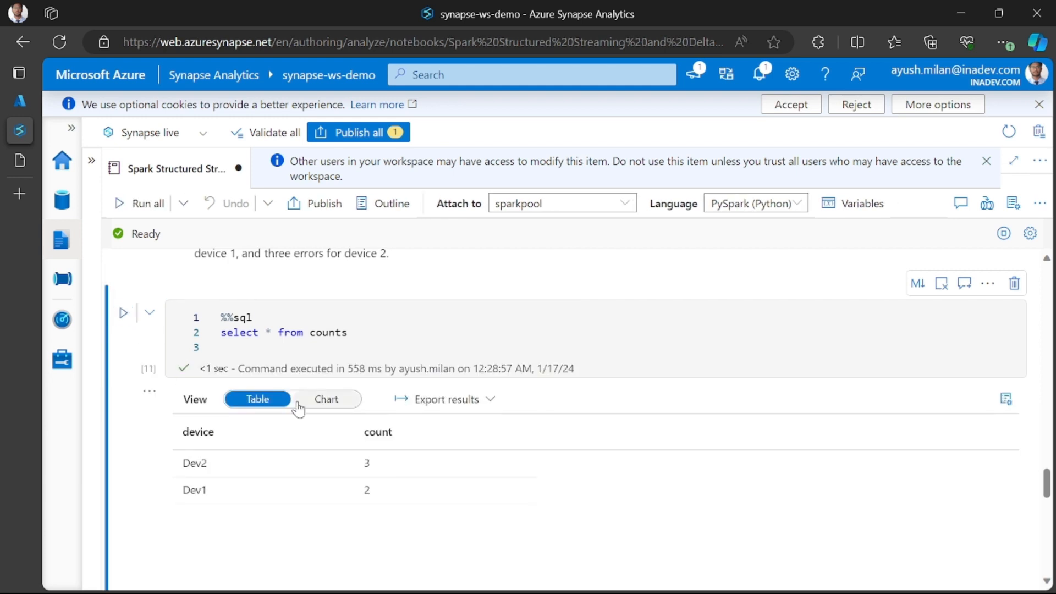
- Compare the device statuses in the more_data cell with the error counts returned by the query below instruction 9
scroll(417, 405, "up", 5)
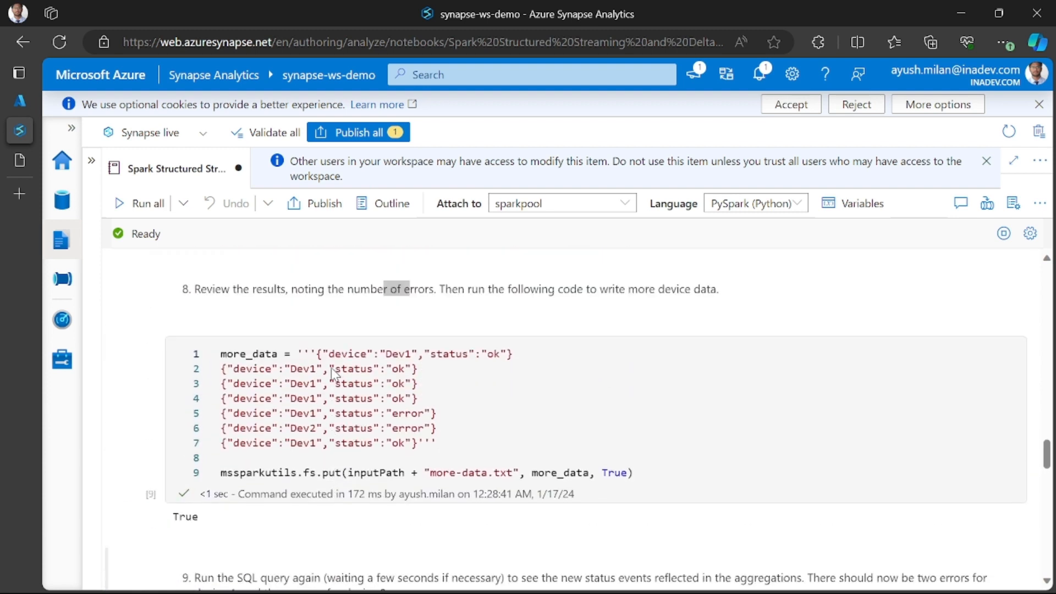
left_click_drag(323, 373, 425, 413)
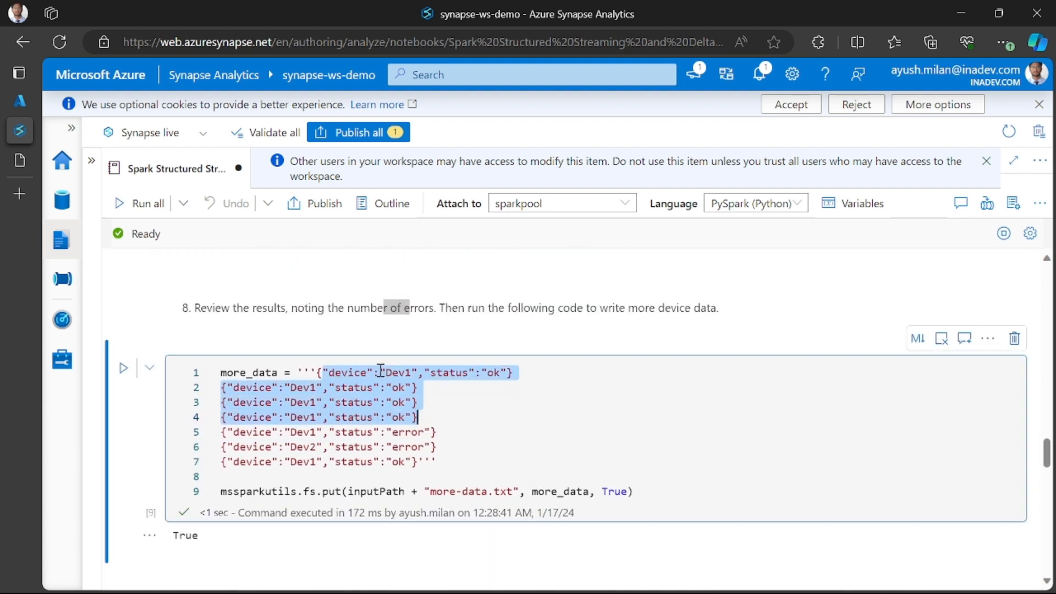
left_click(245, 434)
scroll(247, 434, "down", 8)
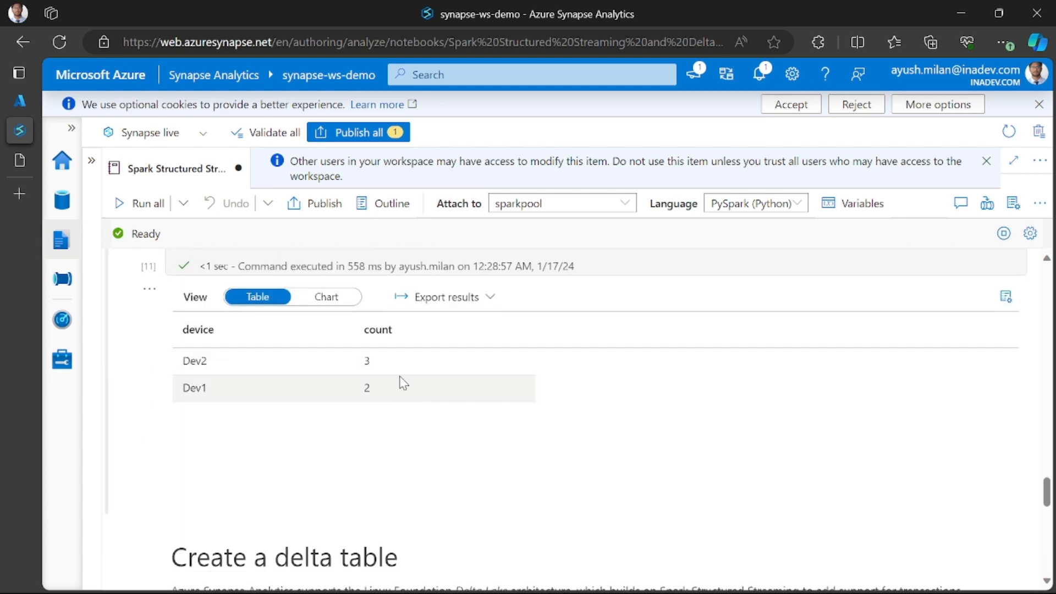
scroll(379, 380, "up", 2)
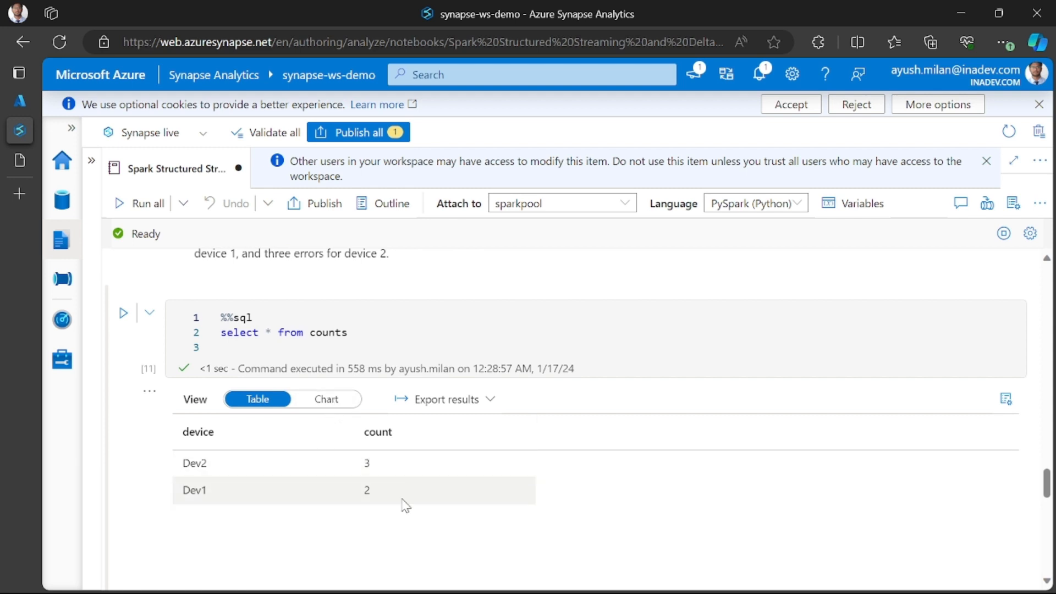
scroll(195, 462, "down", 1)
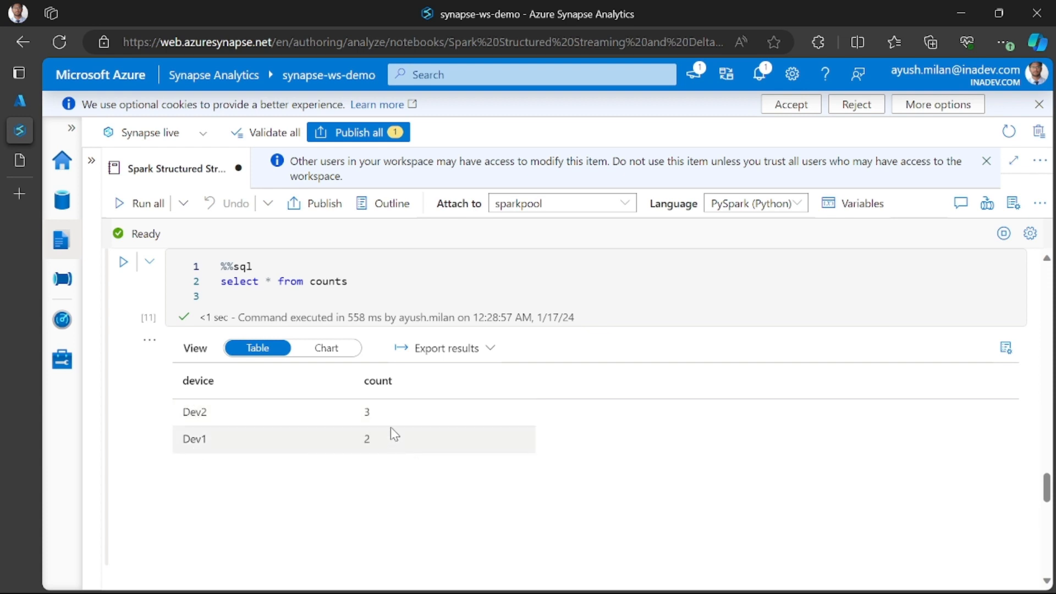
scroll(311, 421, "down", 1)
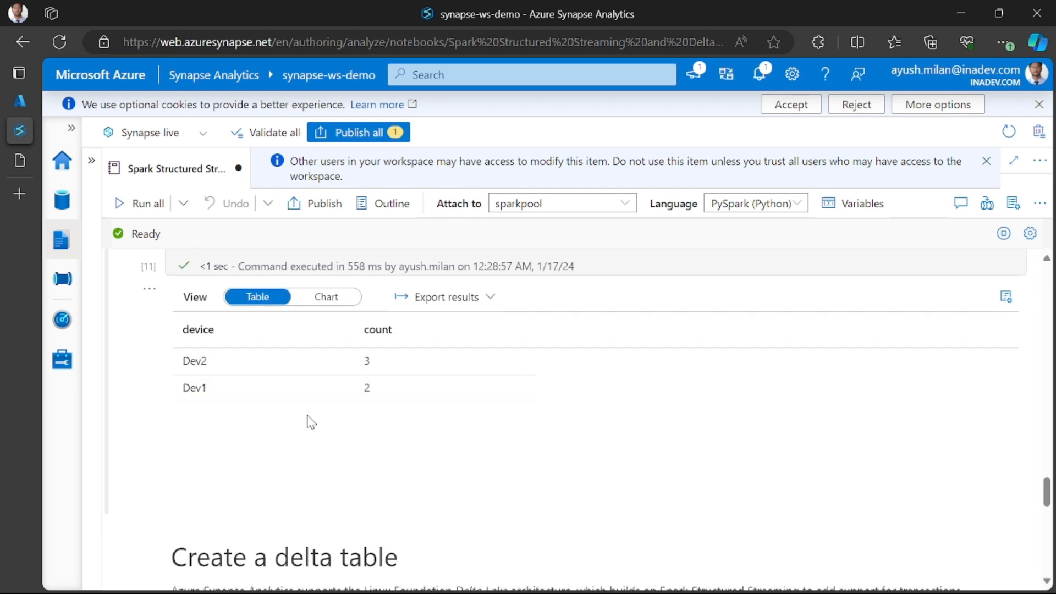
- Read the introduction of the Create a delta table section, including the Delta Lake description and the first instruction
scroll(206, 387, "down", 2)
scroll(296, 405, "down", 3)
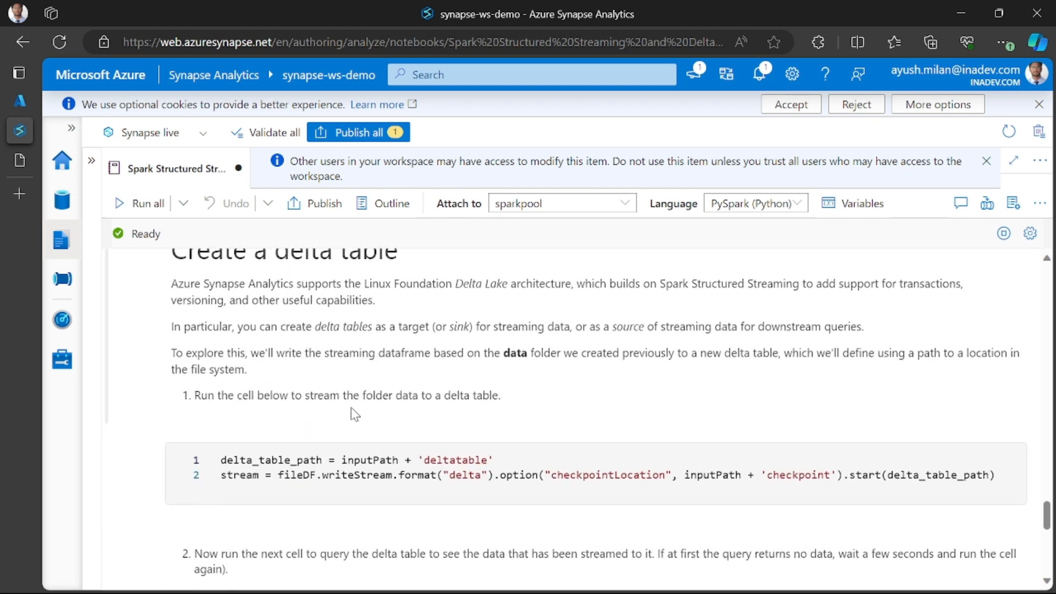
scroll(354, 414, "up", 1)
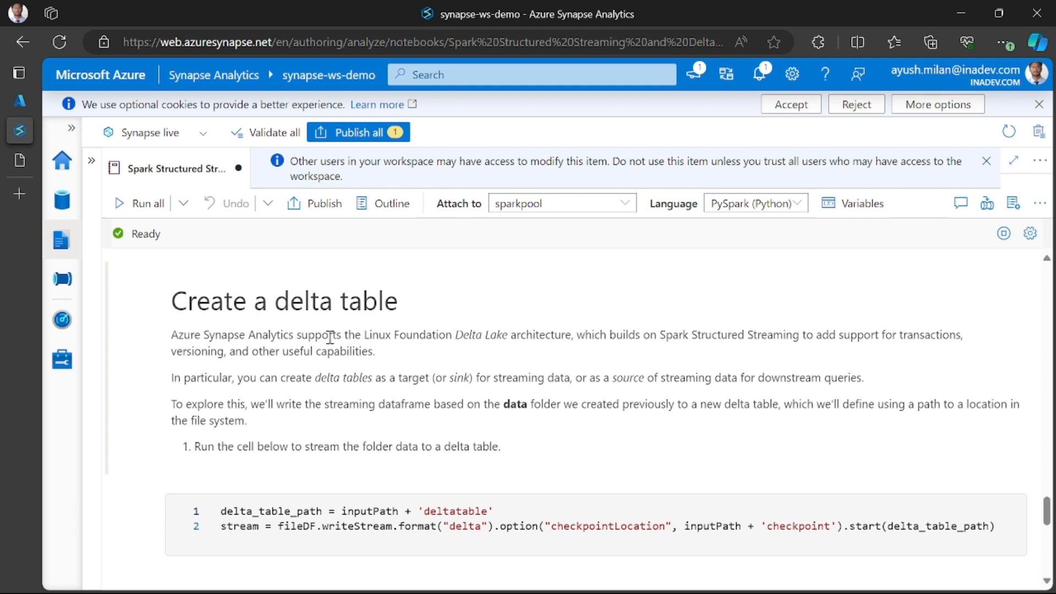
left_click_drag(370, 336, 490, 333)
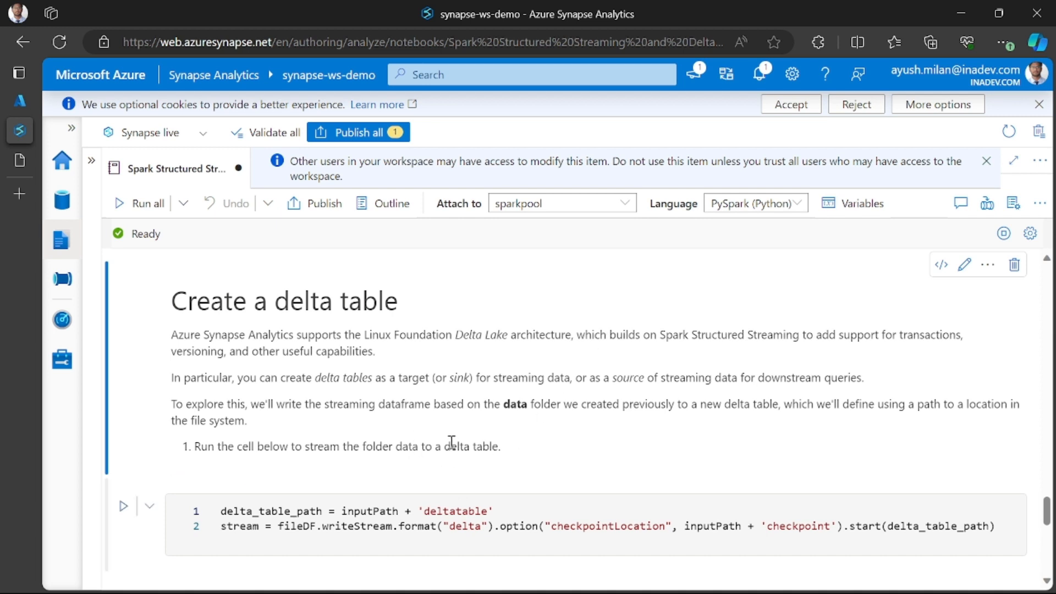
- Read the description of delta tables as a target or source of streaming data in the Create a delta table section
scroll(409, 437, "down", 2)
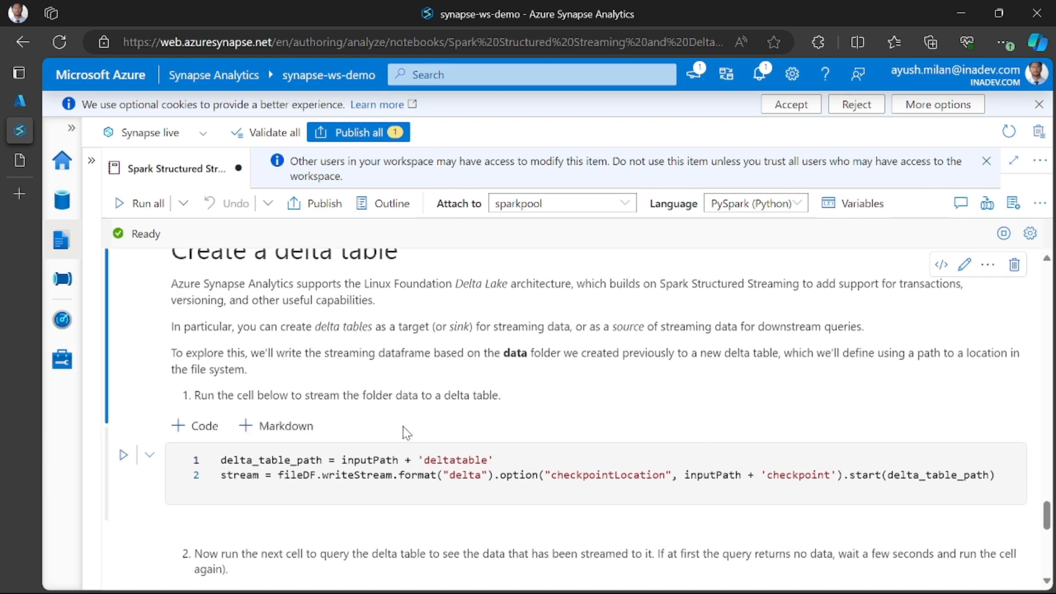
scroll(321, 375, "up", 1)
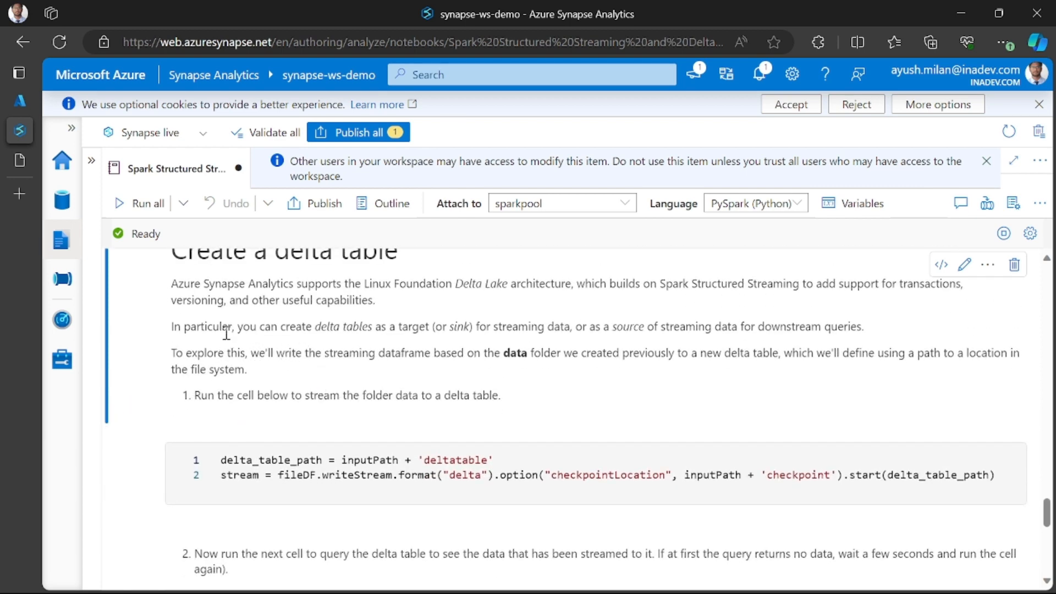
left_click_drag(282, 330, 368, 333)
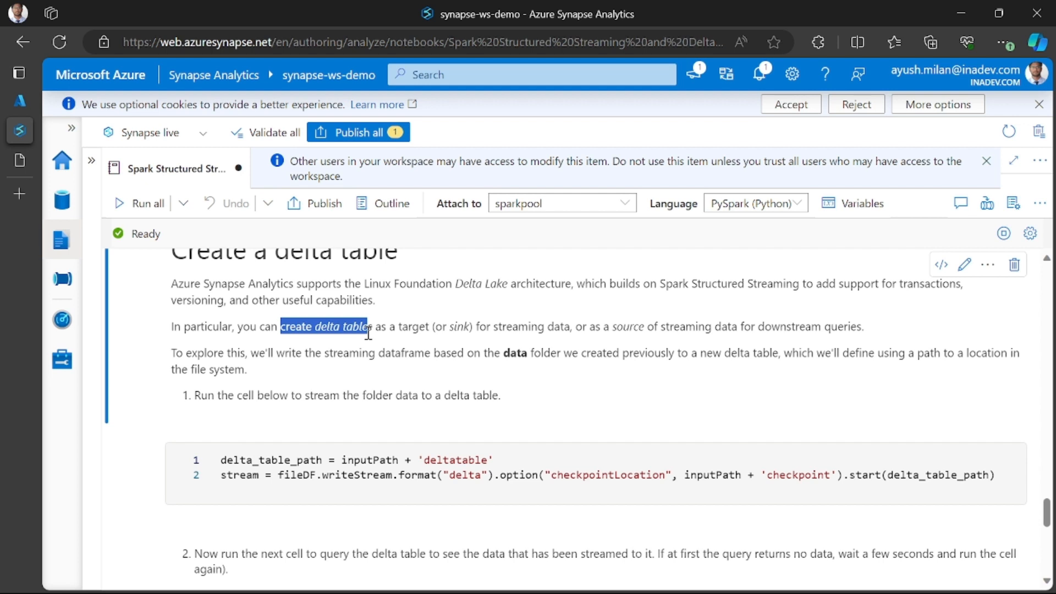
left_click_drag(659, 326, 856, 330)
left_click(856, 330)
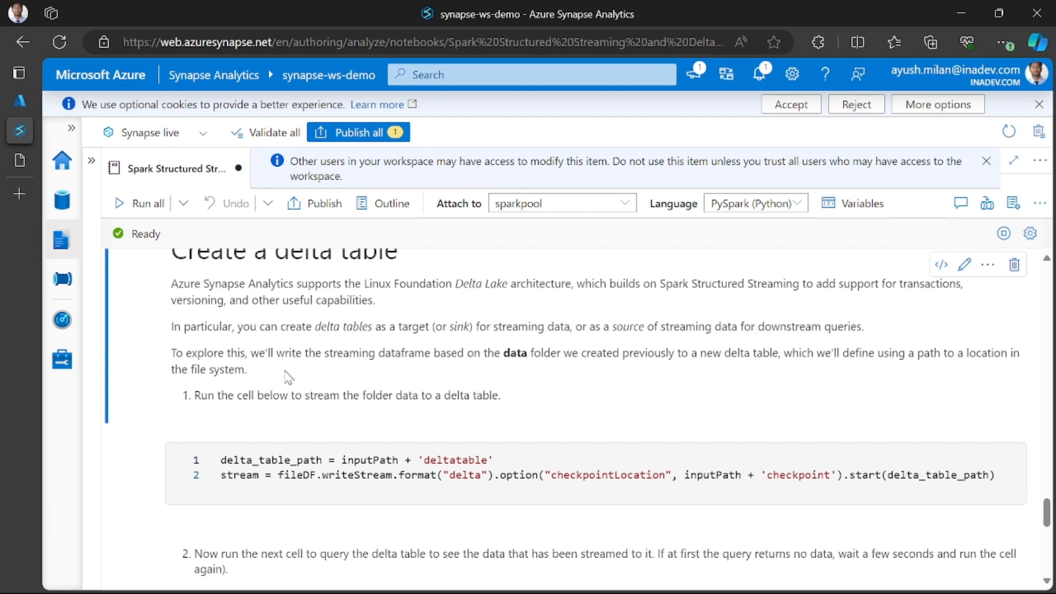
scroll(345, 422, "up", 1)
scroll(344, 422, "up", 1)
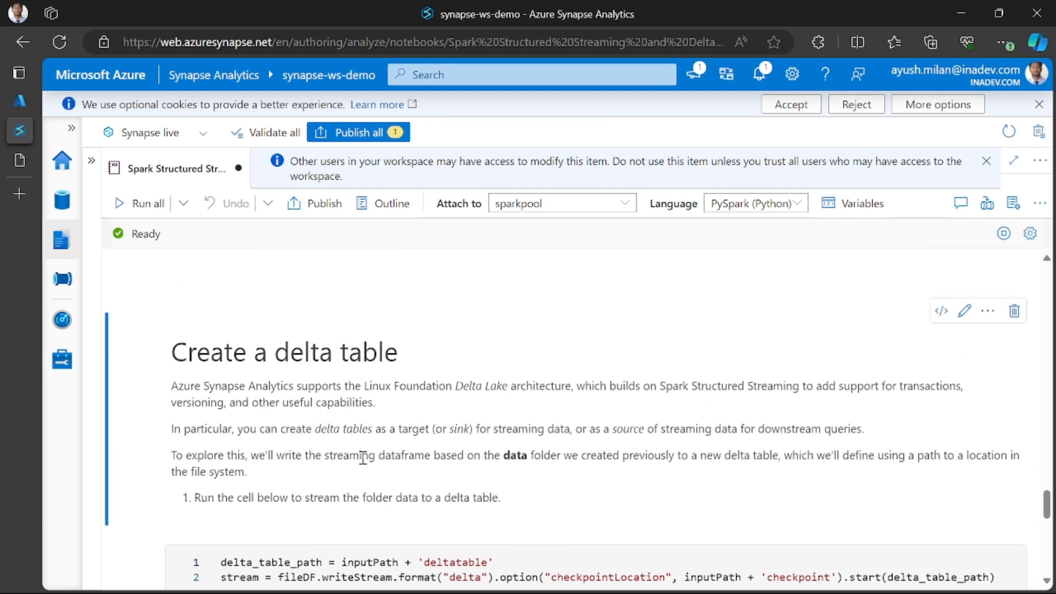
- Study the paragraph on writing the data folder's streaming dataframe to a new delta table defined by a file system path
left_click_drag(301, 457, 561, 459)
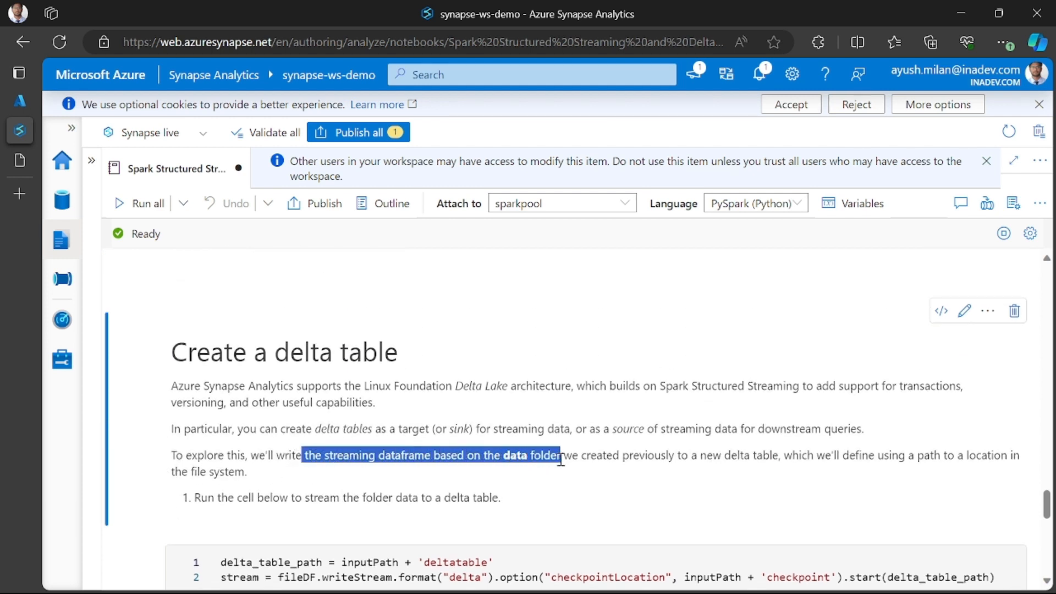
double_click(522, 456)
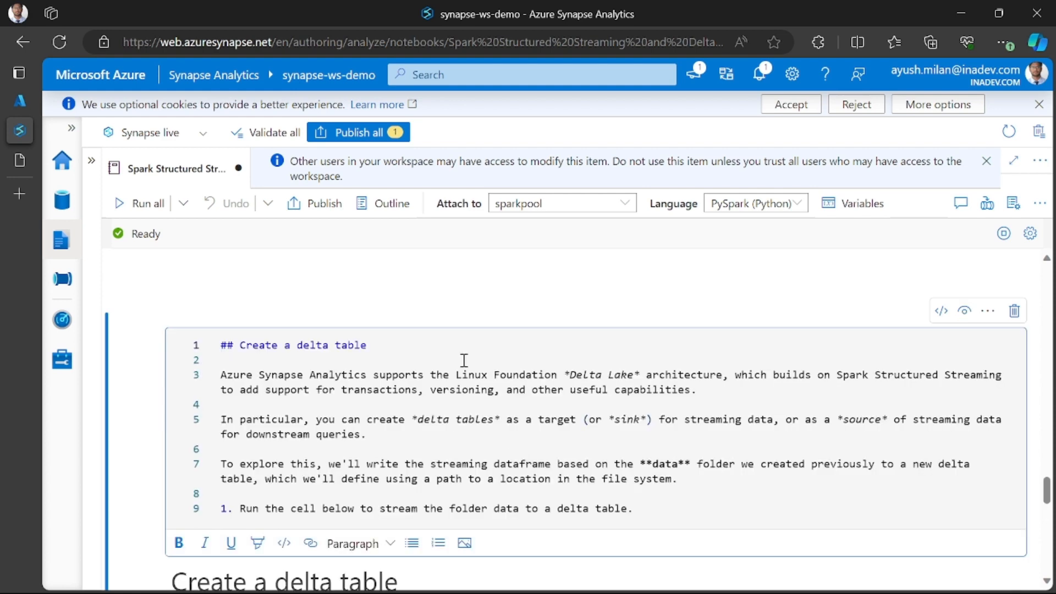
scroll(464, 310, "up", 5)
scroll(447, 395, "down", 5)
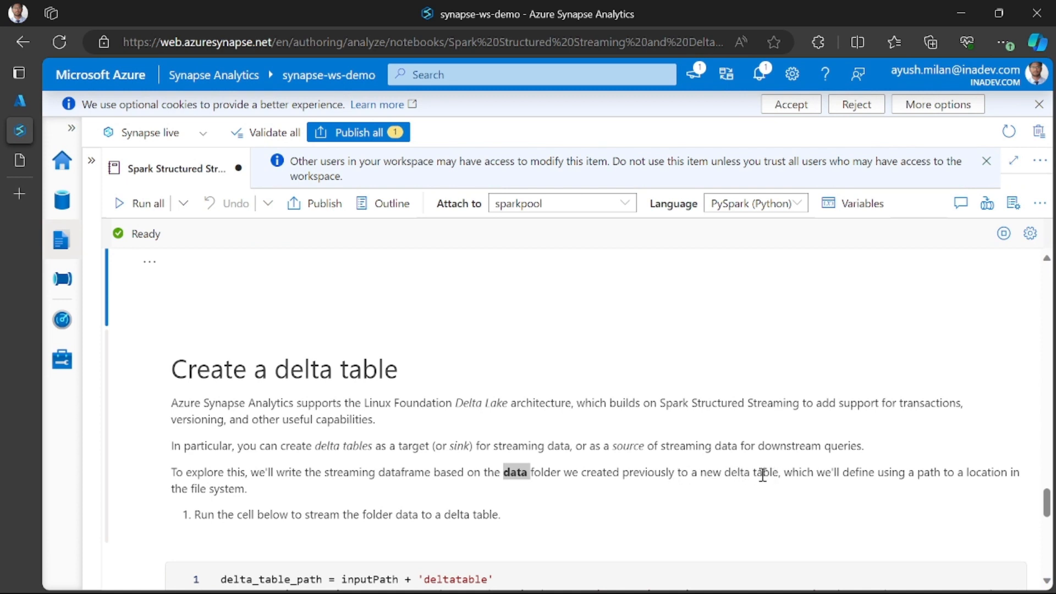
scroll(826, 477, "down", 1)
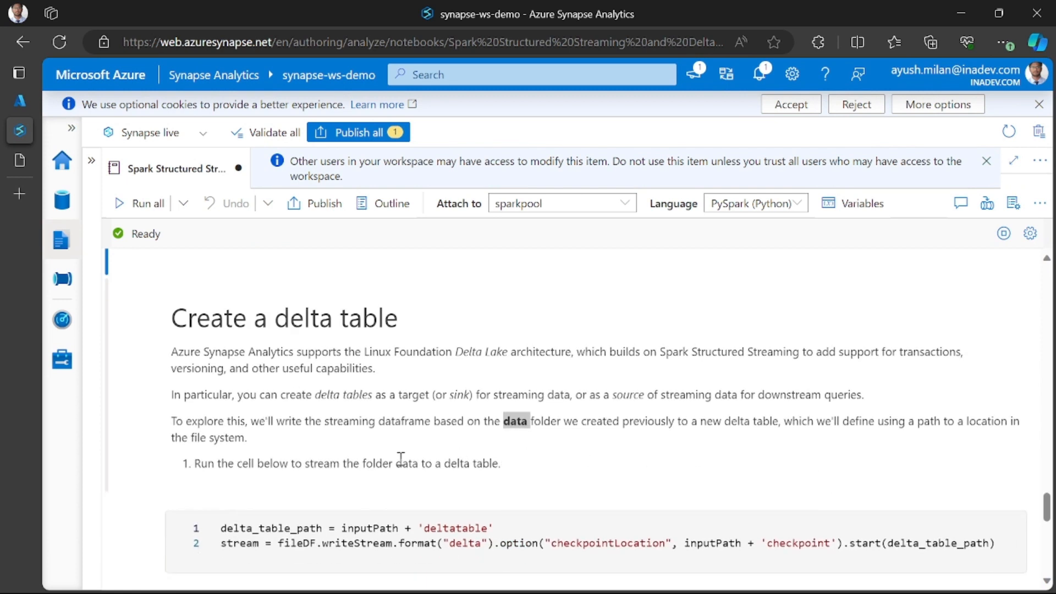
left_click_drag(783, 420, 843, 440)
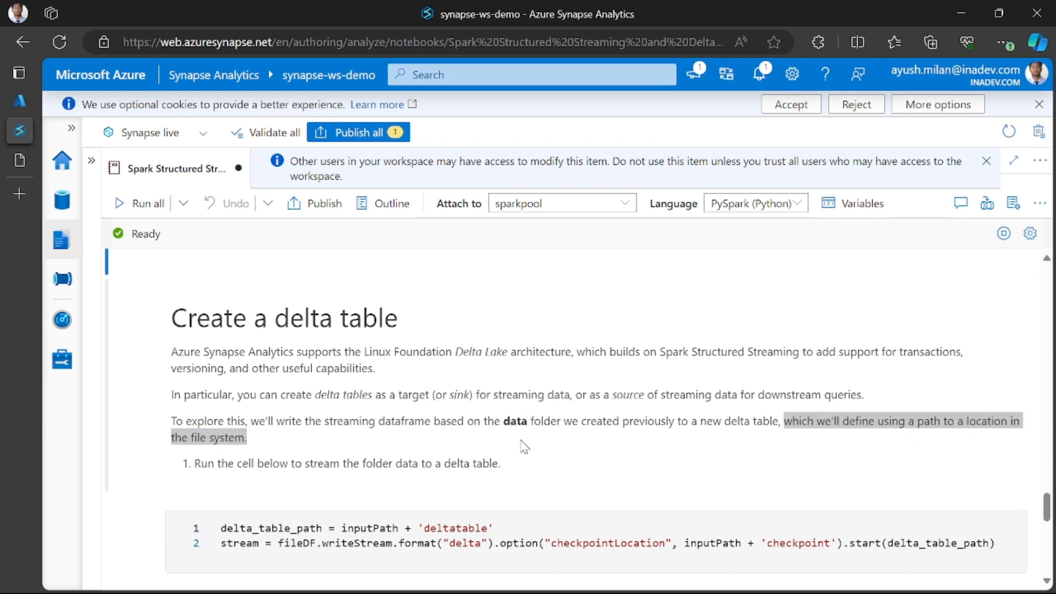
left_click(562, 421)
double_click(509, 421)
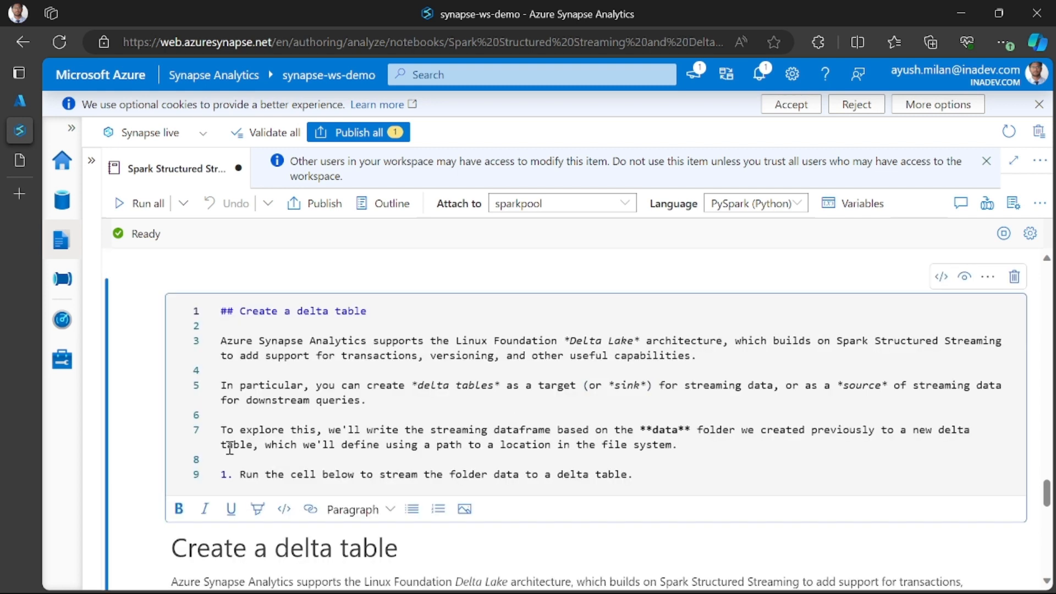
left_click(132, 504)
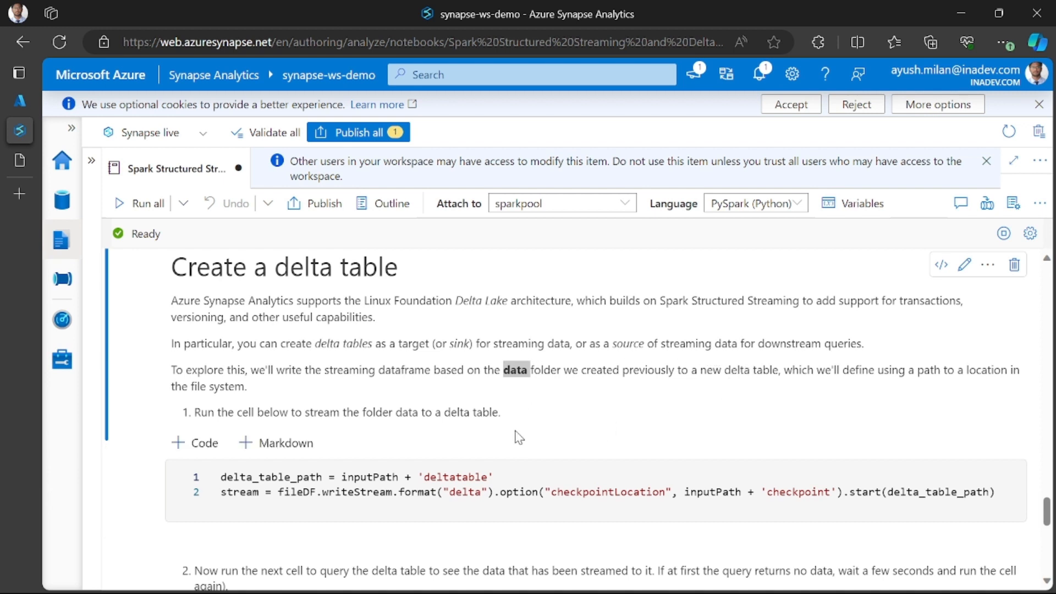
- Run the cell below instruction 1 to stream the folder data to the deltatable path, and review its code
left_click(123, 472)
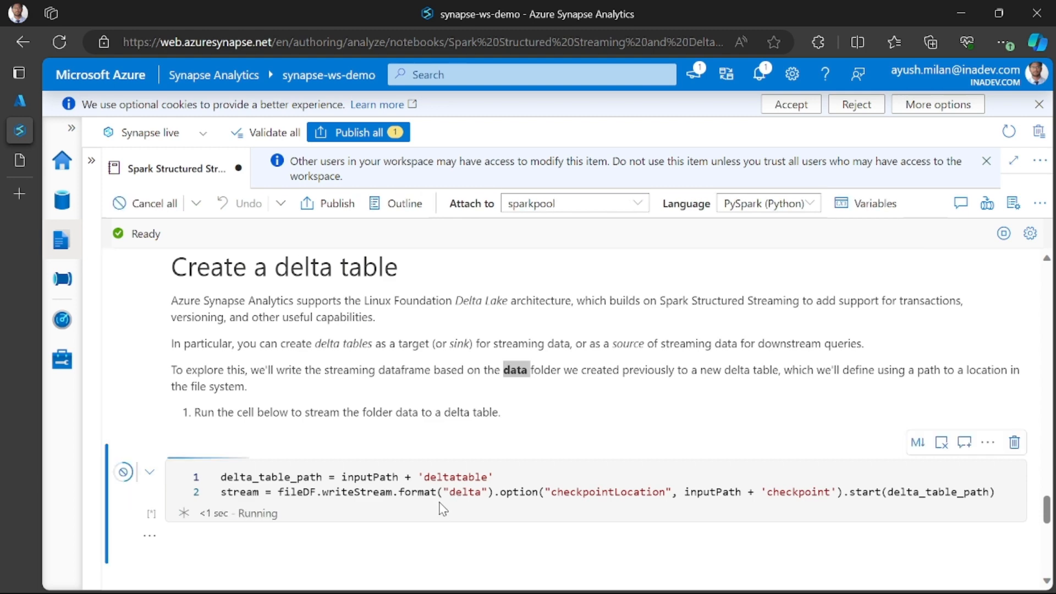
scroll(443, 509, "down", 3)
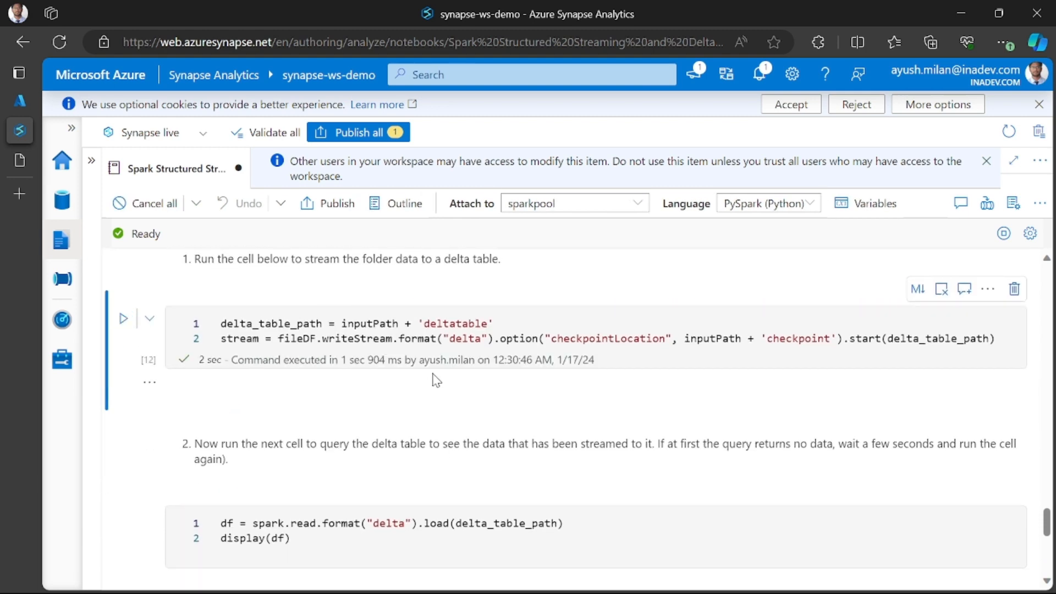
scroll(424, 392, "up", 1)
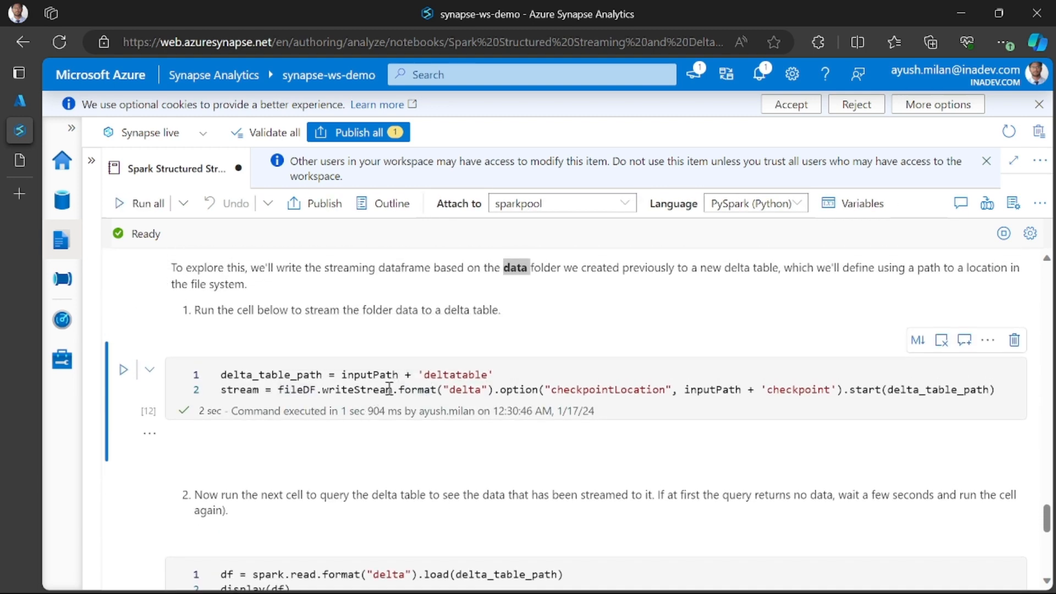
scroll(455, 386, "up", 1)
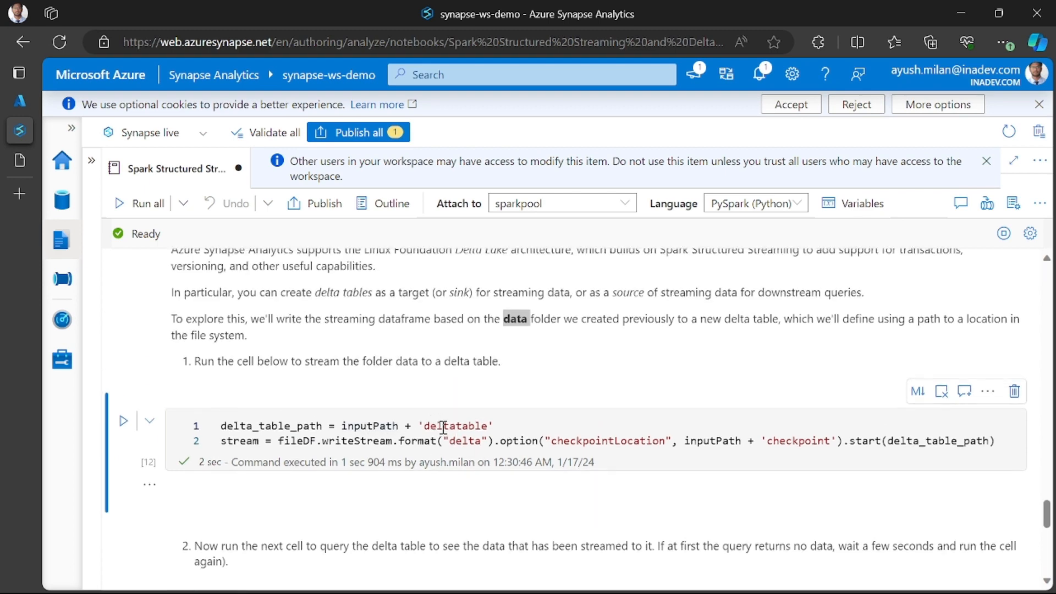
scroll(443, 426, "up", 1)
scroll(440, 427, "down", 1)
scroll(379, 463, "down", 1)
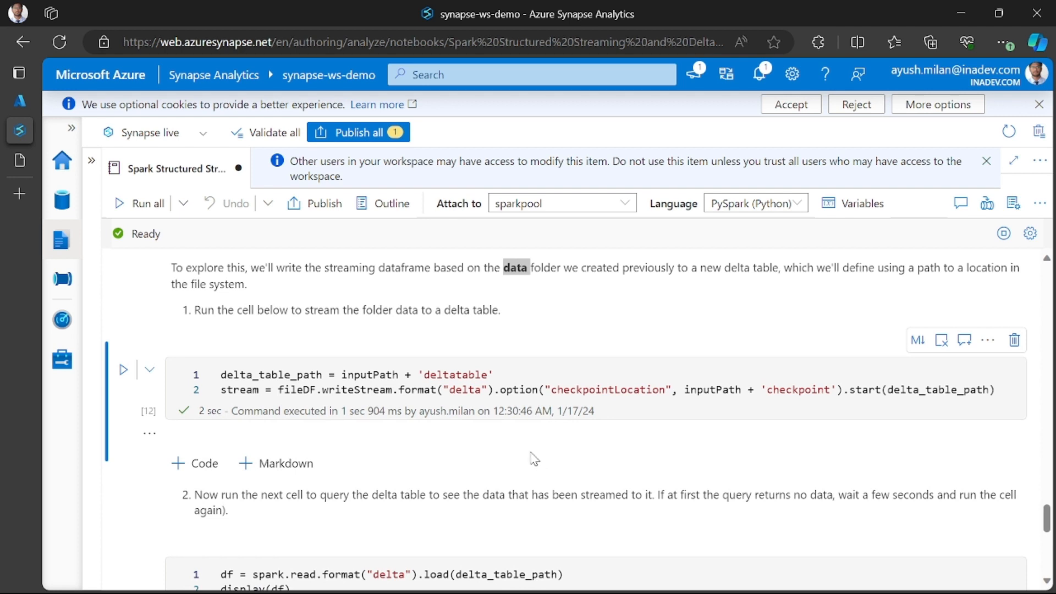
- Run the query cell below instruction 2 that loads and displays the delta table, and look through its rows
scroll(533, 458, "down", 2)
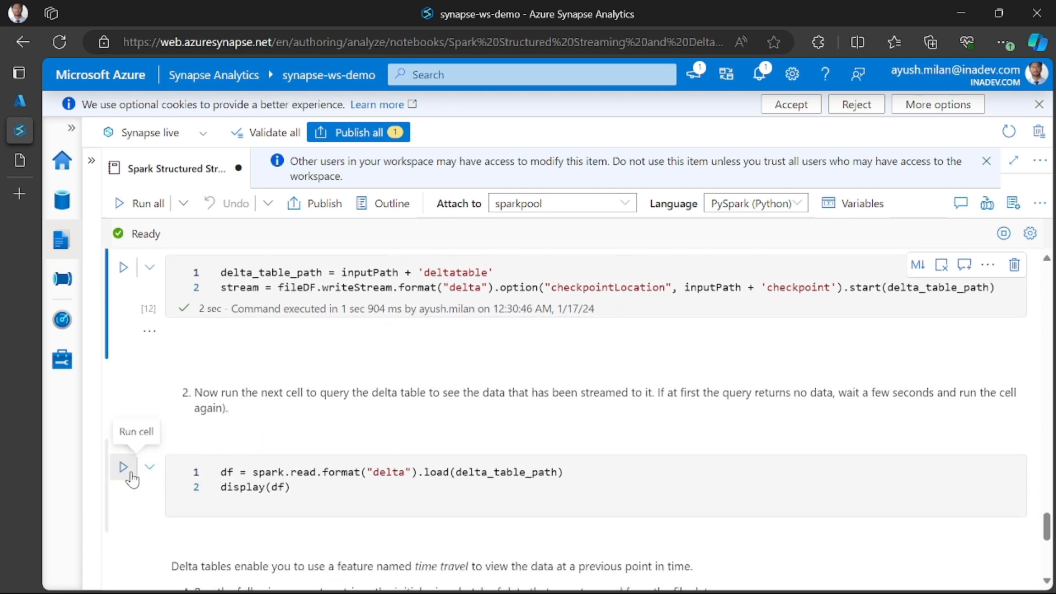
left_click(123, 468)
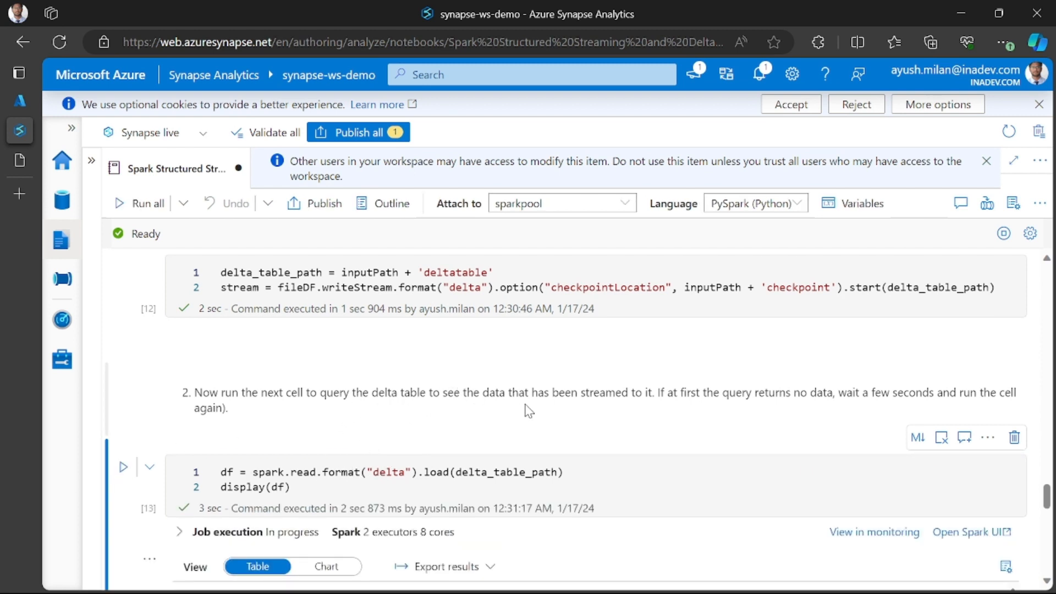
scroll(526, 411, "down", 2)
scroll(606, 360, "down", 3)
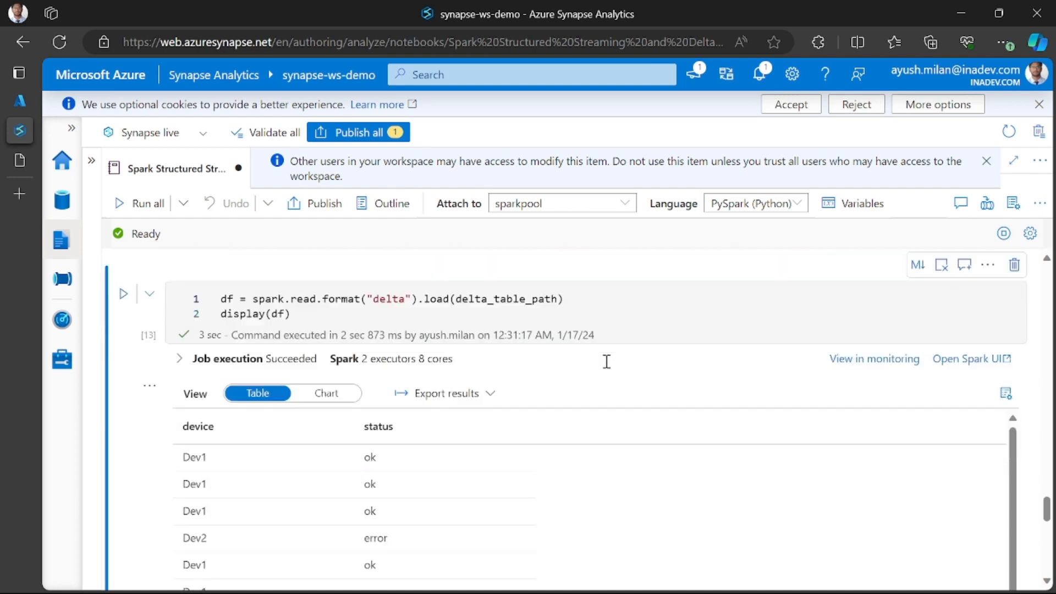
scroll(606, 361, "down", 6)
scroll(607, 363, "up", 6)
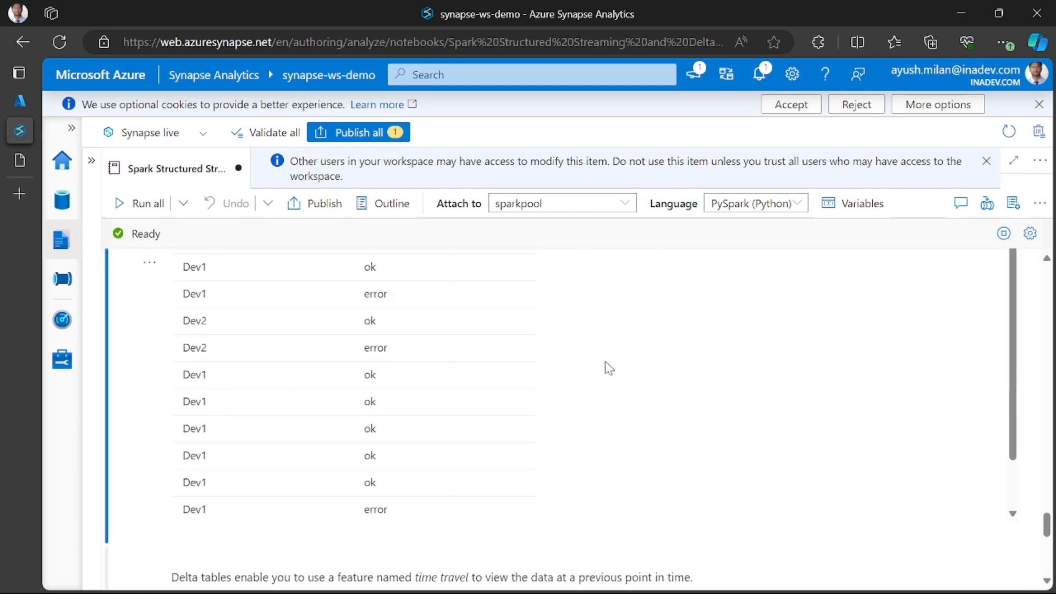
scroll(374, 423, "up", 2)
scroll(402, 435, "up", 2)
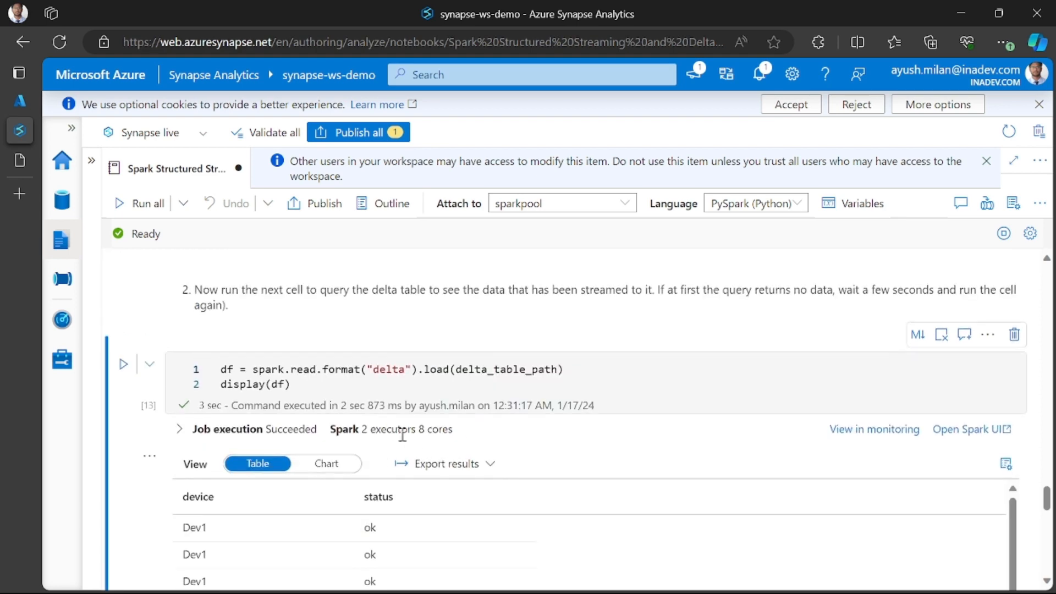
- Check instruction 2 on querying streamed data against the device and status rows returned by the delta table query
scroll(411, 444, "down", 2)
scroll(318, 440, "up", 1)
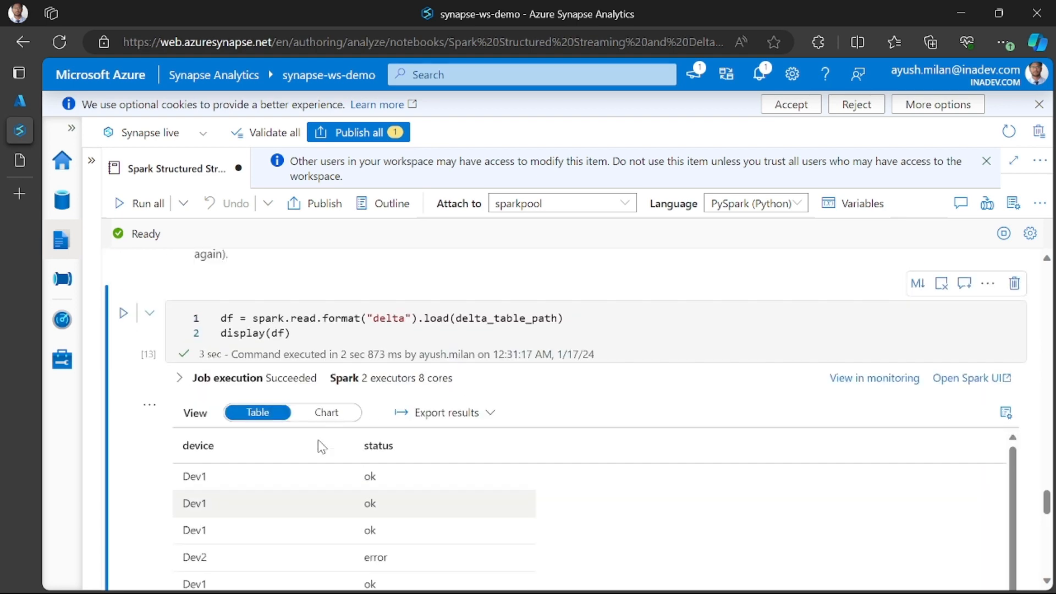
scroll(322, 442, "up", 4)
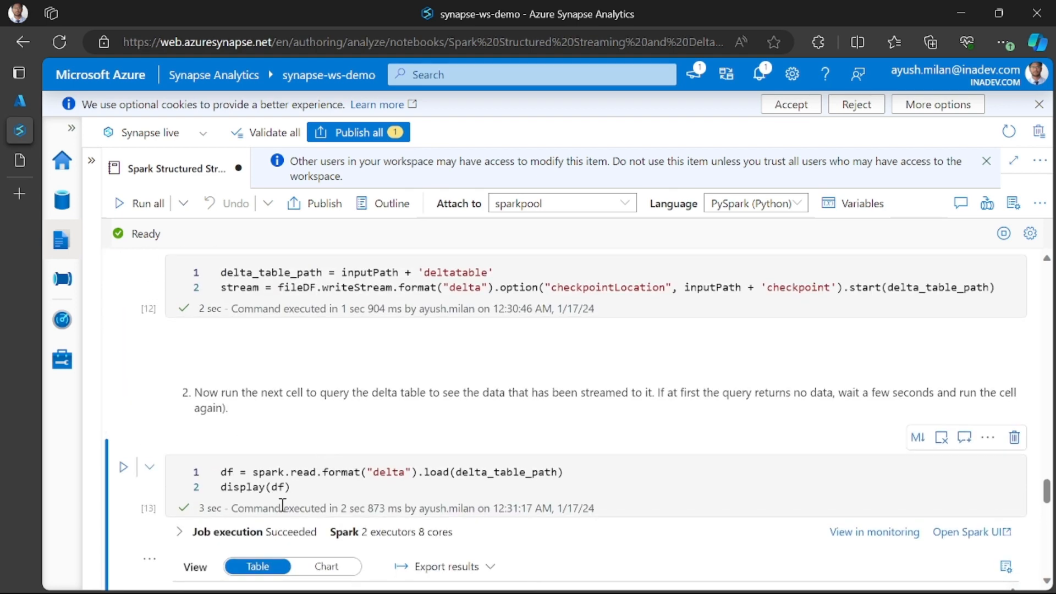
scroll(298, 482, "down", 5)
scroll(297, 482, "up", 4)
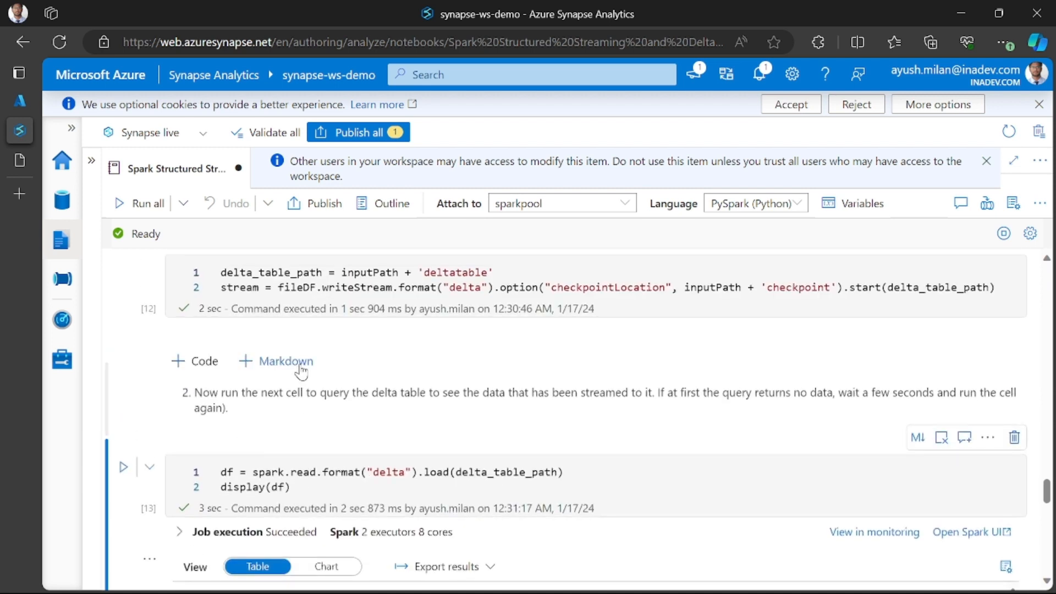
left_click_drag(481, 389, 707, 392)
left_click(708, 391)
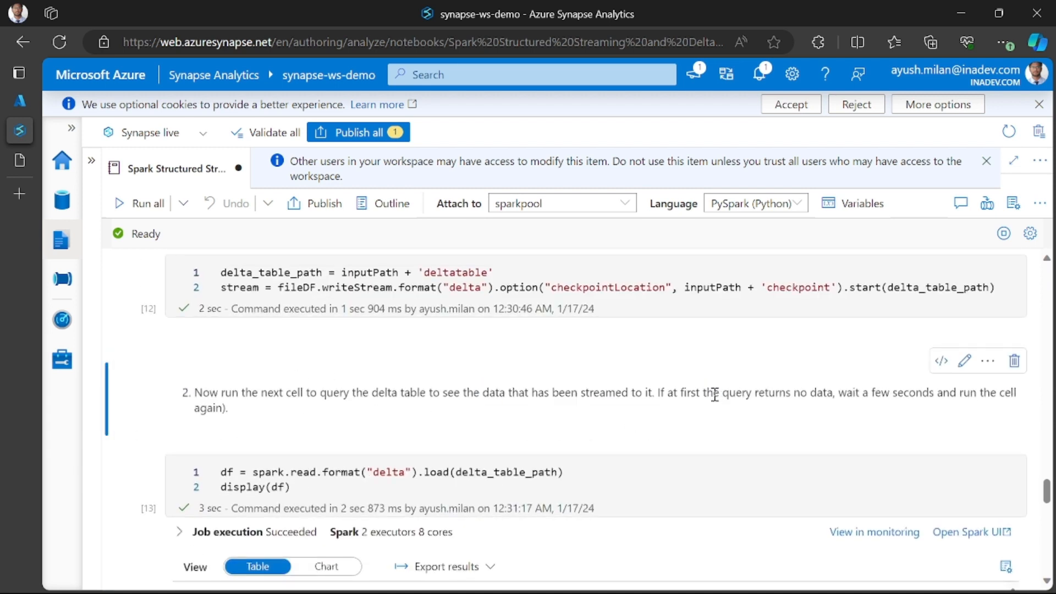
scroll(733, 422, "down", 1)
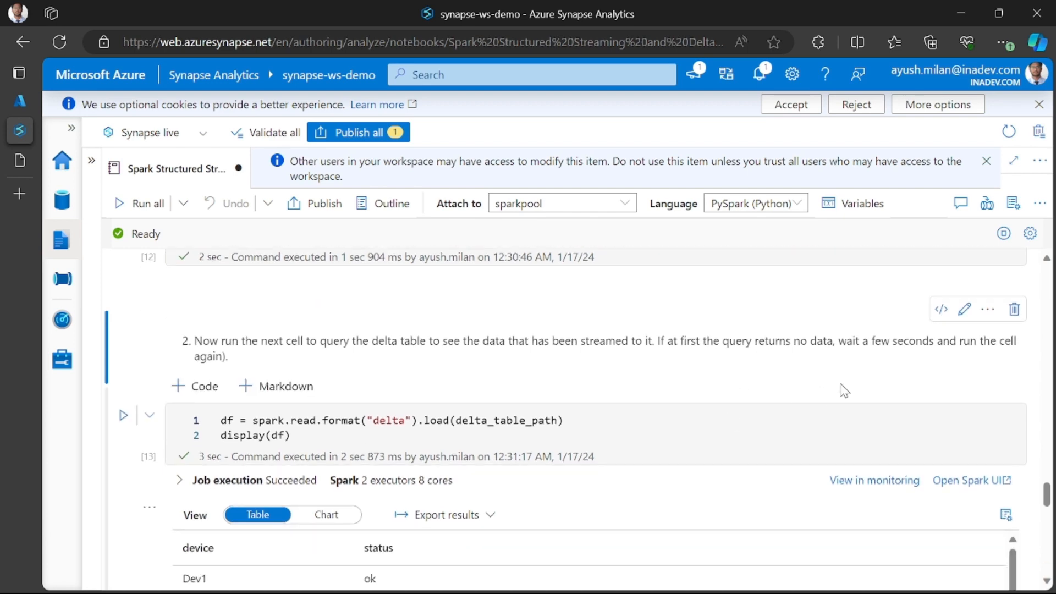
scroll(352, 409, "down", 2)
scroll(330, 410, "up", 1)
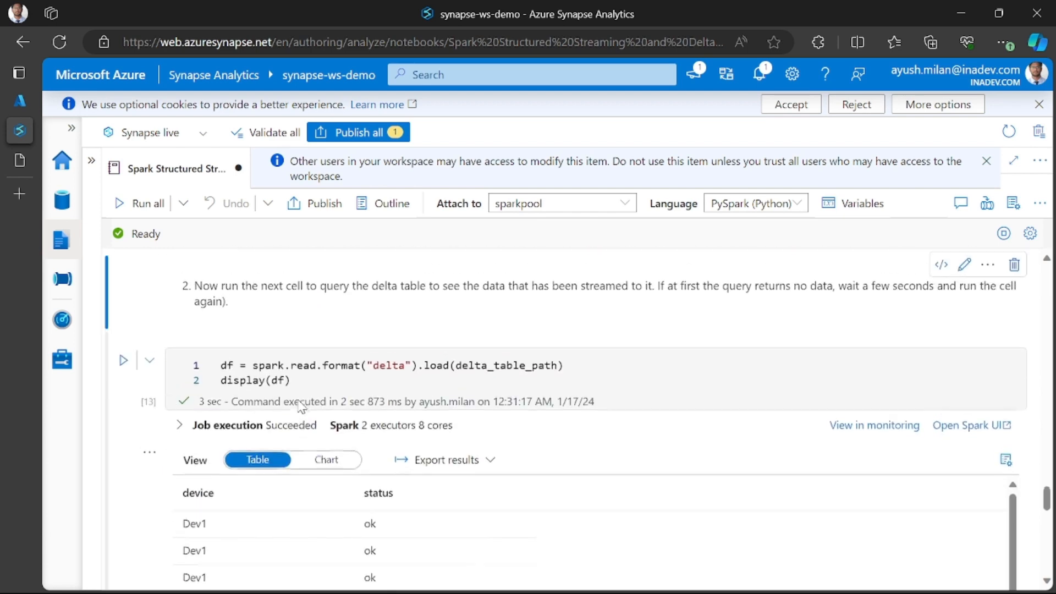
scroll(299, 405, "down", 2)
scroll(460, 372, "down", 3)
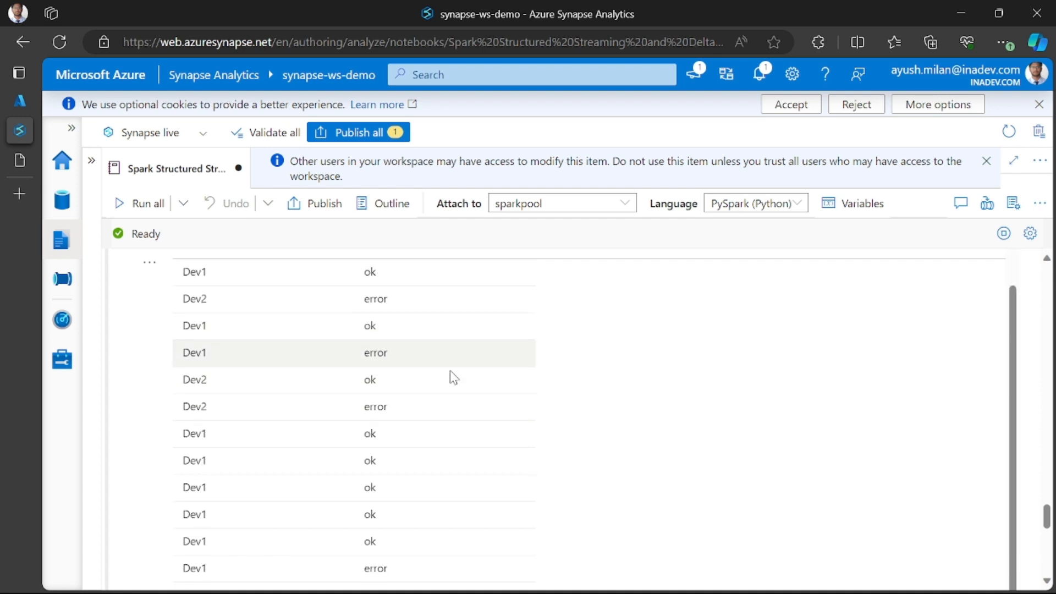
scroll(434, 374, "up", 3)
scroll(231, 379, "down", 5)
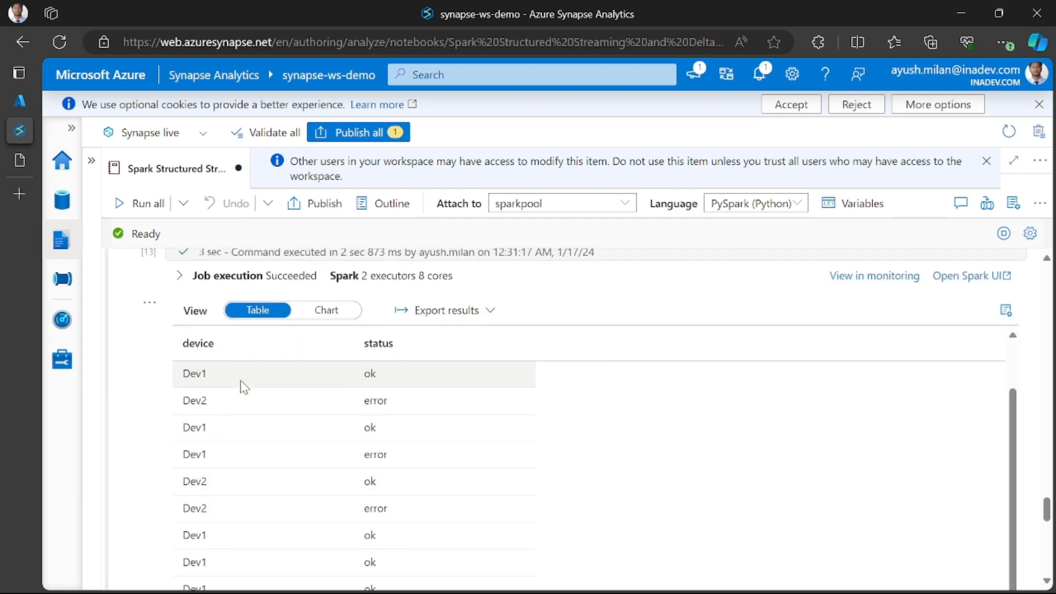
scroll(337, 441, "up", 6)
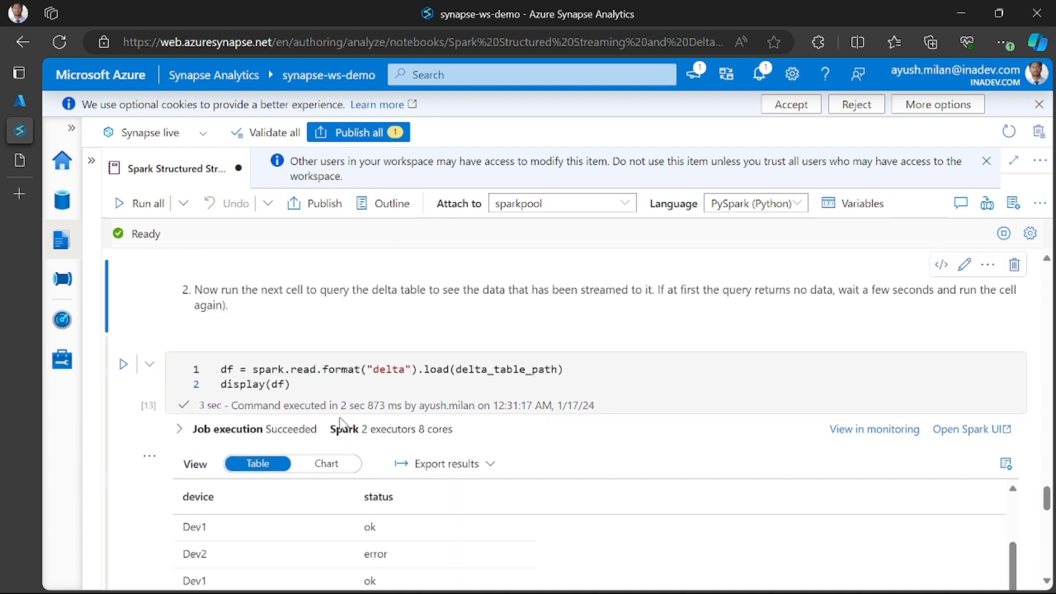
- Read the time travel note and run the versionAsOf 0 query below instruction 4 to retrieve the initial micro-batch
scroll(340, 423, "down", 6)
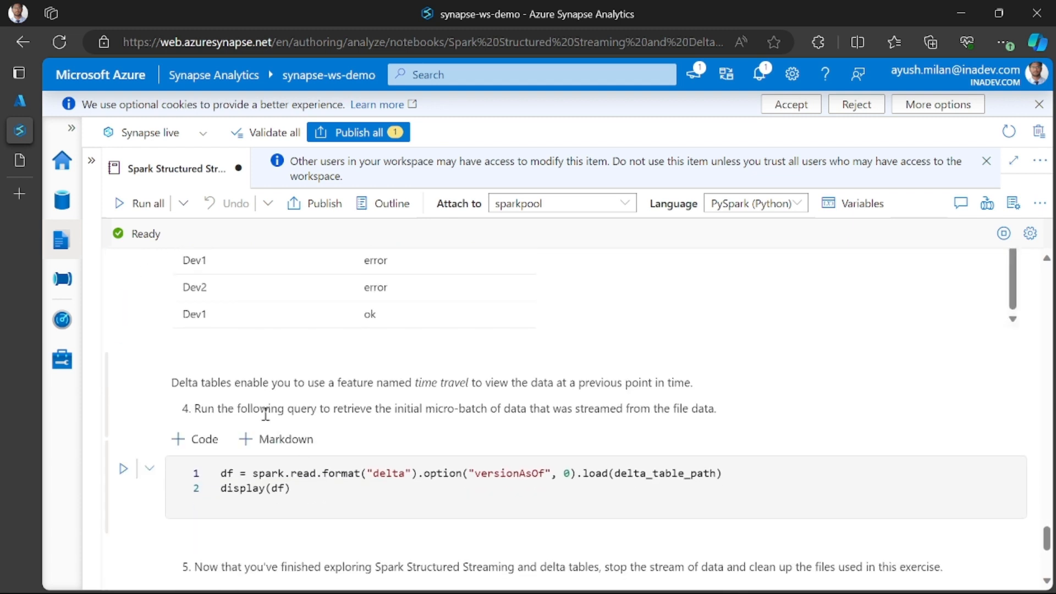
left_click_drag(177, 383, 244, 386)
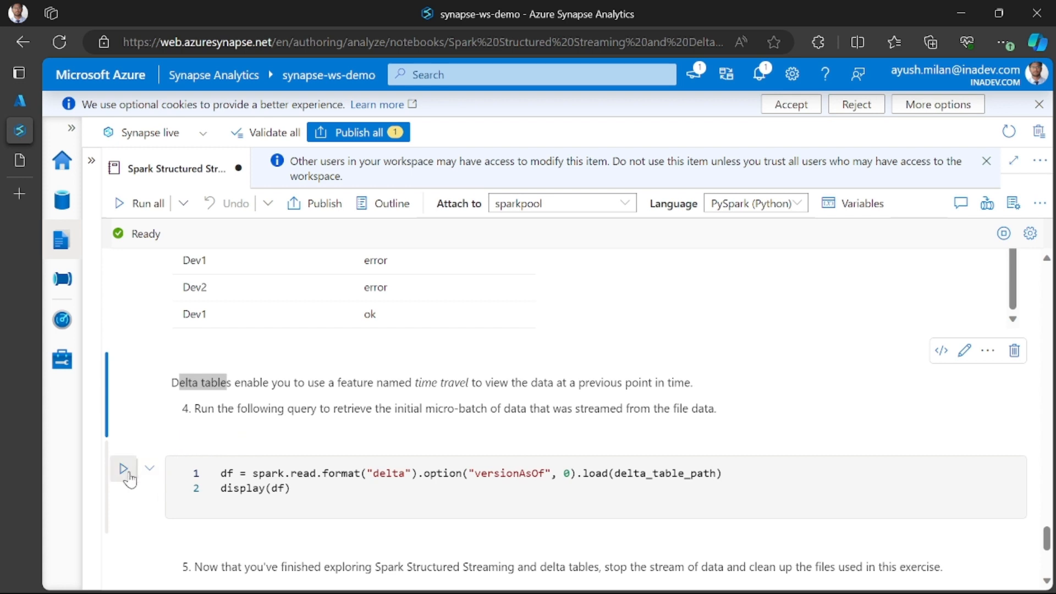
left_click(125, 472)
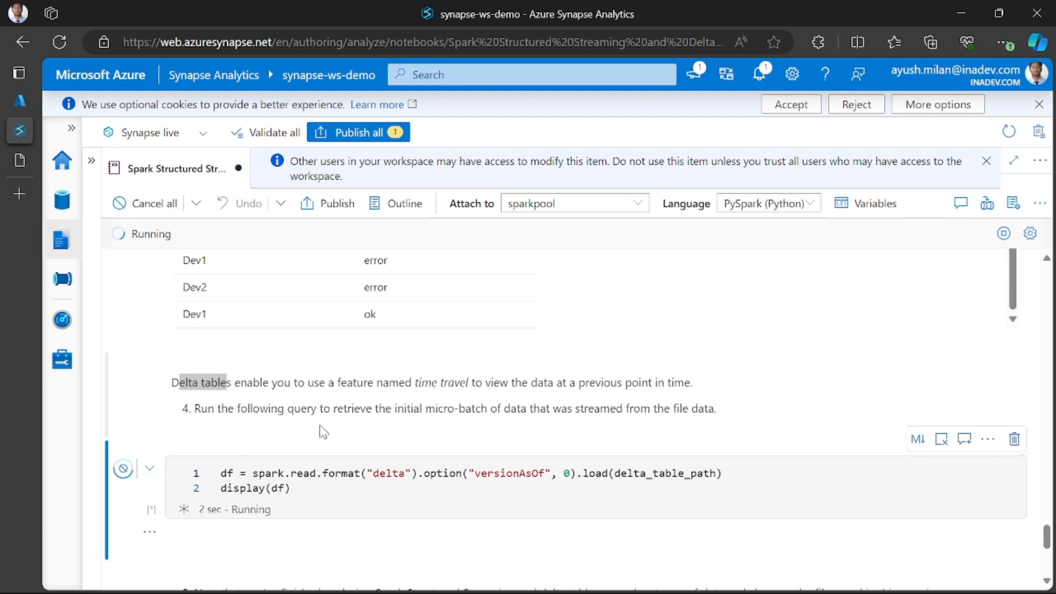
scroll(338, 464, "down", 5)
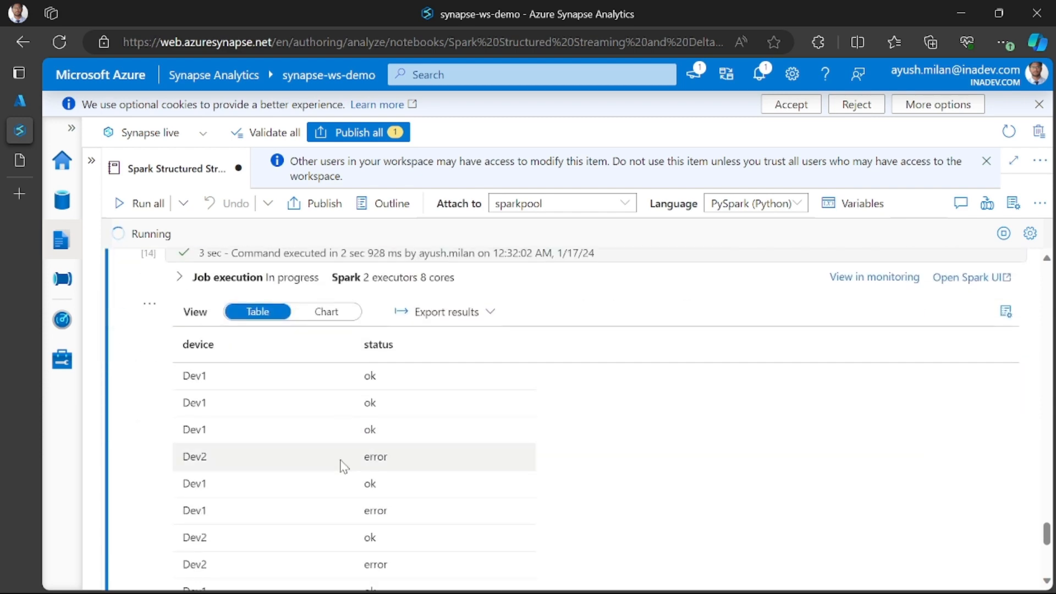
- Examine the device and status rows returned by the versionAsOf 0 query, down to instruction 5 below them
scroll(344, 466, "up", 2)
scroll(344, 464, "down", 4)
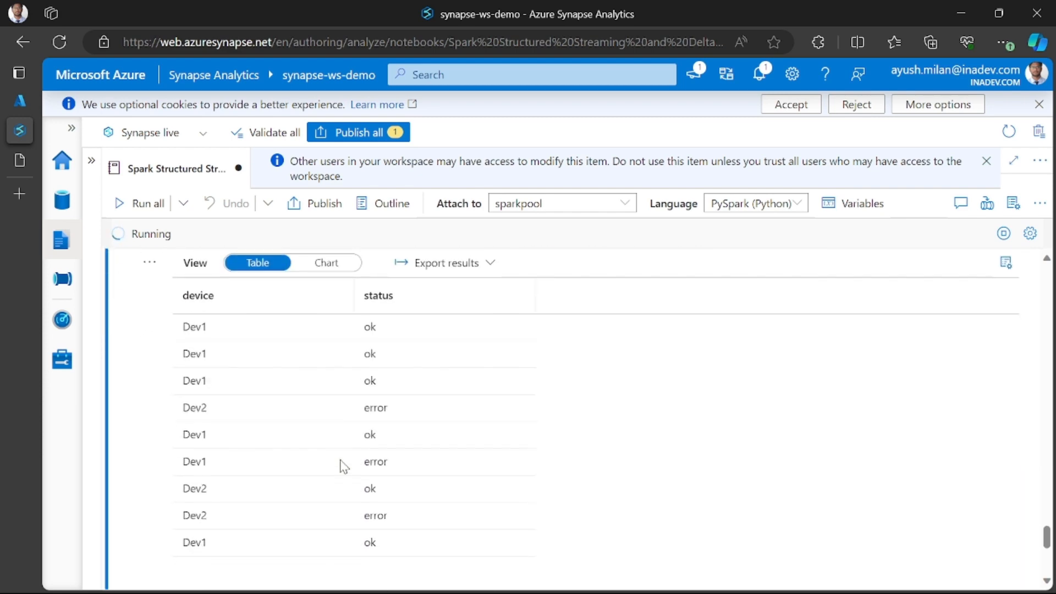
scroll(344, 464, "up", 4)
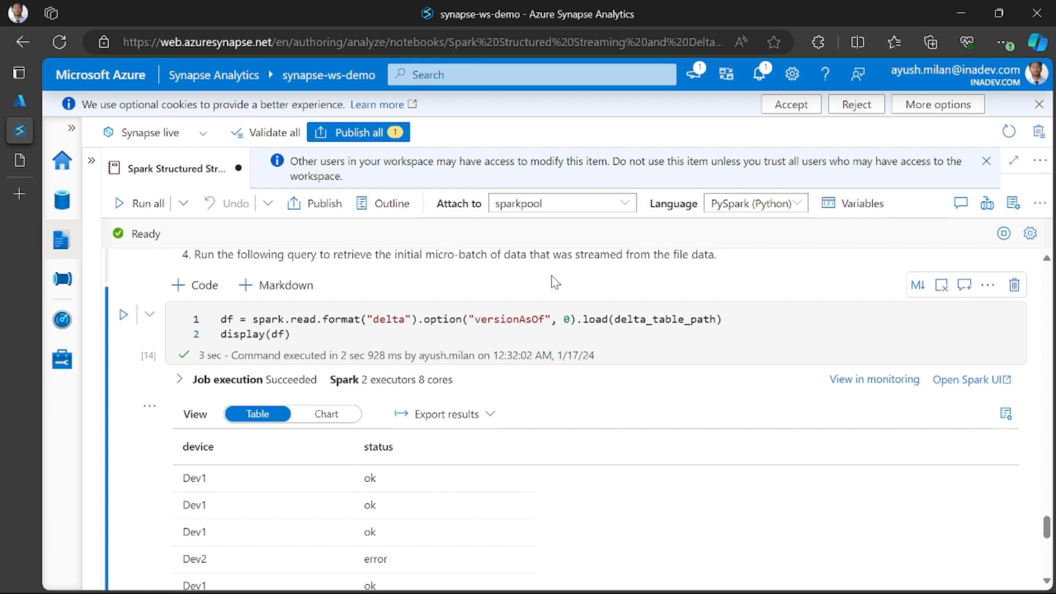
scroll(624, 310, "down", 4)
scroll(632, 299, "up", 5)
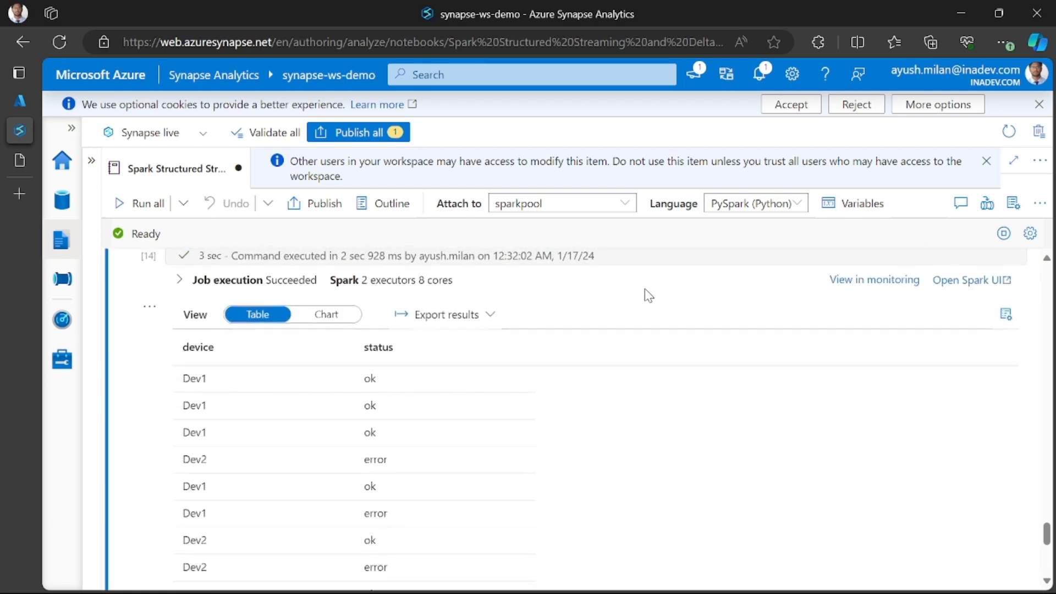
scroll(645, 288, "down", 3)
scroll(684, 286, "down", 1)
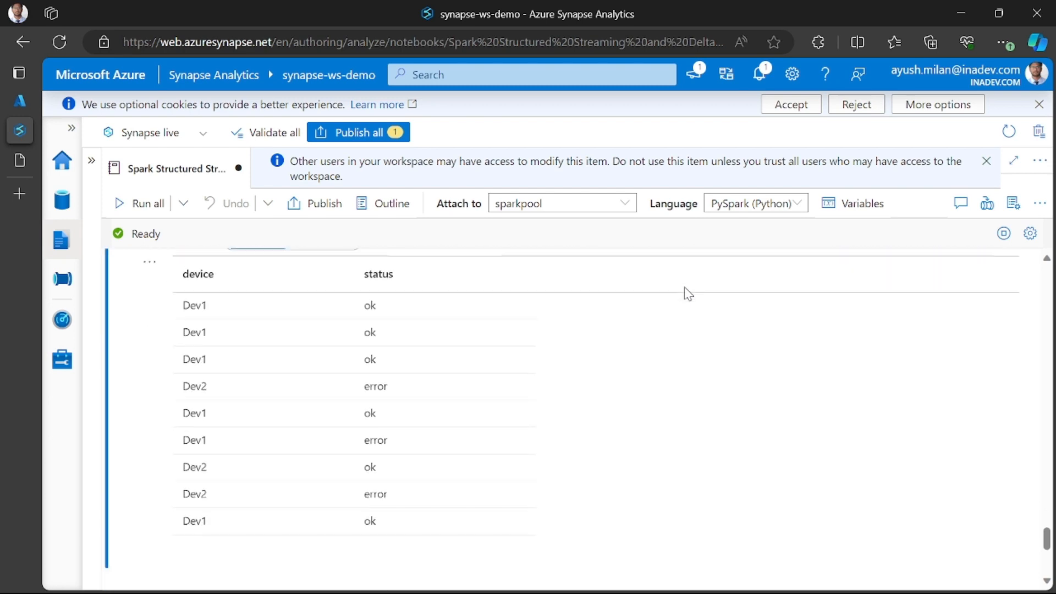
scroll(685, 294, "up", 5)
scroll(587, 331, "down", 8)
scroll(588, 331, "down", 1)
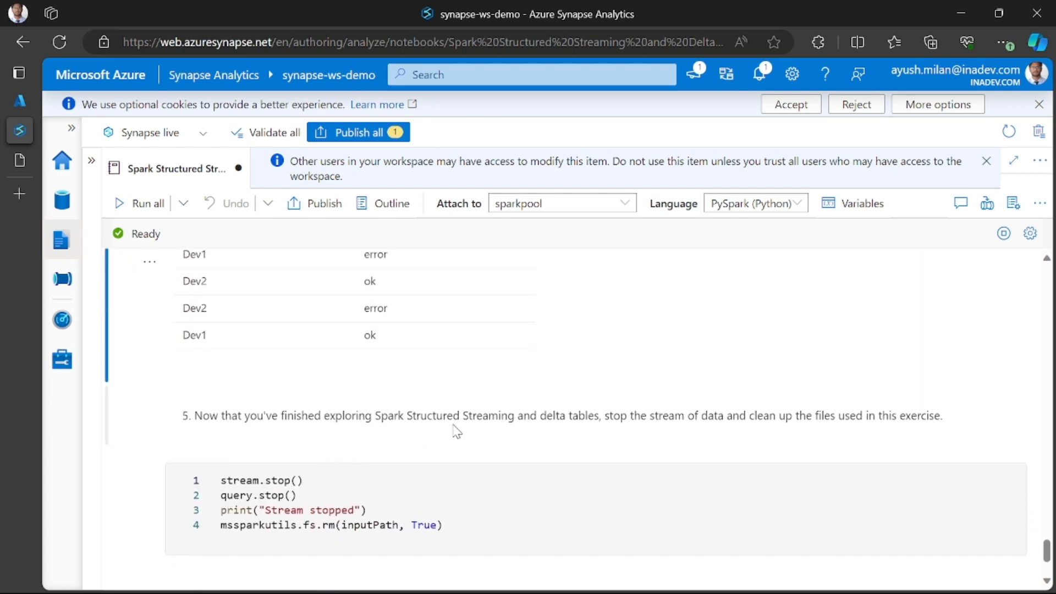
- Rerun the versionAsOf 0 query below instruction 4 and review the returned device and status rows
scroll(455, 431, "up", 8)
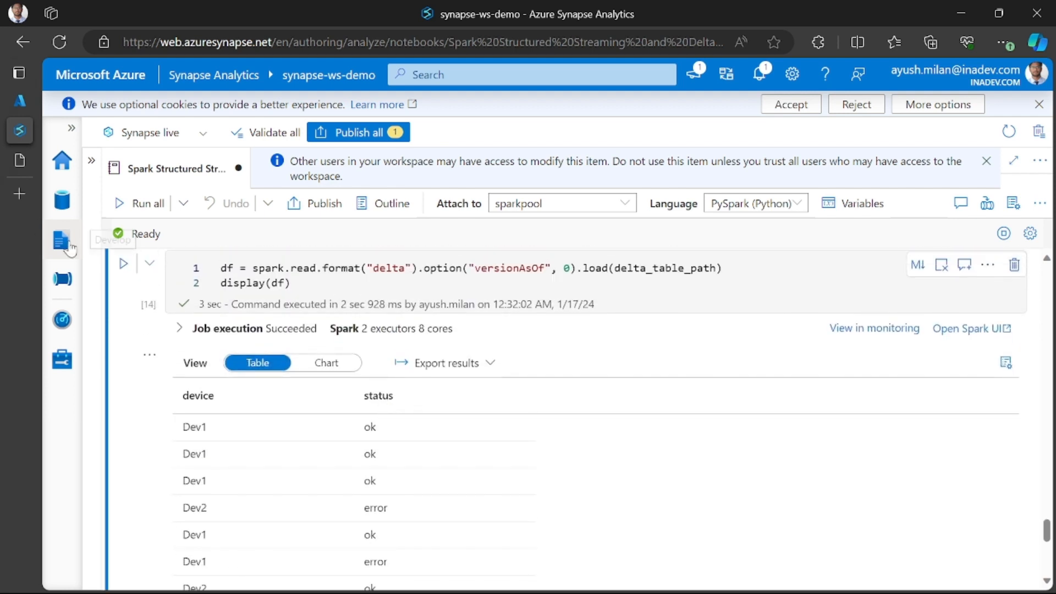
left_click(123, 263)
scroll(270, 366, "down", 2)
scroll(270, 366, "up", 3)
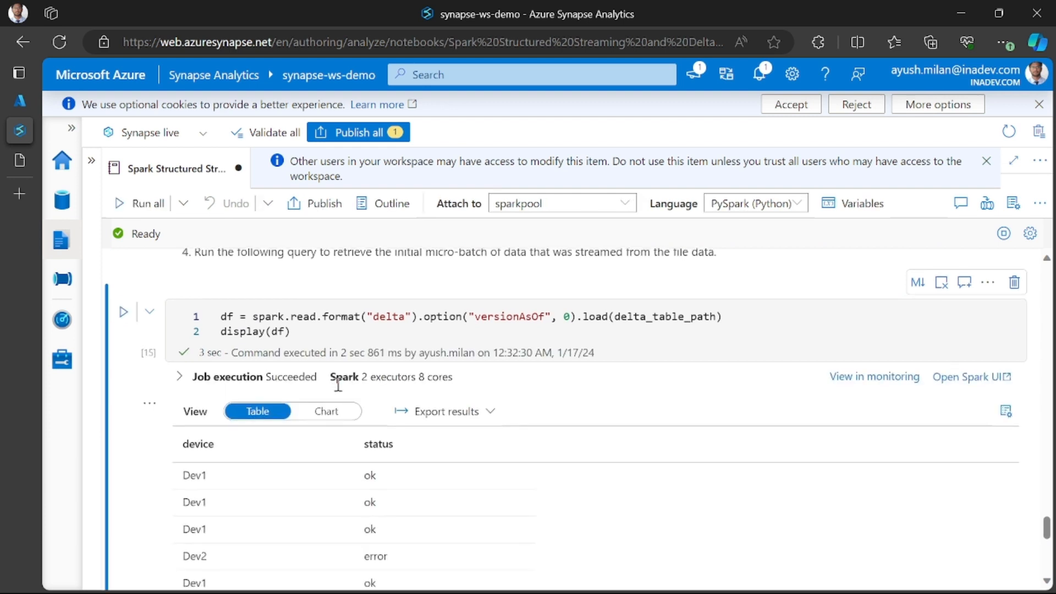
scroll(337, 385, "down", 5)
scroll(337, 385, "up", 5)
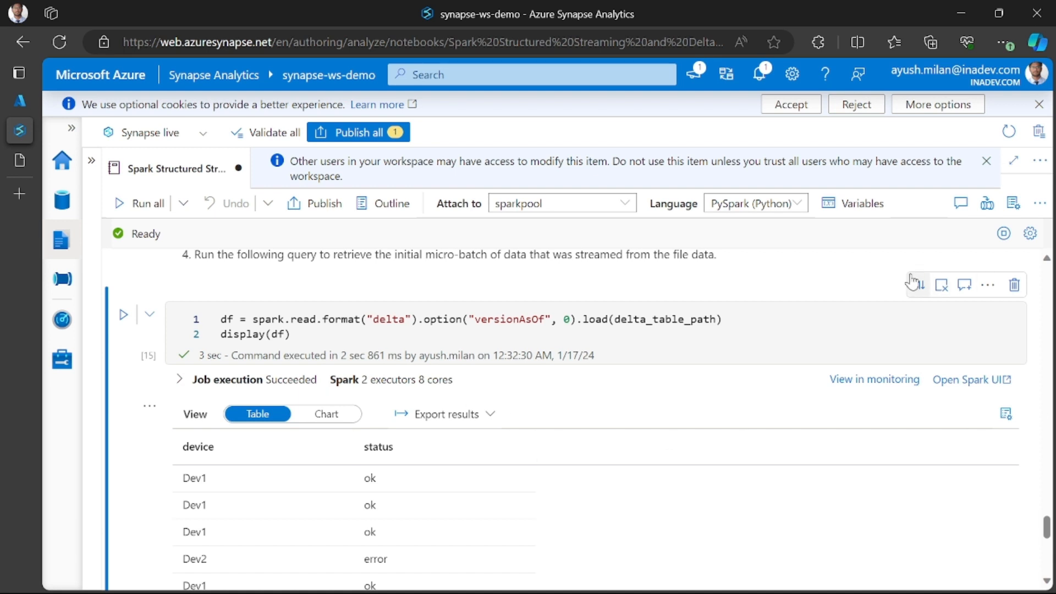
- Run the cell below instruction 5 to stop the stream and query and remove the input folder files, and check its output
scroll(478, 352, "down", 8)
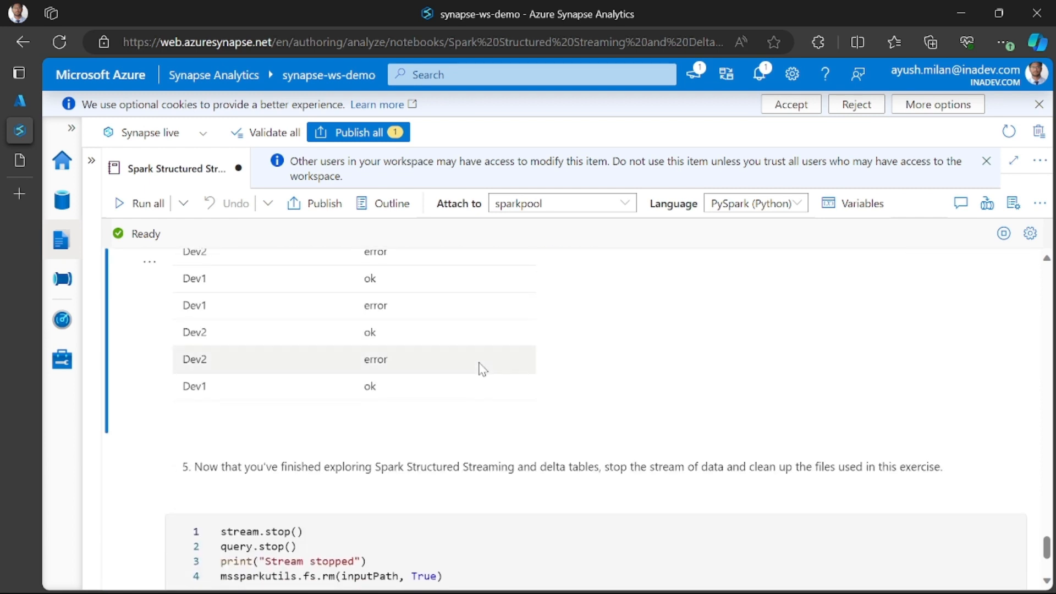
scroll(276, 363, "up", 4)
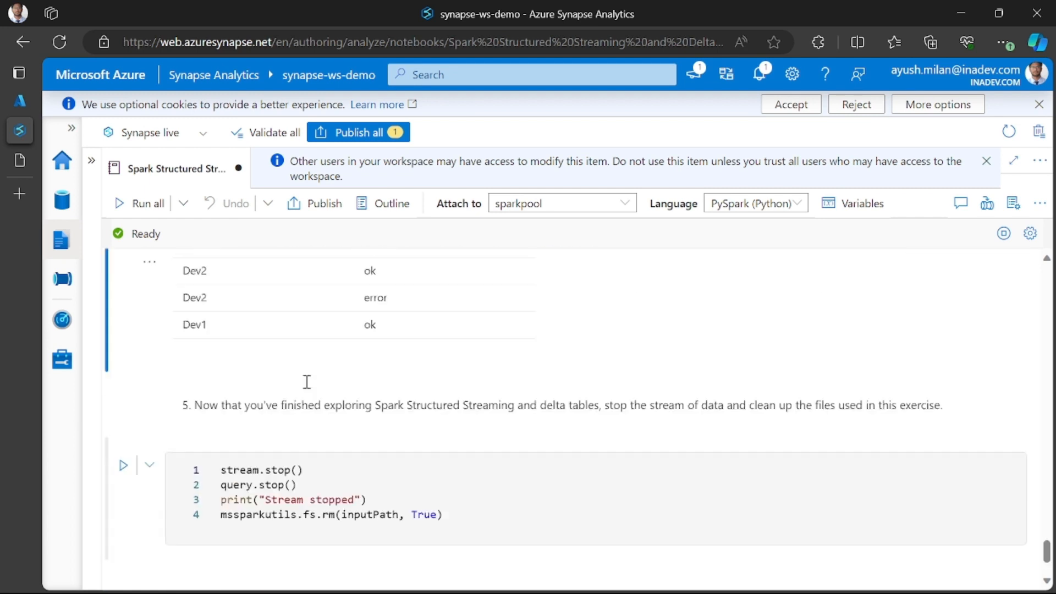
scroll(301, 383, "down", 2)
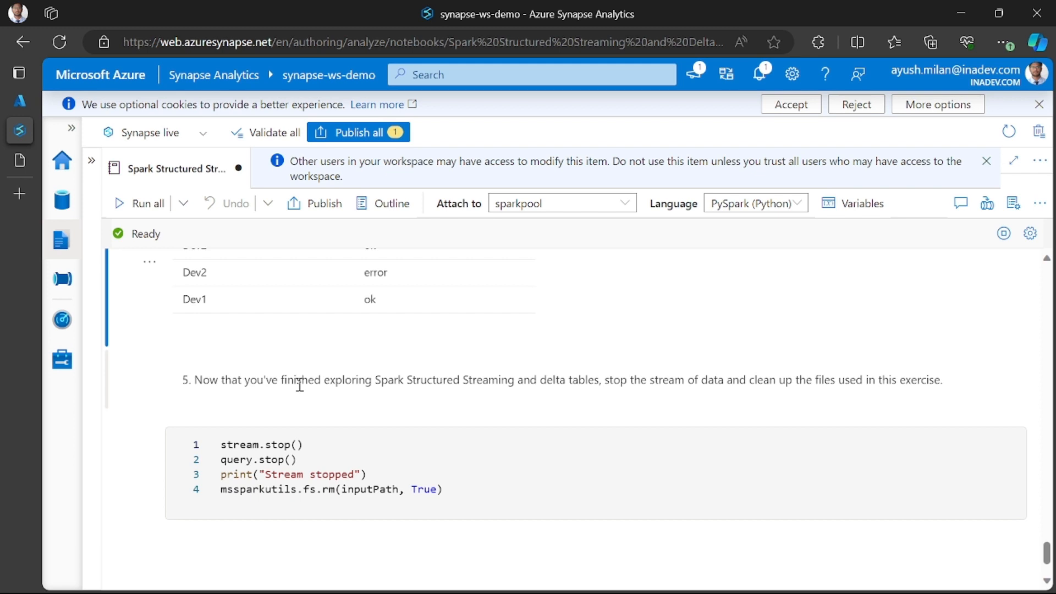
scroll(297, 384, "down", 2)
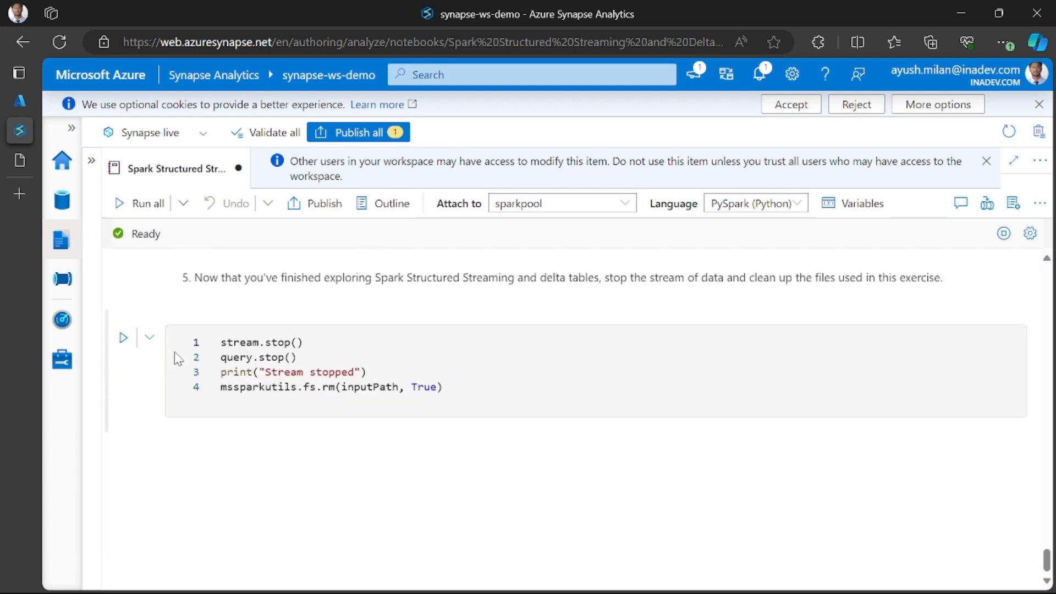
left_click(123, 337)
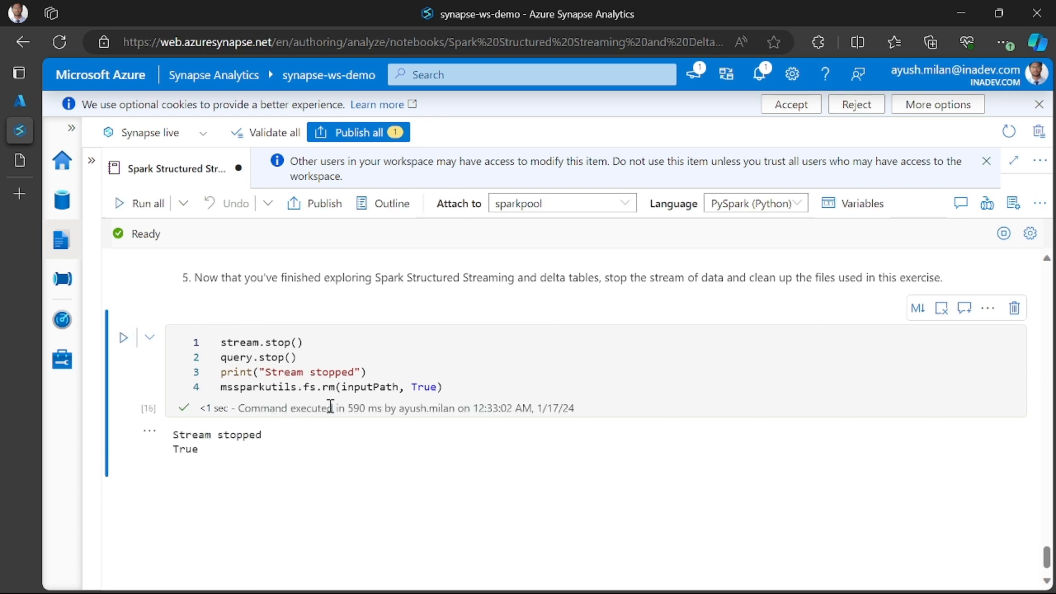
scroll(330, 406, "down", 1)
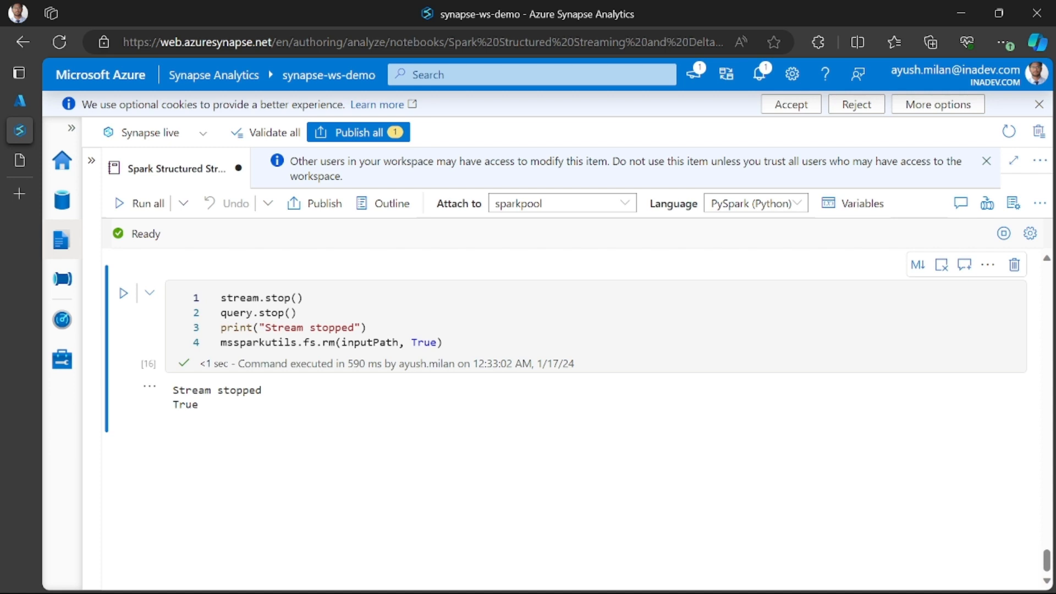
scroll(784, 408, "up", 10)
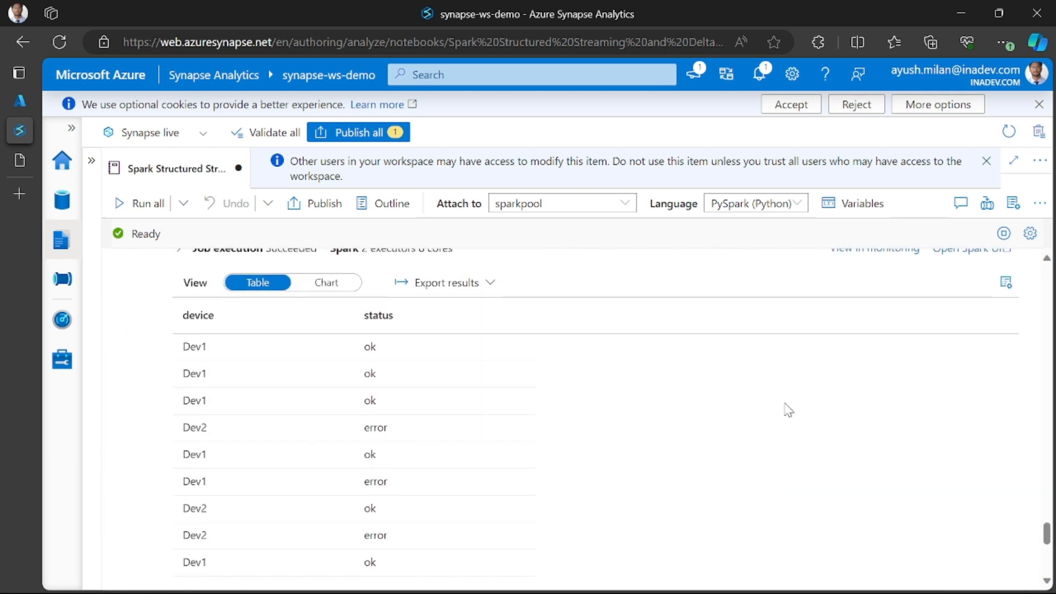
scroll(788, 410, "down", 5)
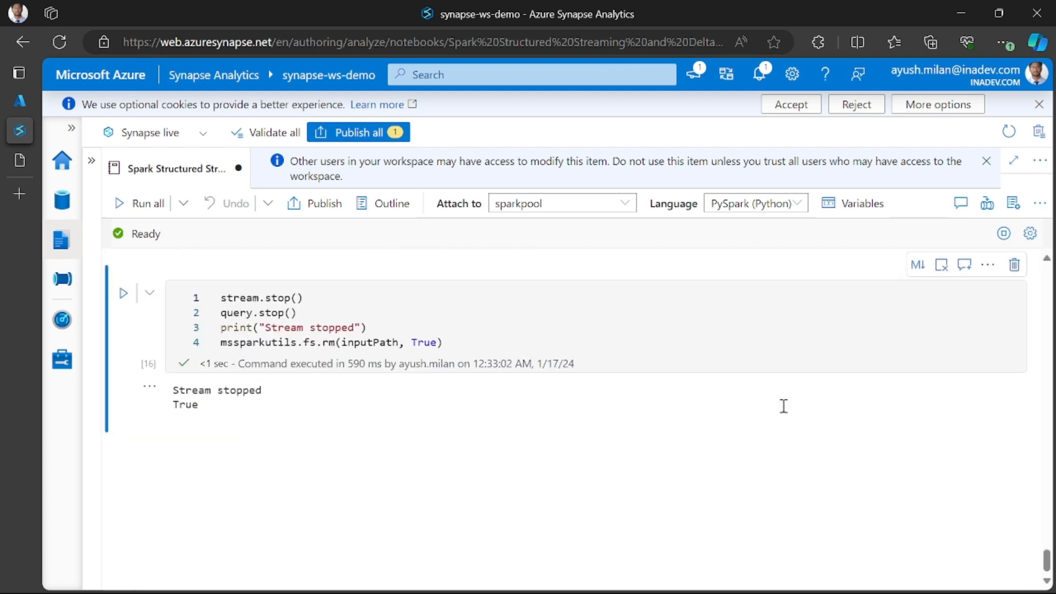